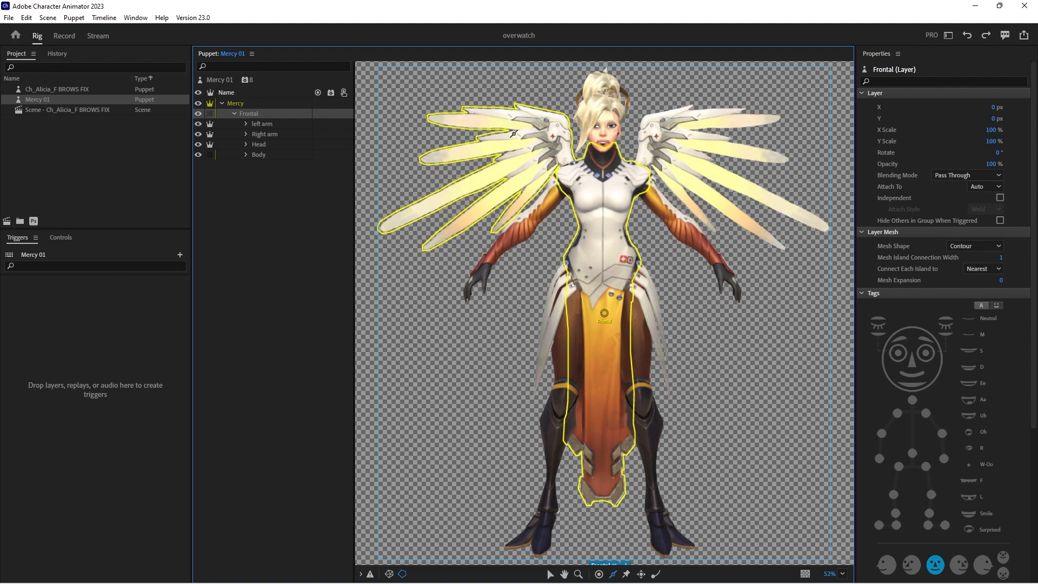
# Examine the left arm, Right arm, Head and Frontal layers of the puppet, ending on Frontal with its Layer properties collapsed
pyautogui.click(261, 124)
pyautogui.click(265, 135)
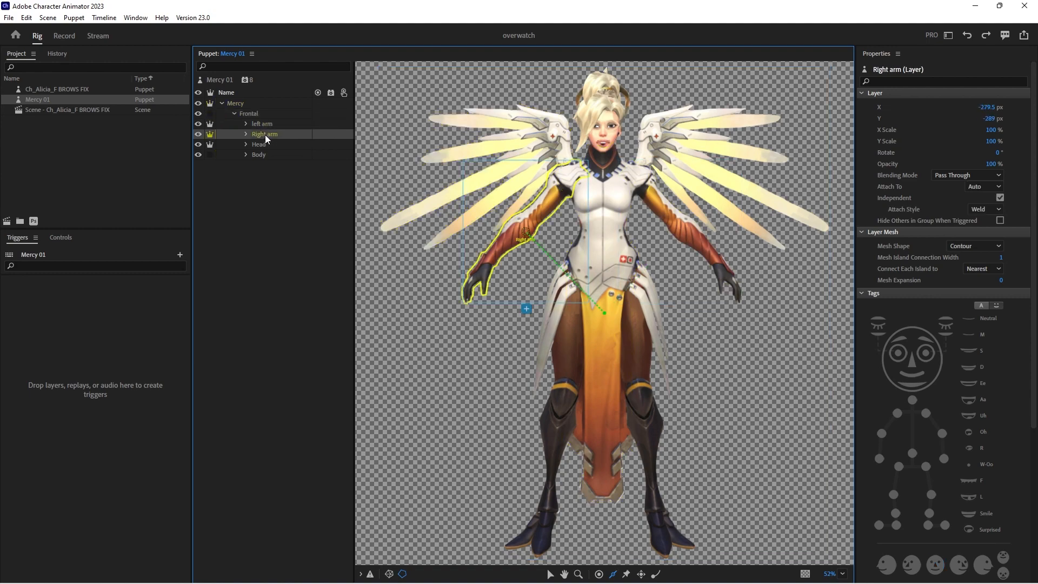
pyautogui.click(268, 122)
pyautogui.click(265, 137)
pyautogui.click(264, 147)
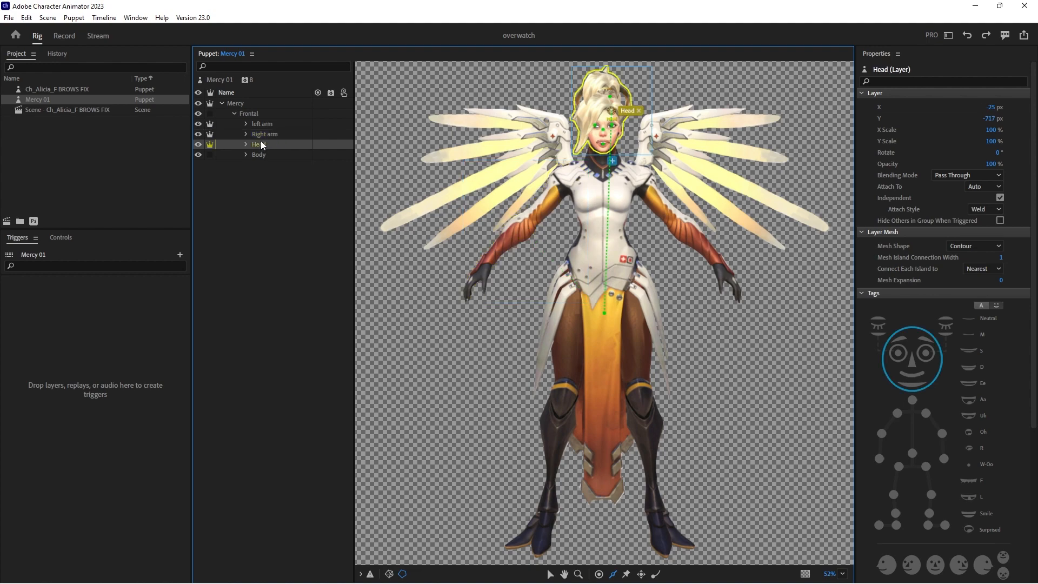
pyautogui.click(257, 112)
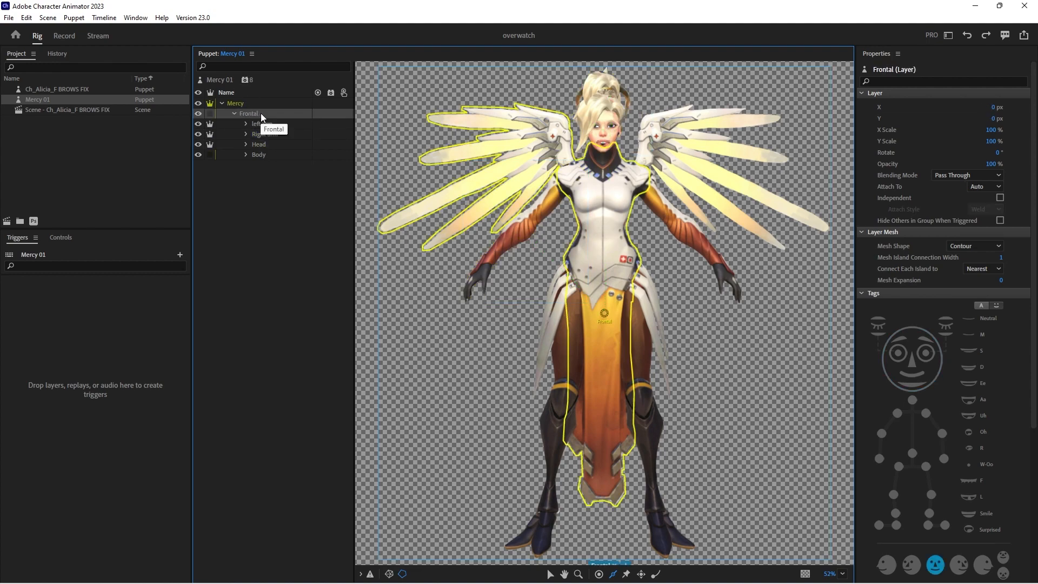
pyautogui.click(862, 93)
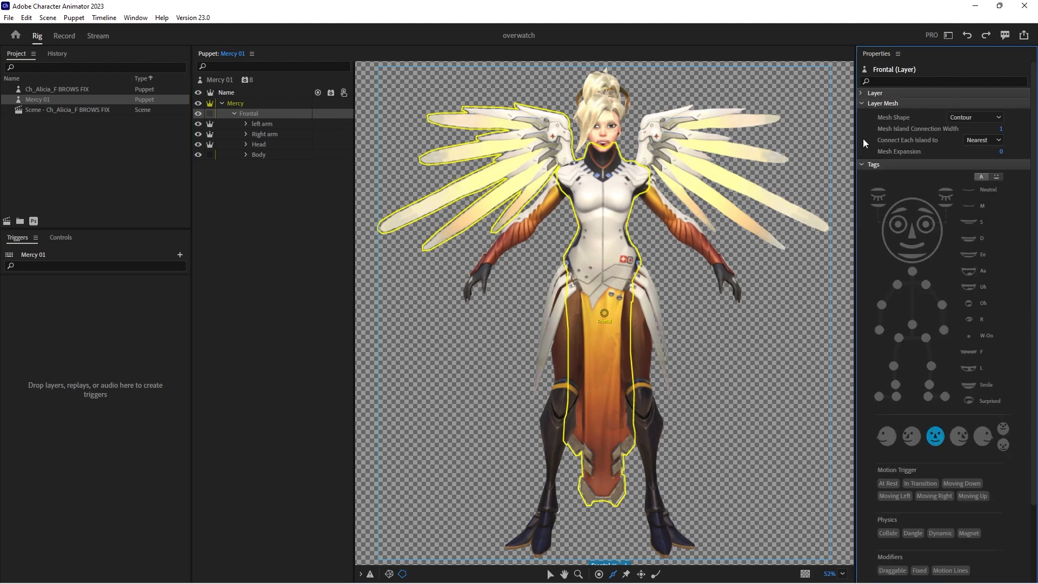
# Rename the Face behavior of the Mercy 01 puppet to "Torso"
pyautogui.click(239, 101)
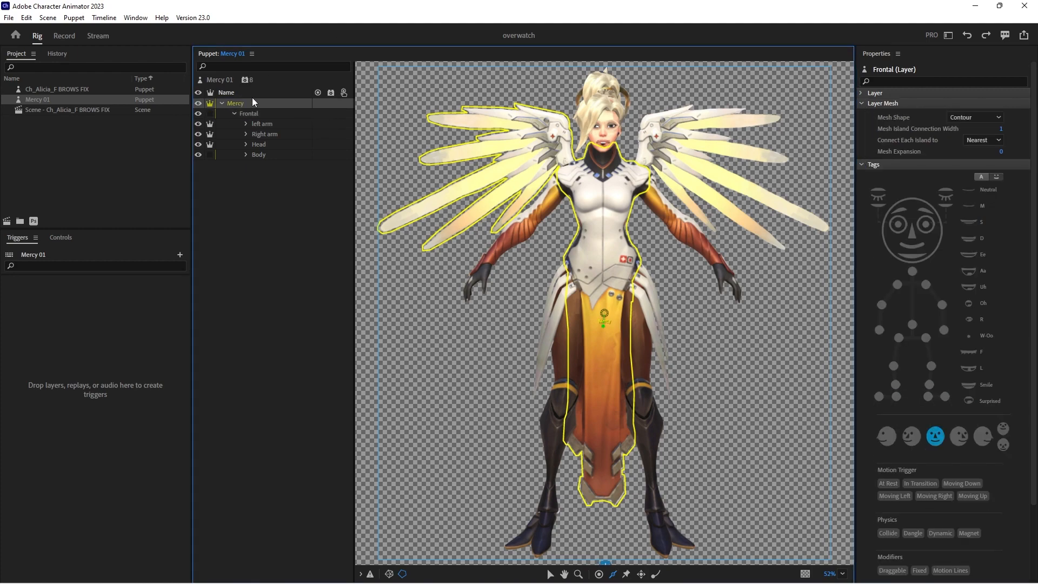
pyautogui.click(223, 81)
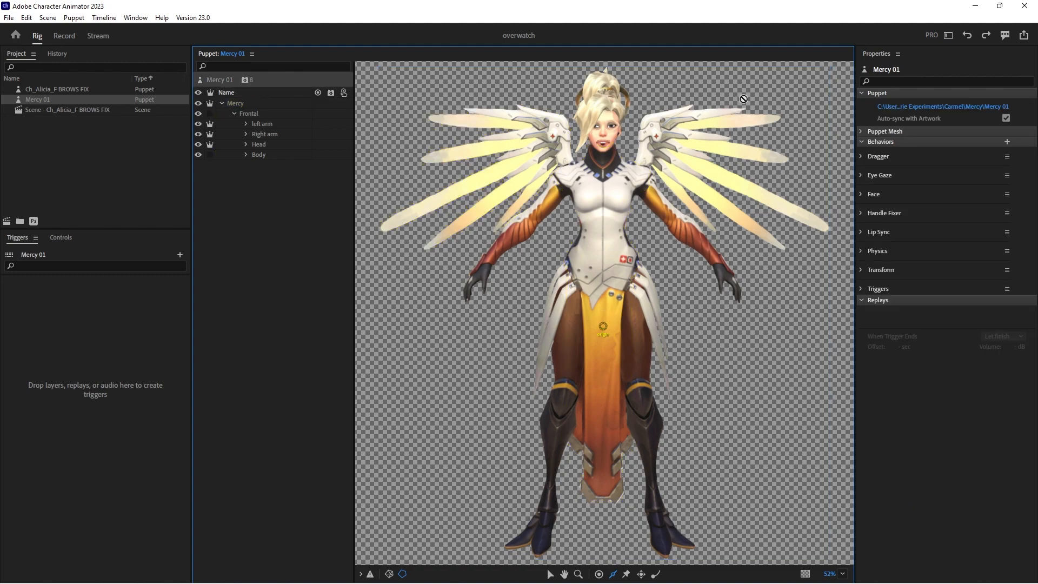
pyautogui.click(1008, 194)
pyautogui.click(945, 222)
pyautogui.write('Torso')
pyautogui.press('Return')
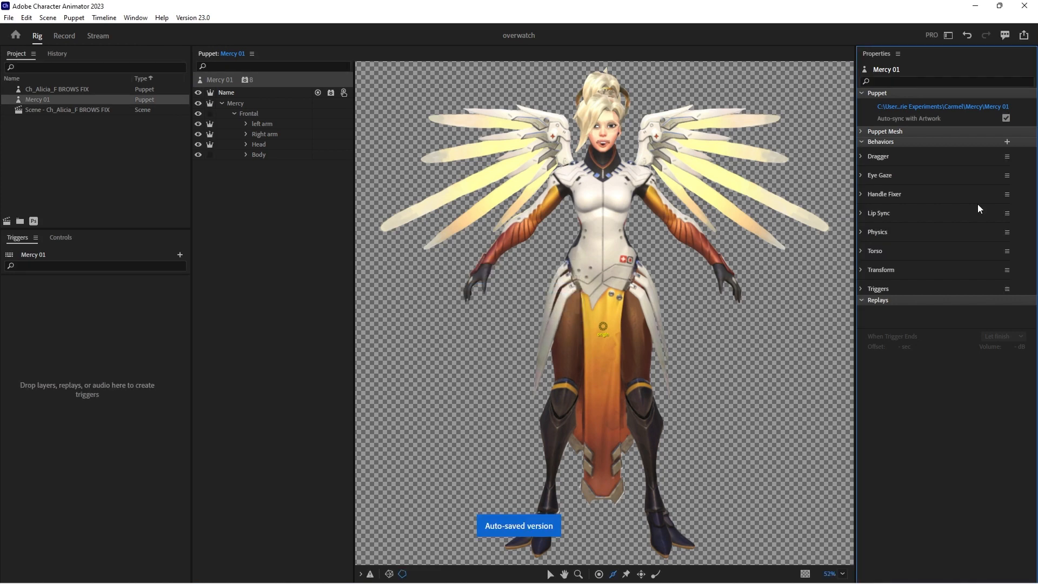
# Set the Torso behavior's Head Position Strength to 0%, Head Scale Strength to 0% and Head Tilt Strength to 30%
pyautogui.click(862, 251)
pyautogui.click(1001, 298)
pyautogui.write('0')
pyautogui.press('Return')
pyautogui.click(999, 309)
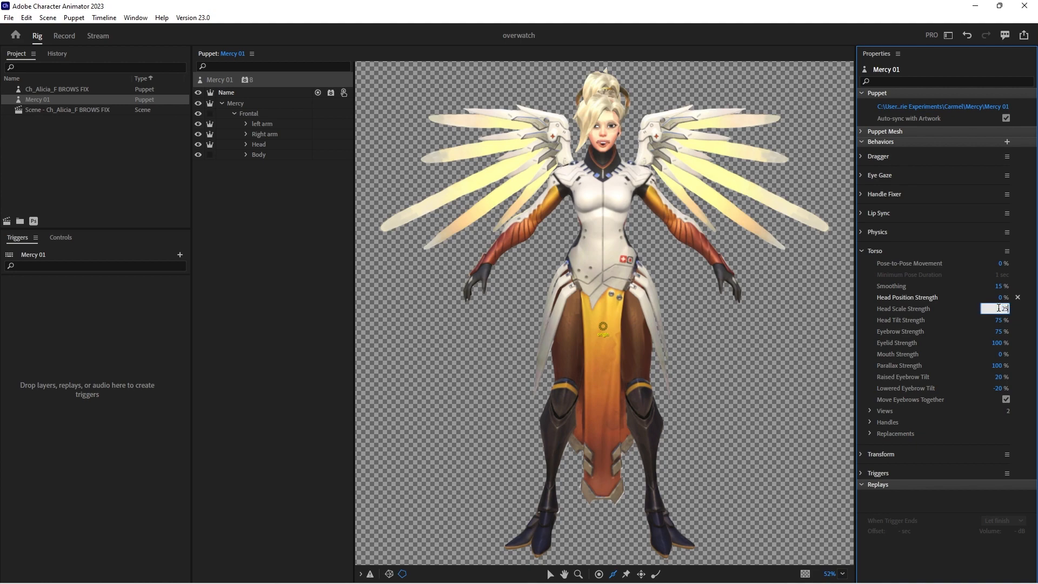
pyautogui.write('0')
pyautogui.press('Return')
pyautogui.click(1001, 321)
pyautogui.write('30')
pyautogui.press('Return')
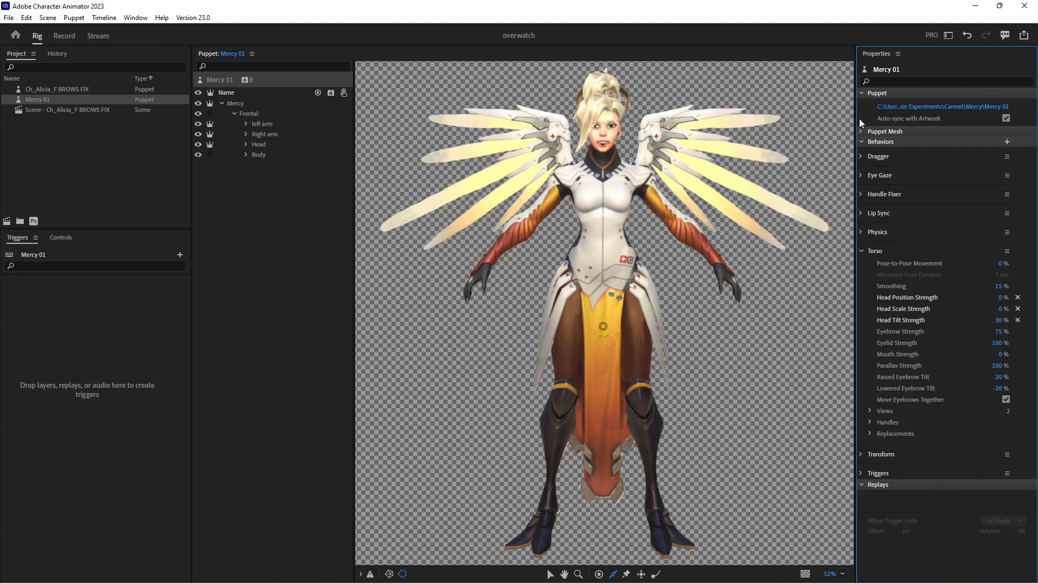
# Rename the puppet's existing Dragger behavior to "right hand"
pyautogui.click(1006, 159)
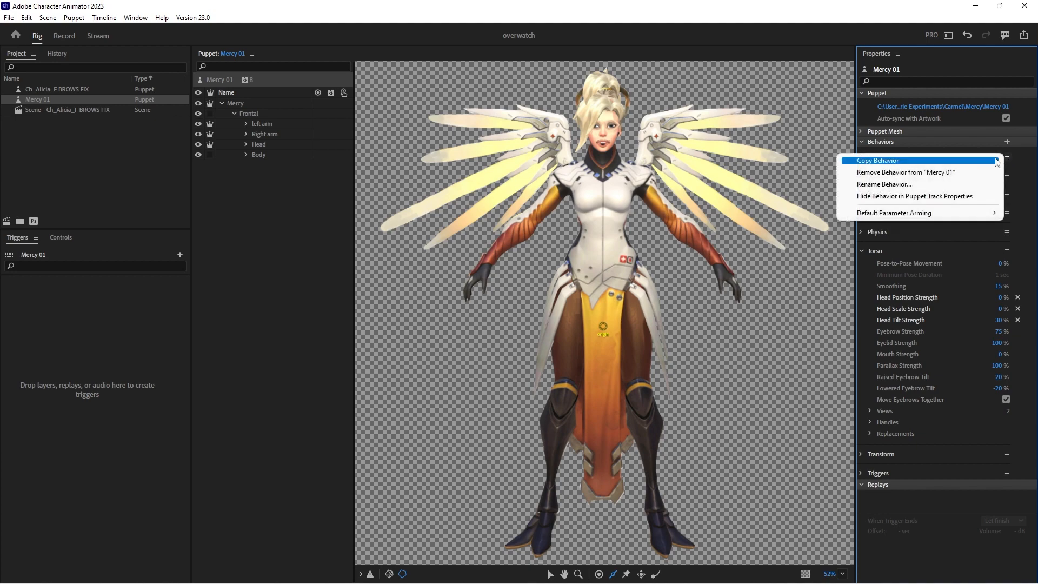
pyautogui.click(957, 185)
pyautogui.write('right hand')
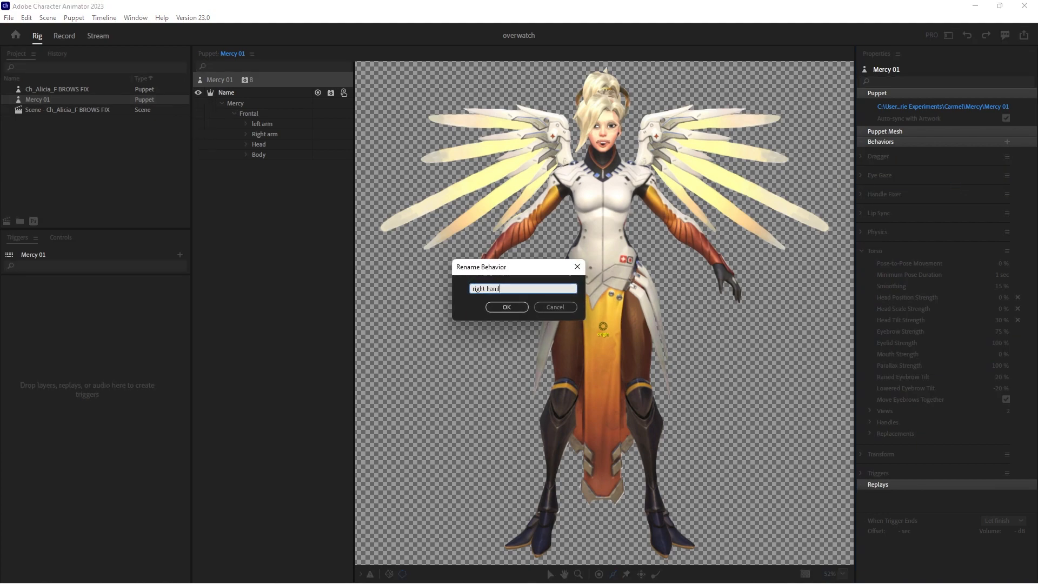
pyautogui.press('Return')
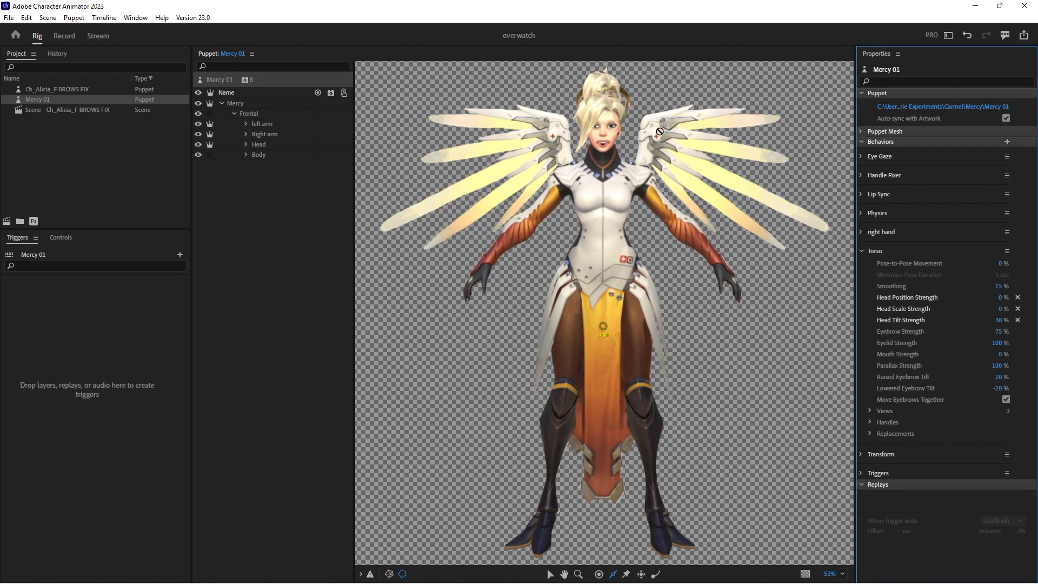
# Add a Dragger behavior to the Mercy 01 puppet and rename it "rLeft Hand"
pyautogui.click(245, 81)
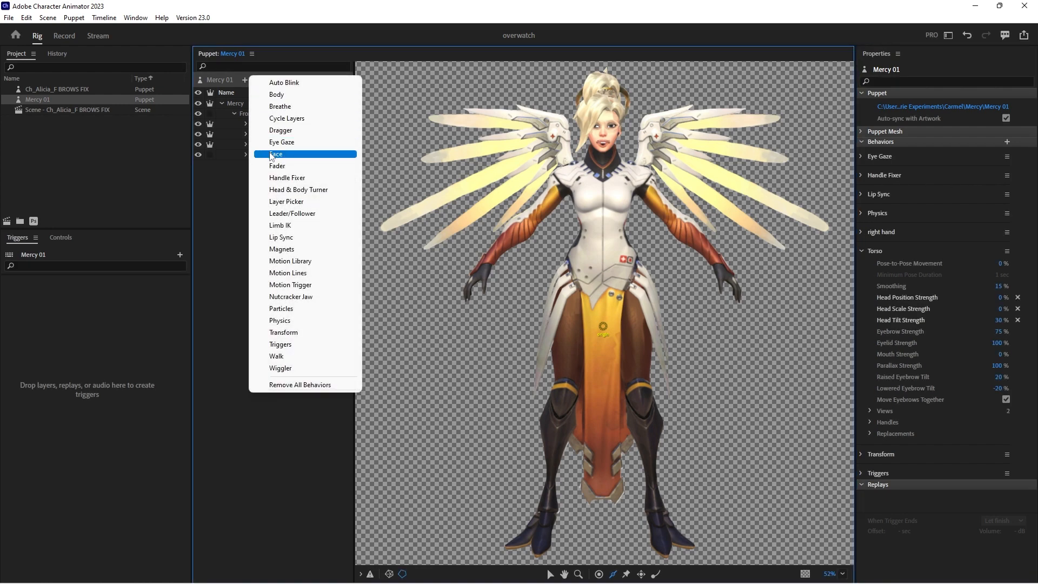
pyautogui.click(280, 130)
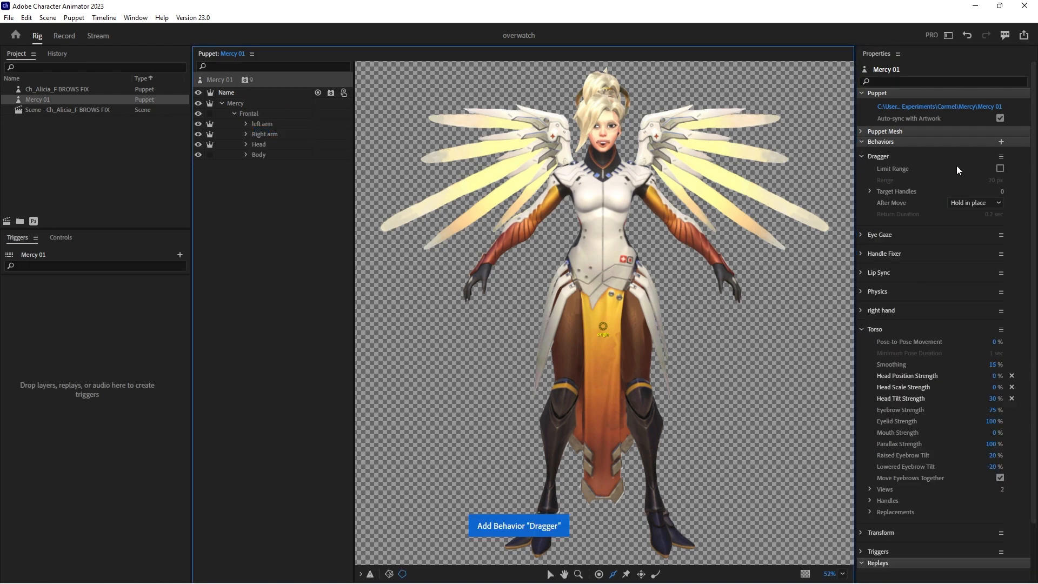
pyautogui.click(1000, 158)
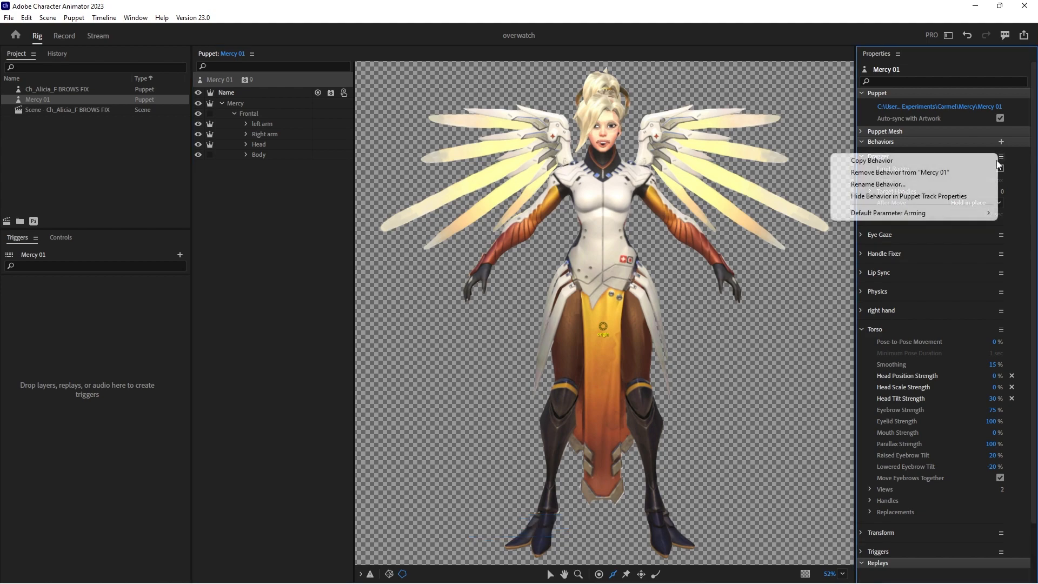
pyautogui.click(947, 184)
pyautogui.write('rLeft Hand')
pyautogui.press('Return')
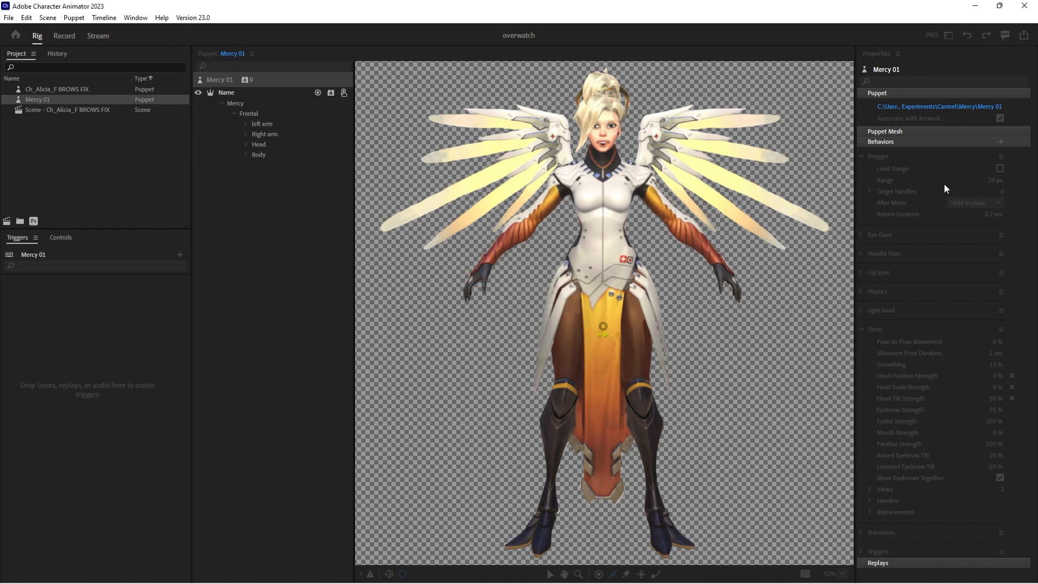
# Add another Dragger behavior to the puppet and rename it "right leg"
pyautogui.click(244, 79)
pyautogui.moveTo(268, 130); pyautogui.dragTo(572, 138)
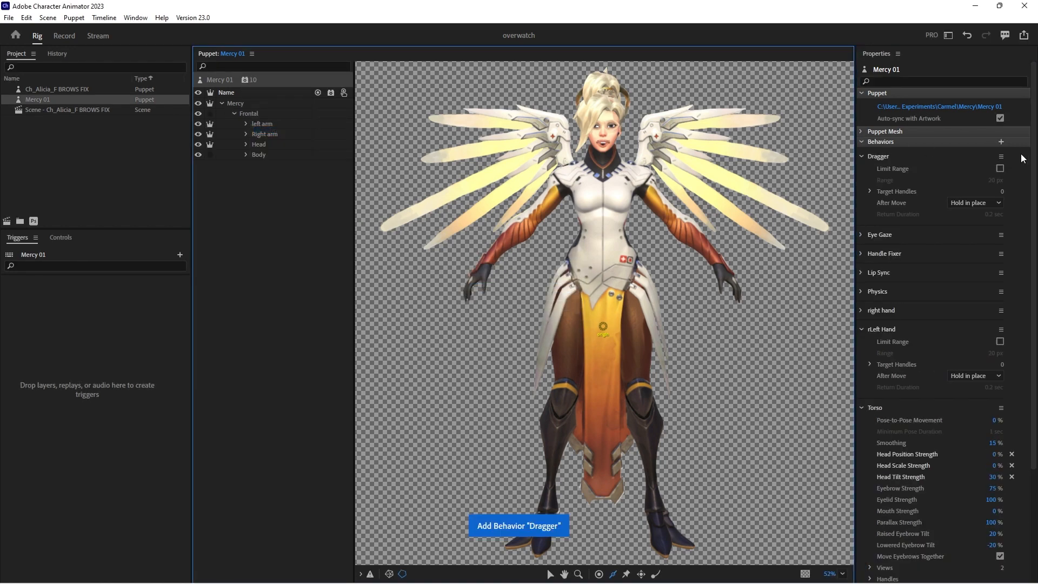
pyautogui.click(1001, 156)
pyautogui.click(951, 186)
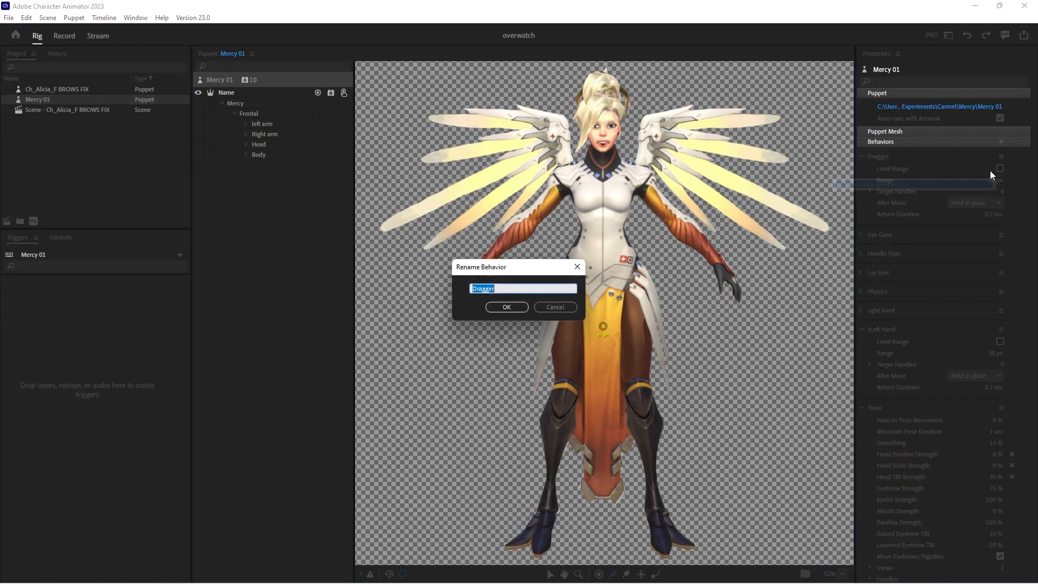
pyautogui.write('right leg')
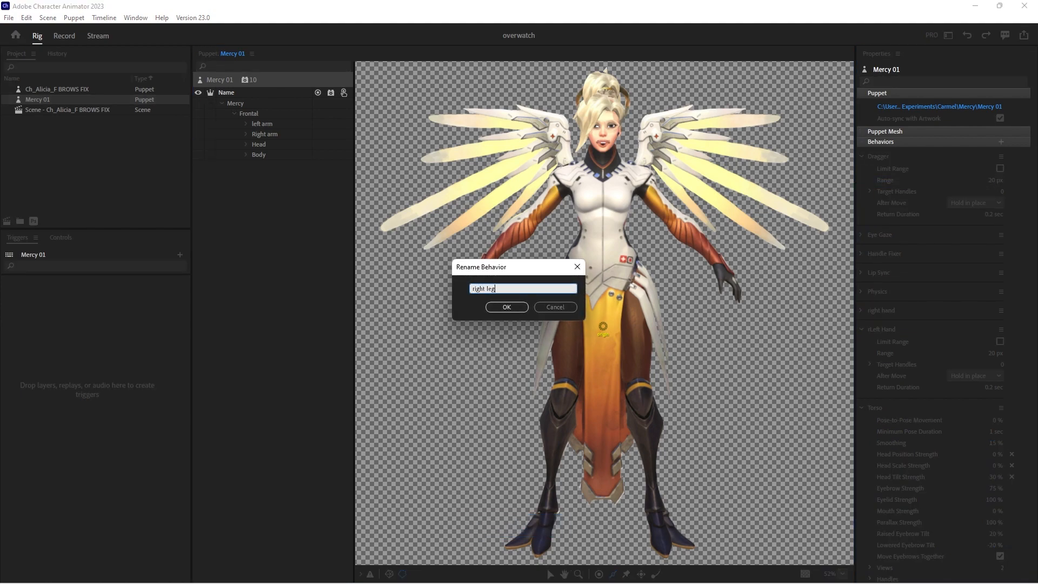
pyautogui.press('Return')
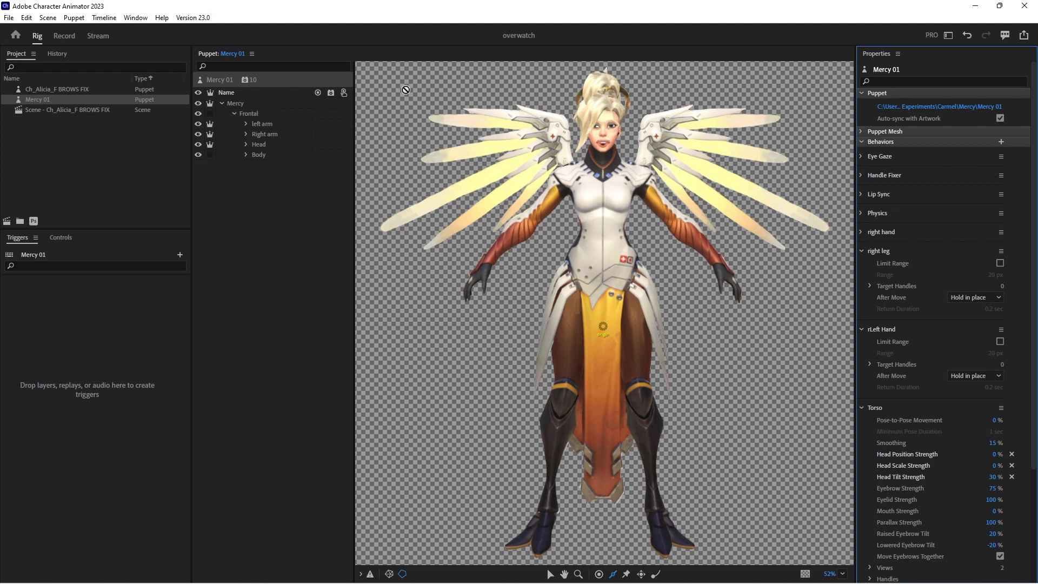
# Add another Dragger behavior to the puppet and rename it "rLeft Leg"
pyautogui.click(238, 82)
pyautogui.click(245, 80)
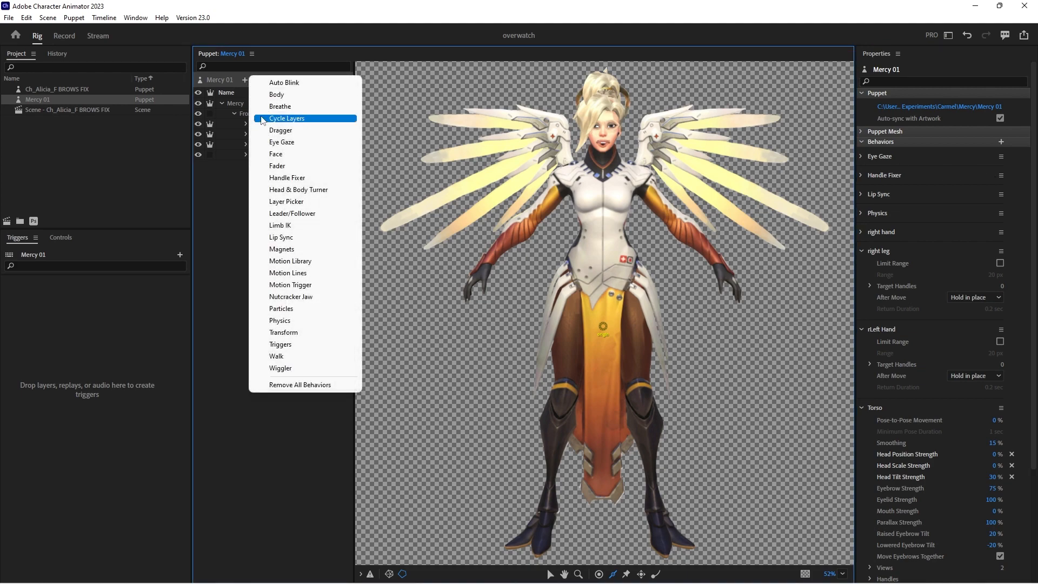
pyautogui.click(281, 131)
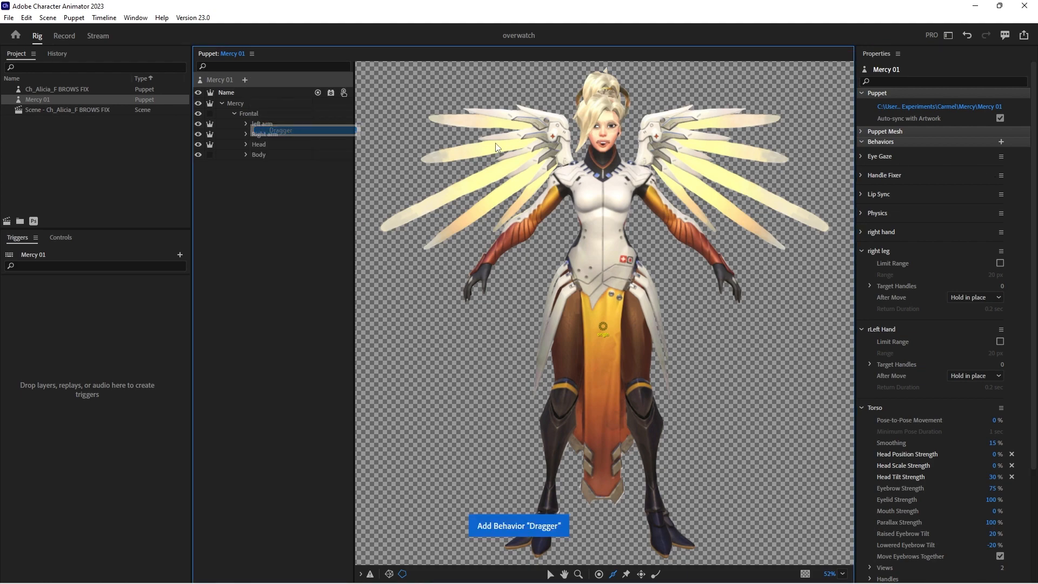
pyautogui.click(1001, 157)
pyautogui.click(947, 183)
pyautogui.write('rLegft')
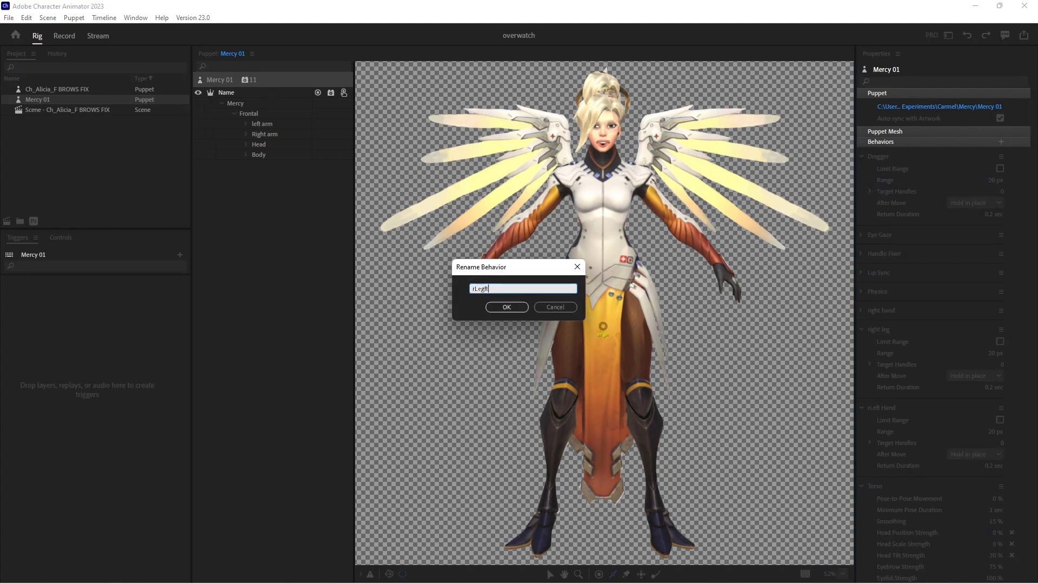
pyautogui.press('BackSpace')
pyautogui.press('BackSpace')
pyautogui.write('ft Leg')
pyautogui.press('Return')
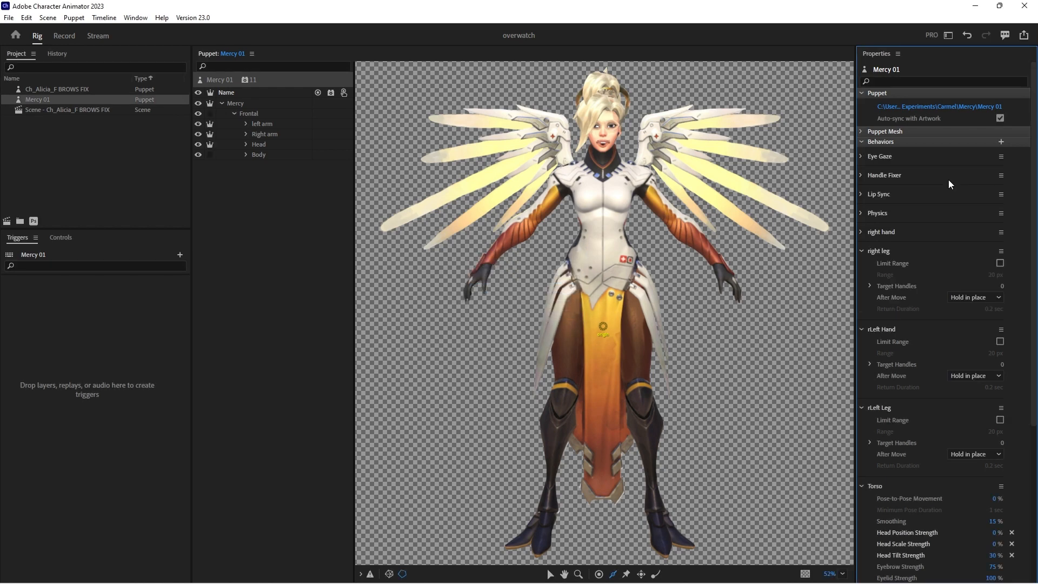
# Add one more Dragger behavior to the puppet and rename it "r Up Down"
pyautogui.click(245, 80)
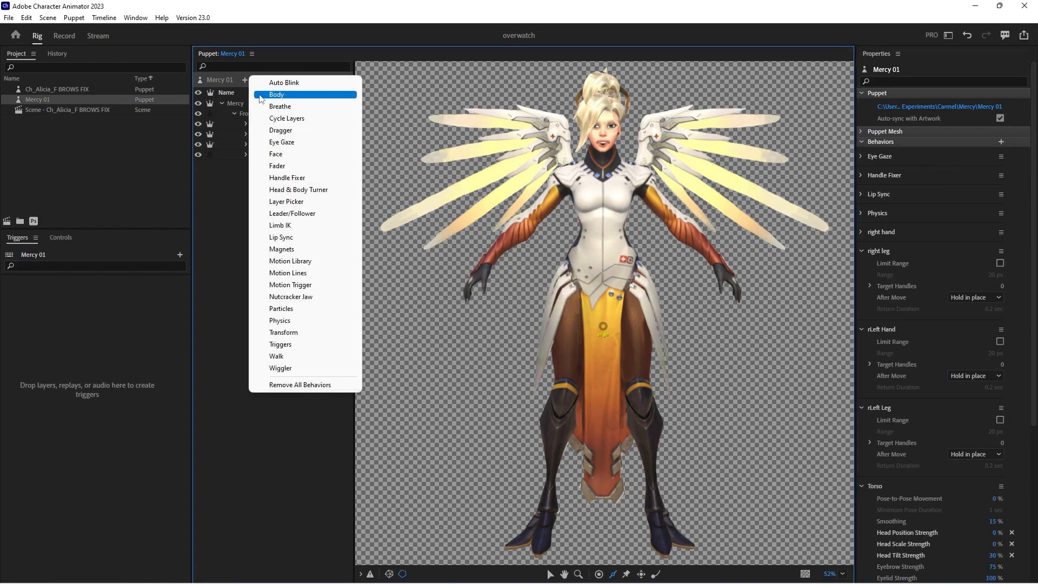
pyautogui.click(281, 131)
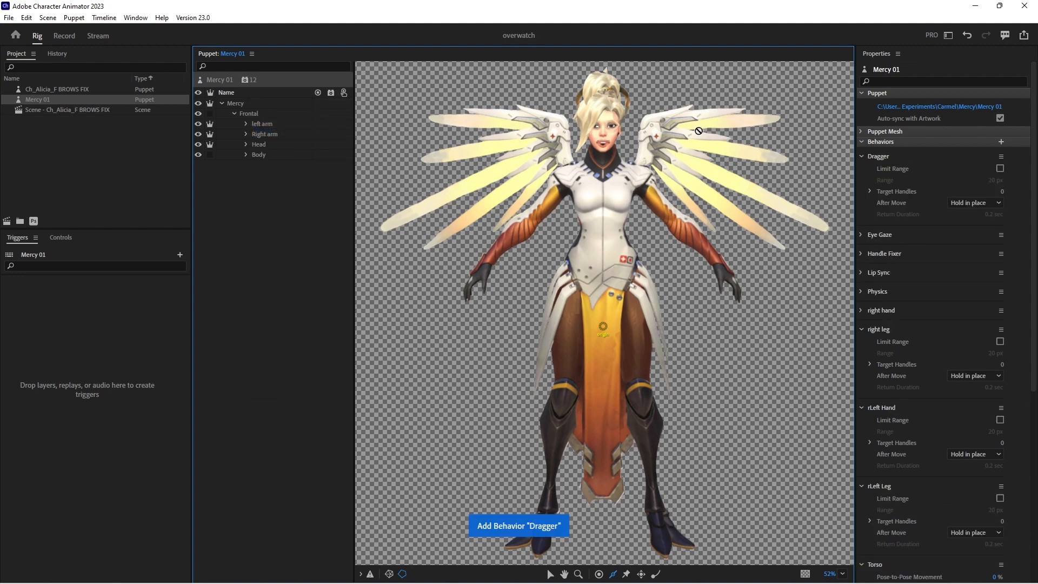
pyautogui.click(1002, 157)
pyautogui.click(950, 185)
pyautogui.write('r Up ')
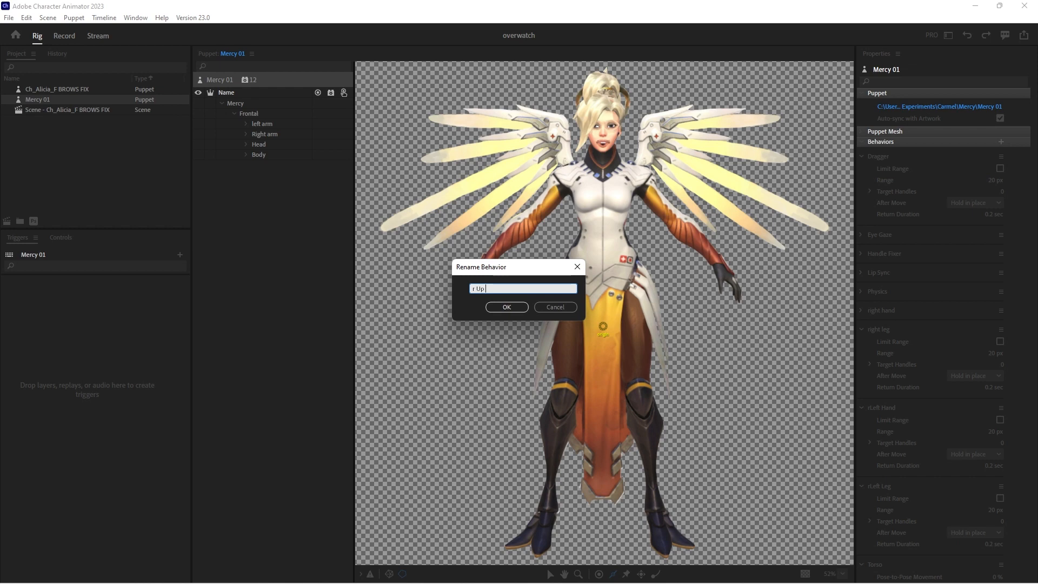
pyautogui.write('Down')
pyautogui.press('Return')
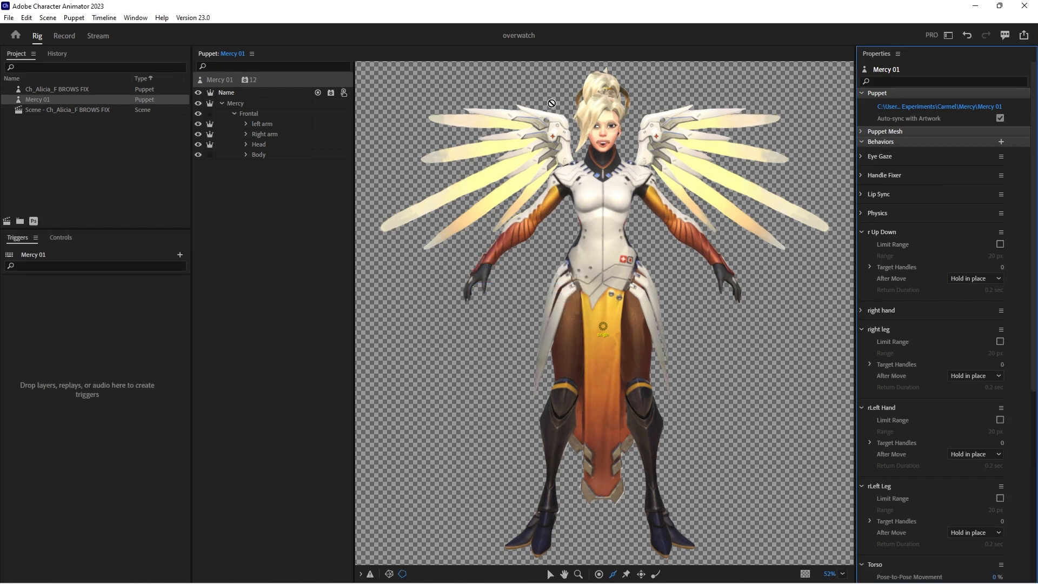
# Collapse the settings of the r Up Down, right leg, rLeft Hand, rLeft Leg and Torso behaviors
pyautogui.click(861, 233)
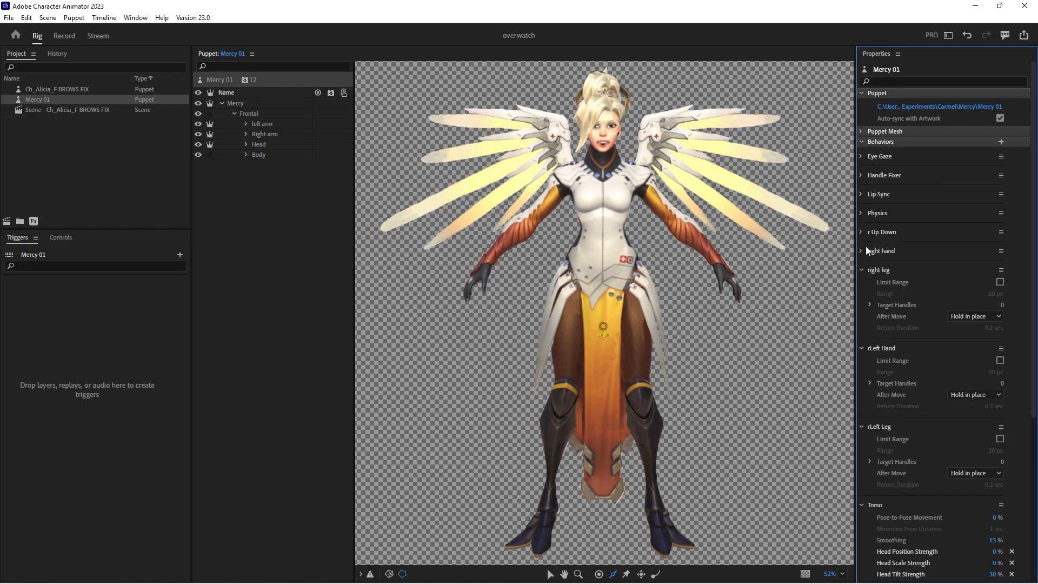
pyautogui.click(862, 268)
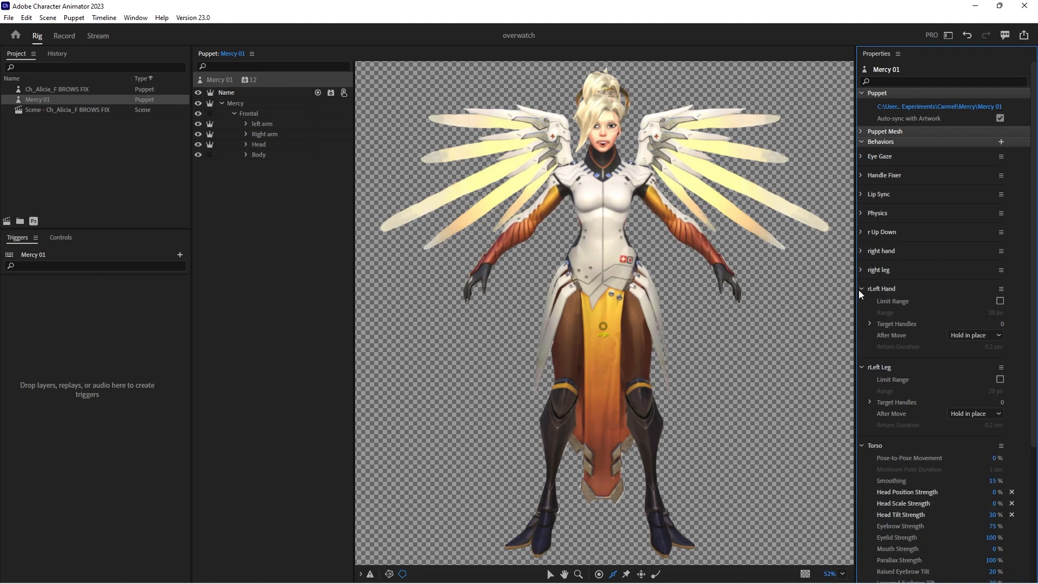
pyautogui.click(863, 290)
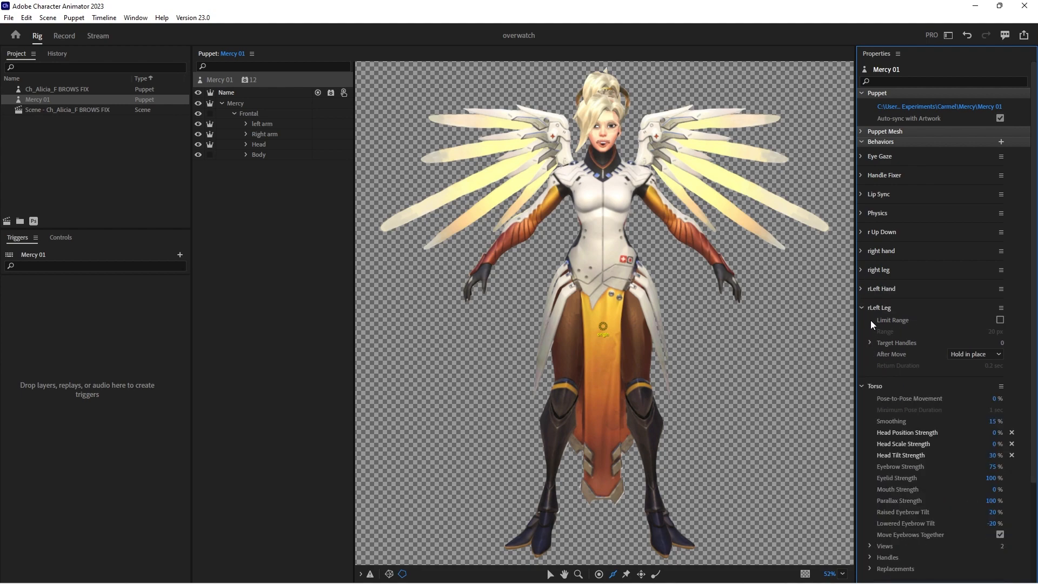
pyautogui.click(862, 308)
pyautogui.click(862, 326)
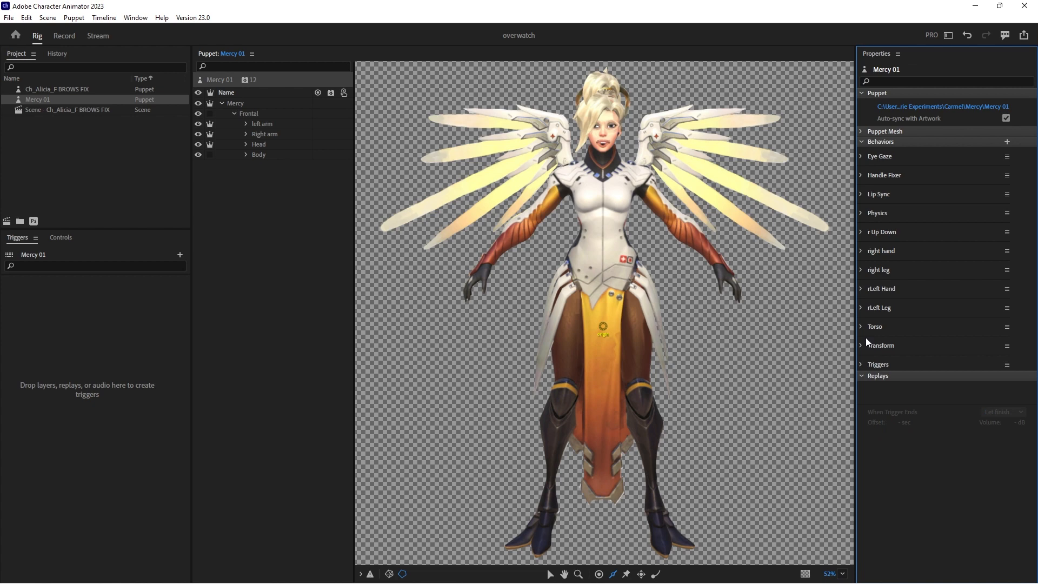
# Tag the Frontal layer as Head and make its origin handle Draggable
pyautogui.click(256, 113)
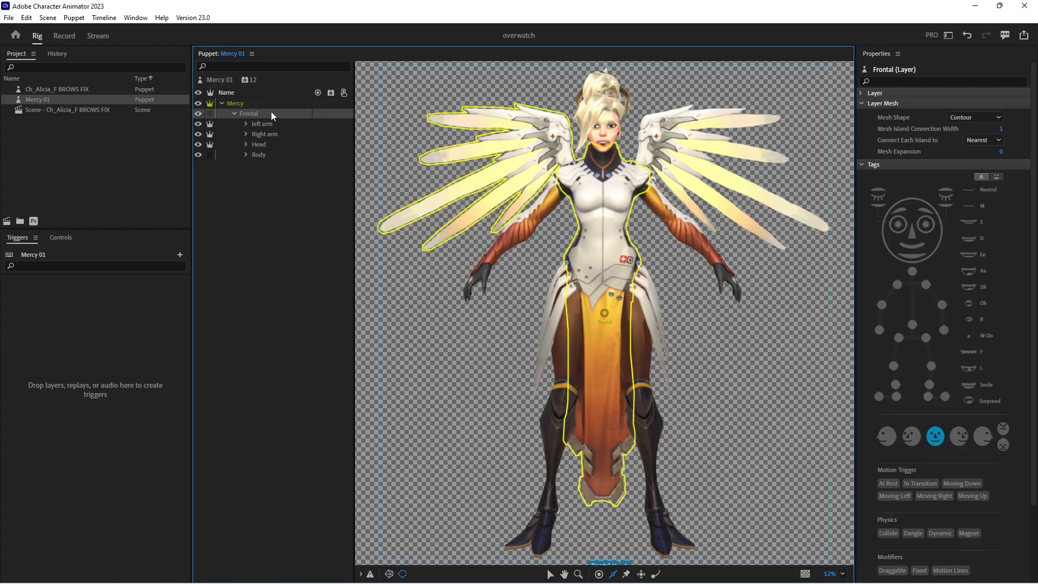
pyautogui.click(912, 227)
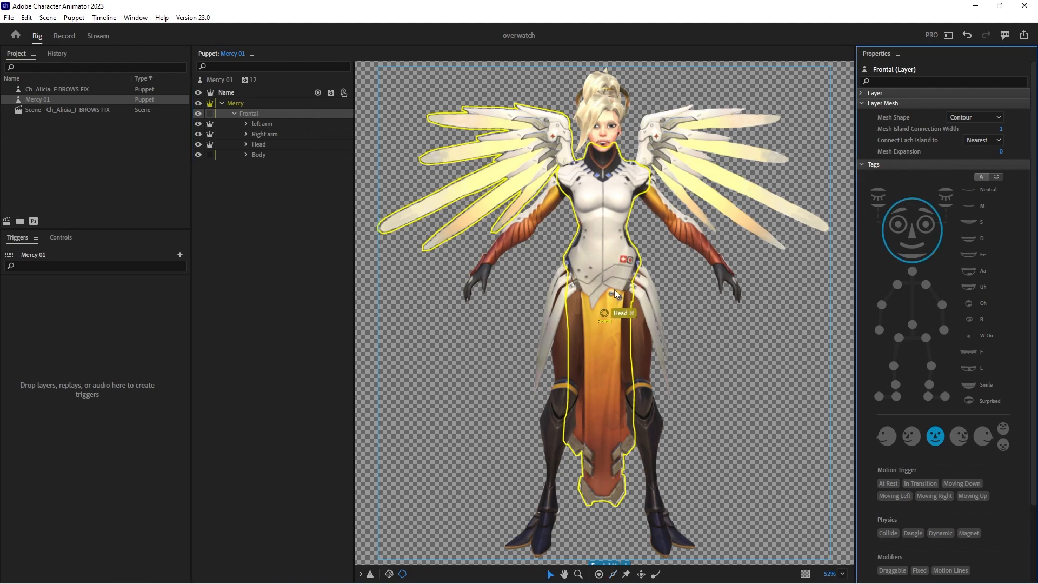
pyautogui.click(604, 312)
pyautogui.click(892, 386)
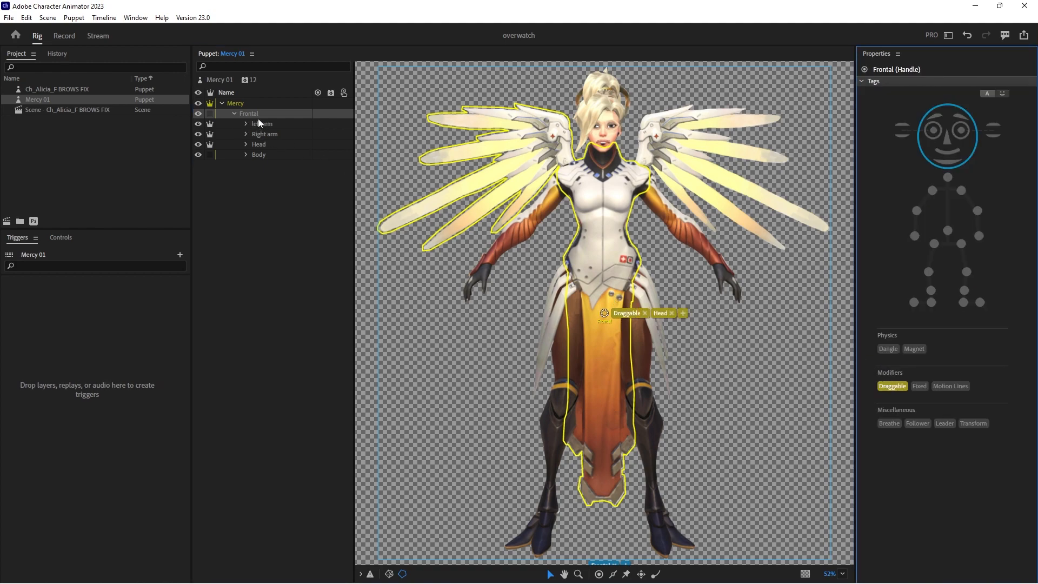
# Add the Face behavior to the Head layer and move the head's origin handle down to the chin
pyautogui.click(258, 144)
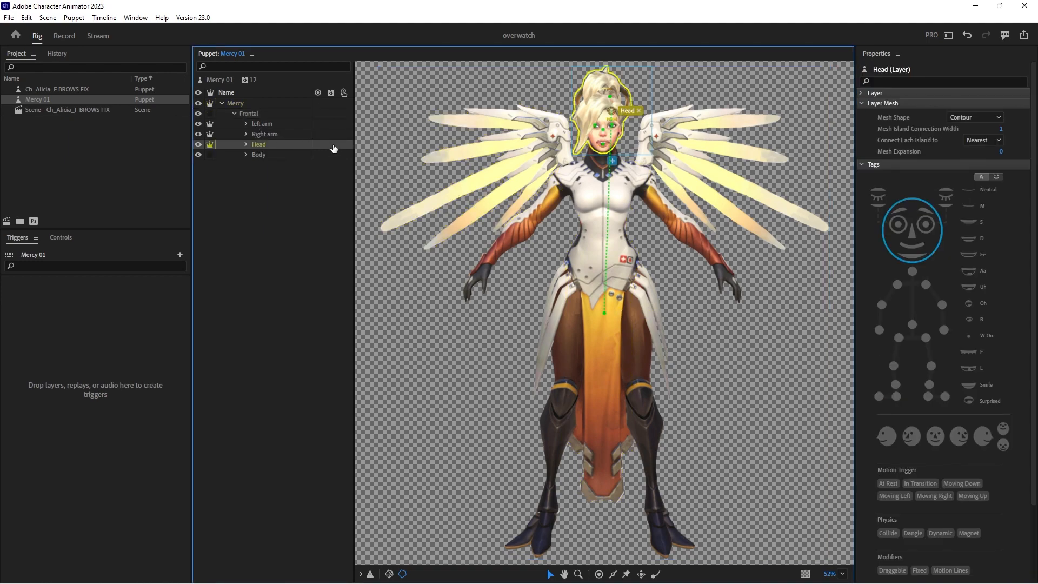
pyautogui.click(330, 144)
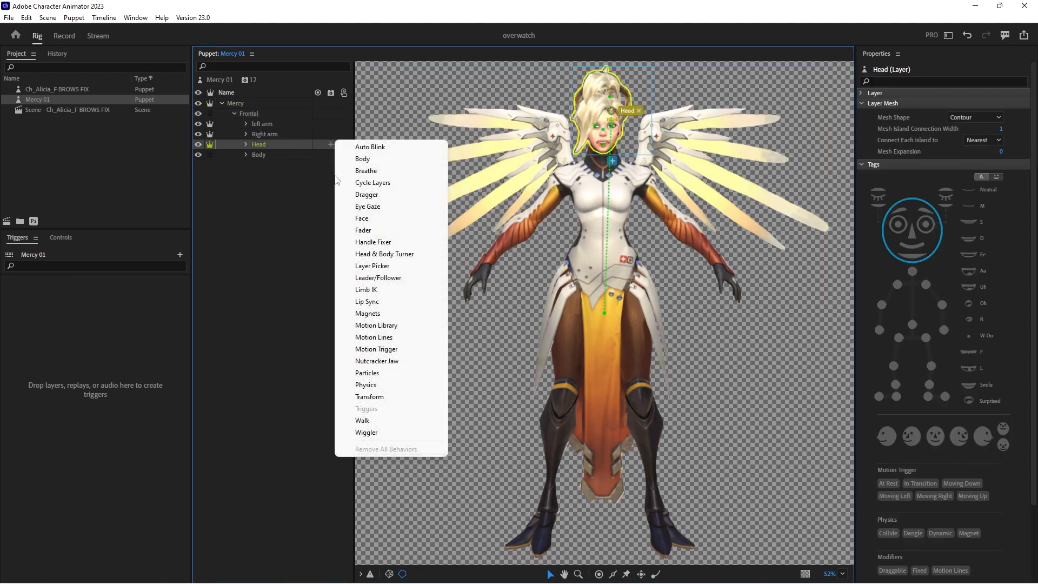
pyautogui.click(363, 218)
pyautogui.moveTo(618, 112); pyautogui.dragTo(603, 149)
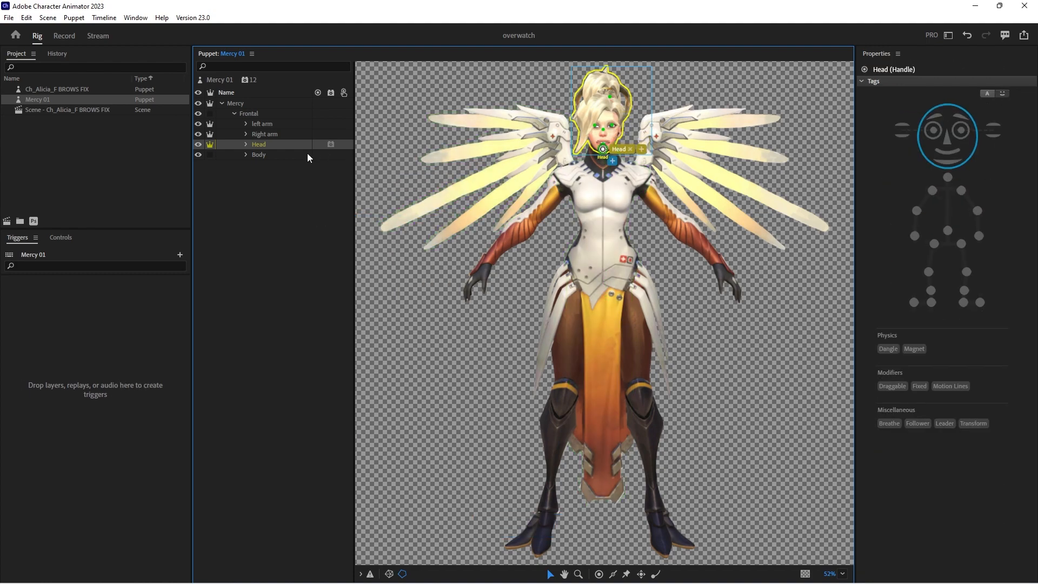
# Move the origin handle of the left arm layer to the left shoulder
pyautogui.click(268, 123)
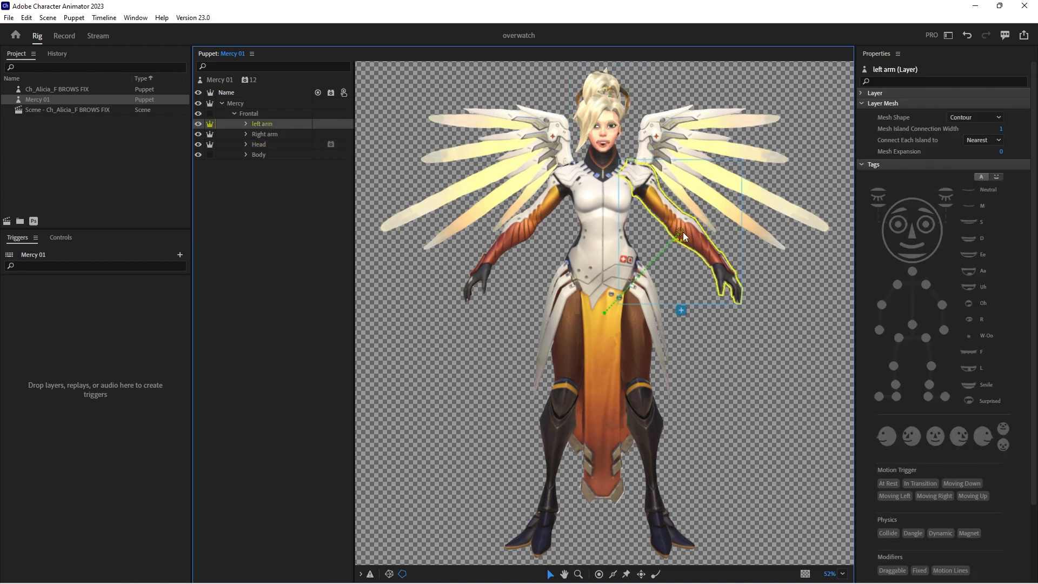
pyautogui.moveTo(681, 233); pyautogui.dragTo(660, 193)
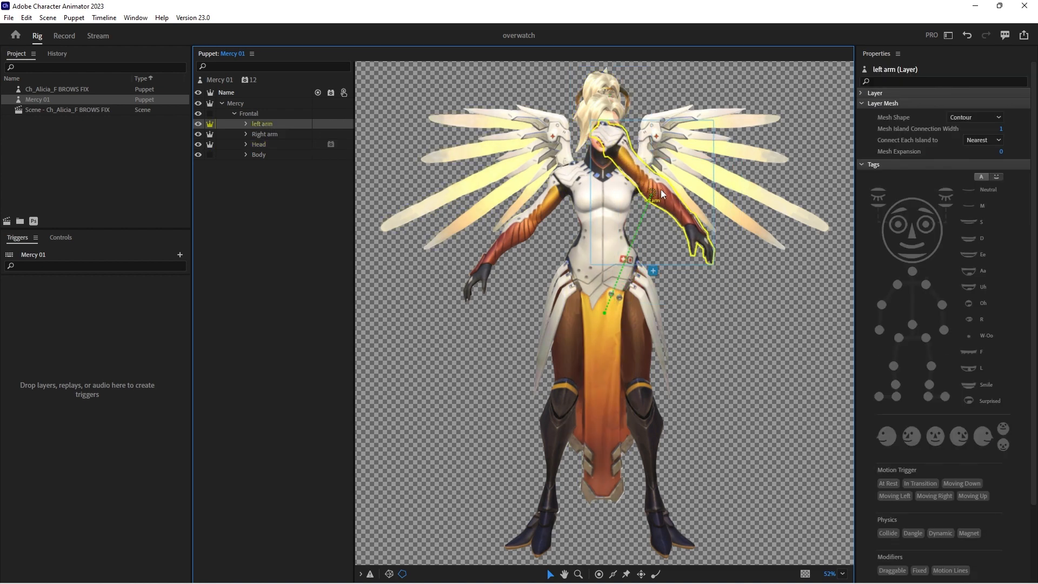
pyautogui.hotkey('ctrl', 'z')
pyautogui.press('z')
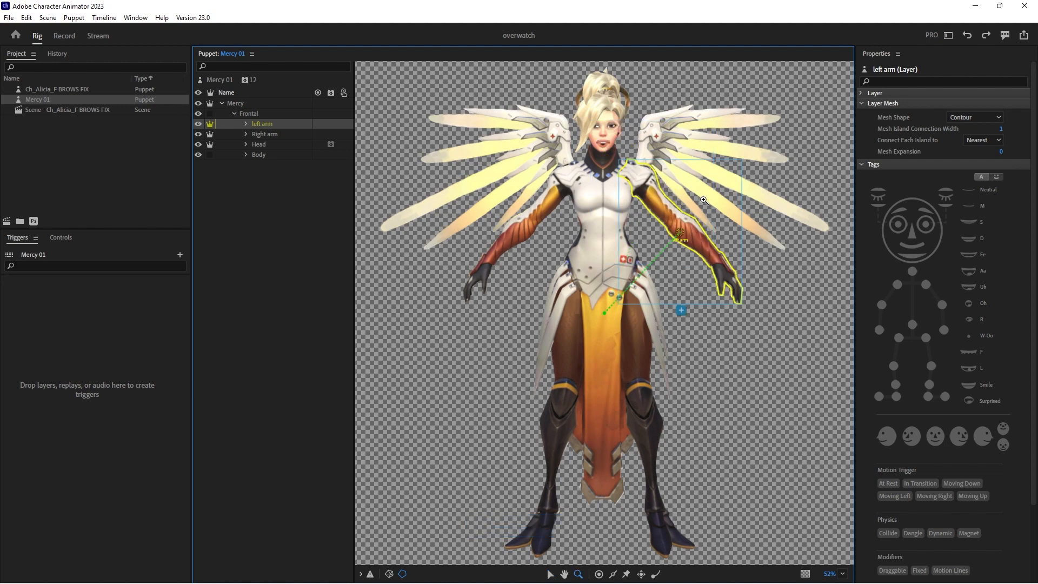
pyautogui.keyDown('alt'); pyautogui.click(694, 209); pyautogui.keyUp('alt')
pyautogui.click(693, 211)
pyautogui.click(693, 212)
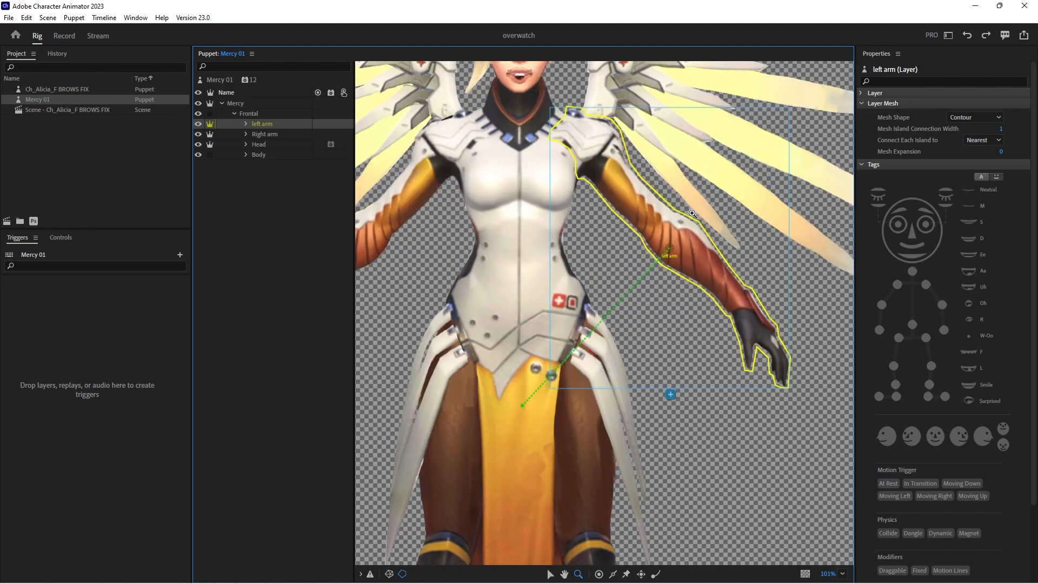
pyautogui.press('v')
pyautogui.moveTo(669, 250); pyautogui.dragTo(593, 141)
# Add a handle at the elbow of the left arm layer and tag it Left Elbow
pyautogui.press('h')
pyautogui.click(666, 228)
pyautogui.click(977, 210)
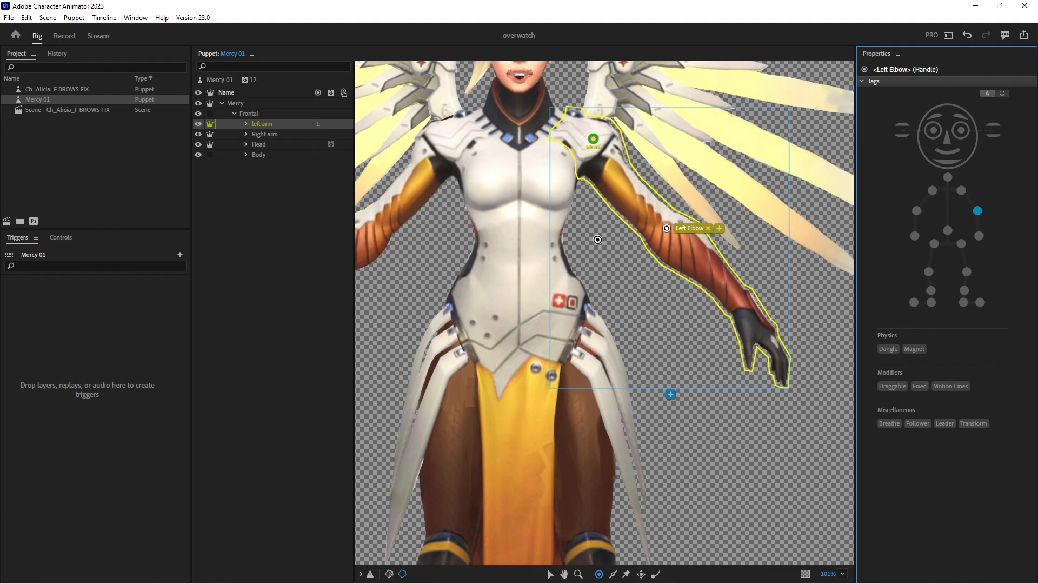
# Draw two sticks along the outer and inner edges of the left upper arm
pyautogui.press('s')
pyautogui.moveTo(608, 134)
pyautogui.mouseDown()
pyautogui.moveTo(668, 193)
pyautogui.moveTo(678, 221)
pyautogui.moveTo(642, 177)
pyautogui.mouseUp()
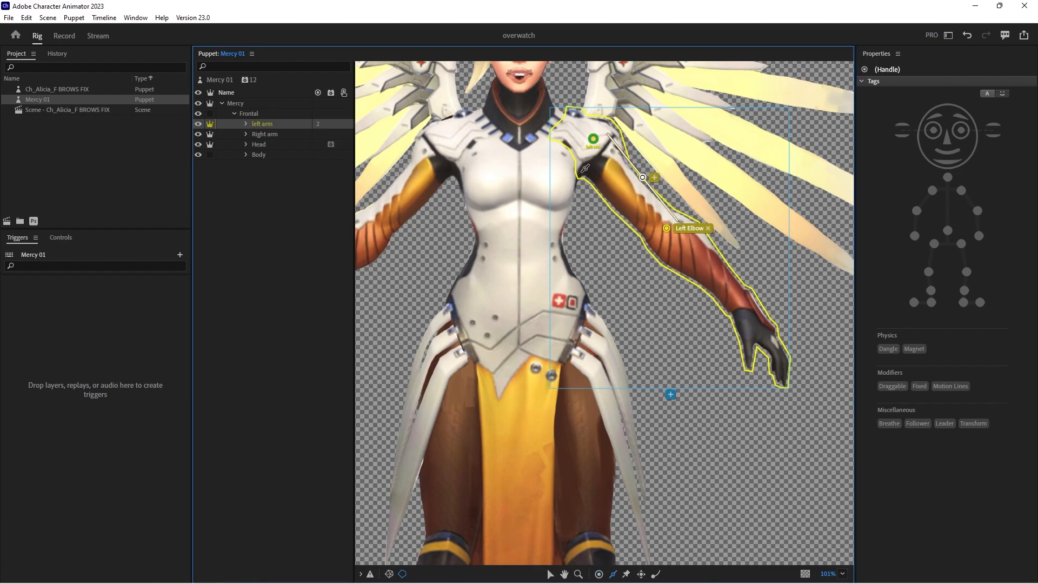
pyautogui.moveTo(578, 162); pyautogui.dragTo(654, 236)
# Expand the left arm group and place the forearm layer's origin handle at the left elbow
pyautogui.click(247, 124)
pyautogui.click(275, 135)
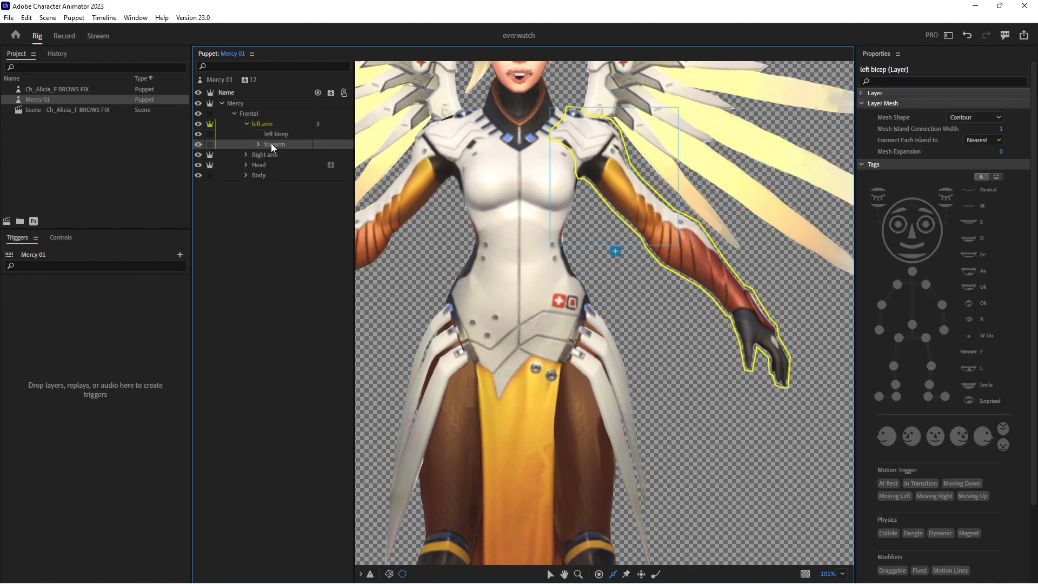
pyautogui.click(273, 145)
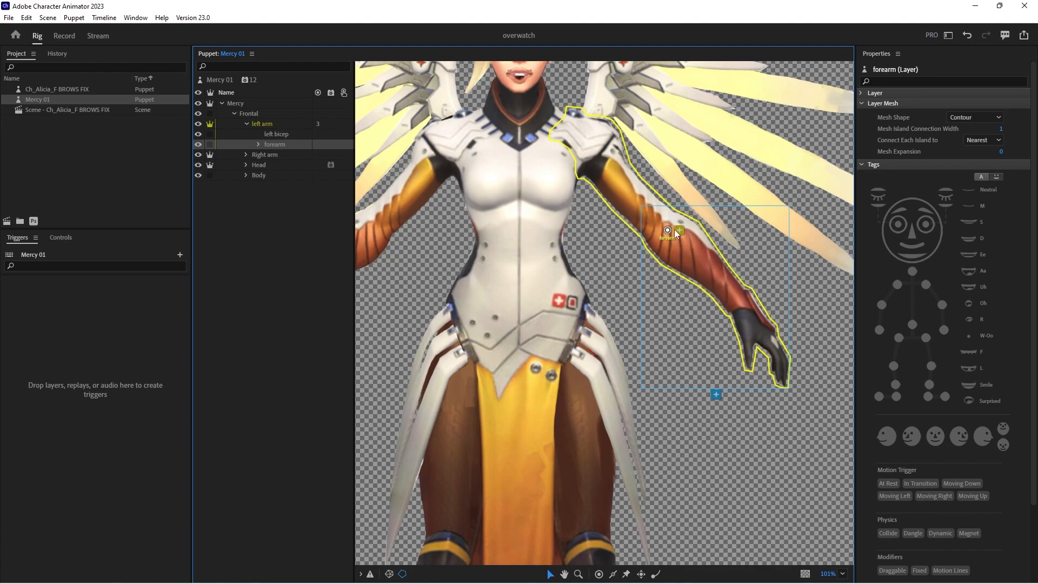
pyautogui.click(669, 230)
# Add a handle at the left forearm's wrist and tag it Left Wrist, Draggable and Motion Lines
pyautogui.press('h')
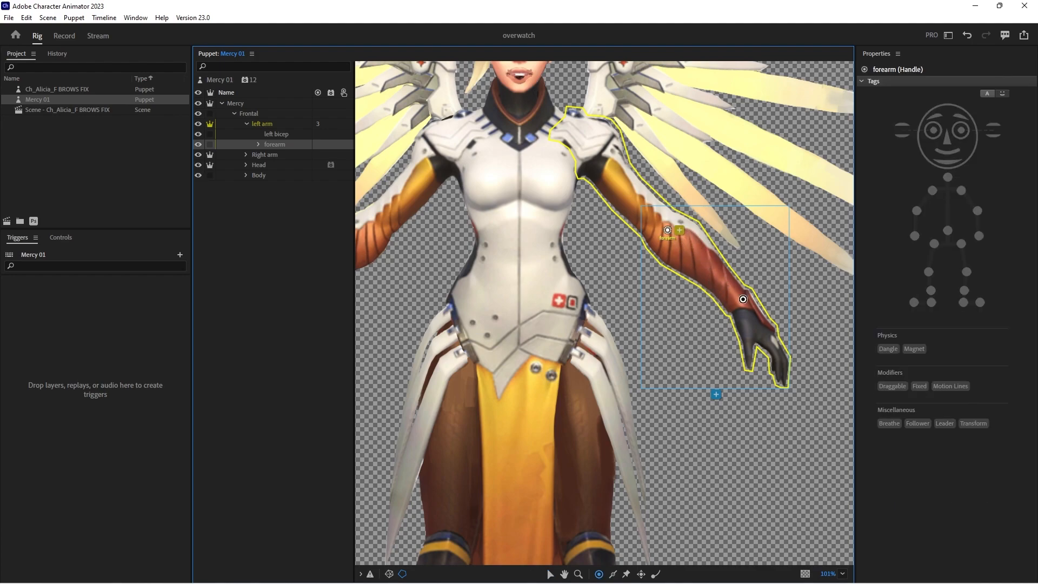
pyautogui.click(744, 305)
pyautogui.click(978, 236)
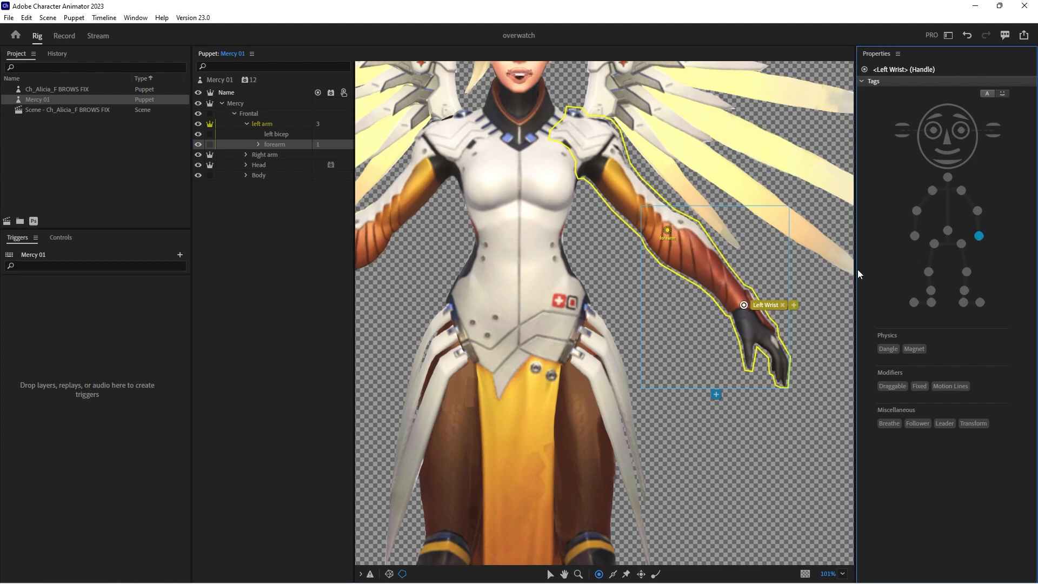
pyautogui.click(894, 388)
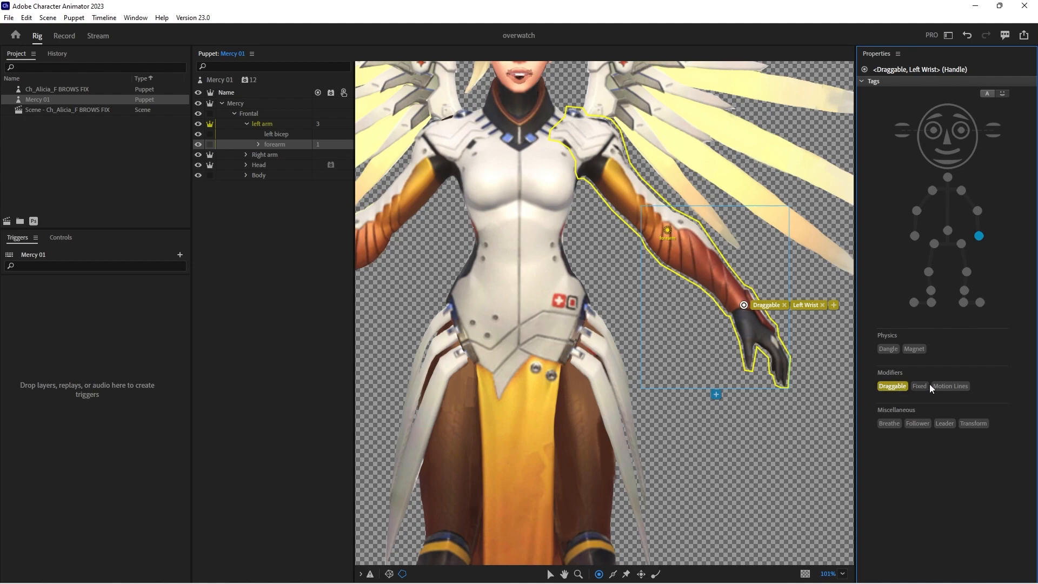
pyautogui.click(949, 385)
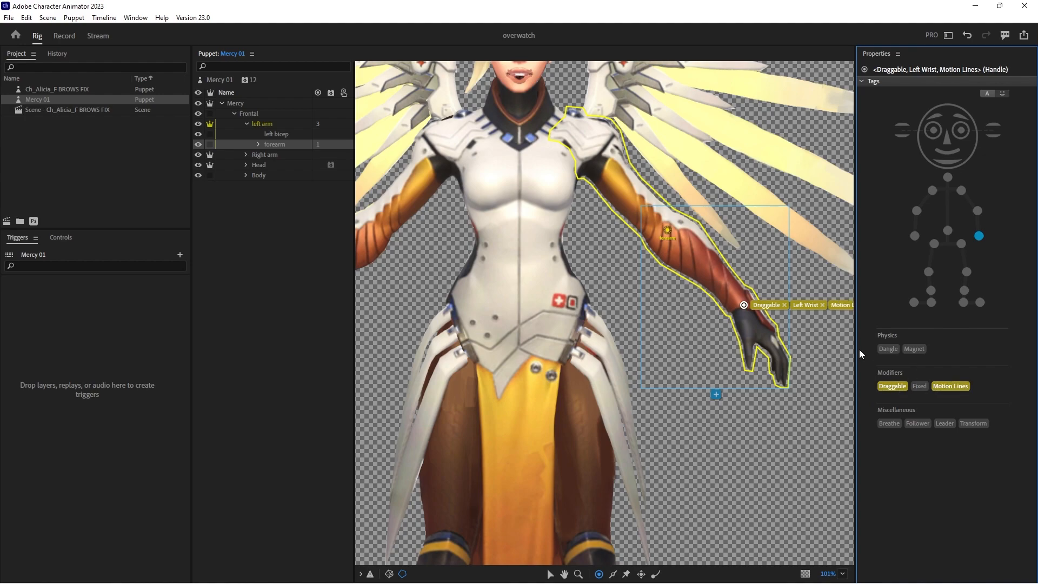
# Add the Auto Blink, Limb IK and Motion Lines behaviors to the Mercy 01 puppet
pyautogui.click(245, 81)
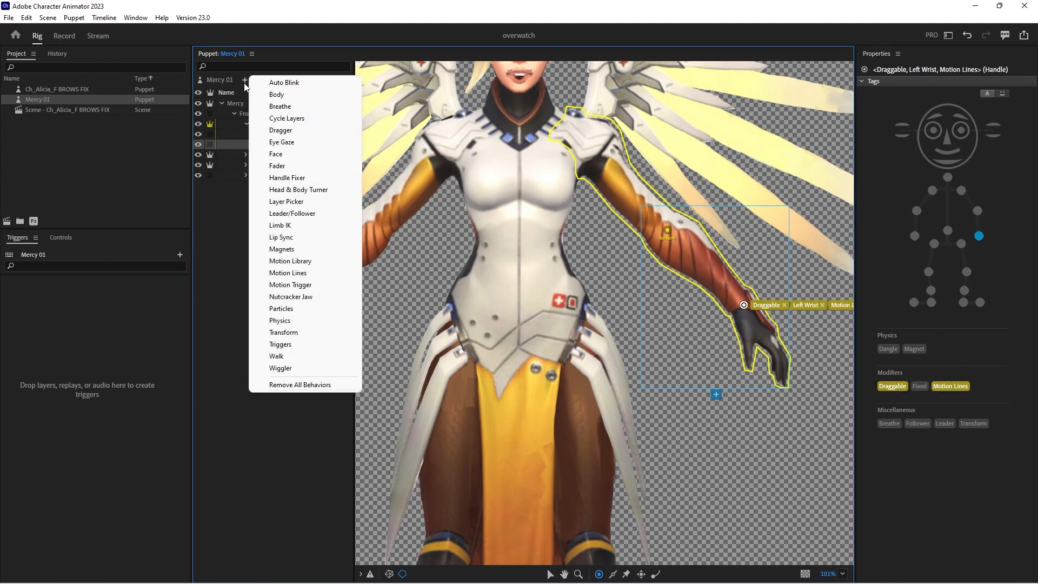
pyautogui.click(262, 83)
pyautogui.click(245, 80)
pyautogui.press('Down')
pyautogui.press('Down')
pyautogui.press('Down')
pyautogui.press('Down')
pyautogui.press('Down')
pyautogui.press('Down')
pyautogui.press('Down')
pyautogui.press('Down')
pyautogui.press('Down')
pyautogui.press('Down')
pyautogui.press('Down')
pyautogui.press('Down')
pyautogui.press('Down')
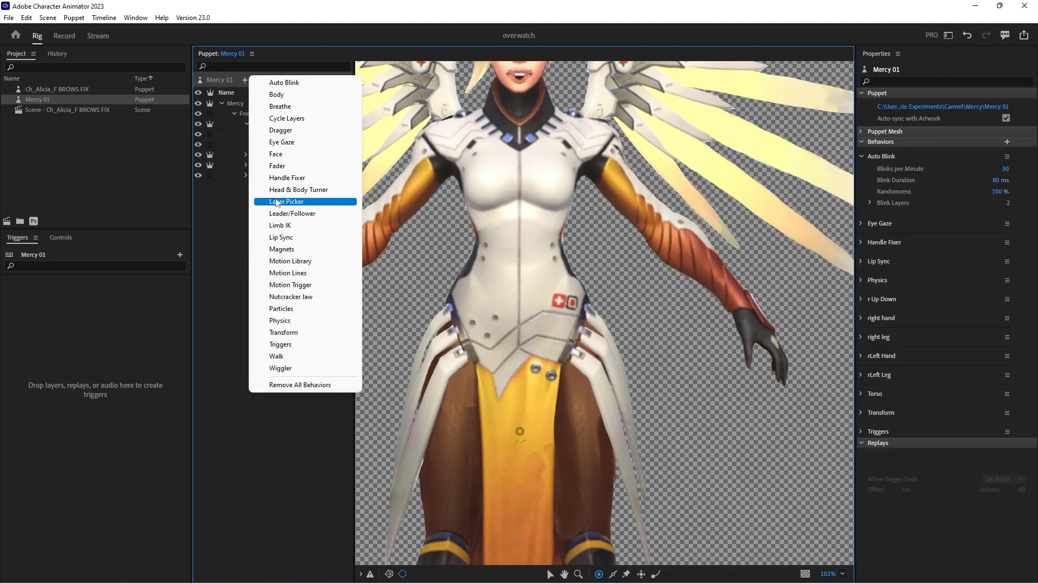
pyautogui.press('Return')
pyautogui.click(245, 81)
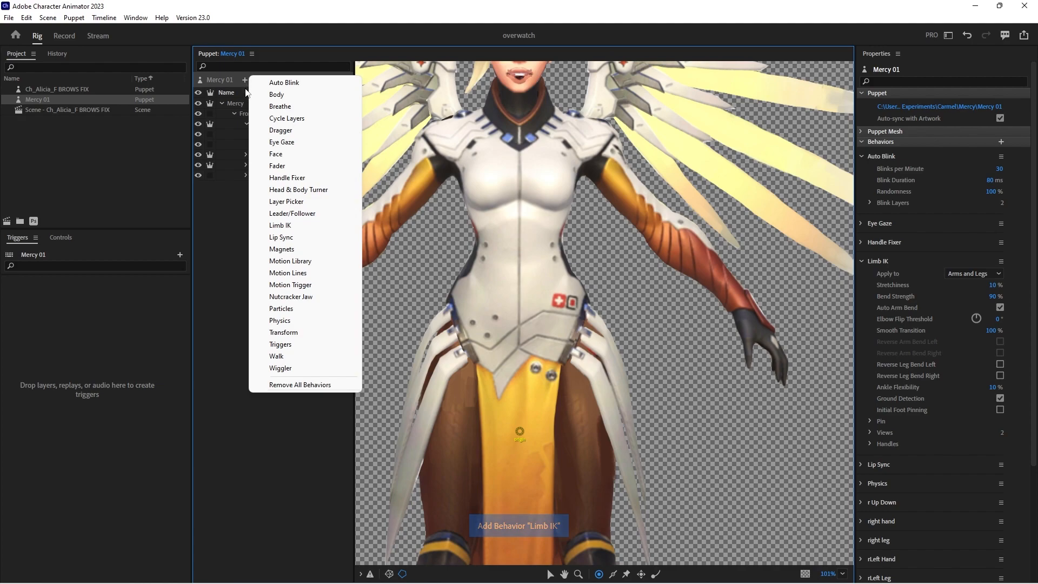
pyautogui.click(278, 273)
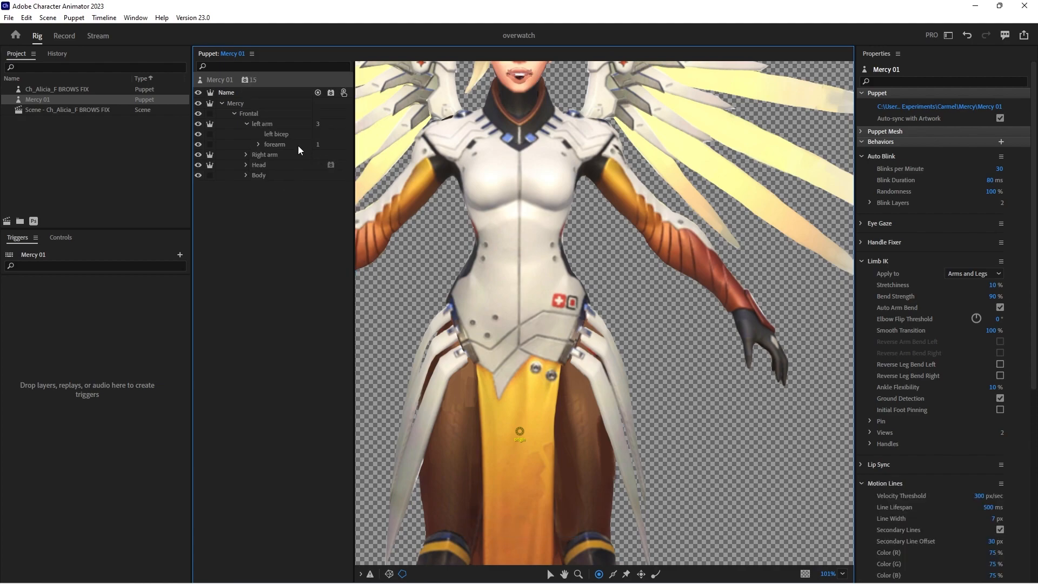
# Draw two sticks along the outer and inner edges of the left forearm on its forearm layer
pyautogui.click(261, 124)
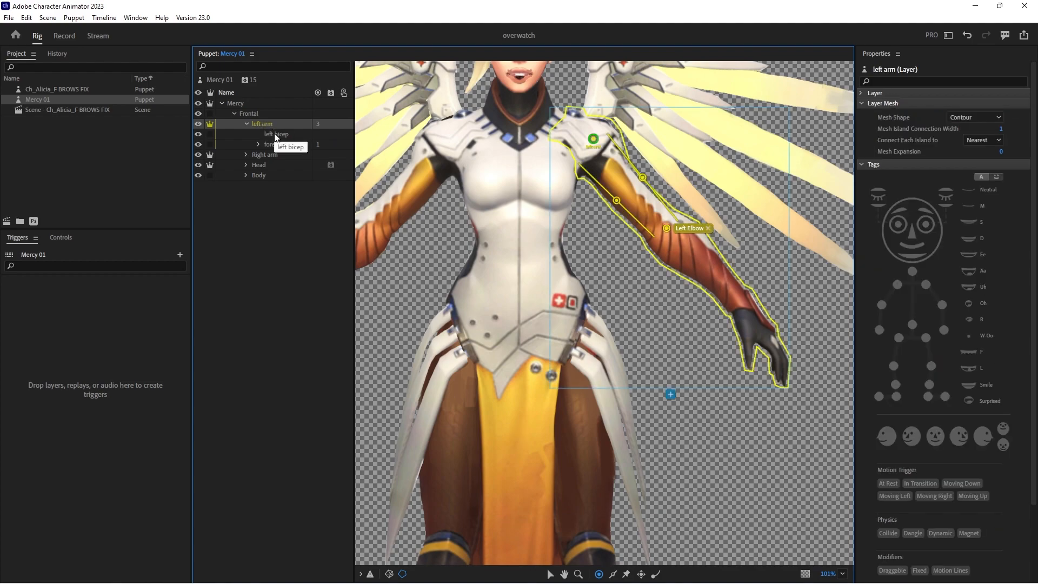
pyautogui.click(278, 145)
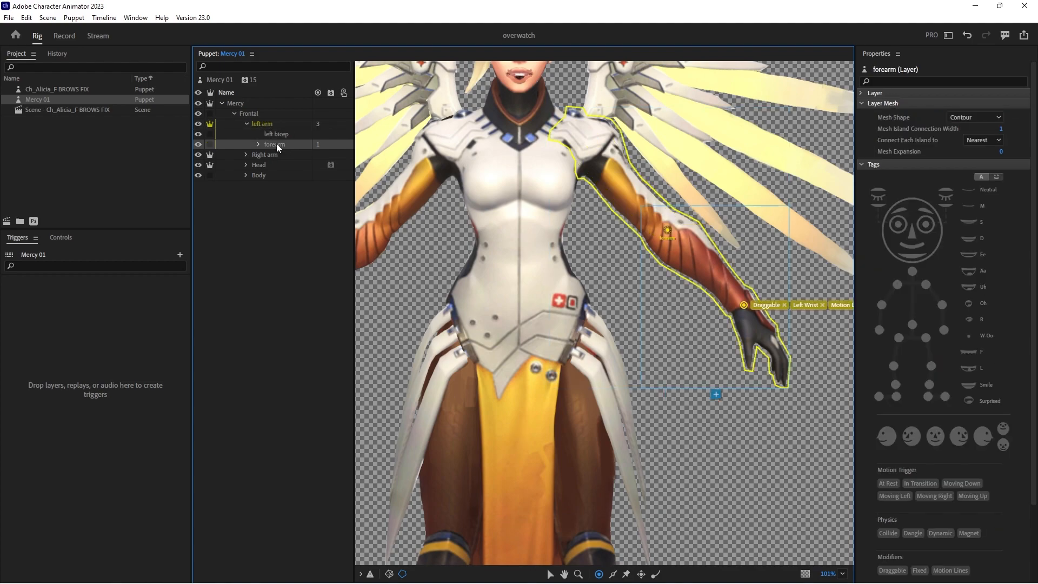
pyautogui.press('s')
pyautogui.moveTo(685, 223); pyautogui.dragTo(755, 304)
pyautogui.moveTo(659, 250); pyautogui.dragTo(734, 312)
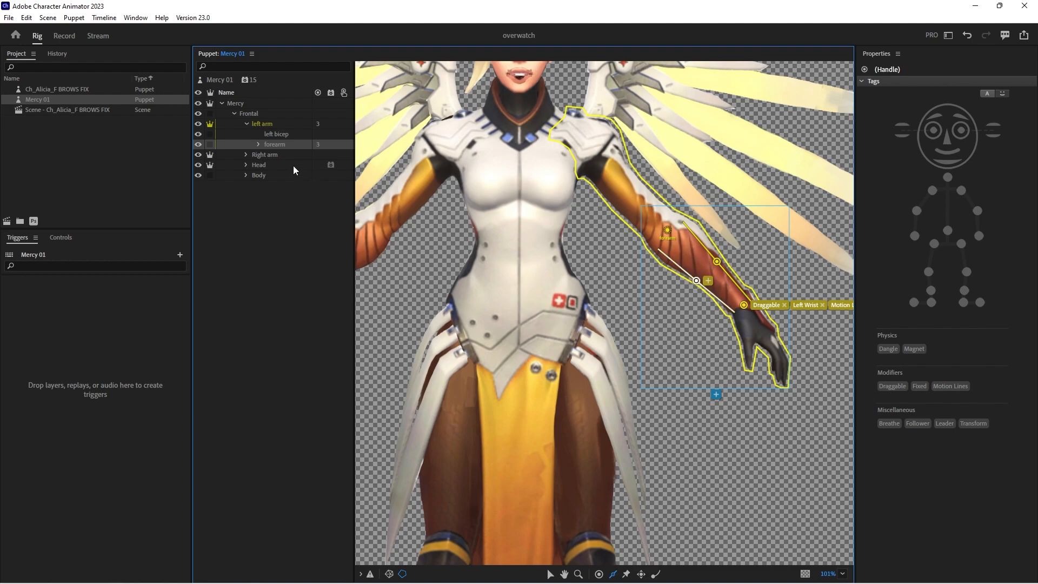
# Collapse the left arm group and move the Right arm layer's origin handle to the right shoulder
pyautogui.click(247, 124)
pyautogui.click(268, 134)
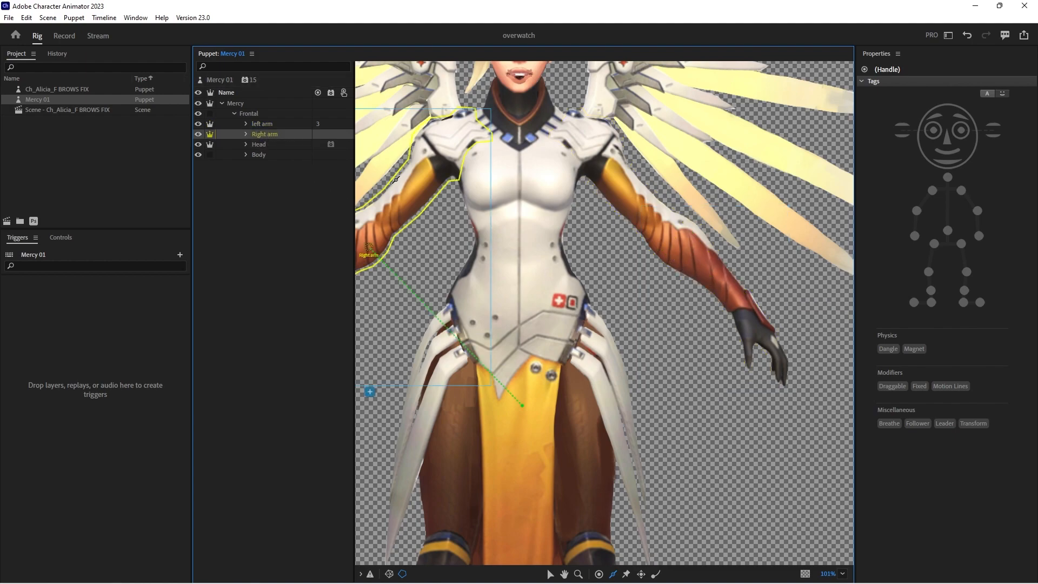
pyautogui.press('v')
pyautogui.moveTo(453, 236); pyautogui.dragTo(580, 249)
pyautogui.moveTo(498, 264); pyautogui.dragTo(576, 151)
# Add a handle at the elbow of the Right arm layer and tag it Right Elbow
pyautogui.press('h')
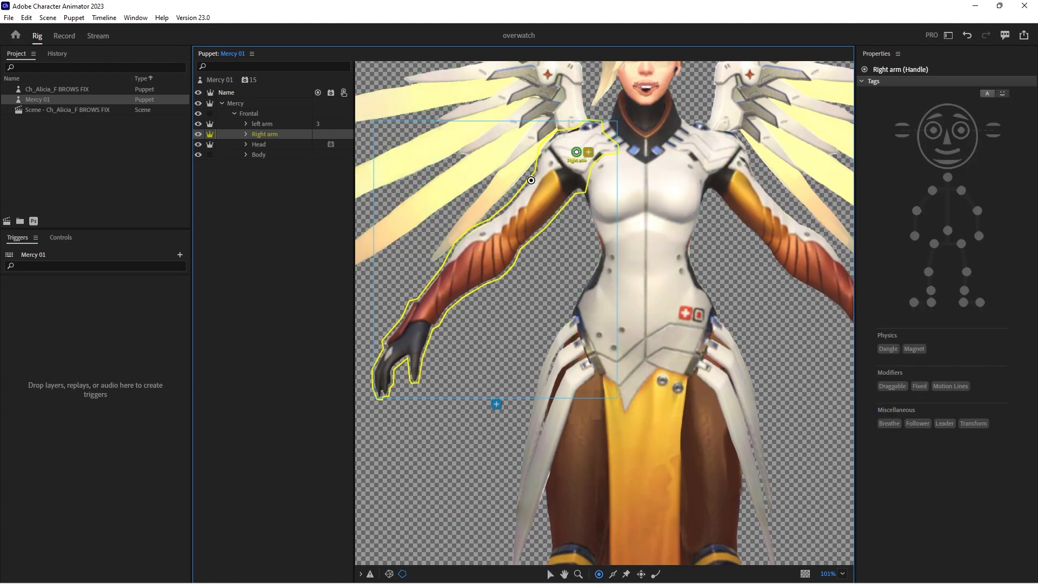
pyautogui.click(505, 238)
pyautogui.click(917, 211)
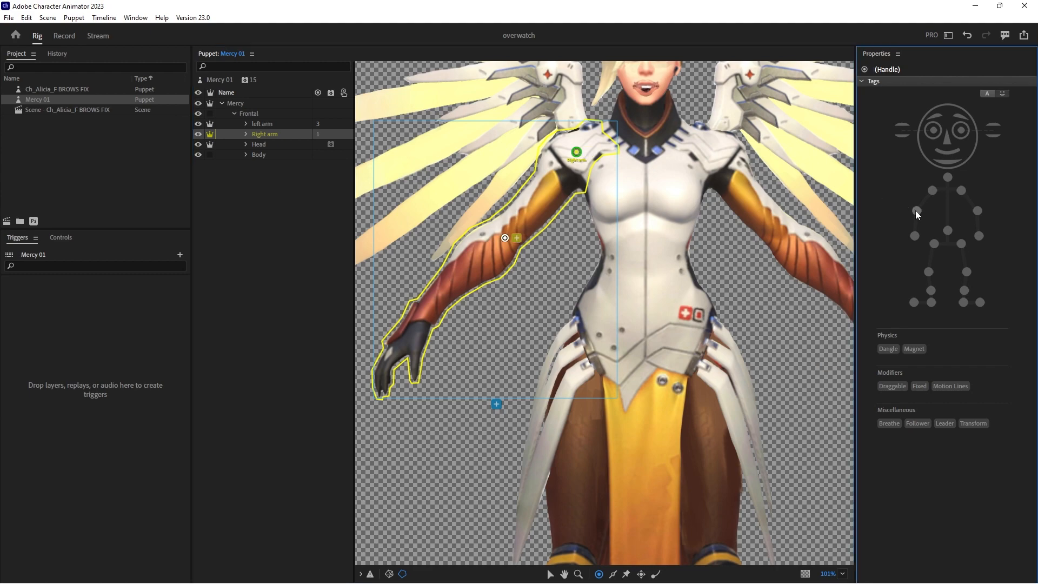
# Draw two sticks along the outer and inner edges of the right upper arm
pyautogui.press('s')
pyautogui.moveTo(496, 223); pyautogui.dragTo(550, 158)
pyautogui.moveTo(520, 243); pyautogui.dragTo(579, 180)
# Expand the Right arm group and place its forearm layer's origin handle at the right elbow
pyautogui.click(246, 135)
pyautogui.click(276, 155)
pyautogui.press('v')
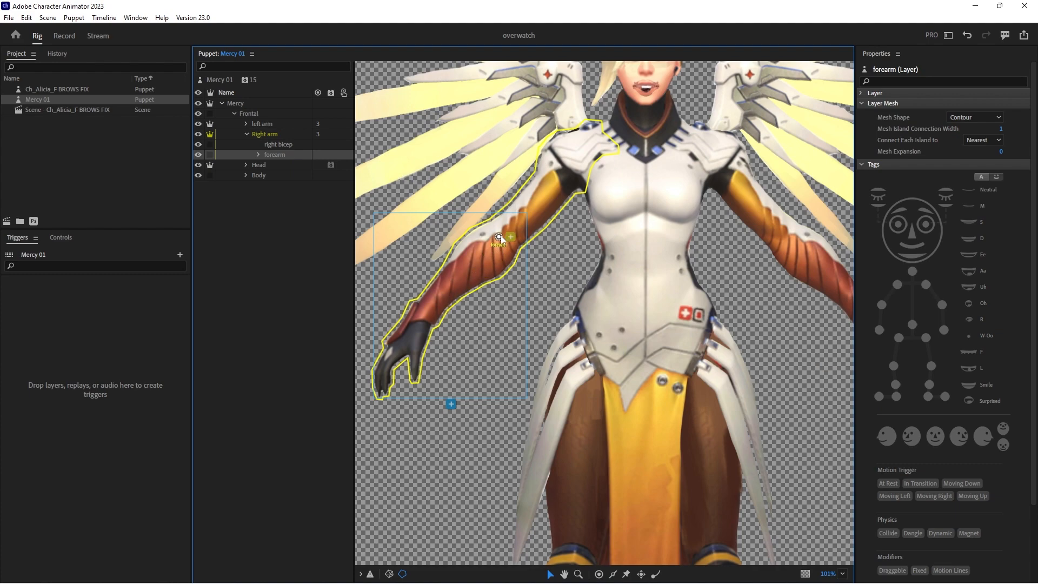
pyautogui.click(502, 235)
# Add a handle at the right forearm's wrist and tag it Right Wrist, Draggable and Motion Lines
pyautogui.press('h')
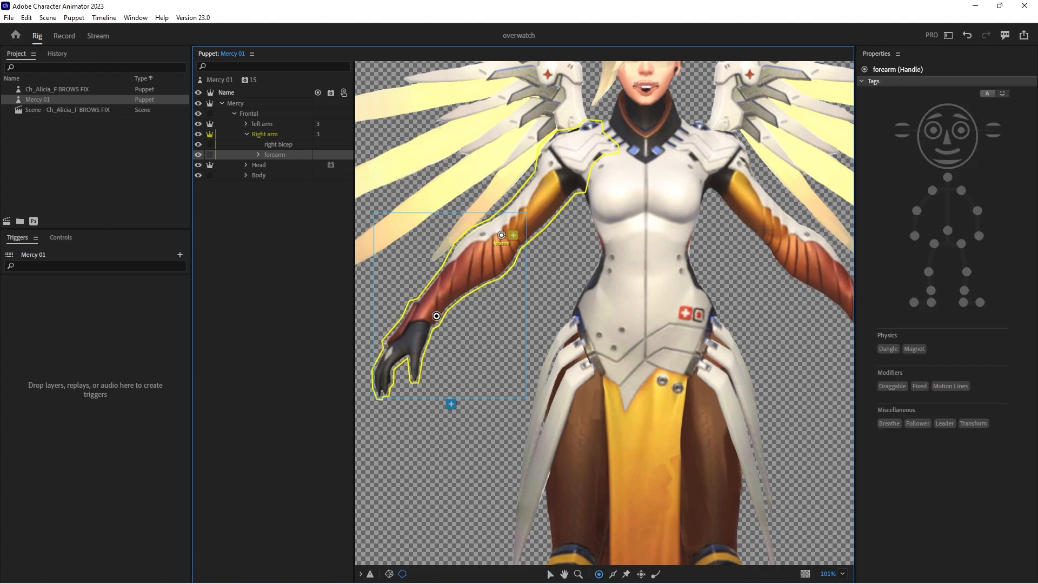
pyautogui.click(422, 320)
pyautogui.click(914, 236)
pyautogui.click(895, 386)
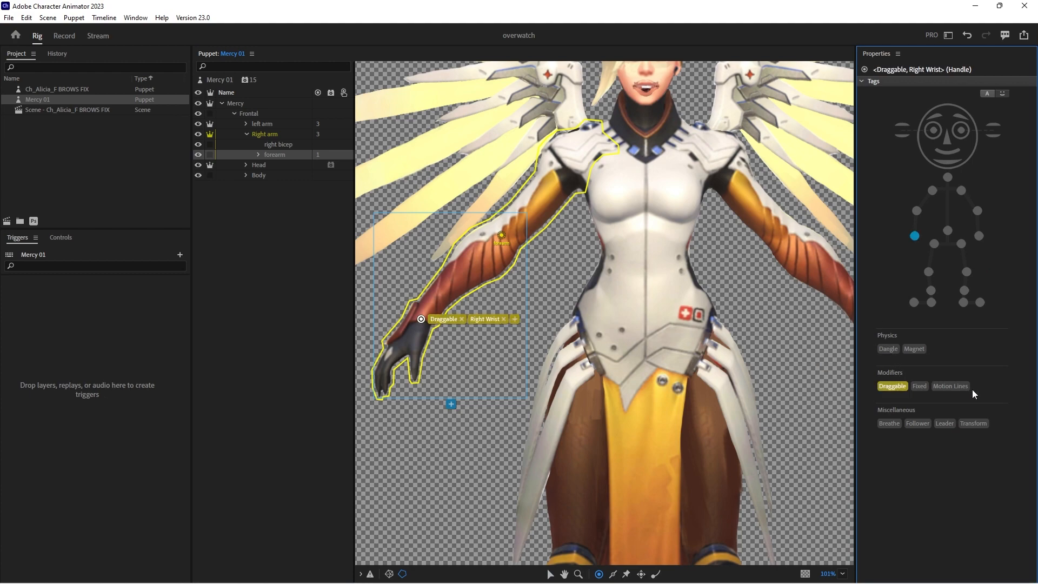
pyautogui.click(951, 387)
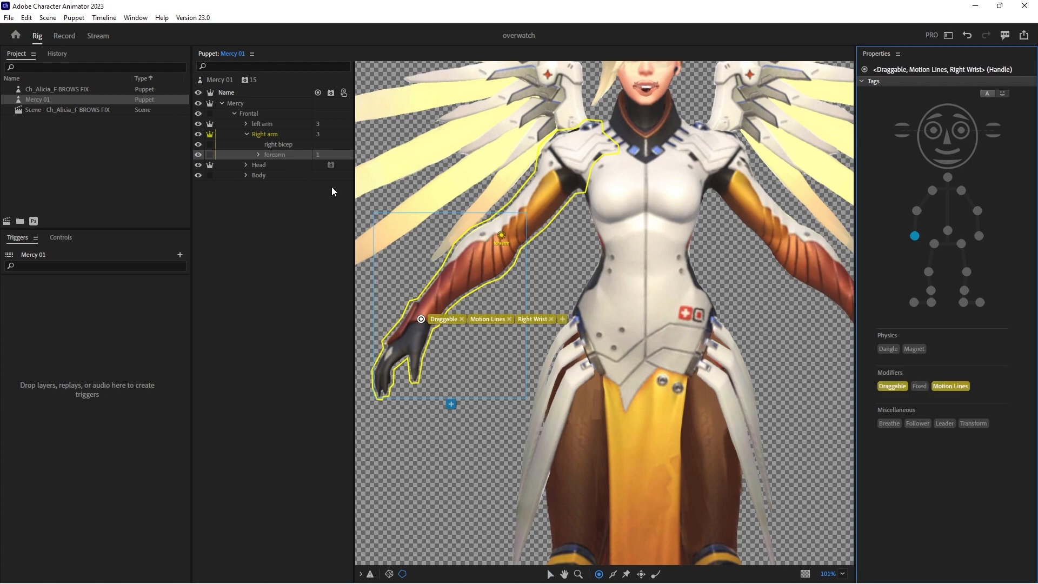
# Draw two sticks along the outer and inner edges of the right forearm, and collapse the Right arm group
pyautogui.press('s')
pyautogui.click(412, 314)
pyautogui.moveTo(412, 313); pyautogui.dragTo(481, 229)
pyautogui.moveTo(471, 298); pyautogui.dragTo(512, 258)
pyautogui.click(263, 133)
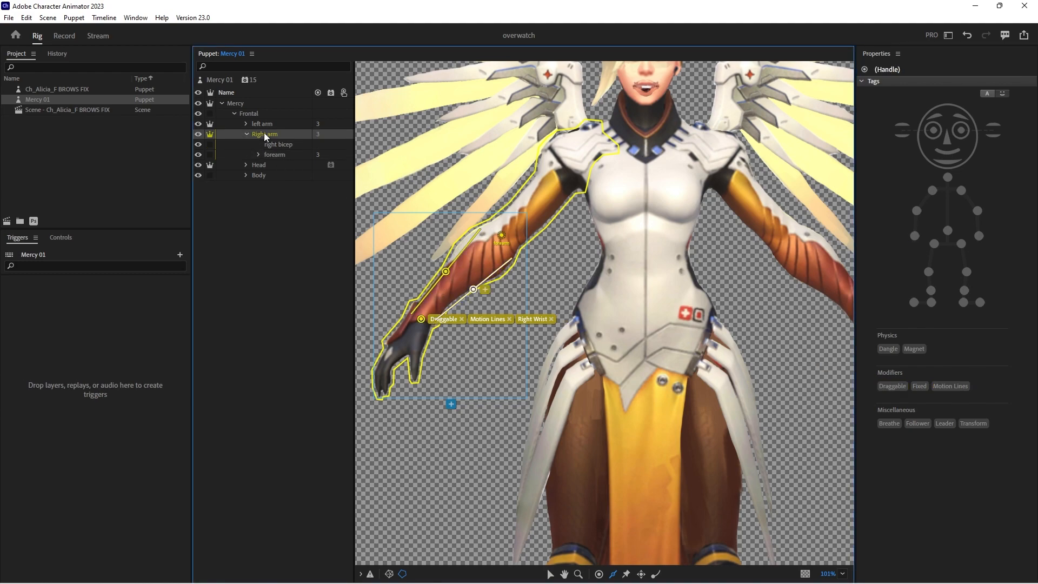
pyautogui.click(246, 134)
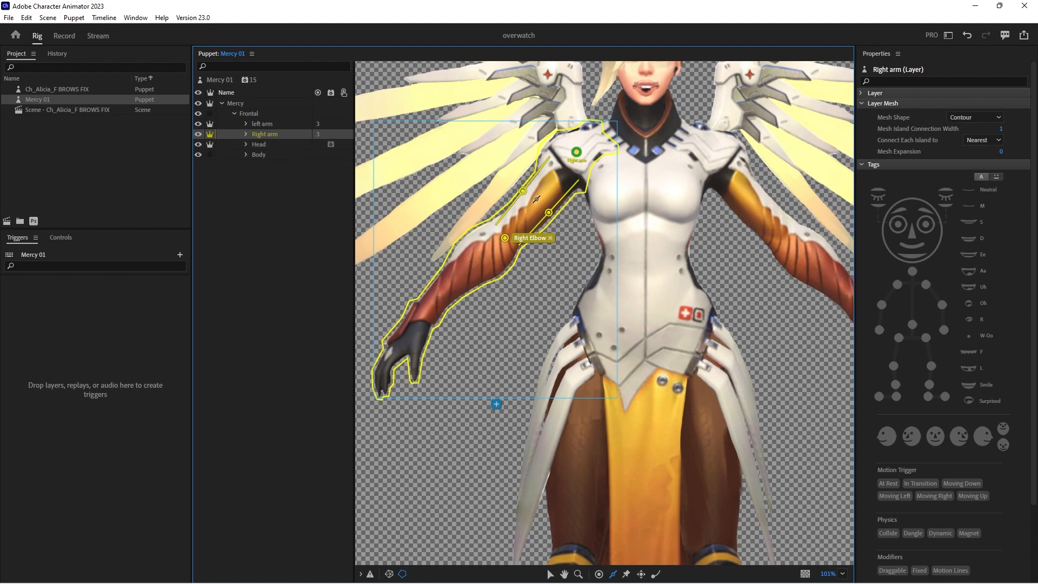
# Expand the Body group and move the right leg layer's origin handle up to the right hip
pyautogui.scroll(-5, 664, 305)
pyautogui.moveTo(690, 343); pyautogui.dragTo(663, 235)
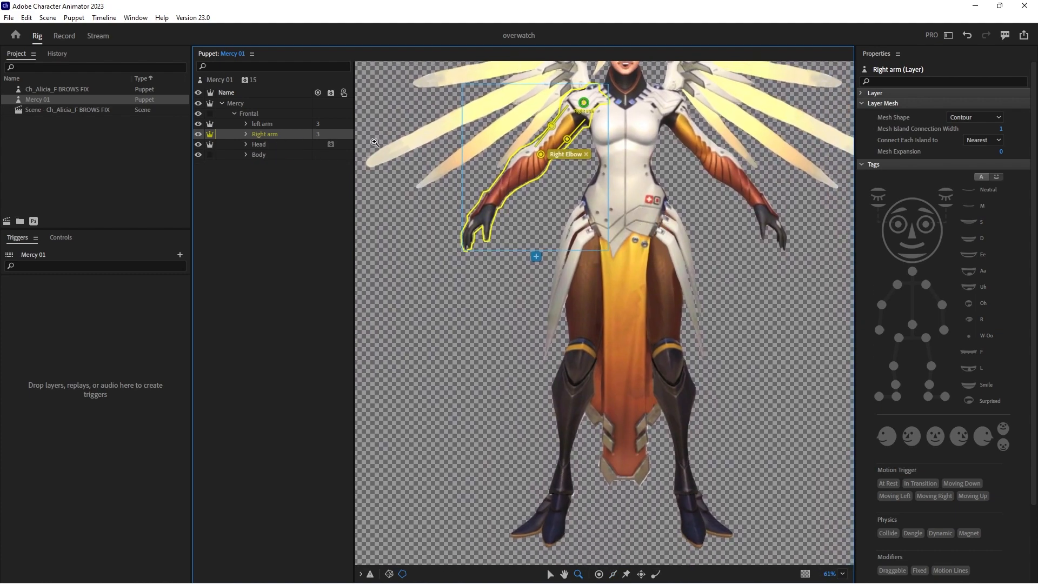
pyautogui.click(246, 155)
pyautogui.click(276, 186)
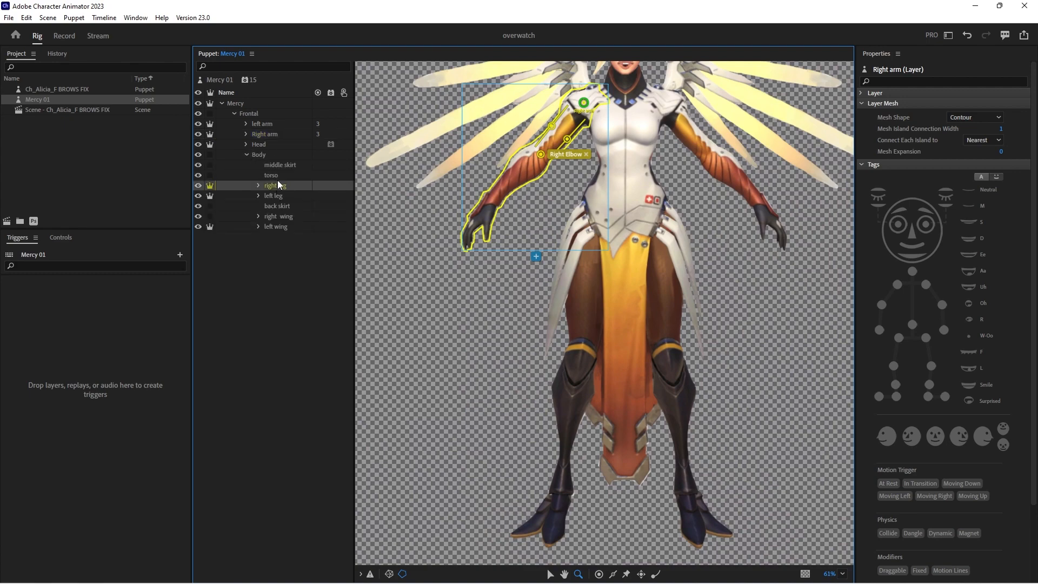
pyautogui.press('v')
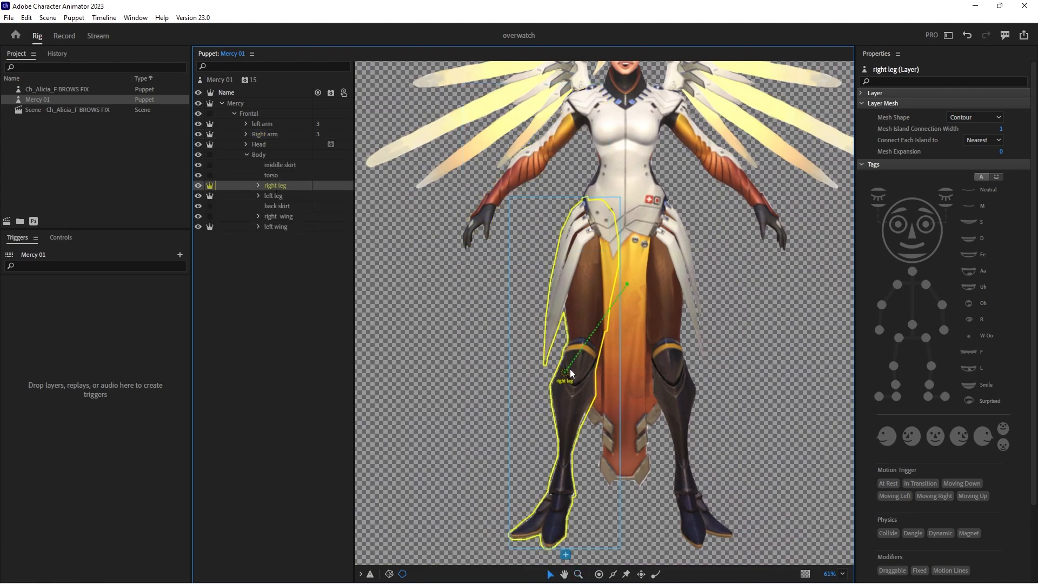
pyautogui.moveTo(562, 372); pyautogui.dragTo(587, 275)
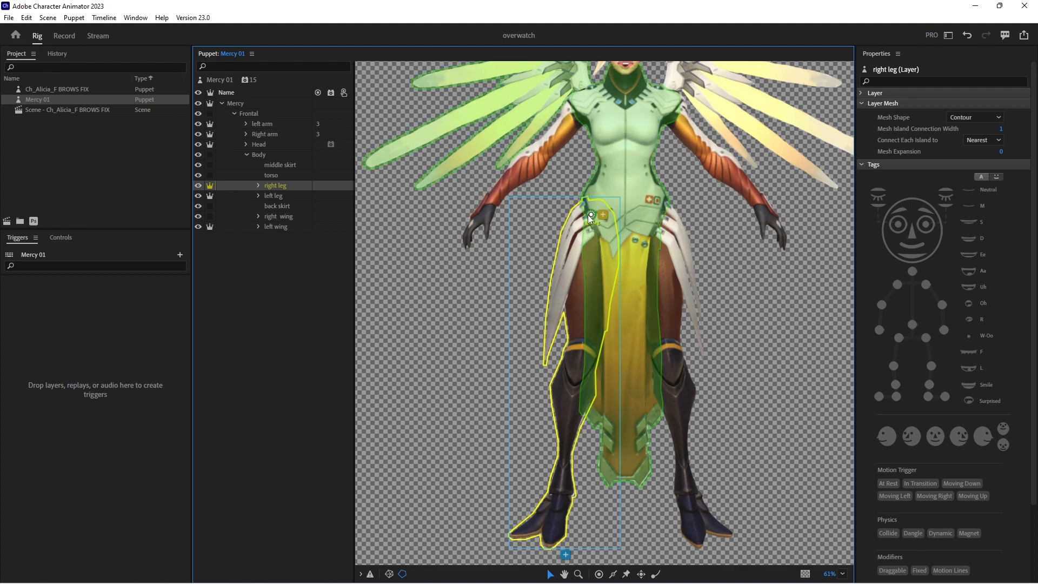
# Add handles on the right leg tagged Right Knee, Right Ankle and Right Heel, plus an untagged handle at the toe
pyautogui.moveTo(589, 217); pyautogui.dragTo(590, 217)
pyautogui.press('h')
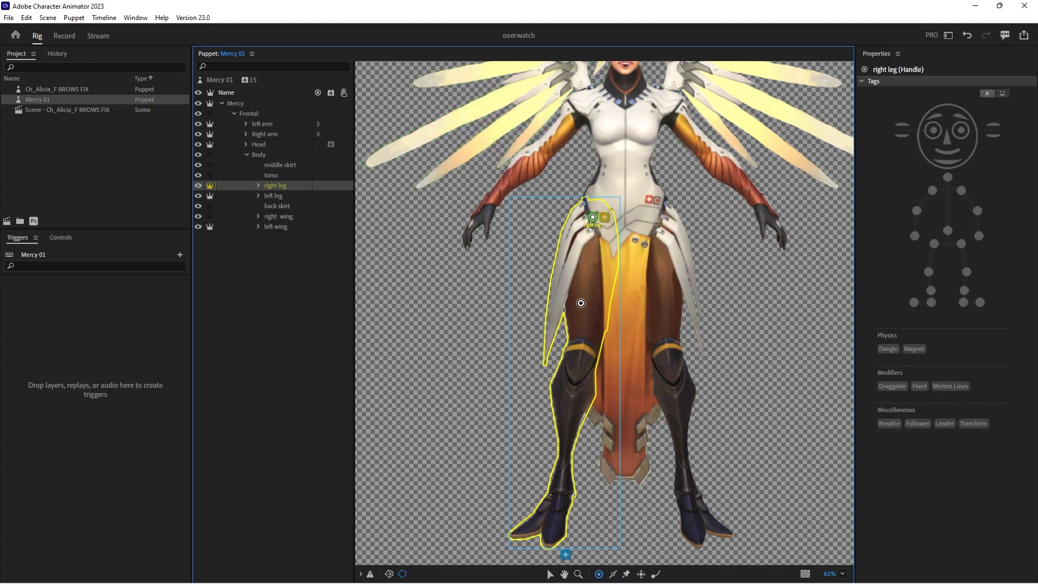
pyautogui.click(580, 357)
pyautogui.click(928, 272)
pyautogui.click(564, 464)
pyautogui.click(931, 290)
pyautogui.click(564, 503)
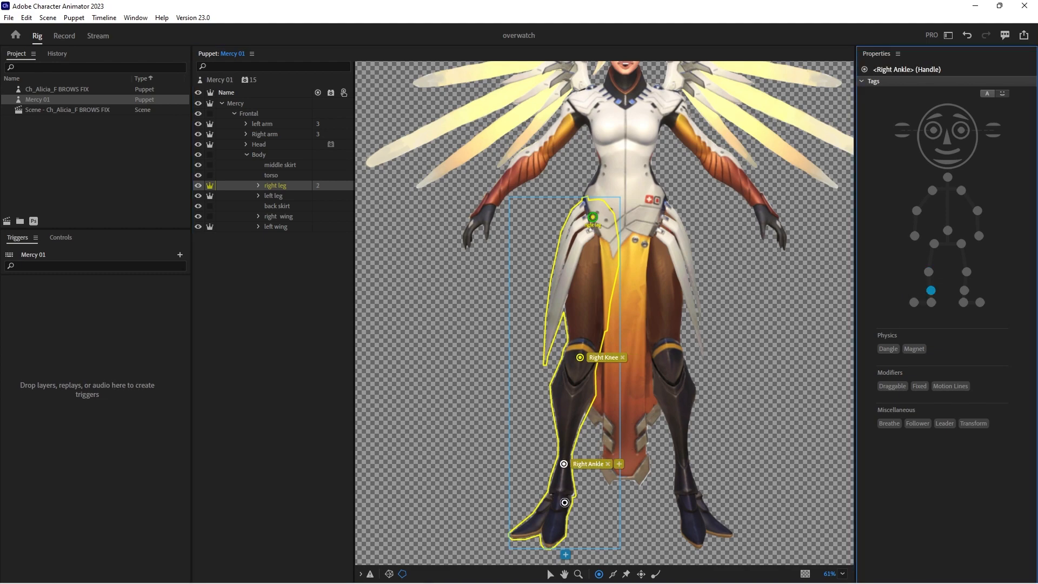
pyautogui.click(931, 303)
pyautogui.click(552, 539)
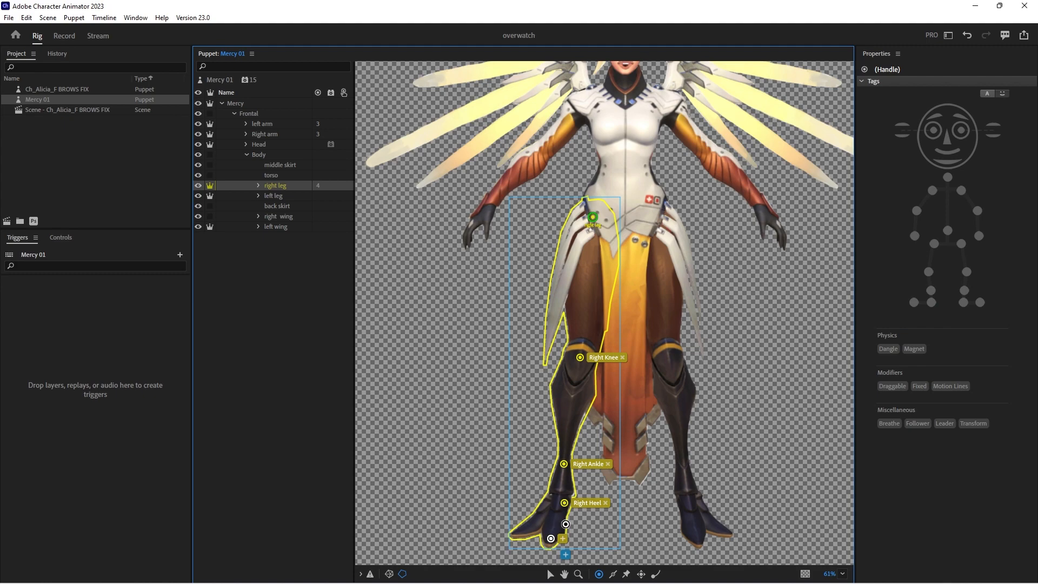
# Draw sticks along the outer and inner edges of the right thigh and the right shin
pyautogui.press('s')
pyautogui.moveTo(573, 343); pyautogui.dragTo(575, 236)
pyautogui.moveTo(595, 348); pyautogui.dragTo(610, 246)
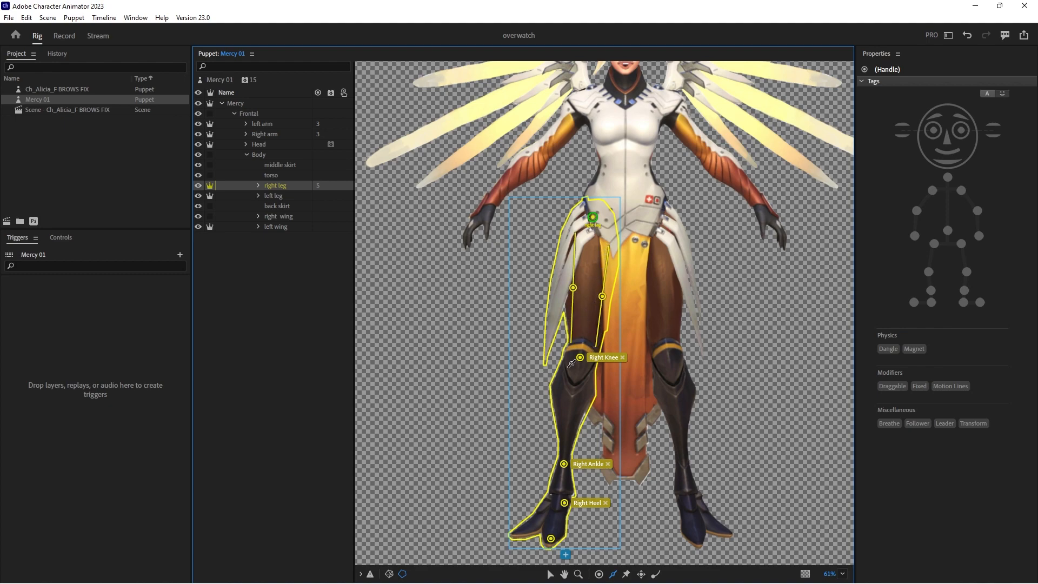
pyautogui.moveTo(562, 361)
pyautogui.mouseDown()
pyautogui.moveTo(561, 462)
pyautogui.moveTo(593, 373)
pyautogui.mouseUp()
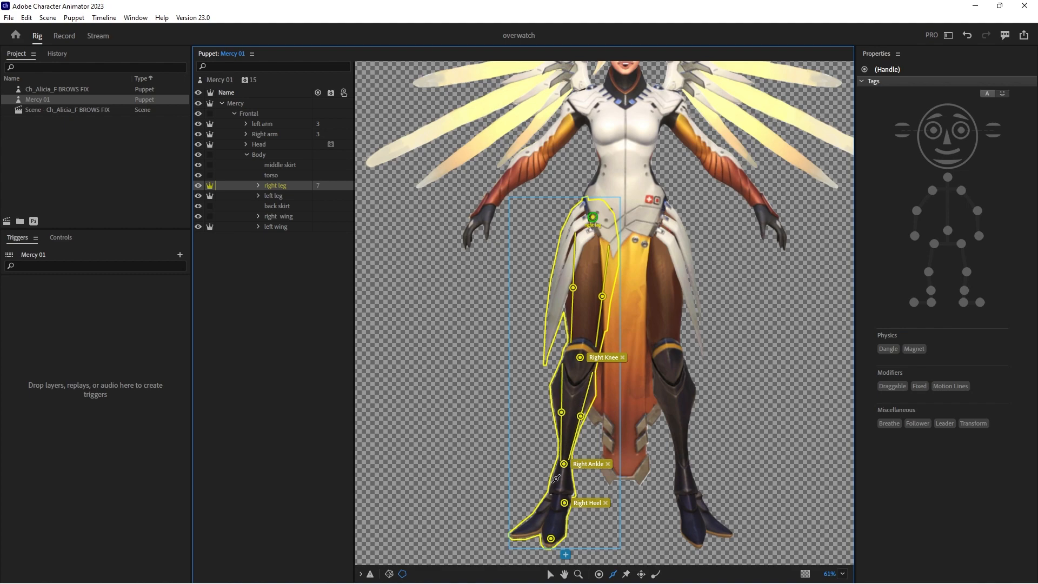
# Tag the right foot's toe handle Right Toe, and add the Draggable and Motion Lines tags to the right heel handle
pyautogui.press('v')
pyautogui.click(551, 539)
pyautogui.click(914, 302)
pyautogui.click(565, 502)
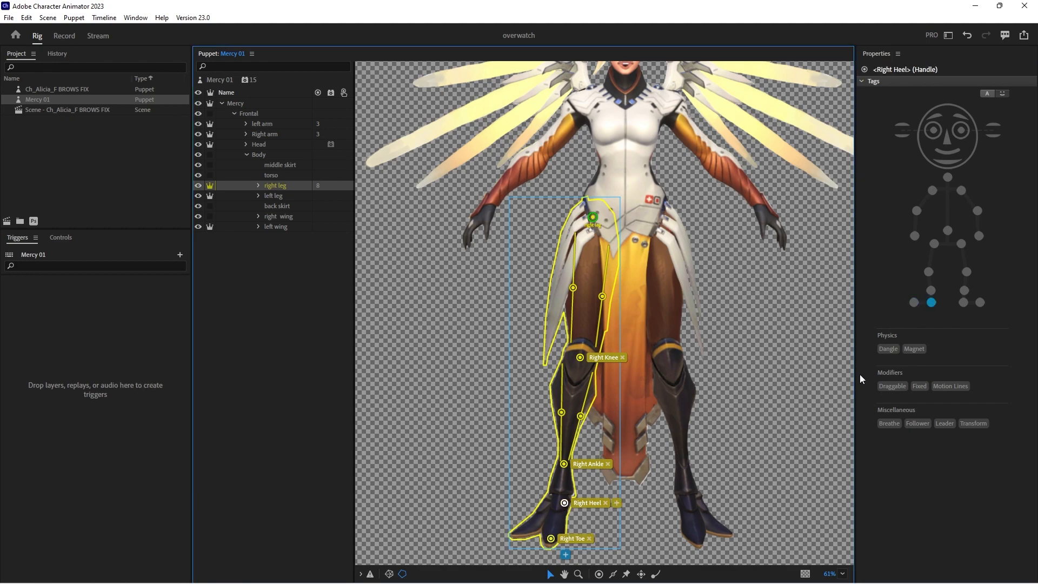
pyautogui.click(895, 381)
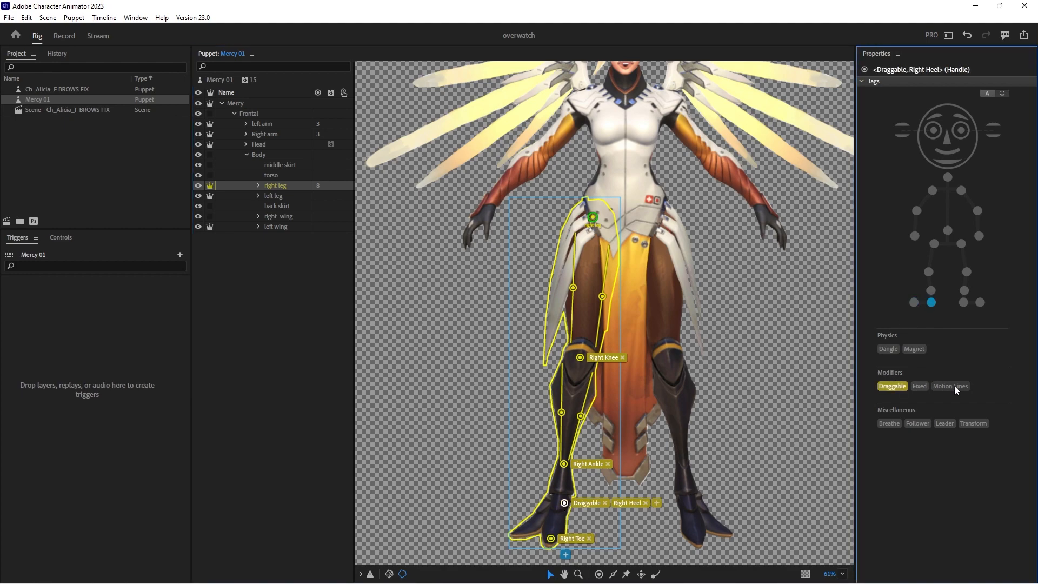
pyautogui.click(955, 385)
# Select the left leg layer and move its origin handle up to the left hip
pyautogui.click(276, 197)
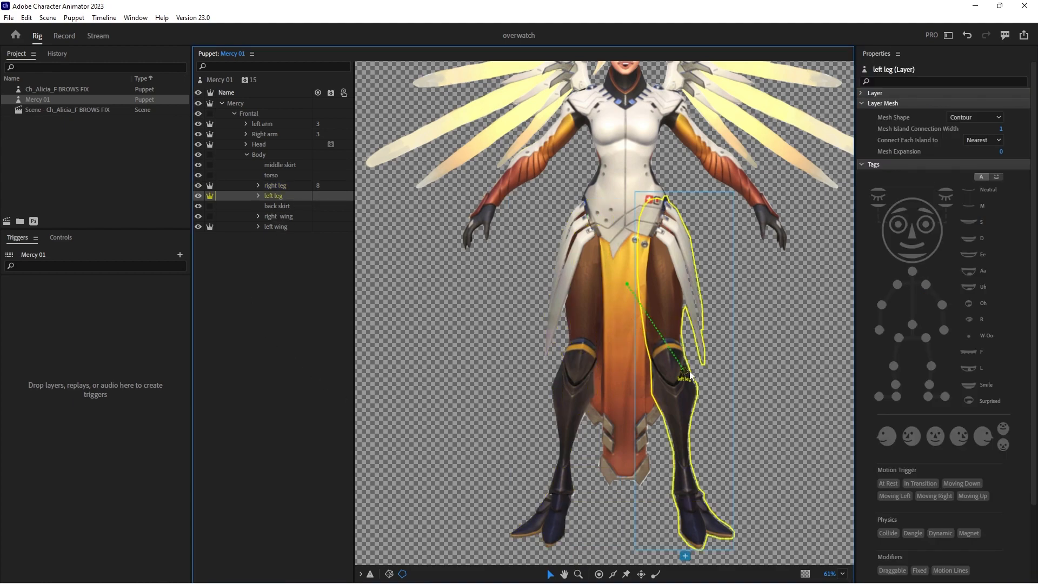
pyautogui.moveTo(684, 372); pyautogui.dragTo(661, 215)
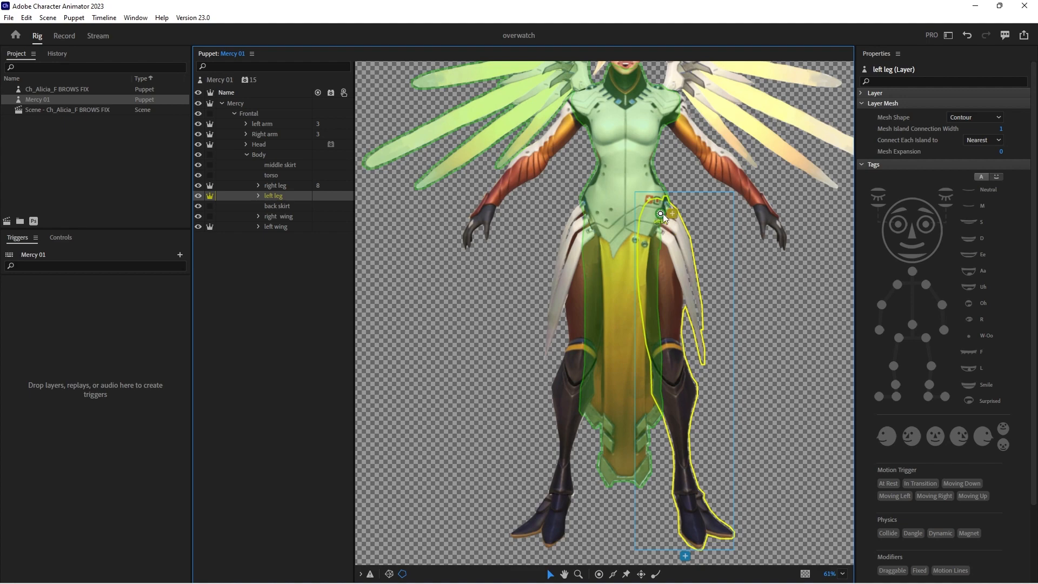
pyautogui.click(663, 214)
# Add four handles down the left leg and tag them Left Knee, Left Ankle, Left Heel and Left Toe
pyautogui.press('h')
pyautogui.click(671, 367)
pyautogui.click(967, 272)
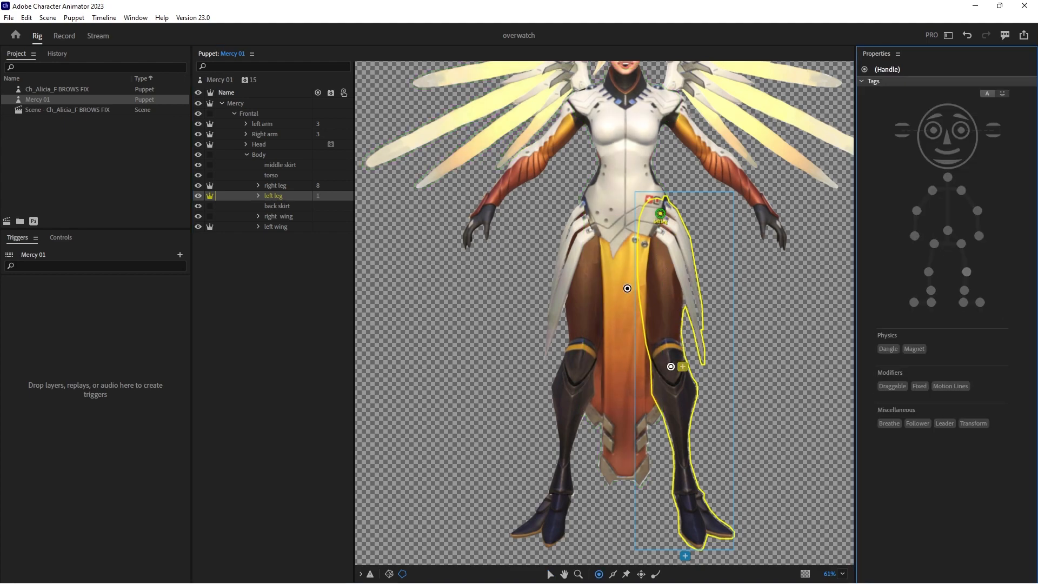
pyautogui.click(683, 468)
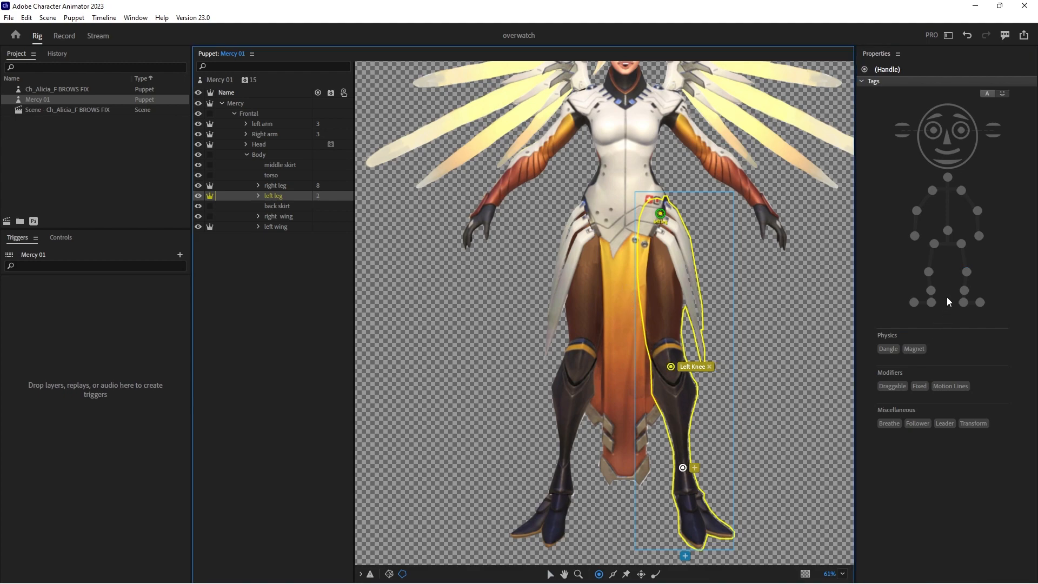
pyautogui.click(964, 289)
pyautogui.click(684, 499)
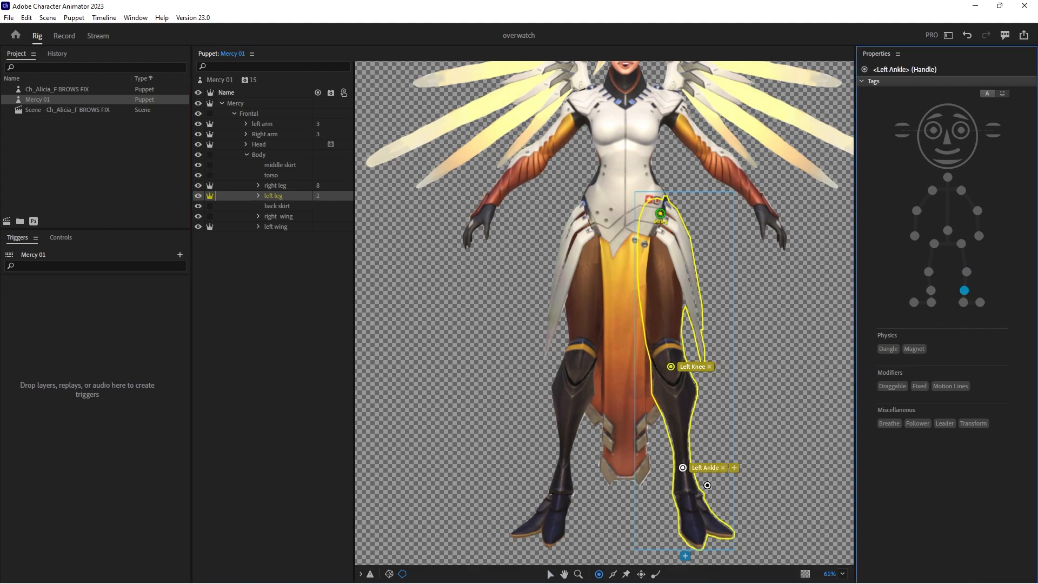
pyautogui.click(963, 302)
pyautogui.click(699, 541)
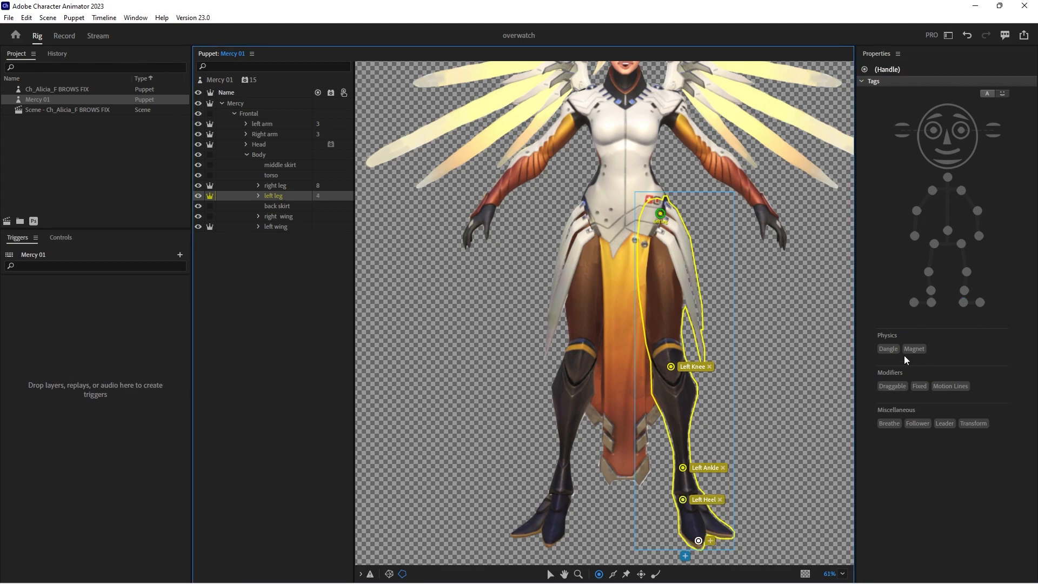
pyautogui.click(980, 302)
# Add the Draggable and Motion Lines tags to the left heel handle
pyautogui.press('v')
pyautogui.click(683, 500)
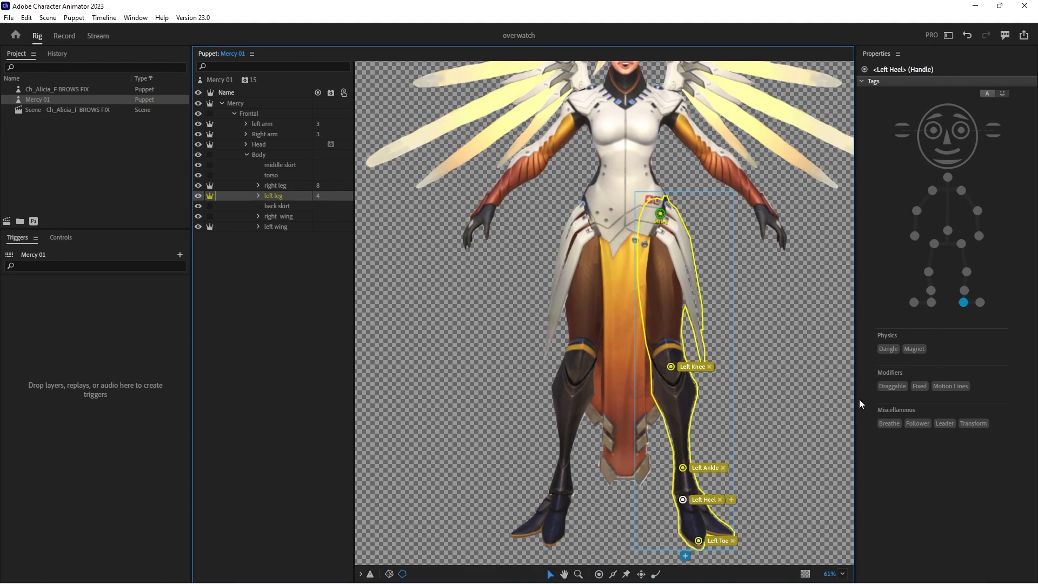
pyautogui.click(952, 387)
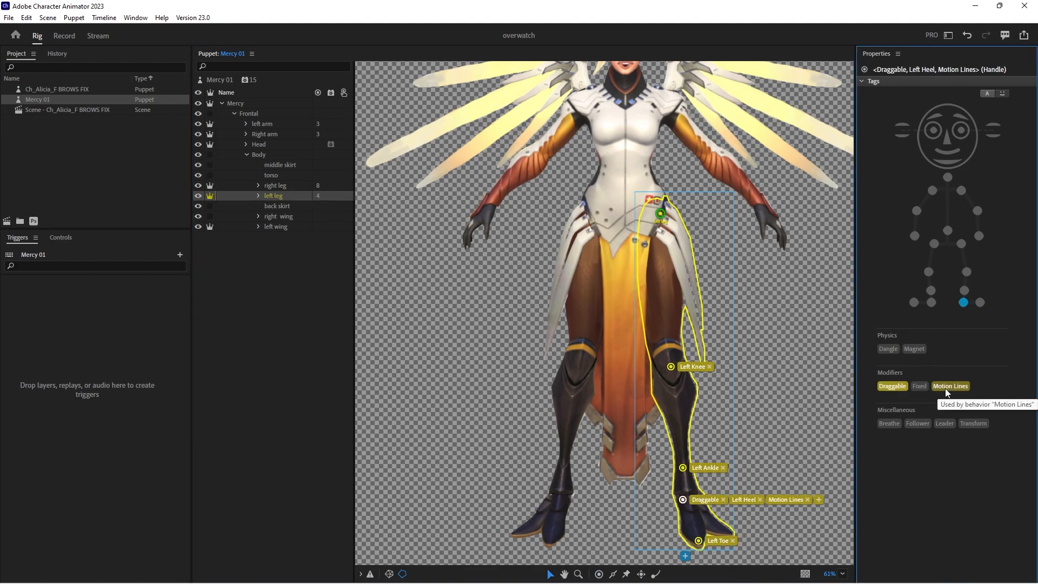
# Draw sticks along the outer and inner edges of the left thigh and shin, redoing the inner thigh stick
pyautogui.press('s')
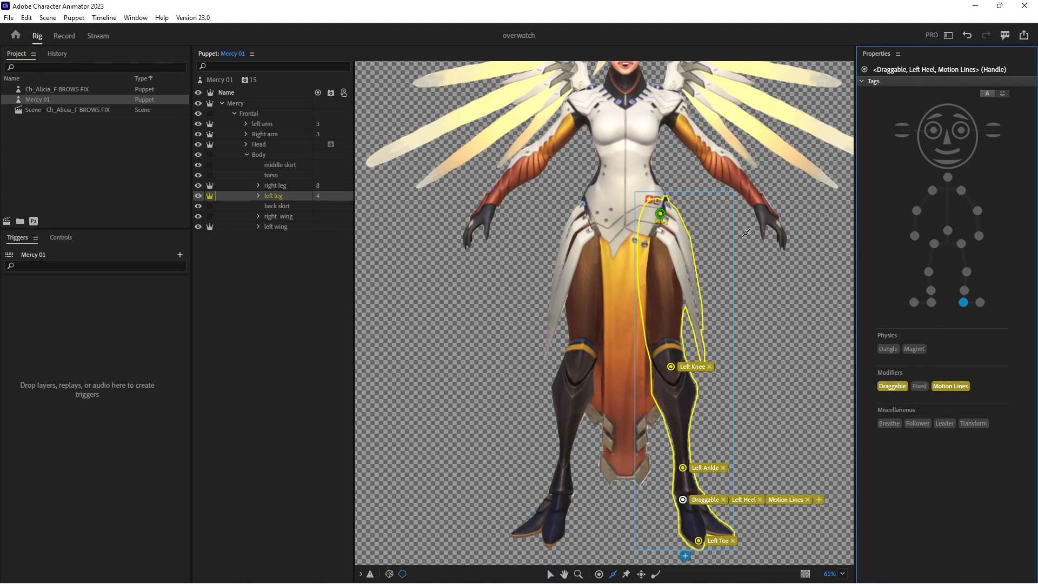
pyautogui.moveTo(675, 222); pyautogui.dragTo(677, 352)
pyautogui.moveTo(647, 232); pyautogui.dragTo(661, 360)
pyautogui.hotkey('ctrl', 'z')
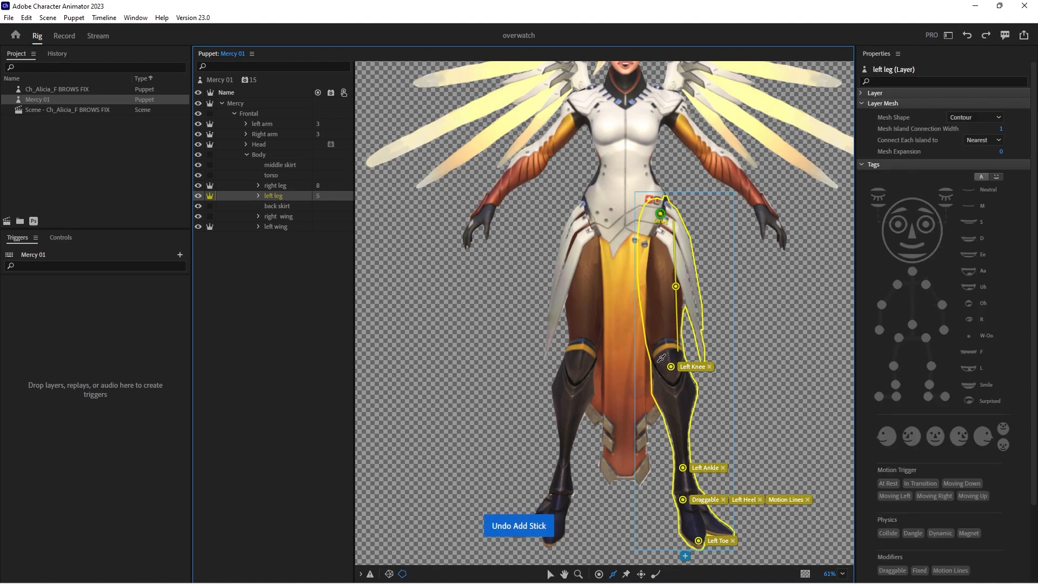
pyautogui.moveTo(660, 381)
pyautogui.mouseDown()
pyautogui.moveTo(680, 464)
pyautogui.moveTo(687, 386)
pyautogui.mouseUp()
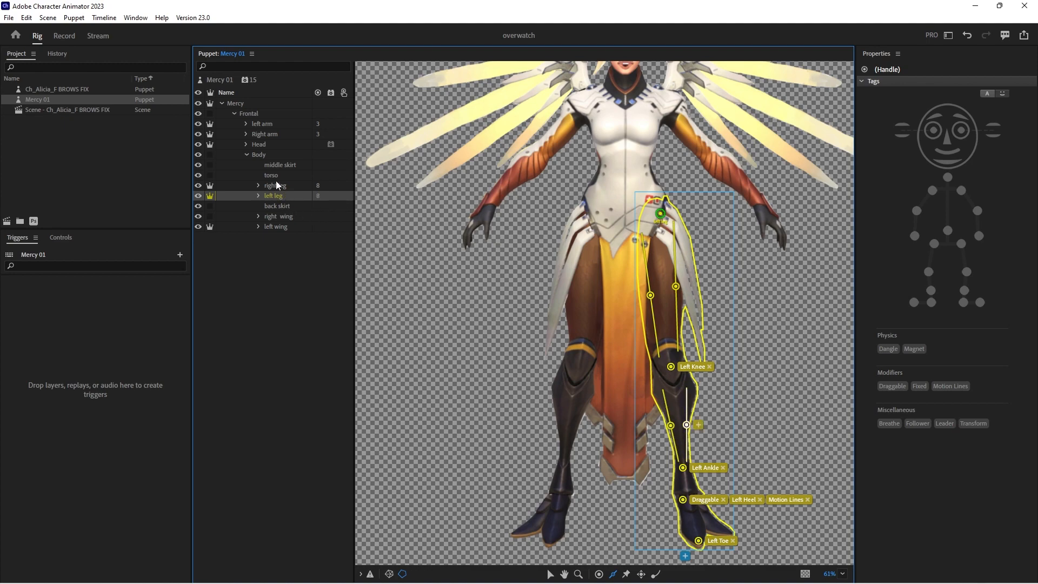
# Make the middle skirt layer independent with its origin at the waist, and add a Dangle handle near its hem
pyautogui.click(284, 165)
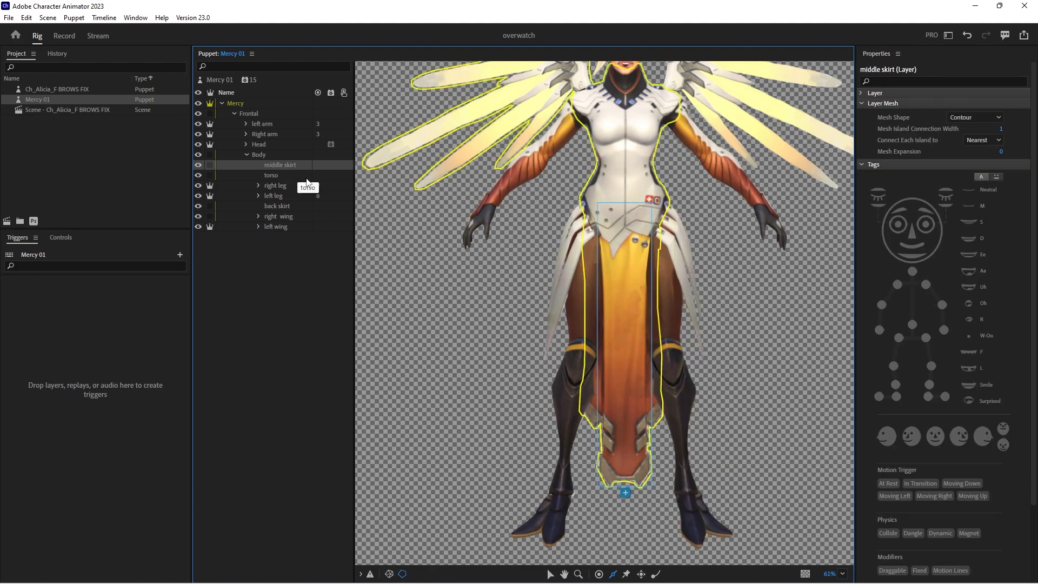
pyautogui.click(211, 165)
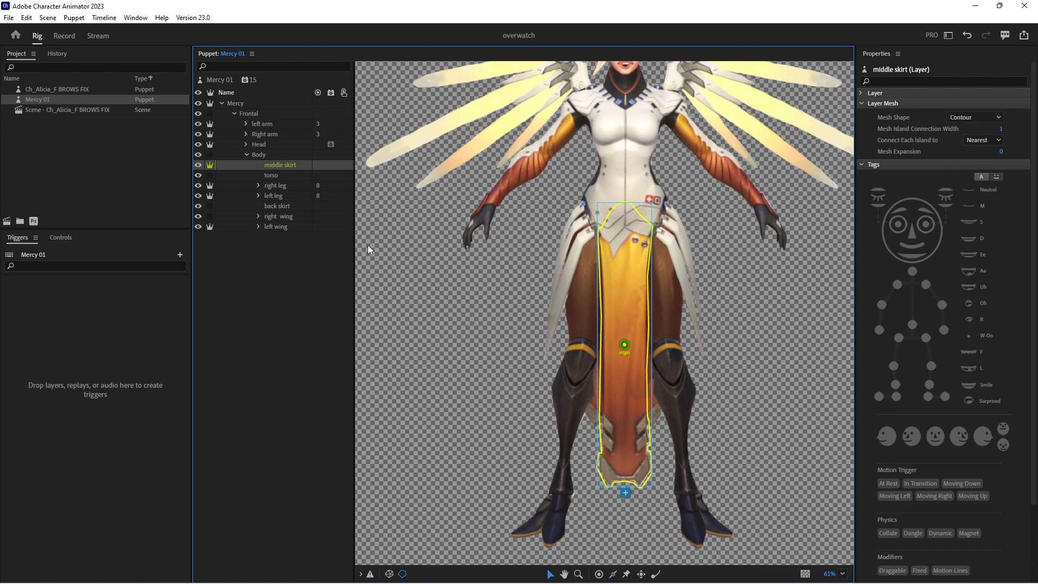
pyautogui.moveTo(625, 344); pyautogui.dragTo(625, 221)
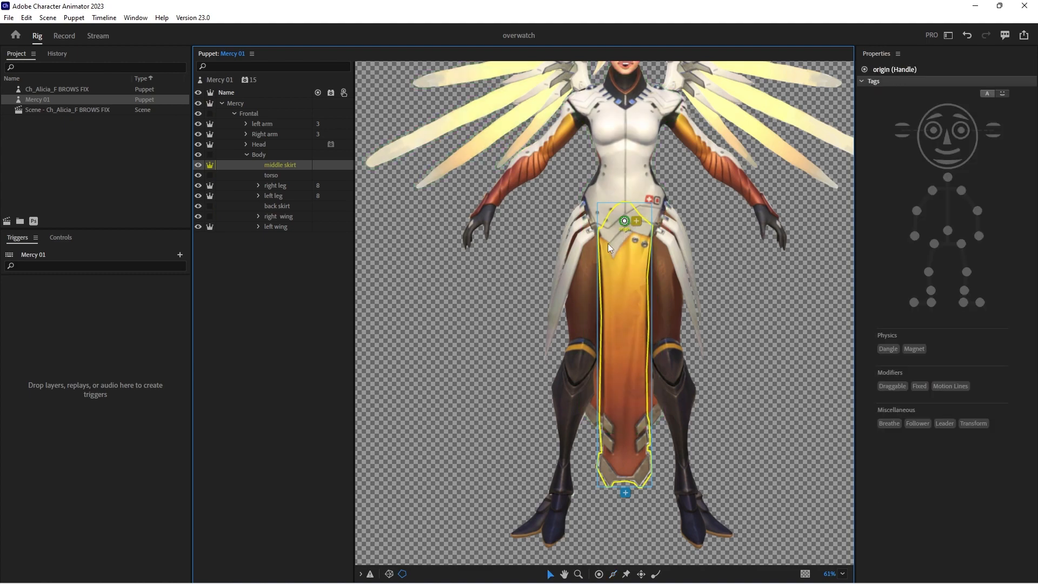
pyautogui.press('s')
pyautogui.click(624, 470)
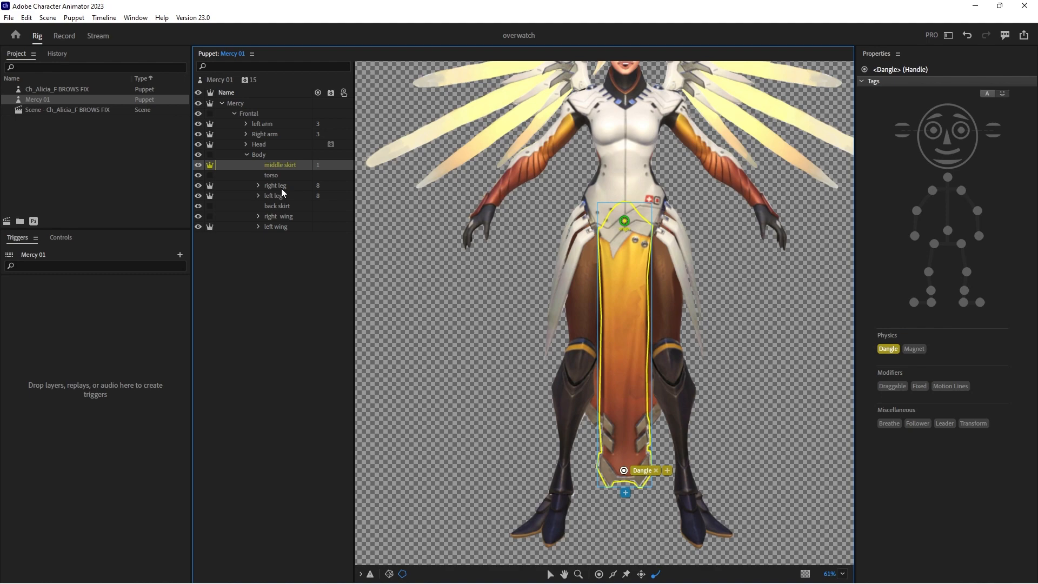
# Make the back skirt layer independent with its origin at the waist, and add a Dangle handle level with the middle skirt's hem
pyautogui.click(278, 207)
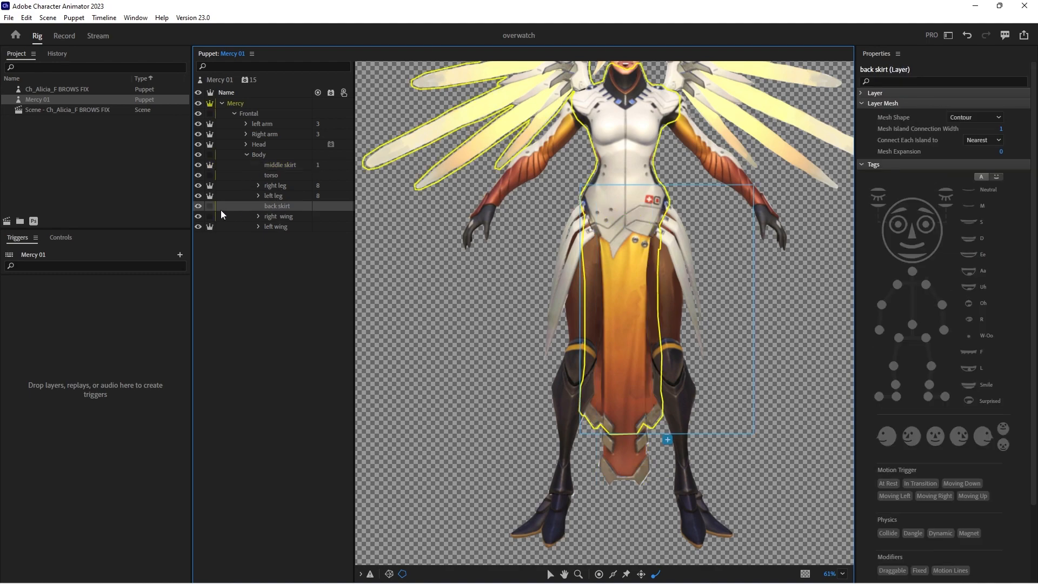
pyautogui.press('v')
pyautogui.moveTo(667, 309); pyautogui.dragTo(624, 223)
pyautogui.press('s')
pyautogui.click(623, 470)
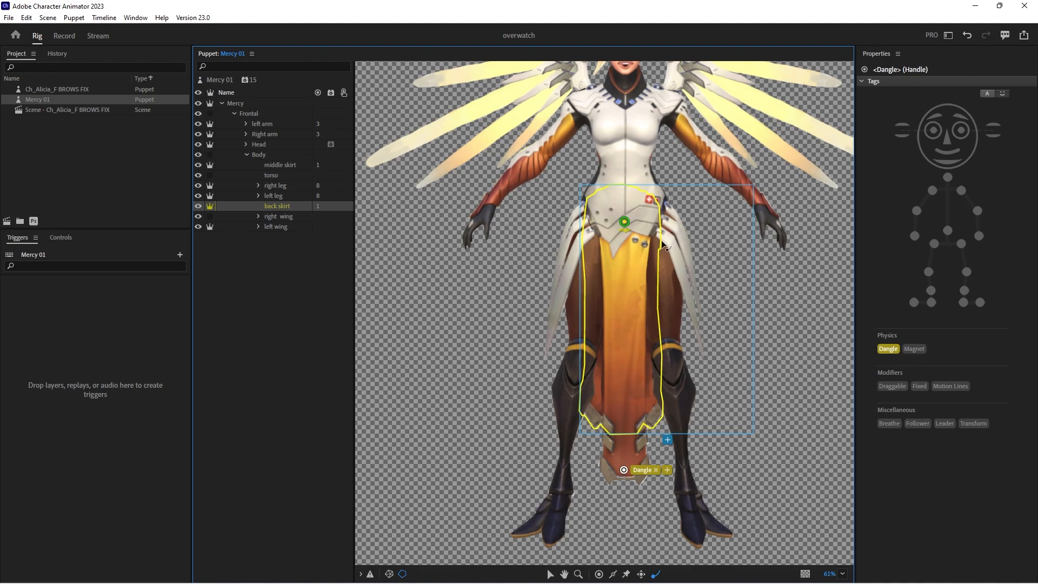
# Make the right wing layer independent and move its origin handle to the wing's root at the shoulder
pyautogui.click(282, 216)
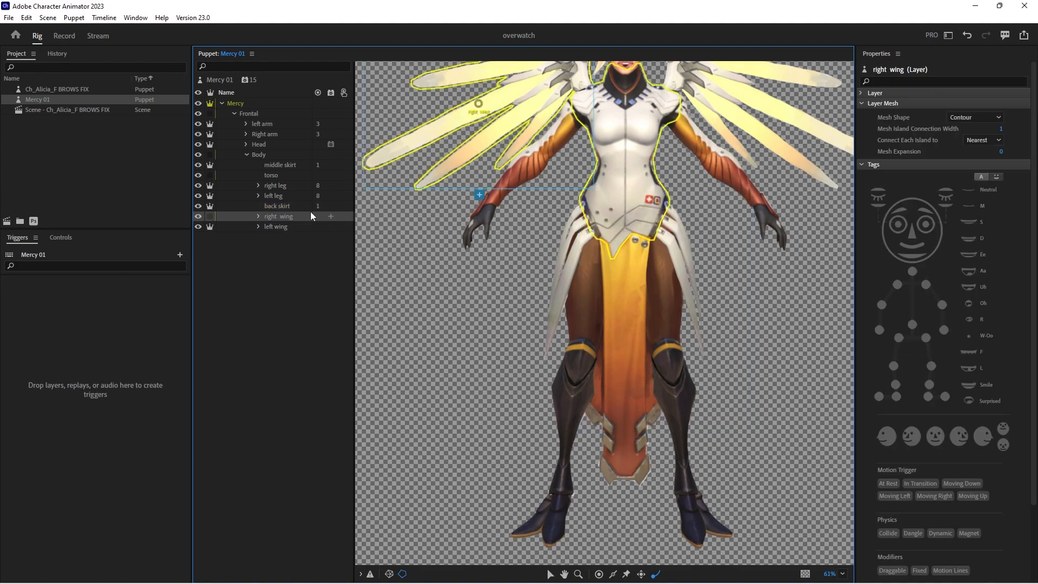
pyautogui.moveTo(487, 233); pyautogui.dragTo(484, 409)
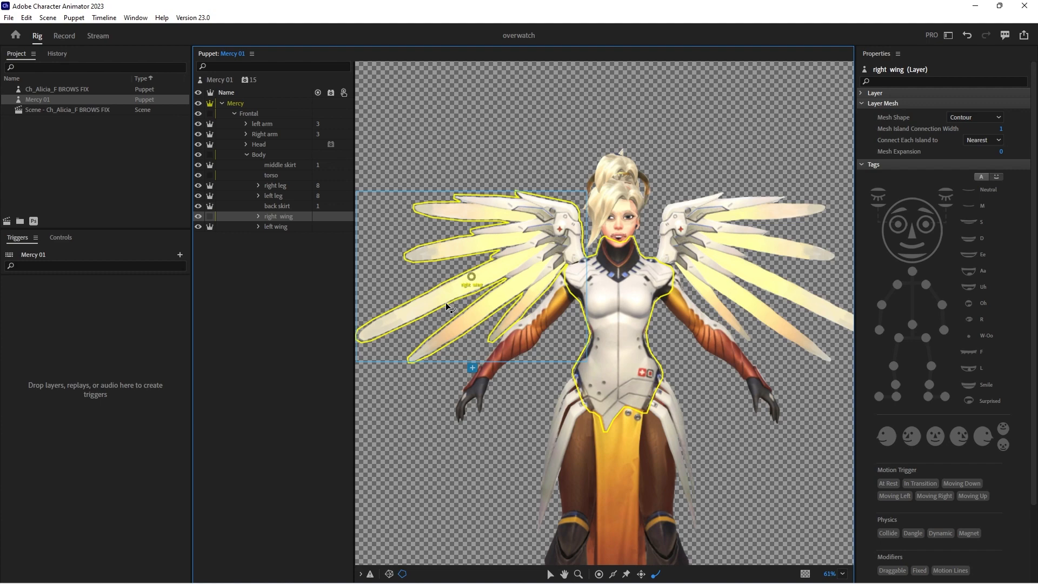
pyautogui.click(210, 217)
pyautogui.press('v')
pyautogui.moveTo(473, 278); pyautogui.dragTo(582, 271)
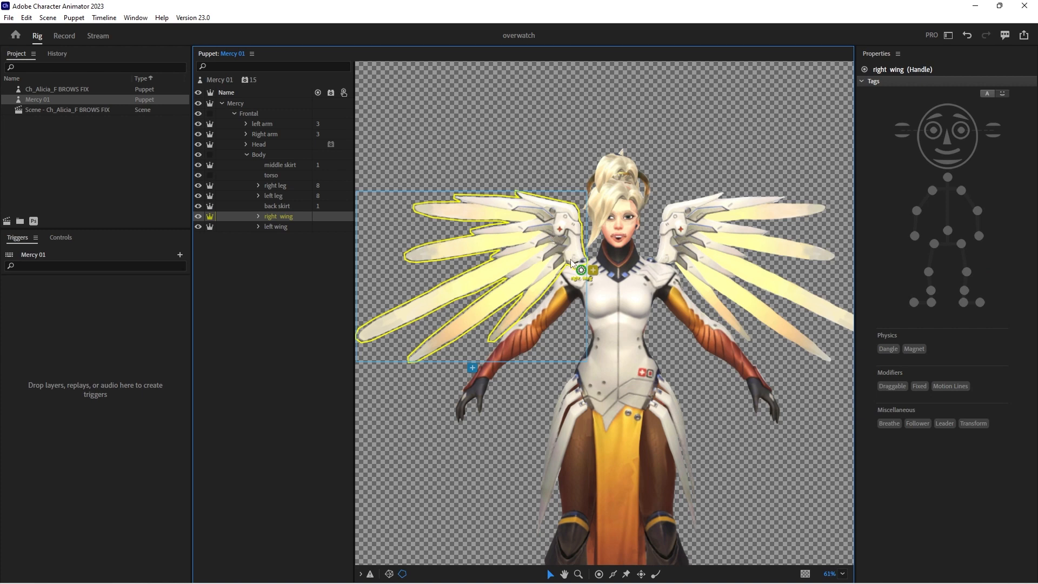
# Add a Right Elbow handle at the right wing's upper joint and a Right Wrist, Draggable and Motion Lines handle on its top feather
pyautogui.press('h')
pyautogui.click(568, 214)
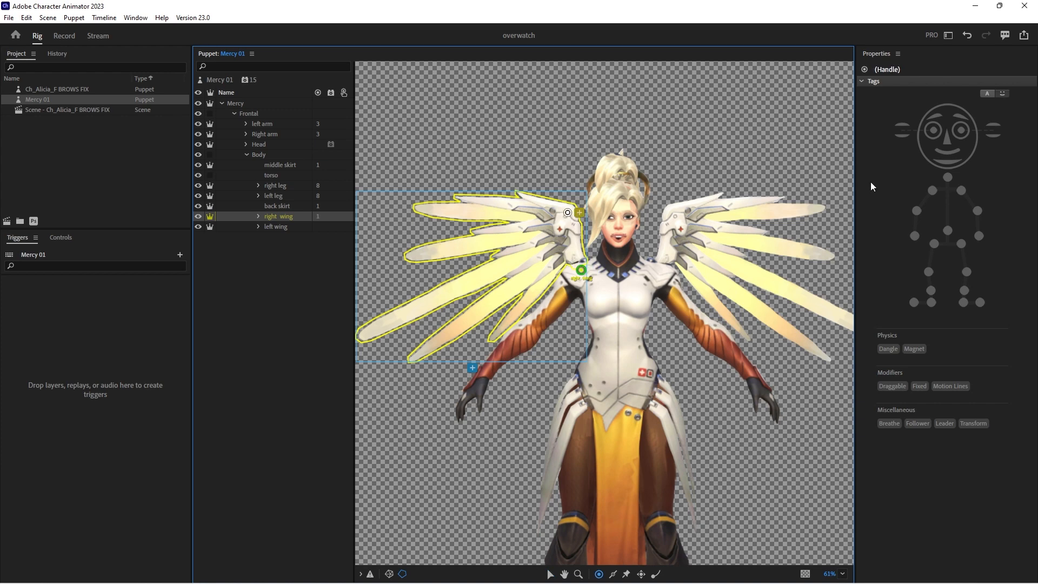
pyautogui.click(916, 211)
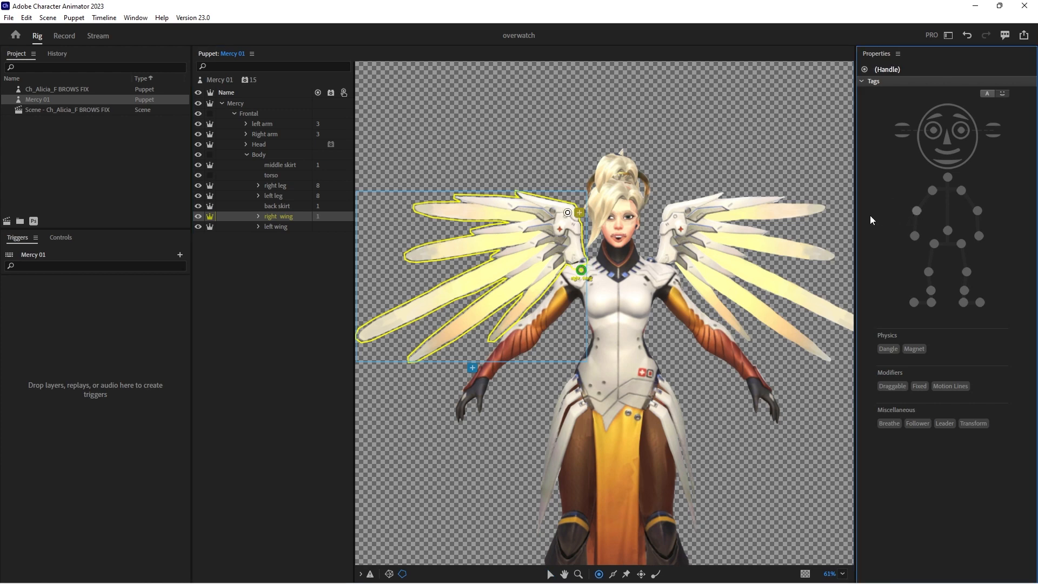
pyautogui.click(465, 203)
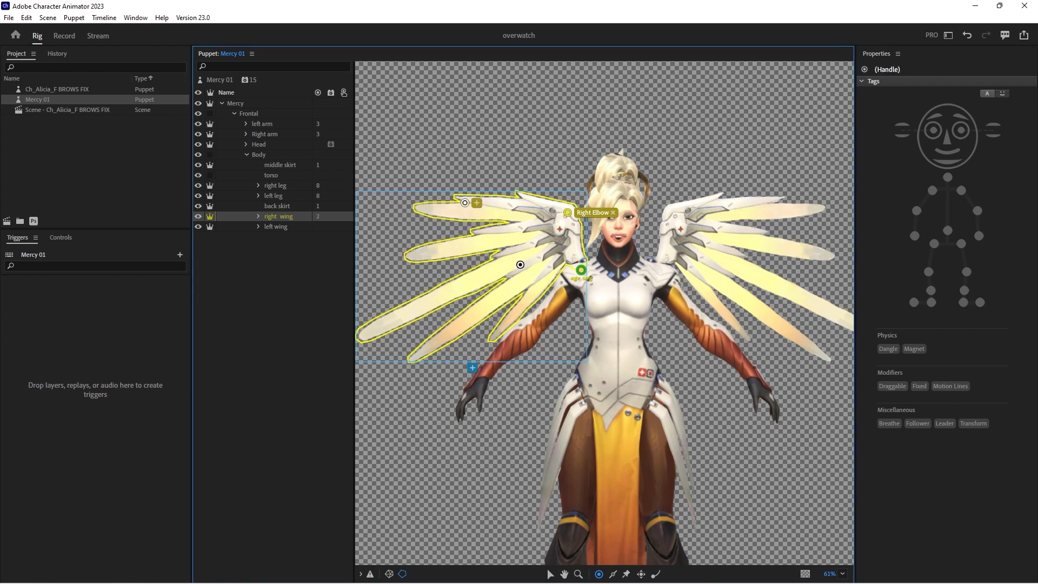
pyautogui.click(914, 237)
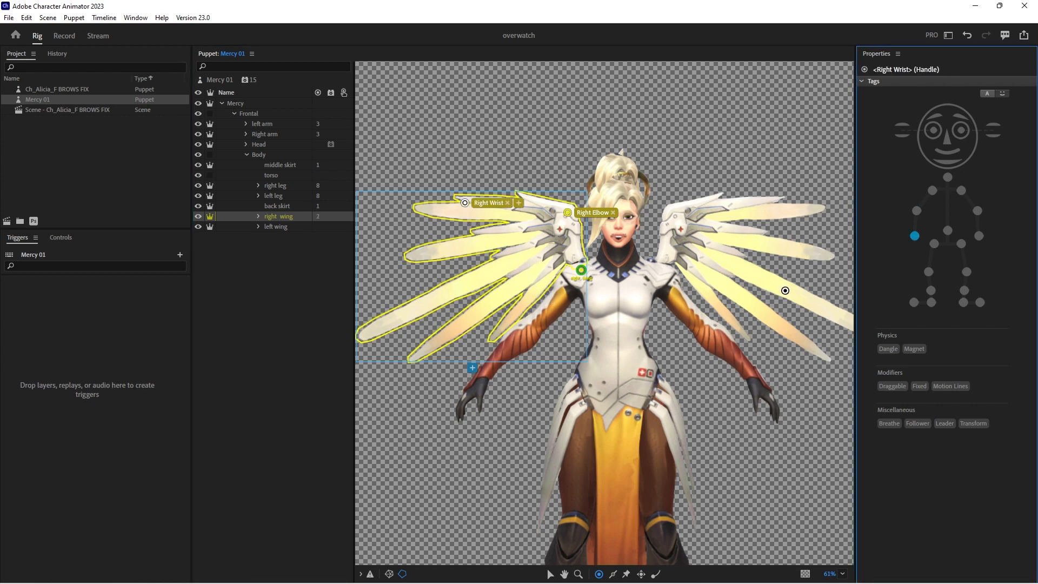
pyautogui.click(894, 387)
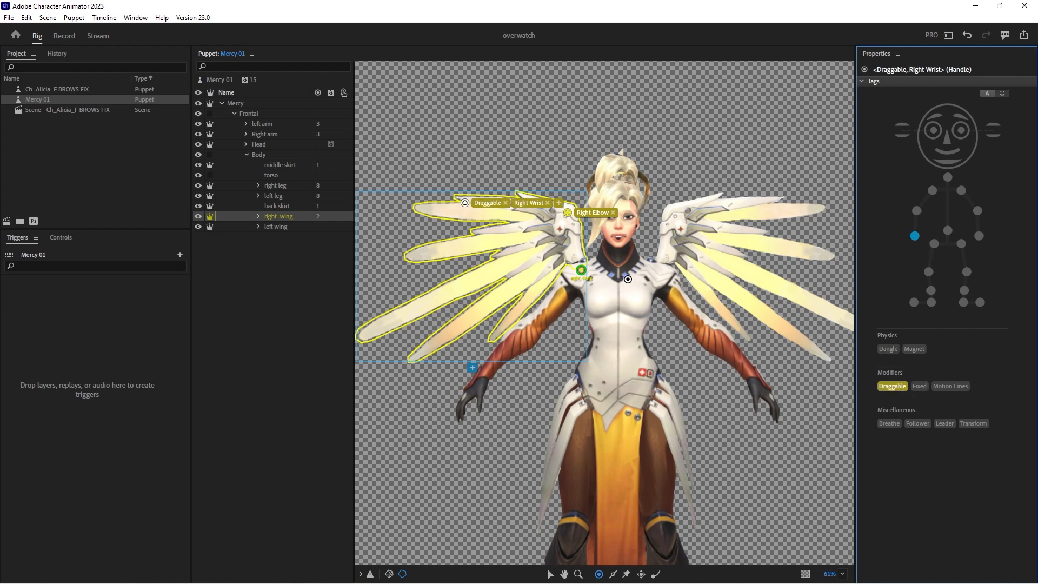
pyautogui.click(944, 387)
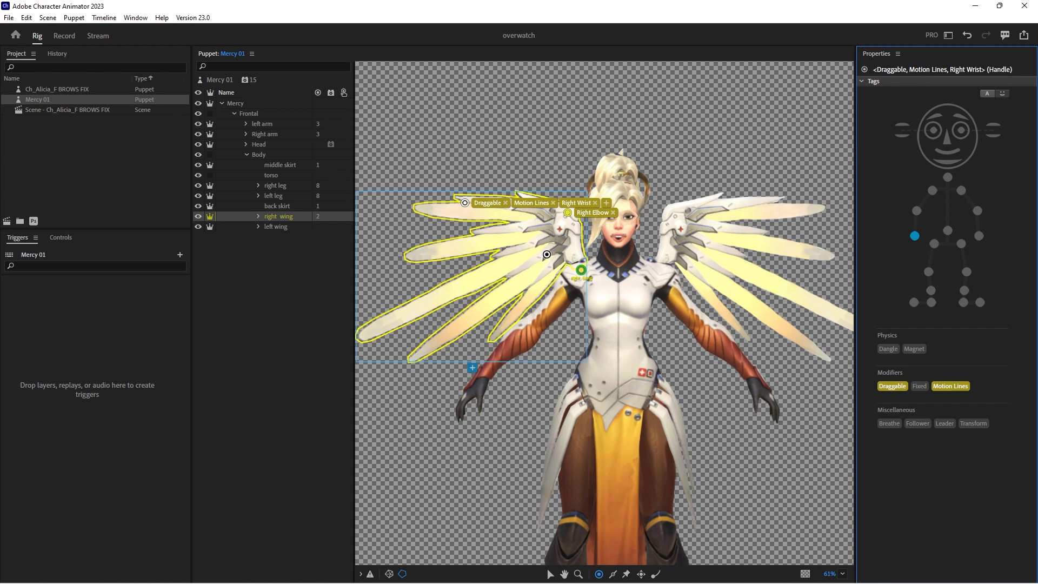
# Draw one stick from the right wing's root up toward its elbow handle and another along the top feather
pyautogui.press('s')
pyautogui.moveTo(581, 264); pyautogui.dragTo(574, 242)
pyautogui.moveTo(476, 205); pyautogui.dragTo(561, 210)
# Expand the right wing and wing base groups and widen the layer list to show their full layer names
pyautogui.click(258, 216)
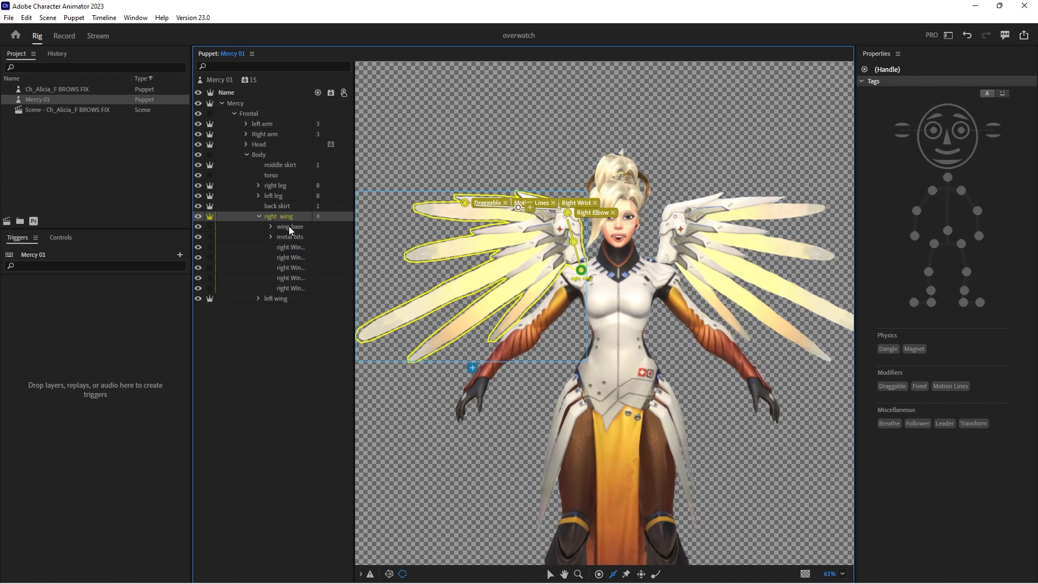
pyautogui.click(288, 227)
pyautogui.click(271, 227)
pyautogui.moveTo(353, 248); pyautogui.dragTo(392, 248)
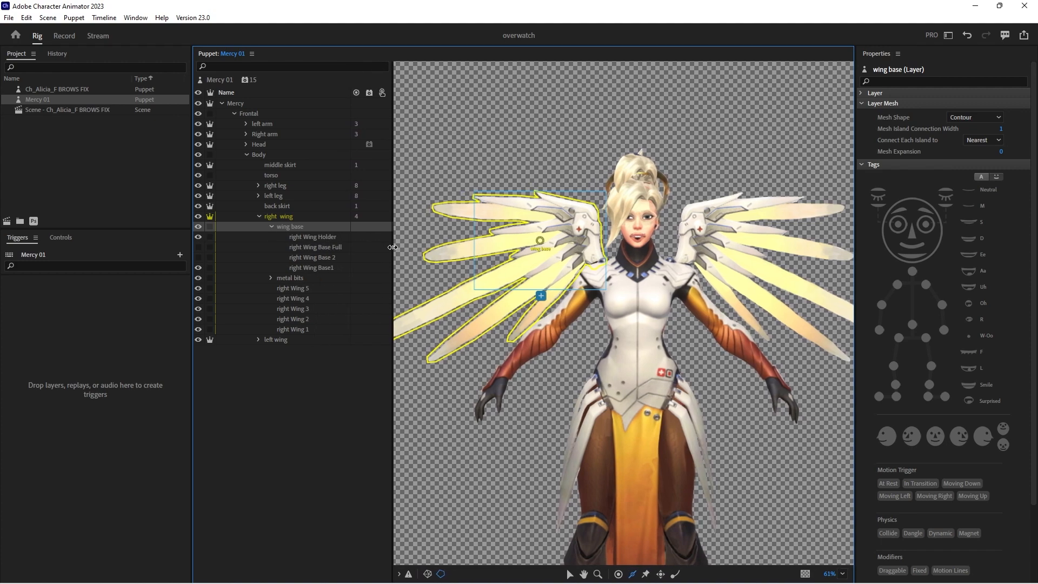
# Collapse the wing base group and examine which feather each of the layers right Wing 5 through right Wing 1 covers
pyautogui.click(272, 226)
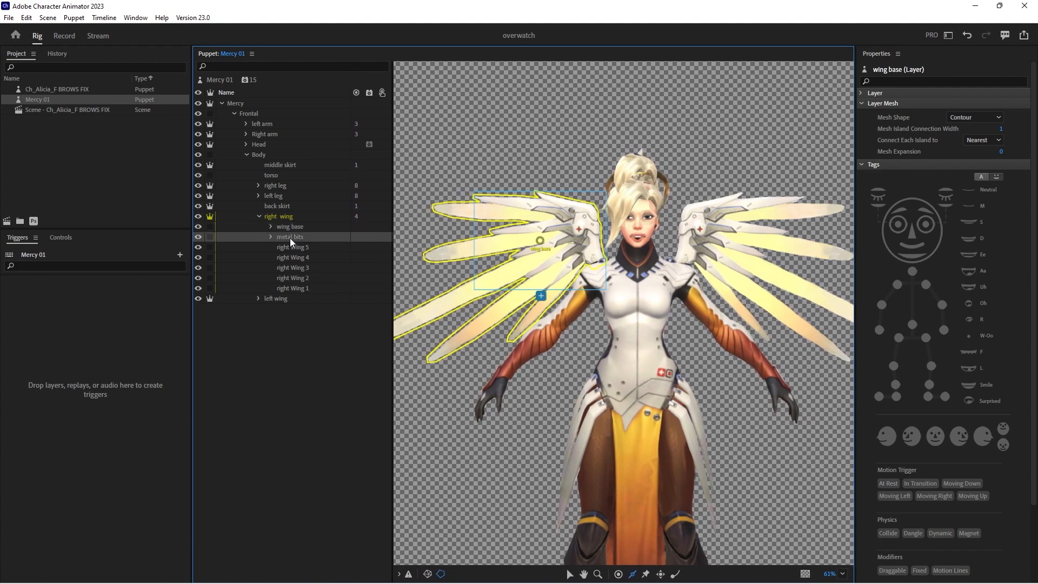
pyautogui.click(297, 250)
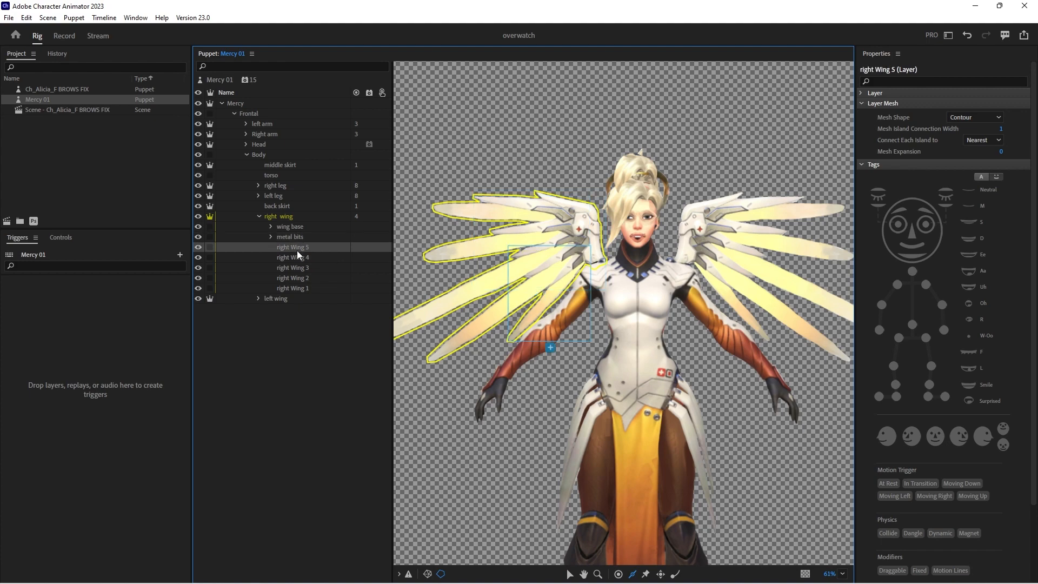
pyautogui.click(296, 258)
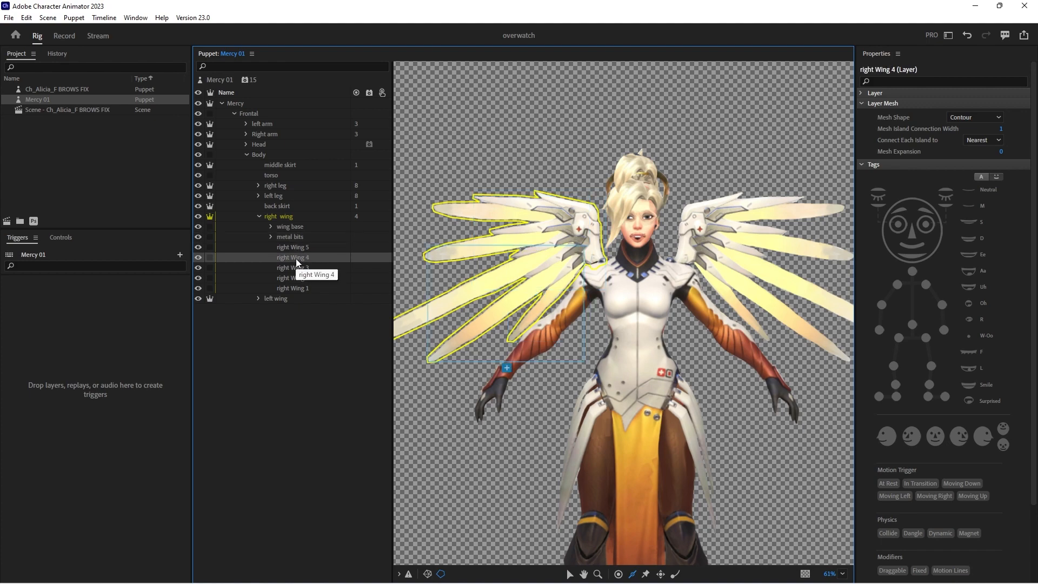
pyautogui.click(295, 267)
pyautogui.click(296, 278)
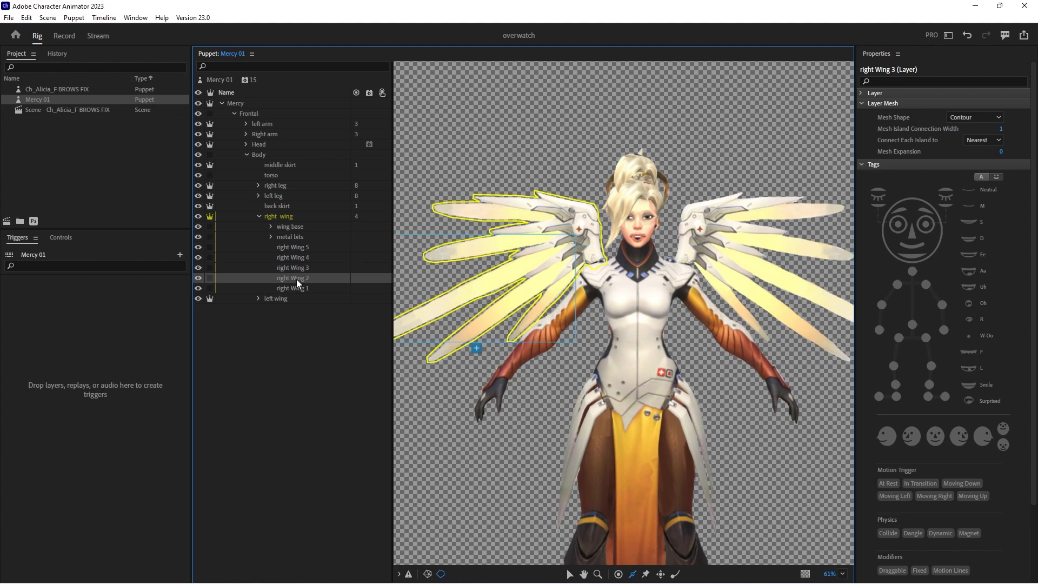
pyautogui.click(297, 289)
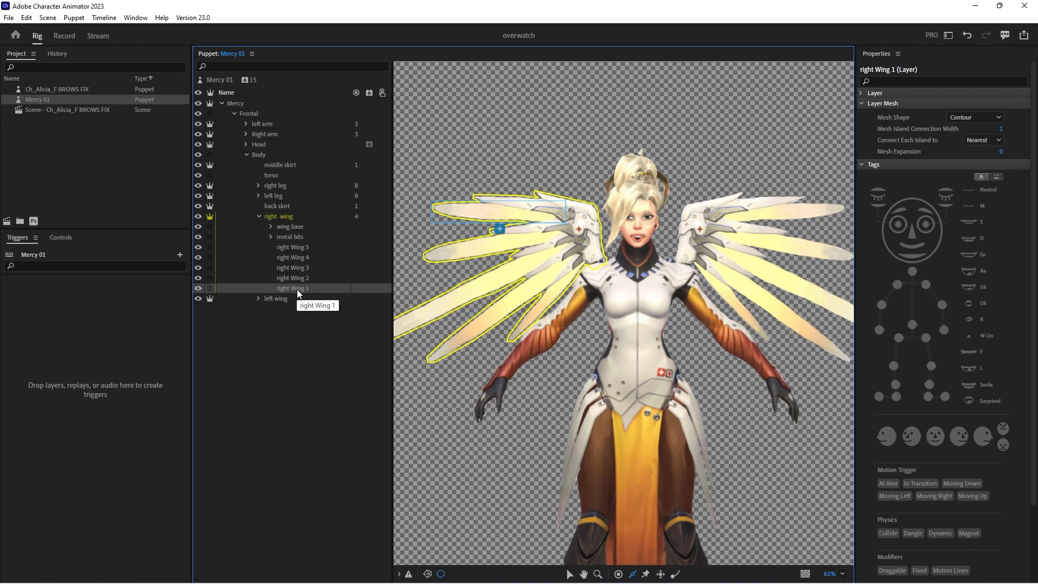
pyautogui.moveTo(505, 277); pyautogui.dragTo(547, 275)
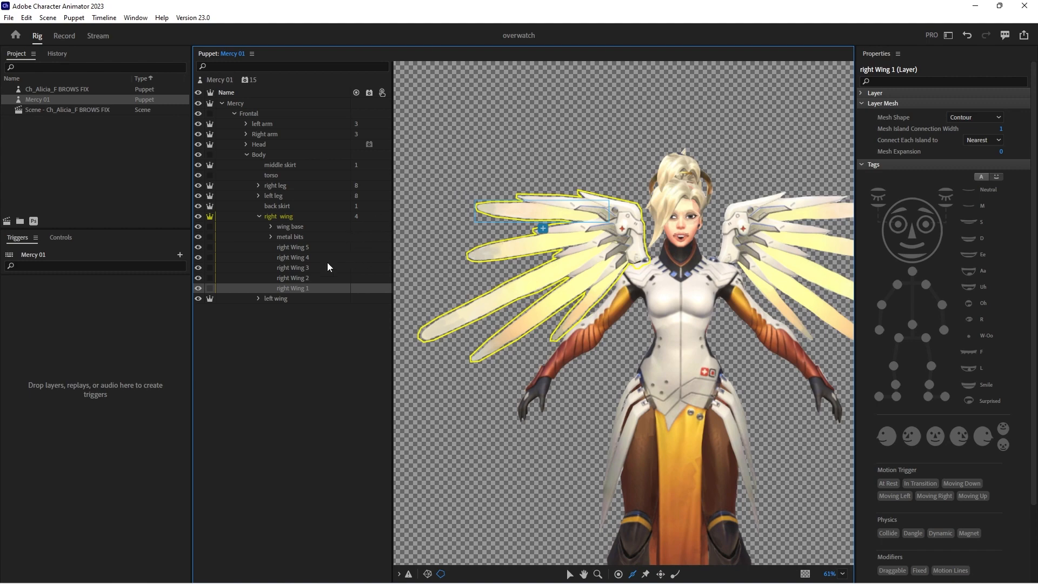
# Make right Wing 5 independent, move its origin to the feather's inner end and add a Dangle handle at its tip
pyautogui.click(292, 248)
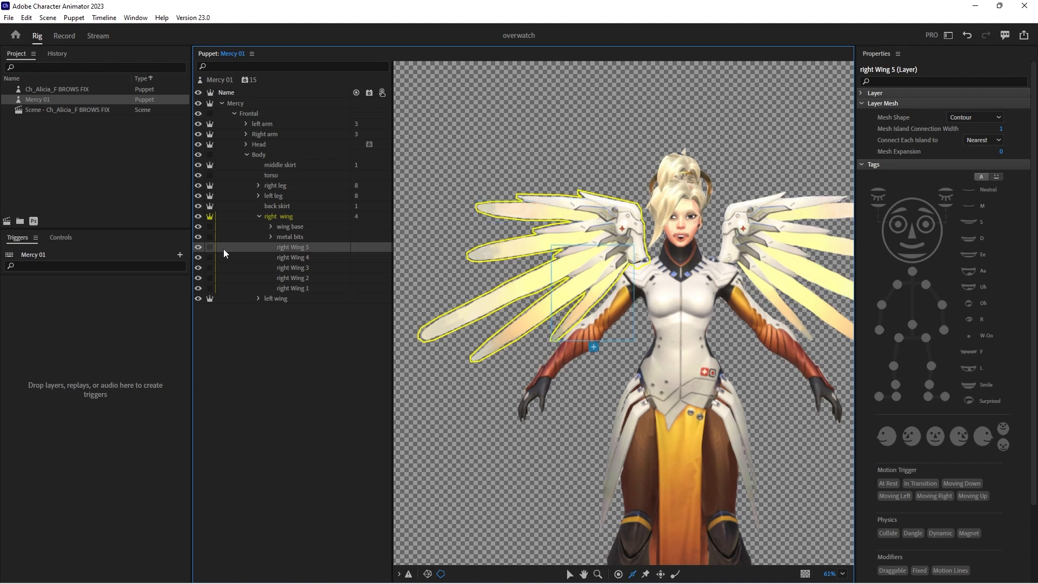
pyautogui.click(210, 248)
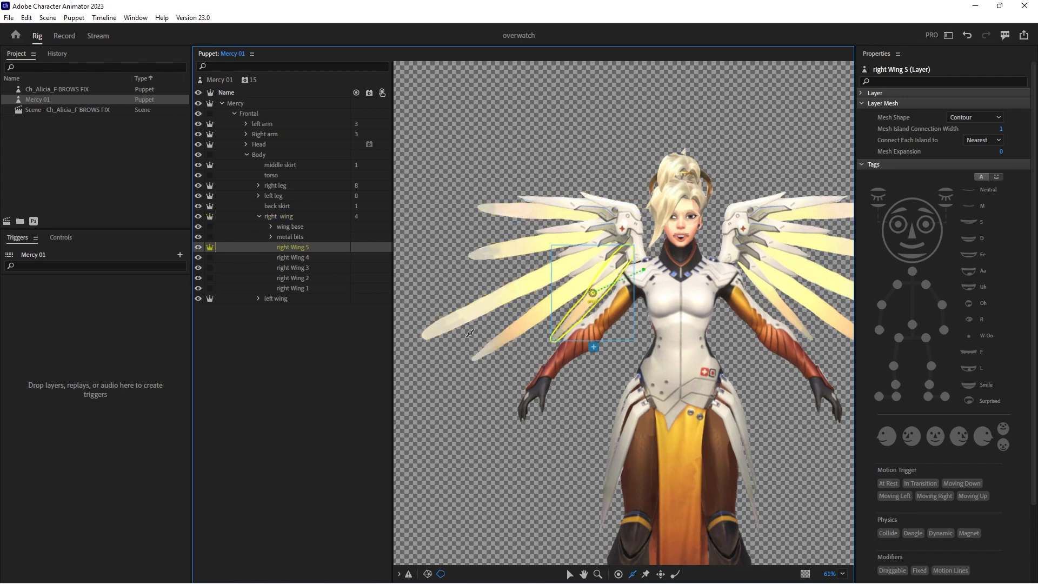
pyautogui.press('v')
pyautogui.moveTo(593, 292); pyautogui.dragTo(617, 267)
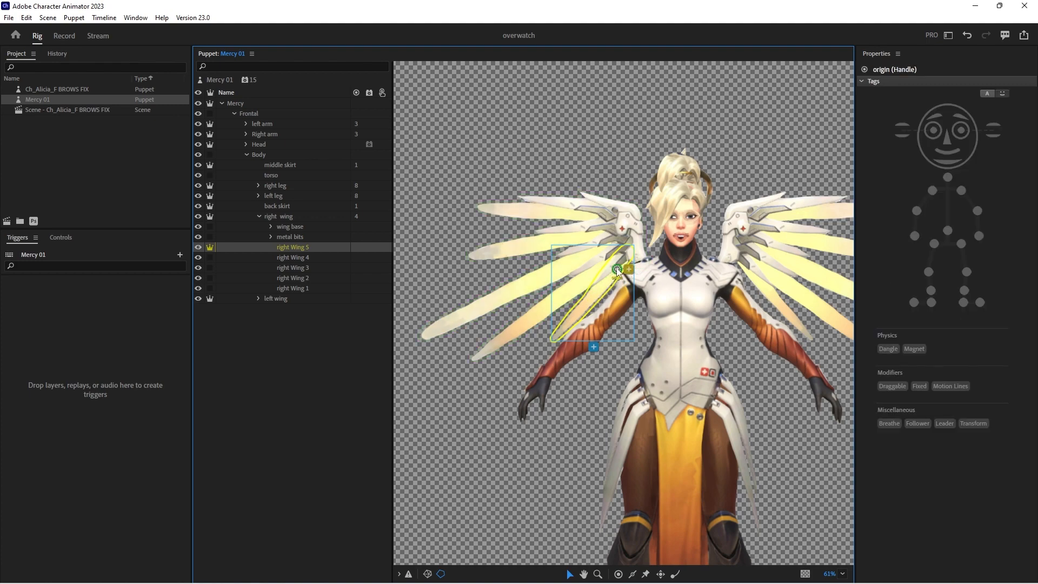
pyautogui.press('s')
pyautogui.click(554, 338)
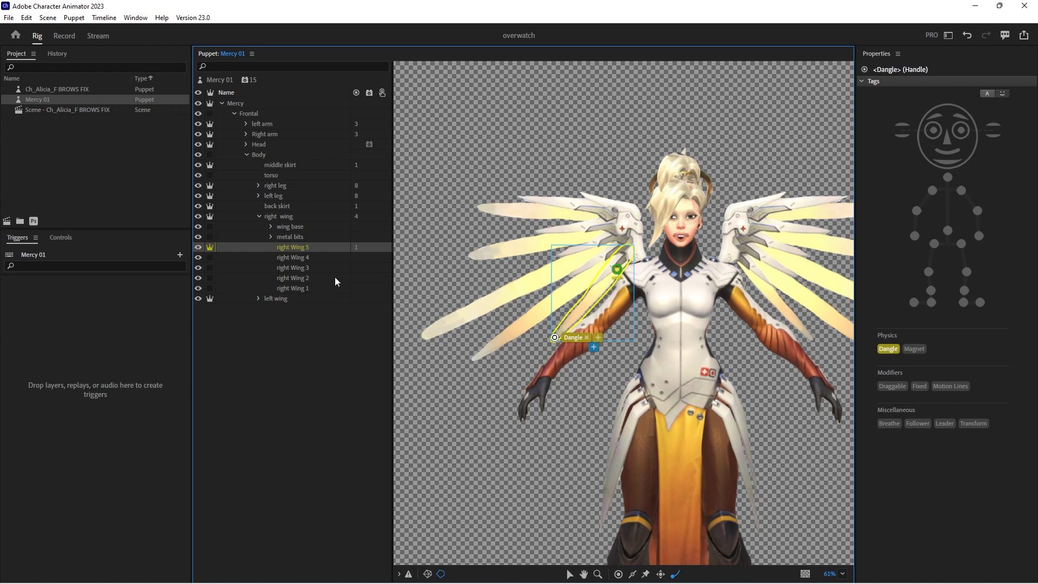
# Make right Wing 4 independent, move its origin to the feather's inner end and add a Dangle handle at its tip
pyautogui.click(297, 262)
pyautogui.click(210, 258)
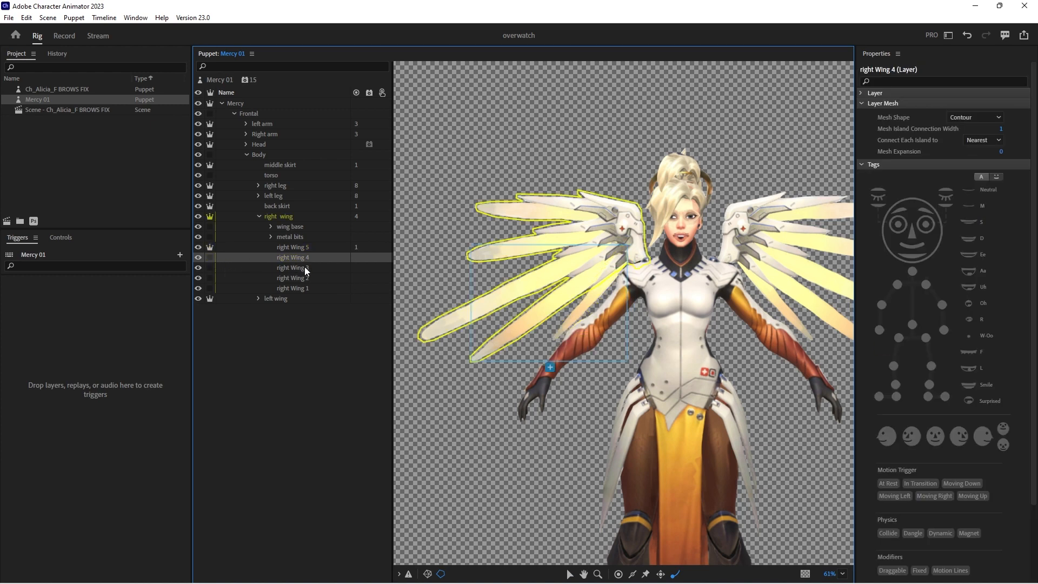
pyautogui.press('v')
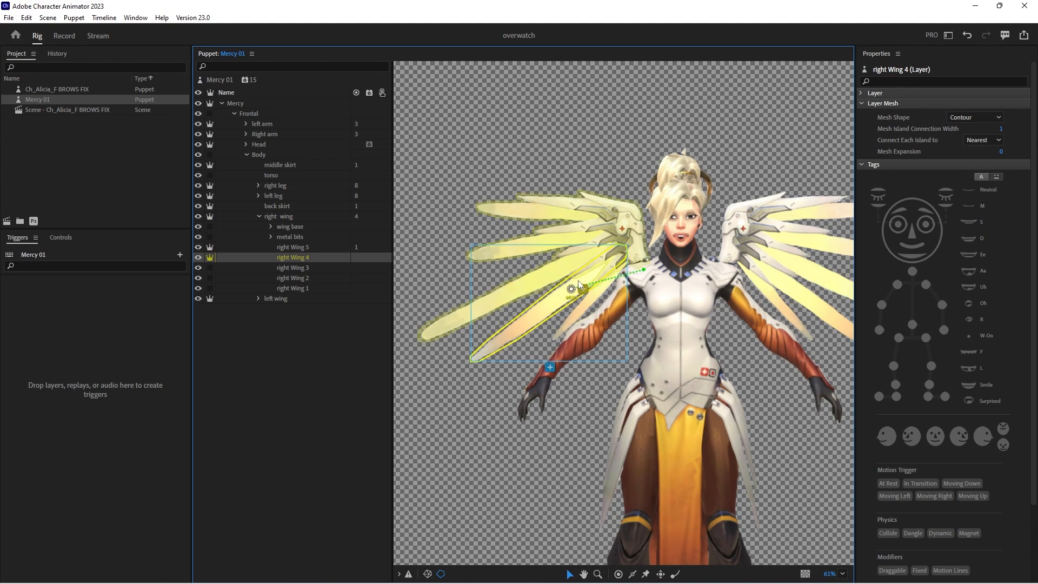
pyautogui.click(610, 258)
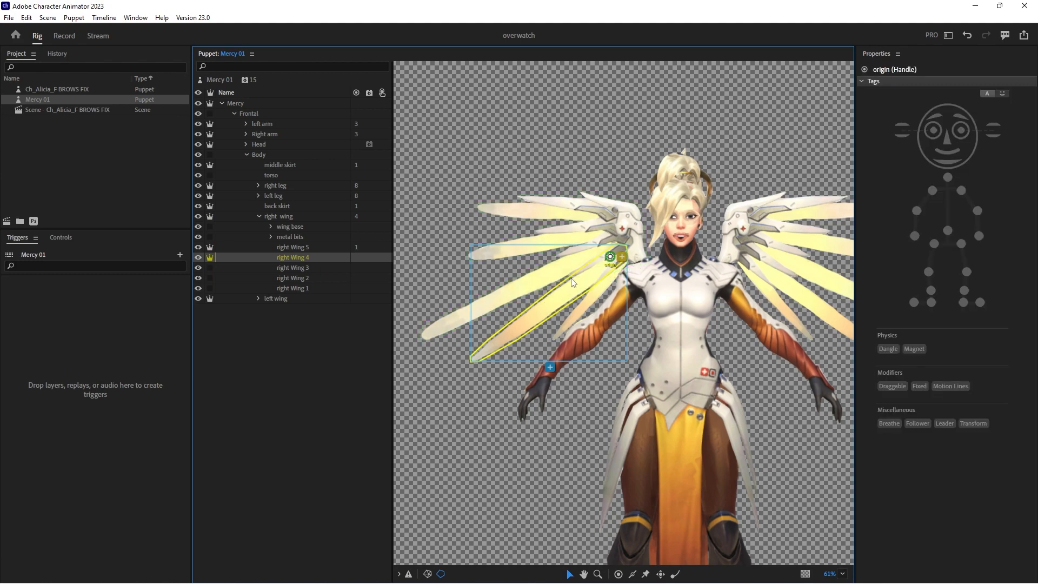
pyautogui.press('s')
pyautogui.click(475, 358)
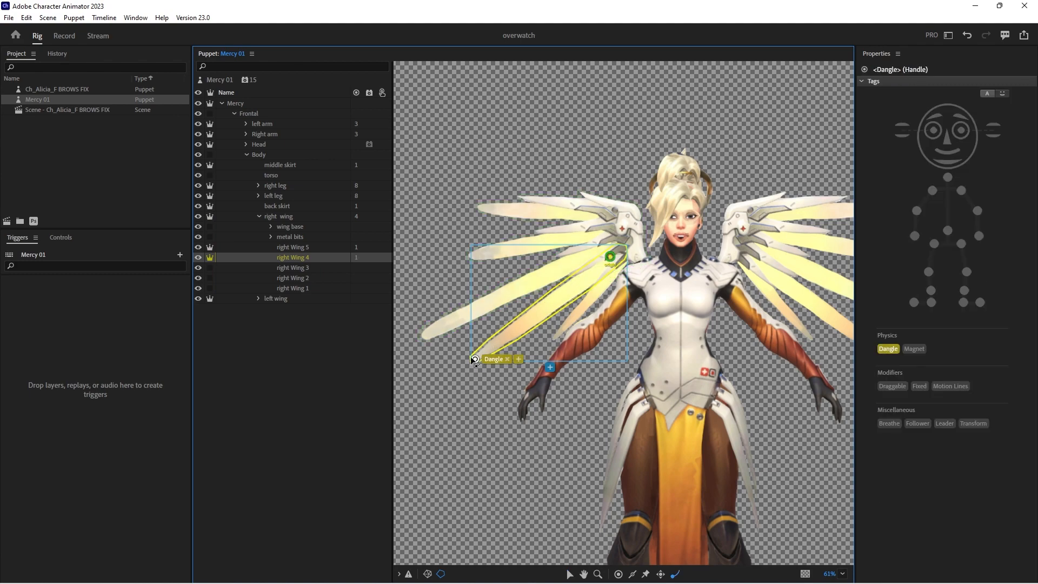
# Make right Wing 3 independent, move its origin to the feather's inner end and add a Dangle handle at its tip
pyautogui.click(297, 268)
pyautogui.click(210, 268)
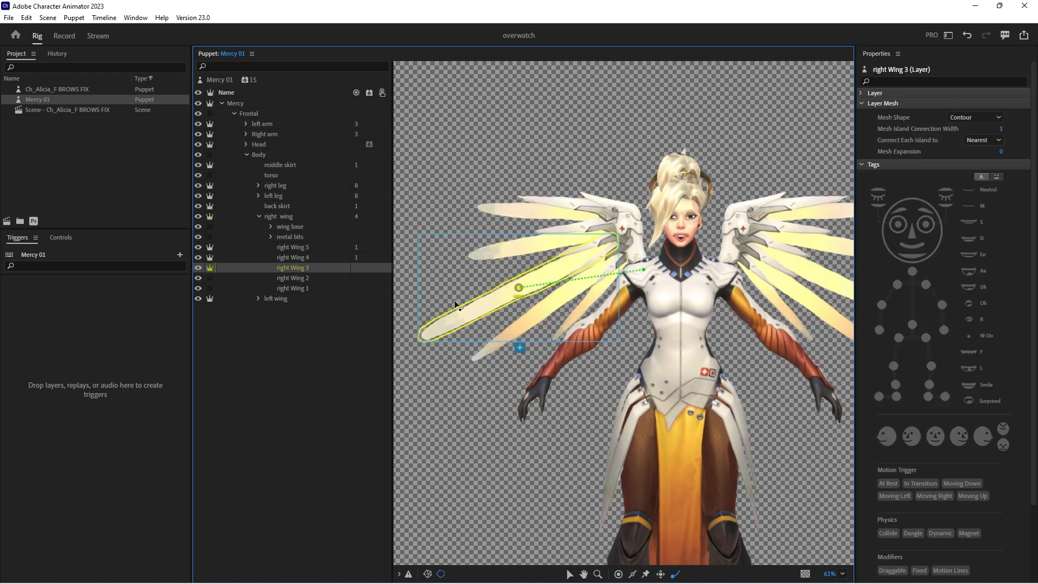
pyautogui.press('v')
pyautogui.moveTo(519, 288); pyautogui.dragTo(603, 251)
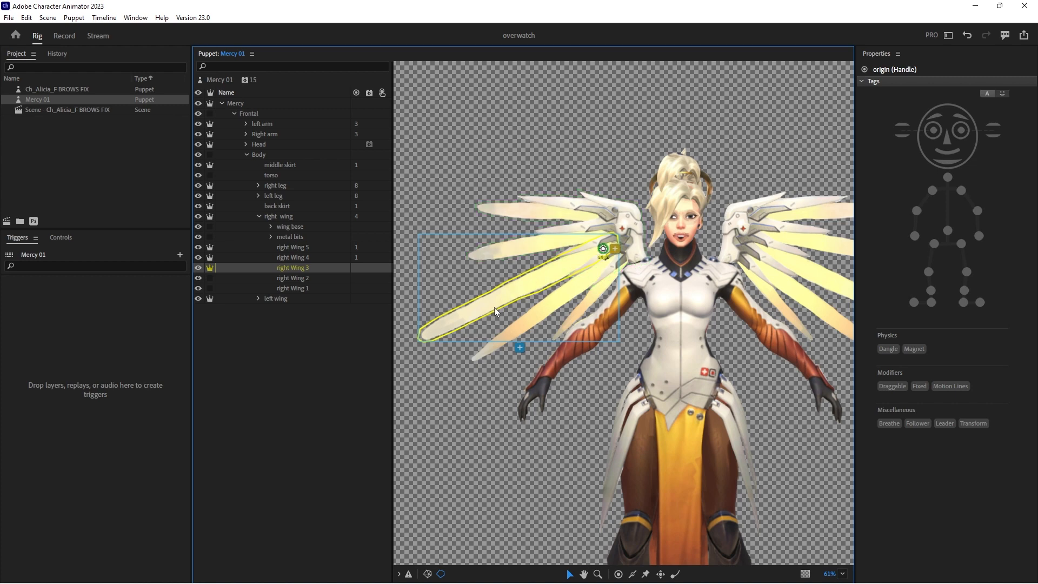
pyautogui.press('s')
pyautogui.click(432, 332)
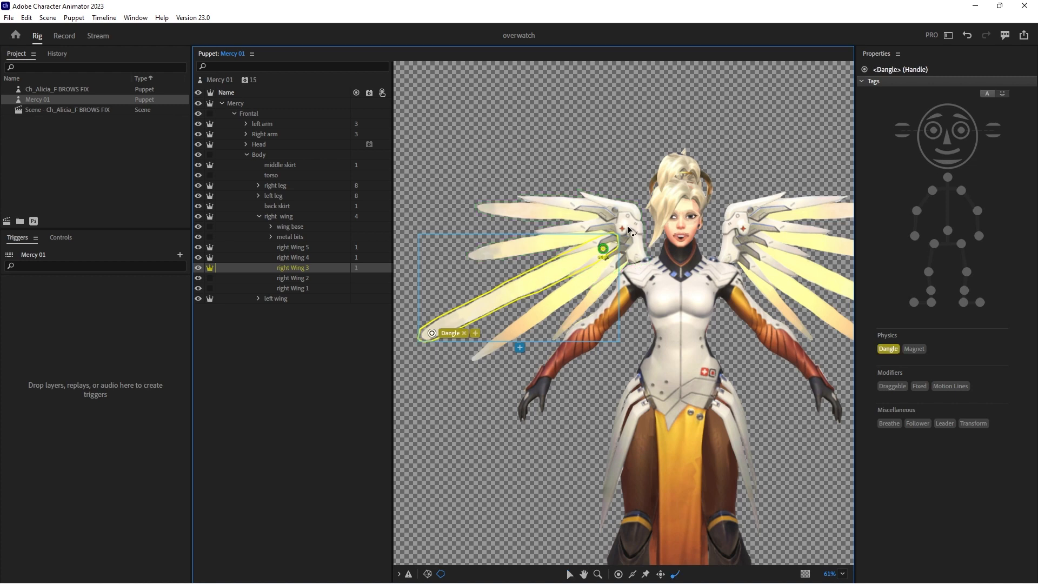
# Make right Wing 2 independent, move its origin to the feather's inner end and add a Dangle handle at its tip
pyautogui.click(295, 280)
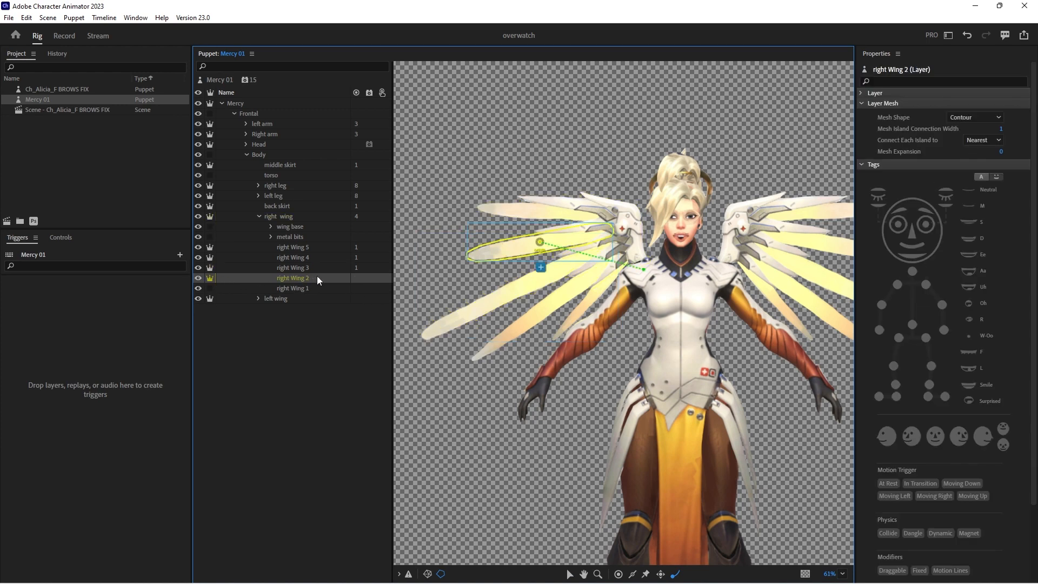
pyautogui.press('v')
pyautogui.moveTo(543, 245); pyautogui.dragTo(592, 238)
pyautogui.press('s')
# Make right Wing 1 independent, move its origin to the feather's inner end and add a Dangle handle at its tip
pyautogui.click(296, 289)
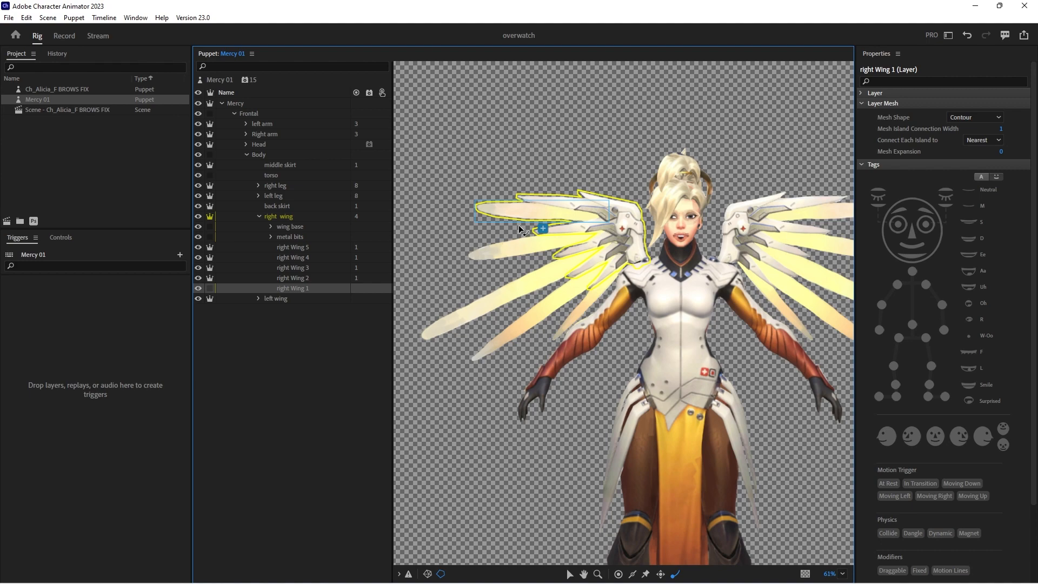
pyautogui.click(213, 289)
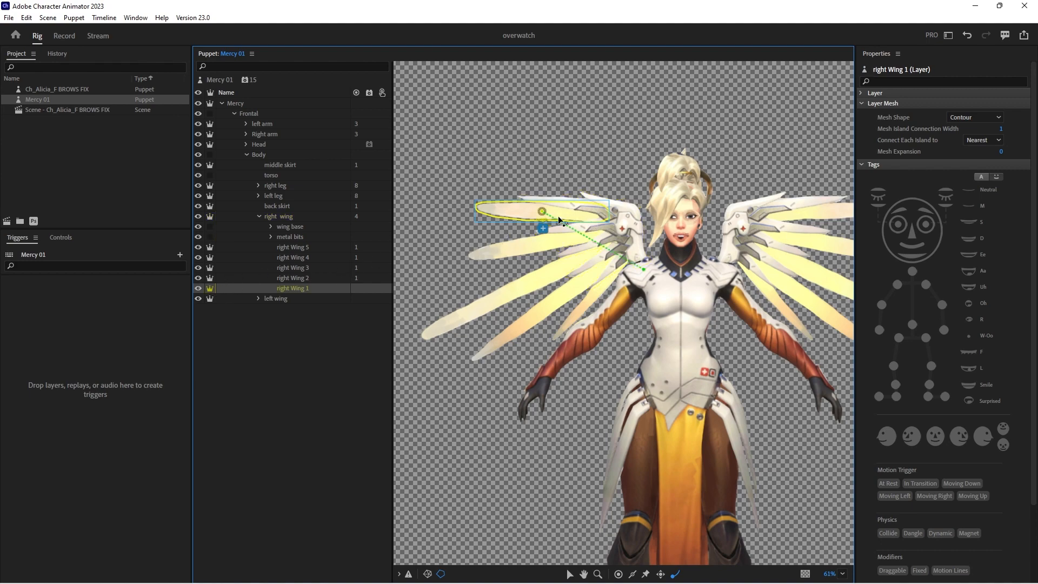
pyautogui.click(599, 214)
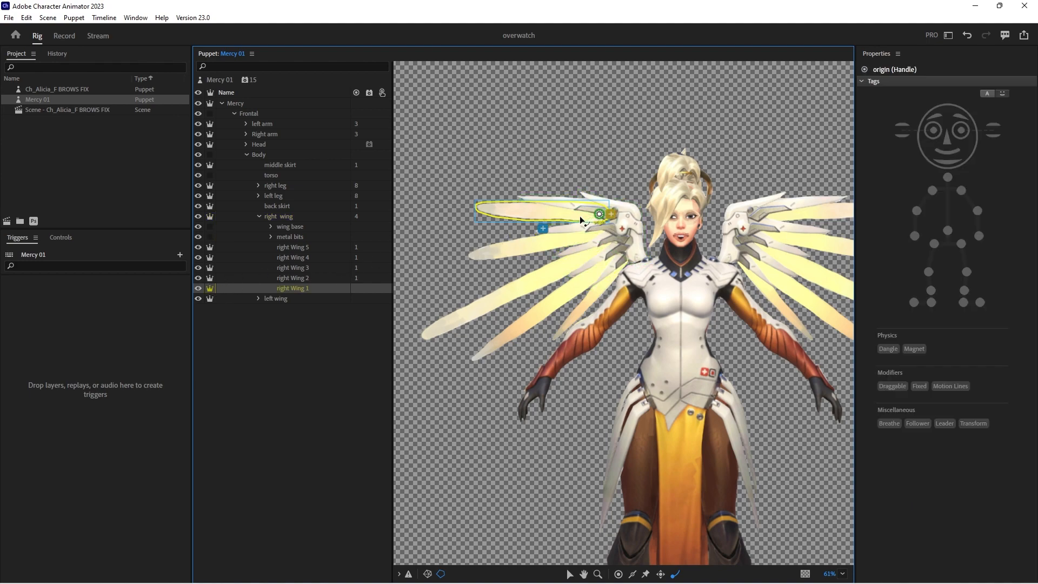
pyautogui.click(486, 207)
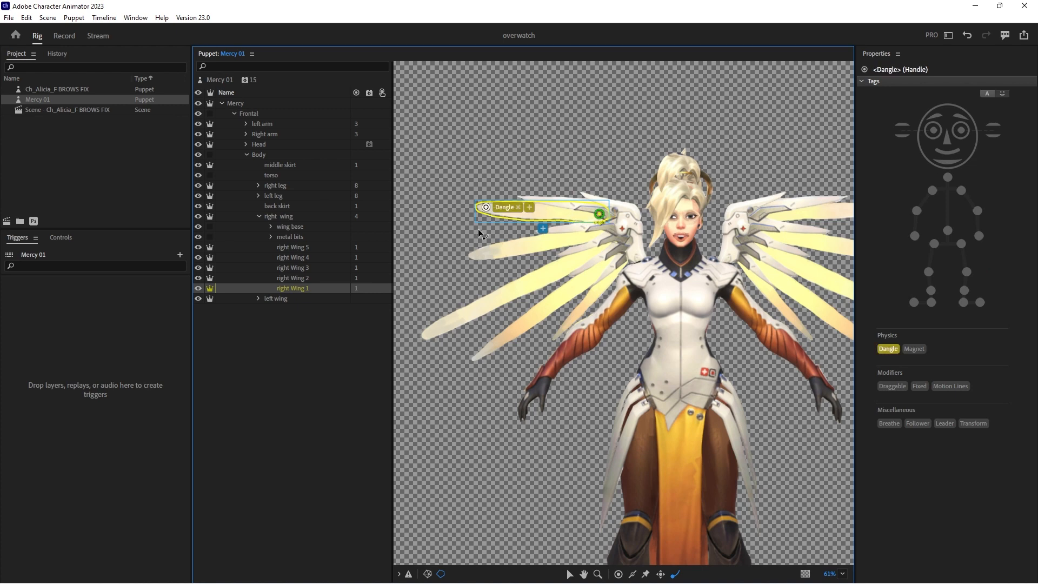
# Collapse the right wing group and add a Limb IK behavior to it, applied to Arms only
pyautogui.click(284, 219)
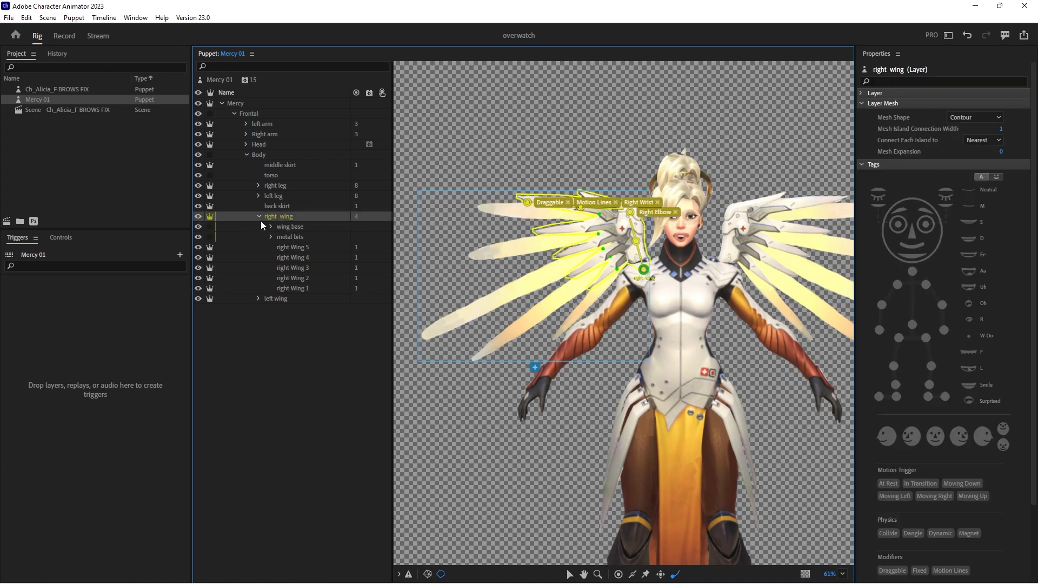
pyautogui.click(259, 217)
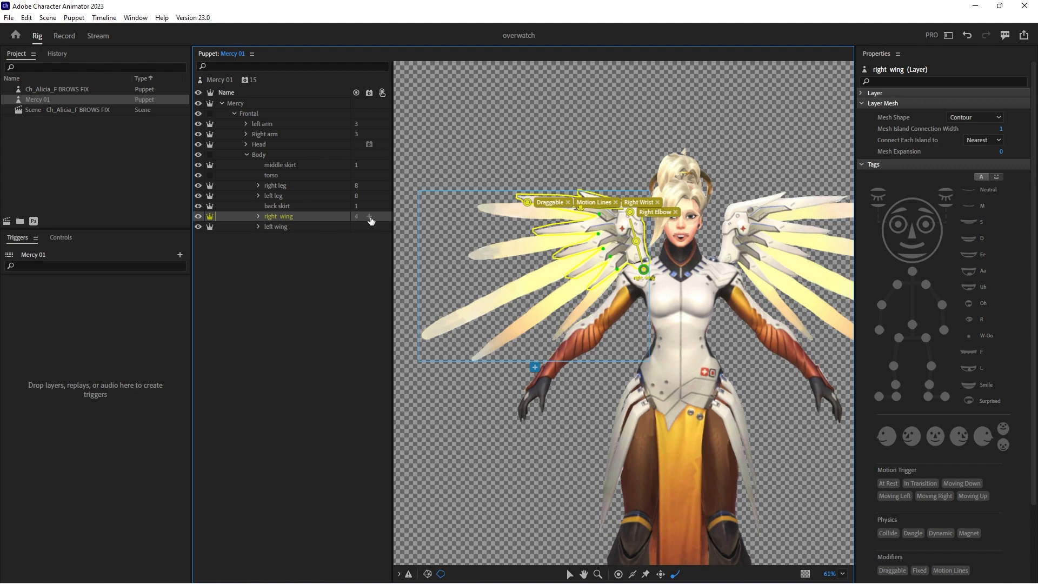
pyautogui.click(370, 217)
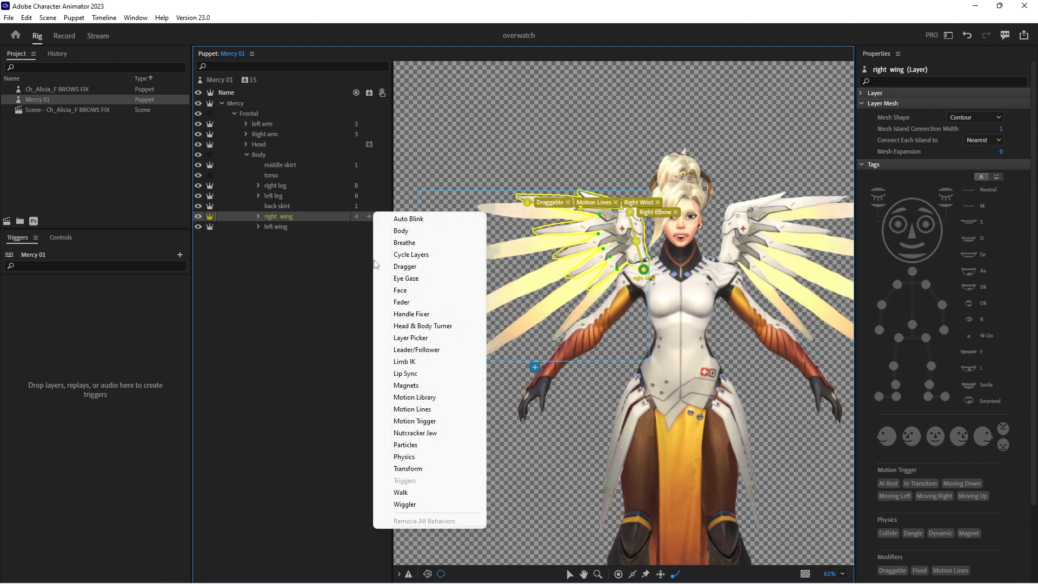
pyautogui.click(395, 361)
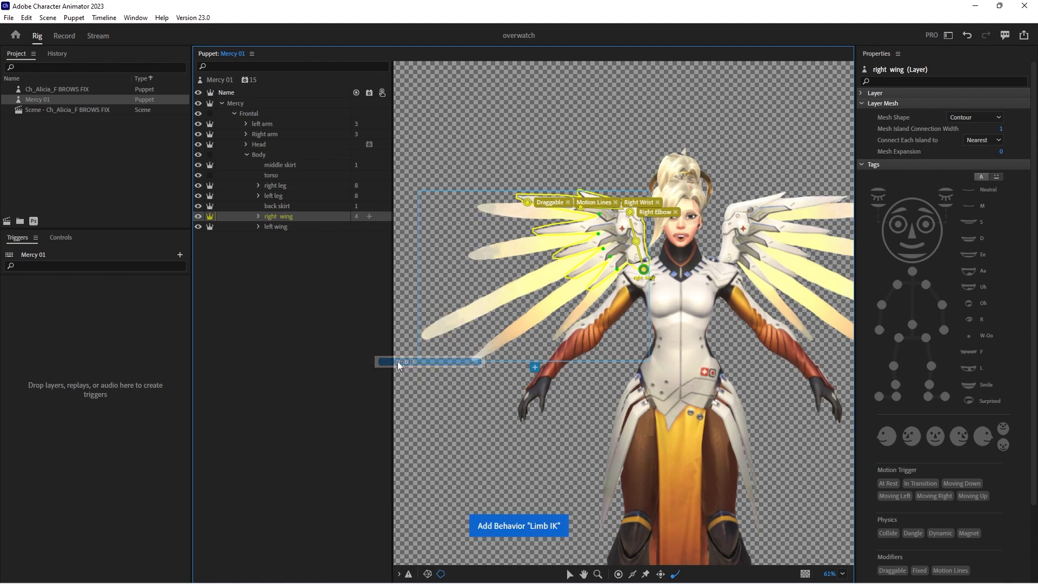
pyautogui.scroll(-5, 919, 385)
pyautogui.click(955, 393)
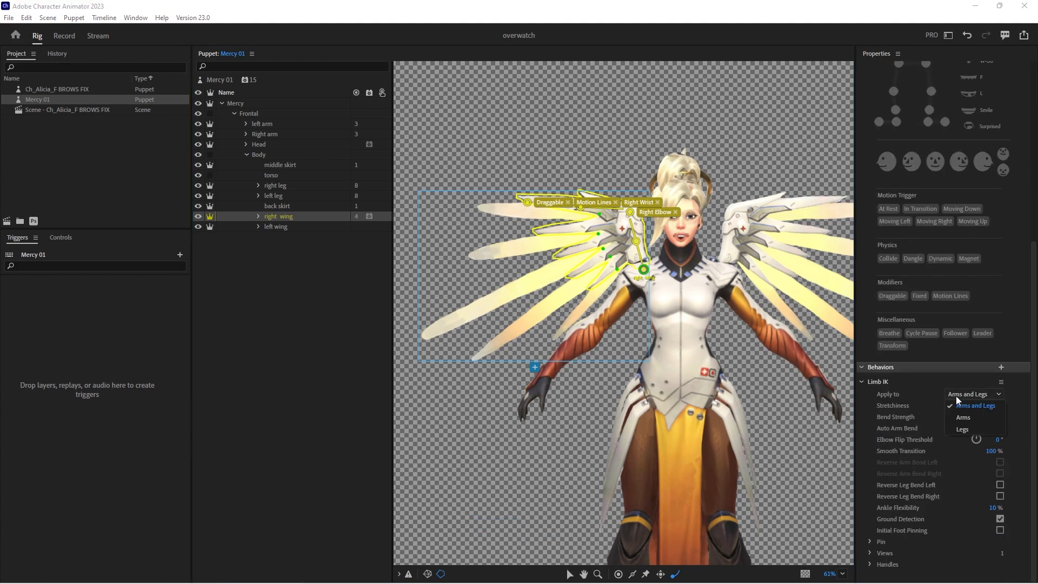
pyautogui.click(960, 417)
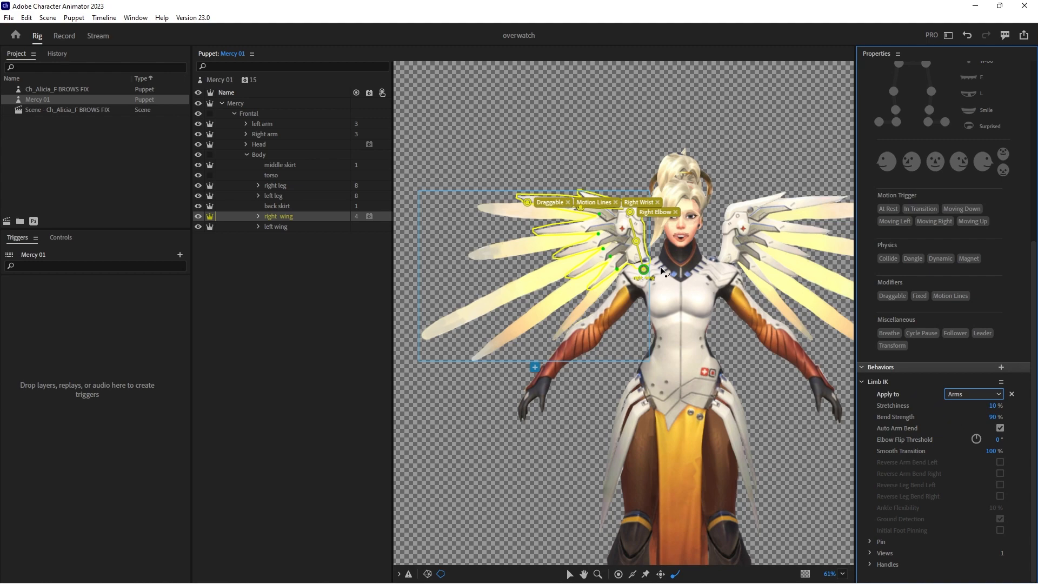
# Move the left wing layer's origin handle to the wing's root at the shoulder
pyautogui.click(281, 229)
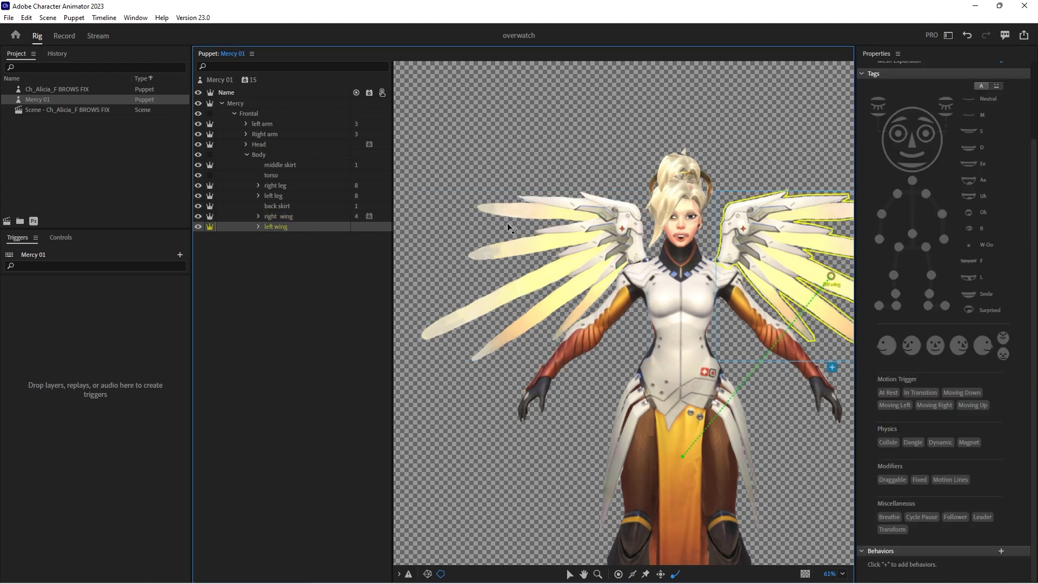
pyautogui.moveTo(630, 233); pyautogui.dragTo(500, 238)
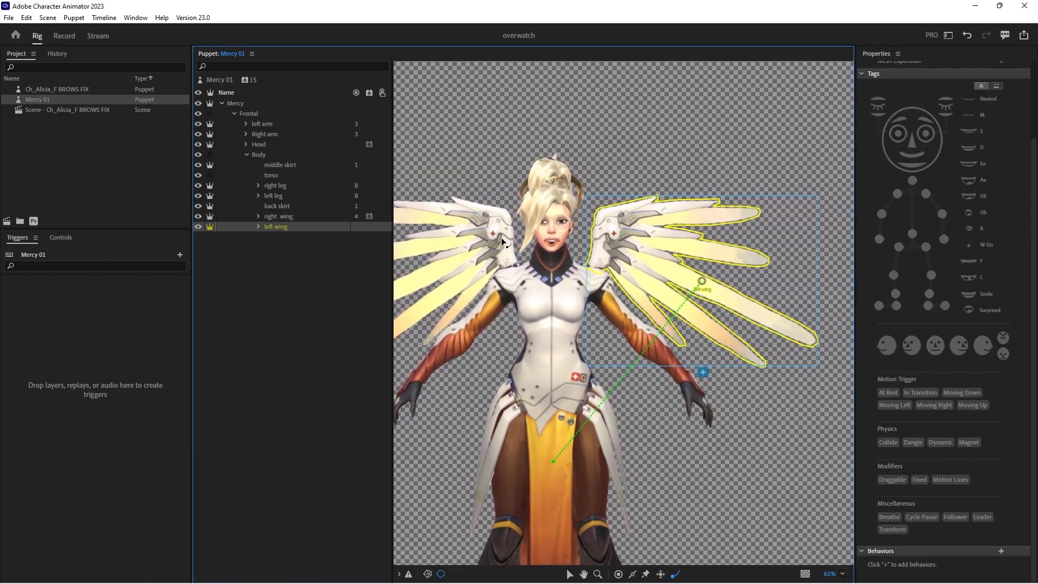
pyautogui.press('v')
pyautogui.moveTo(703, 285); pyautogui.dragTo(588, 277)
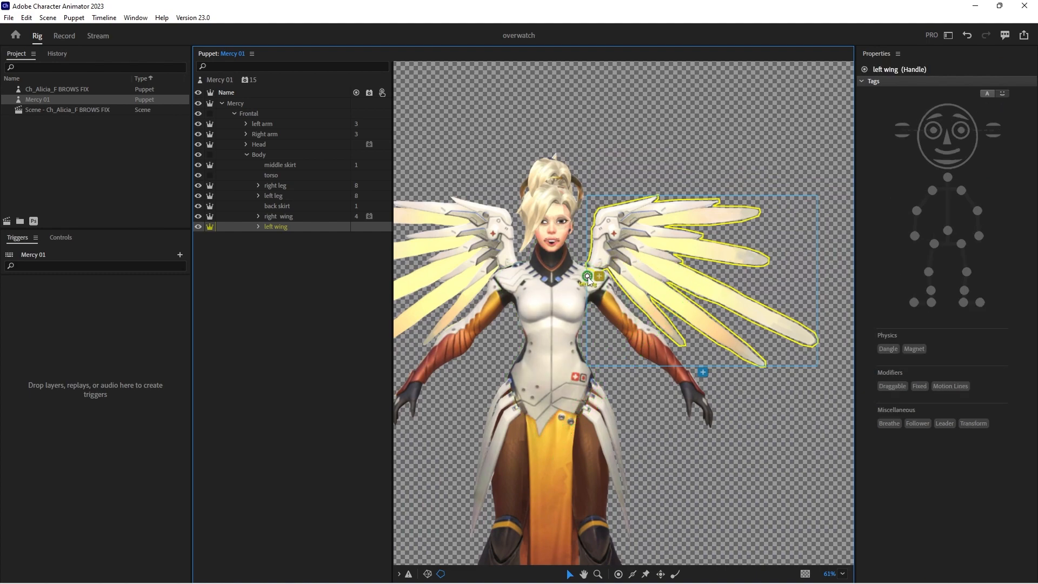
# Add one handle at the left wing's upper joint and one on its top feather, and tag the joint handle Draggable
pyautogui.press('h')
pyautogui.click(607, 215)
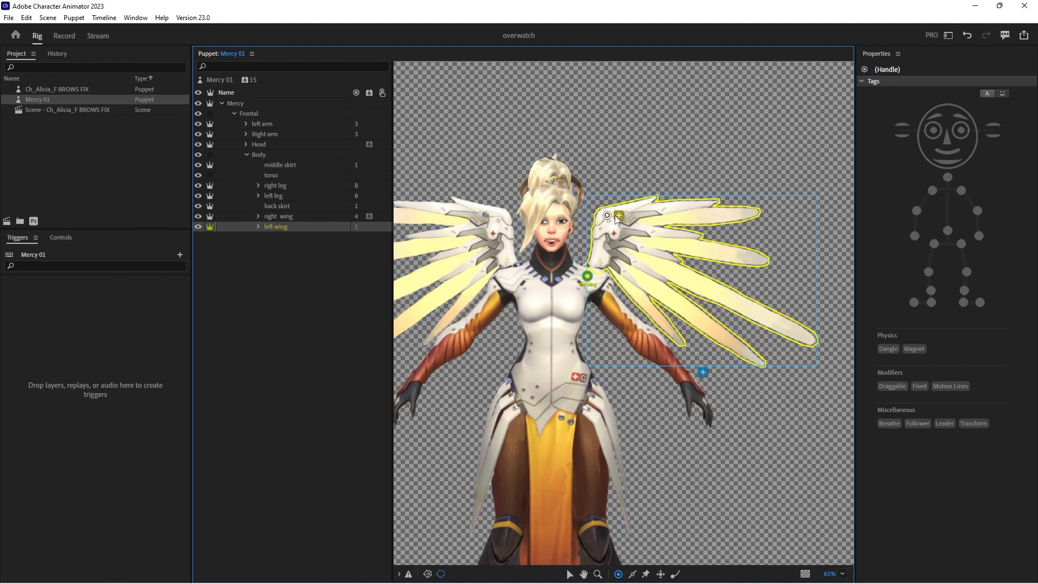
pyautogui.click(712, 208)
pyautogui.press('v')
pyautogui.click(711, 208)
pyautogui.click(891, 385)
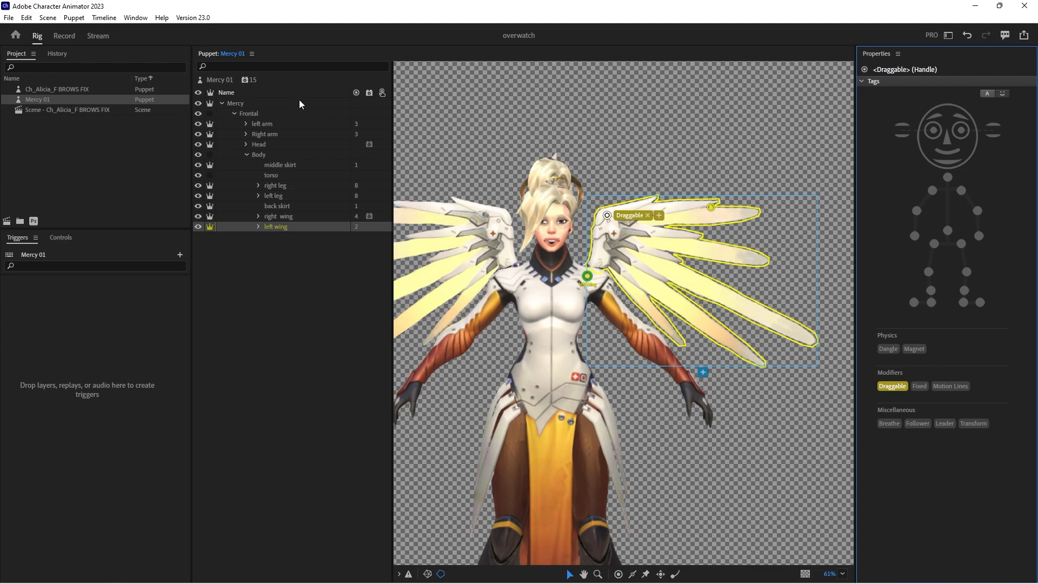
# Add a Dragger behavior to the whole Mercy 01 puppet
pyautogui.click(245, 80)
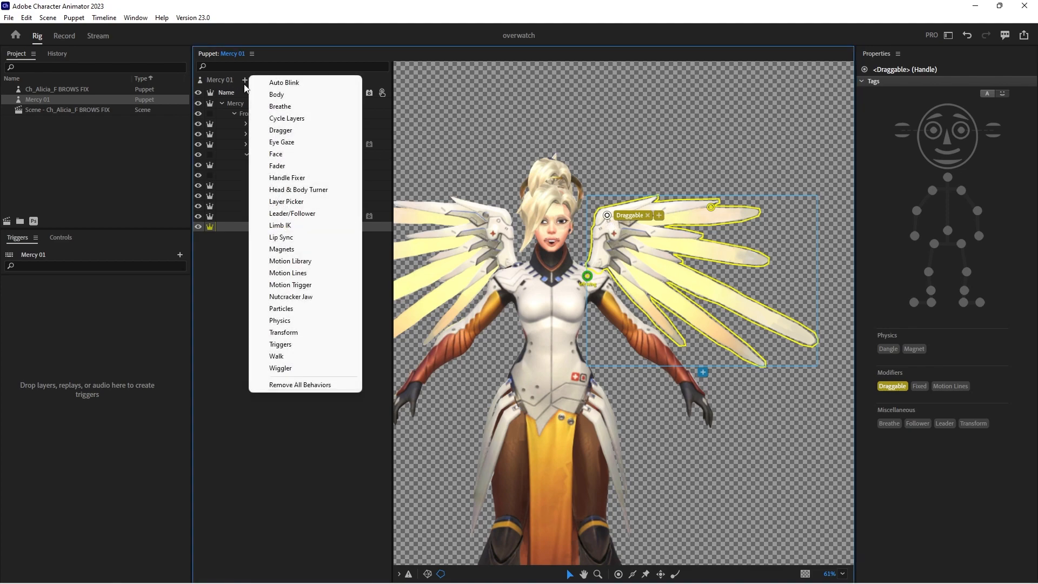
pyautogui.click(280, 131)
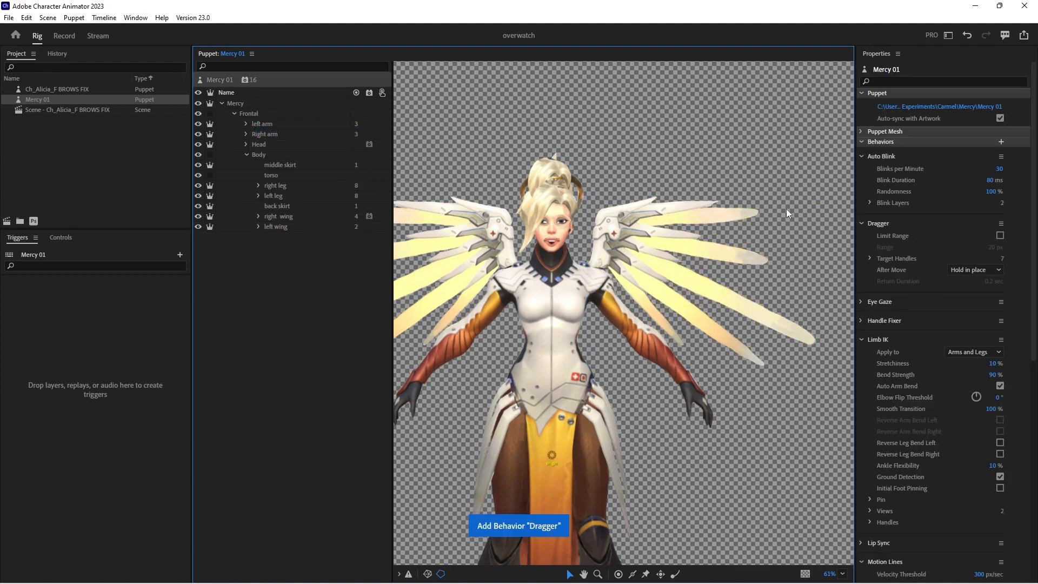
# Rename the puppet's Dragger behavior as "right wing"
pyautogui.click(1002, 224)
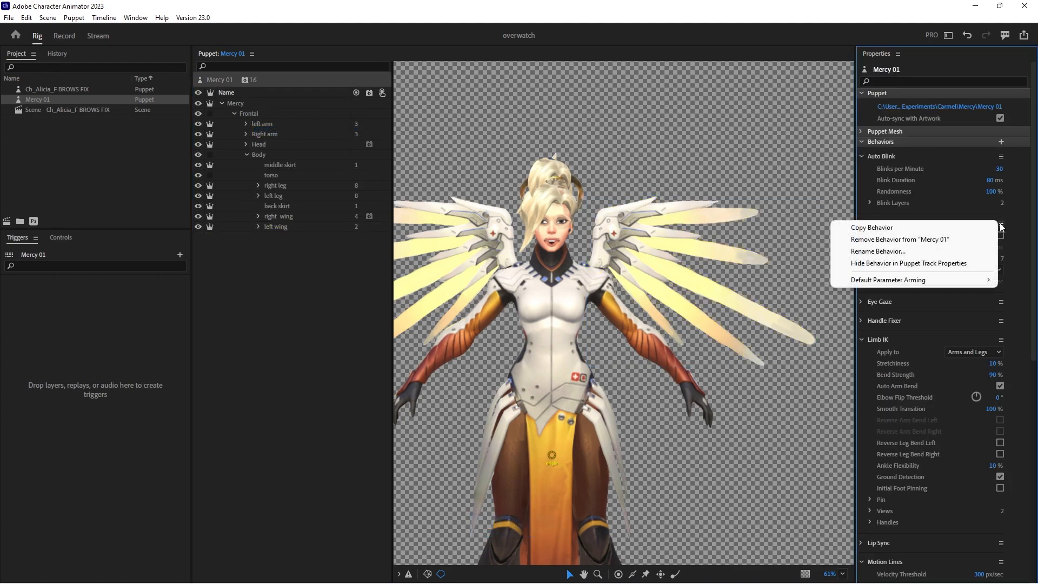
pyautogui.click(942, 252)
pyautogui.write('right  wing')
pyautogui.press('Return')
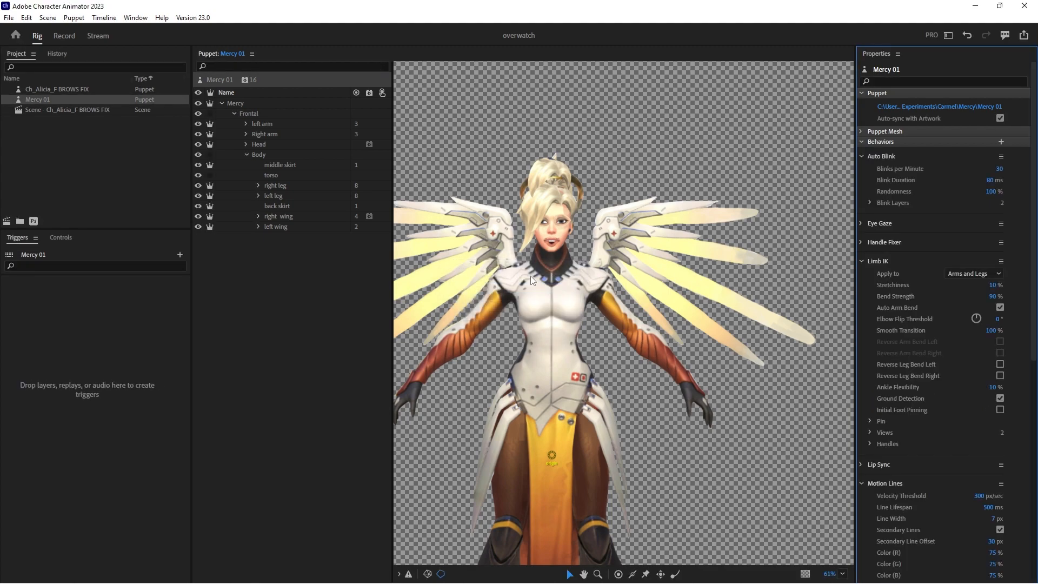
# Add a second Dragger behavior to the Mercy 01 puppet and rename it as "Left wing"
pyautogui.click(245, 80)
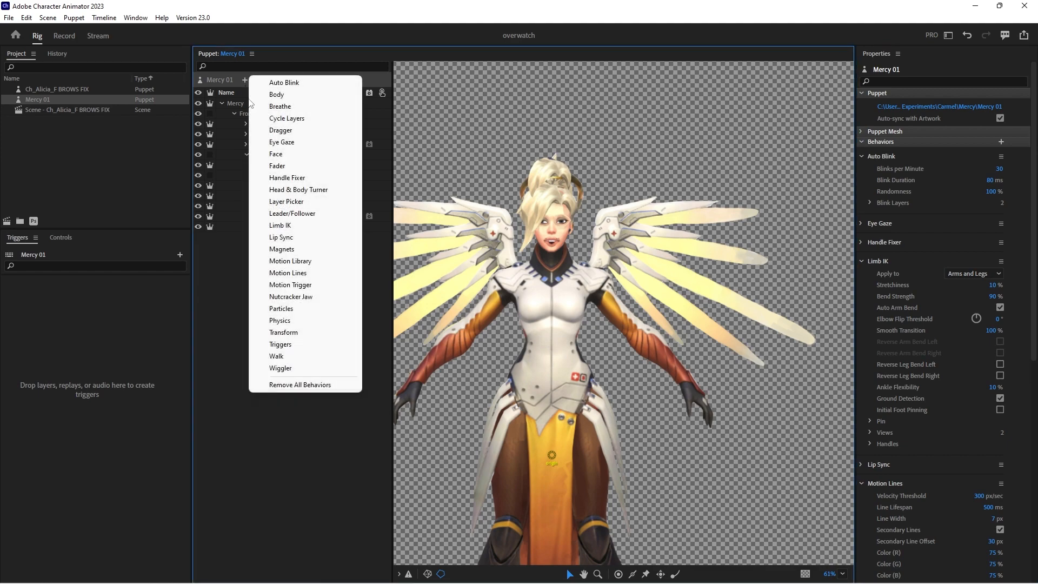
pyautogui.click(271, 131)
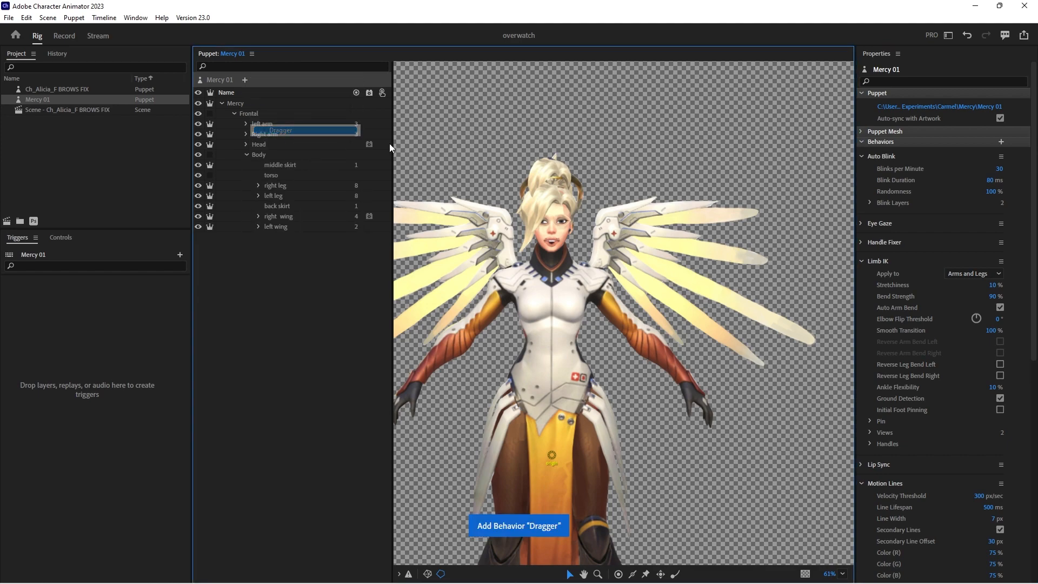
pyautogui.click(1002, 225)
pyautogui.click(955, 250)
pyautogui.write('rLeft')
pyautogui.write(' wing')
pyautogui.press('Return')
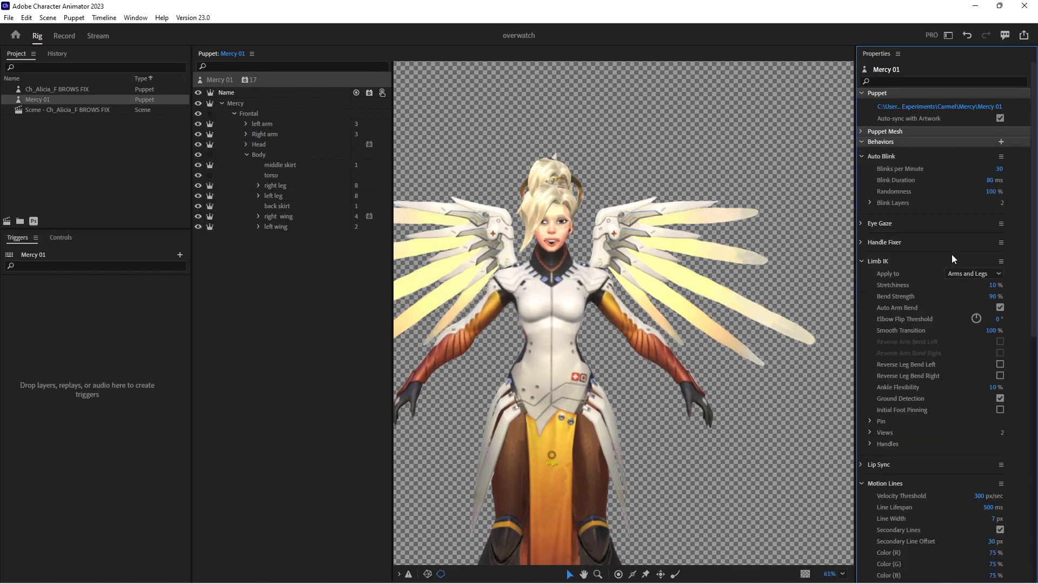
# Add two sticks to the left wing, one along the top feather between its handles and one down the wing base toward the shoulder
pyautogui.click(281, 227)
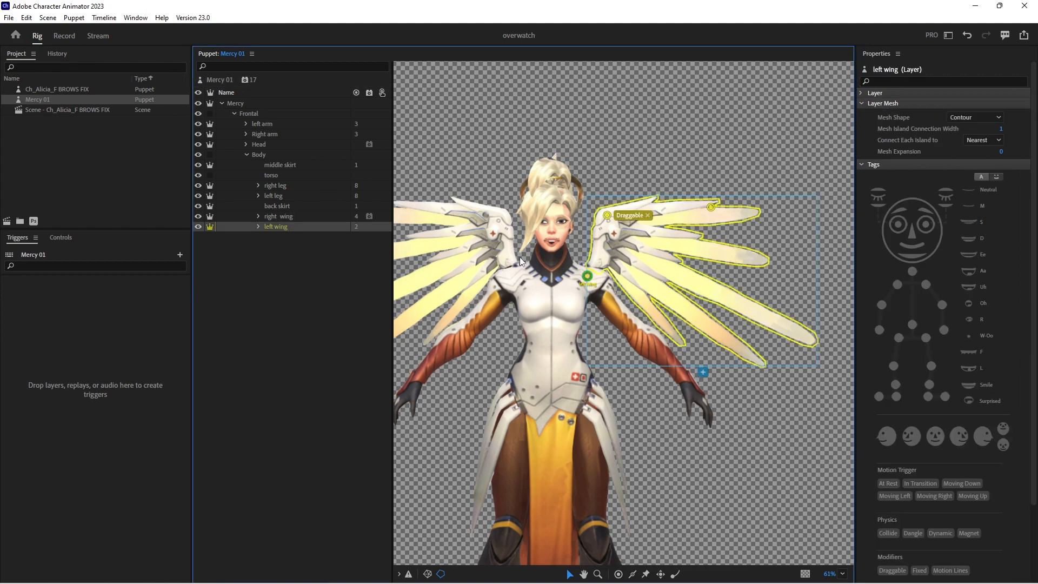
pyautogui.press('s')
pyautogui.moveTo(657, 209); pyautogui.dragTo(701, 207)
pyautogui.moveTo(609, 223); pyautogui.dragTo(600, 265)
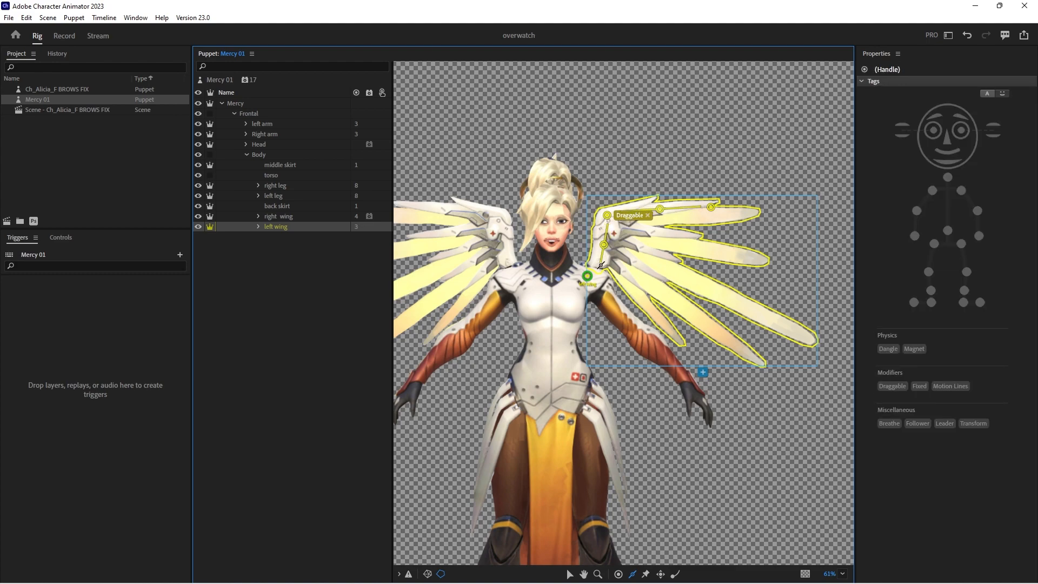
# Inspect the metal bits and wing base layers inside the left wing group, and collapse the group
pyautogui.click(259, 227)
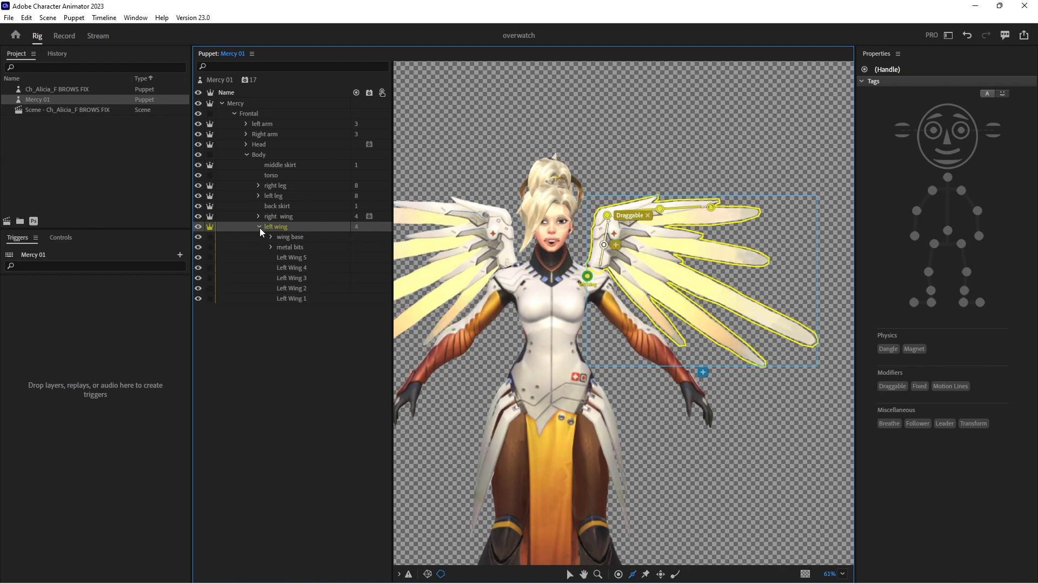
pyautogui.click(294, 249)
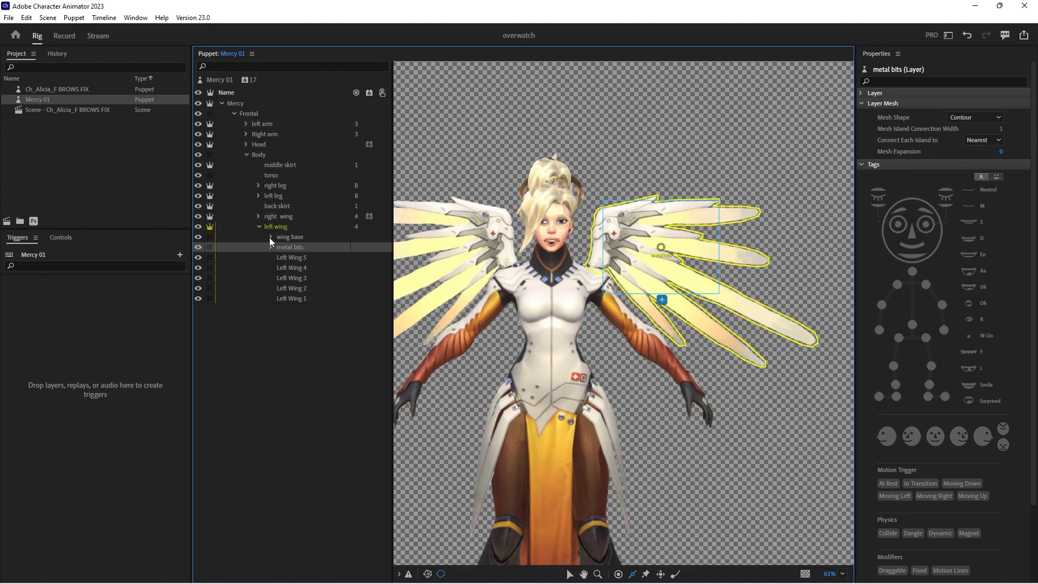
pyautogui.click(270, 237)
pyautogui.click(297, 239)
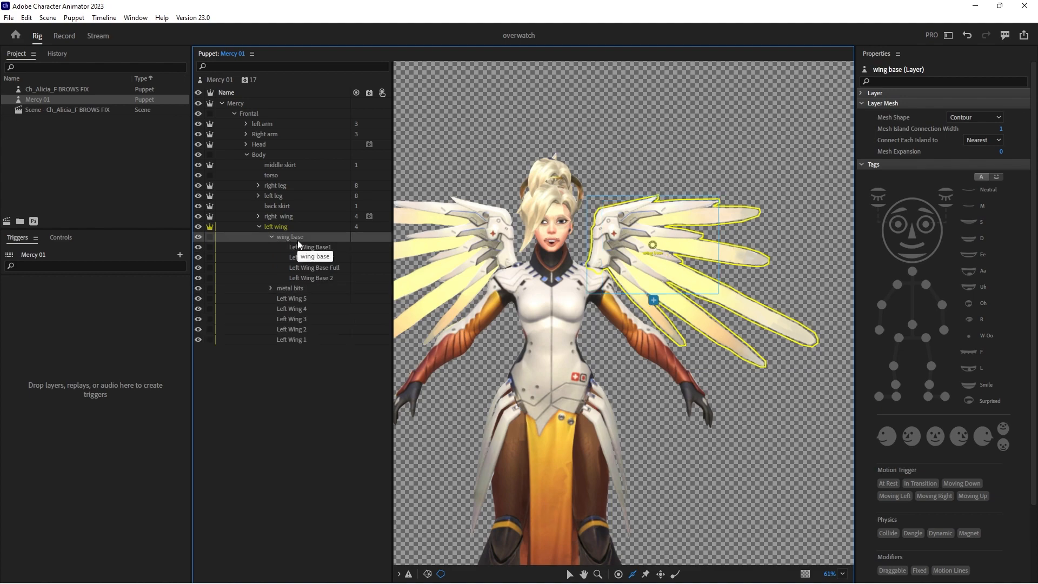
pyautogui.click(278, 228)
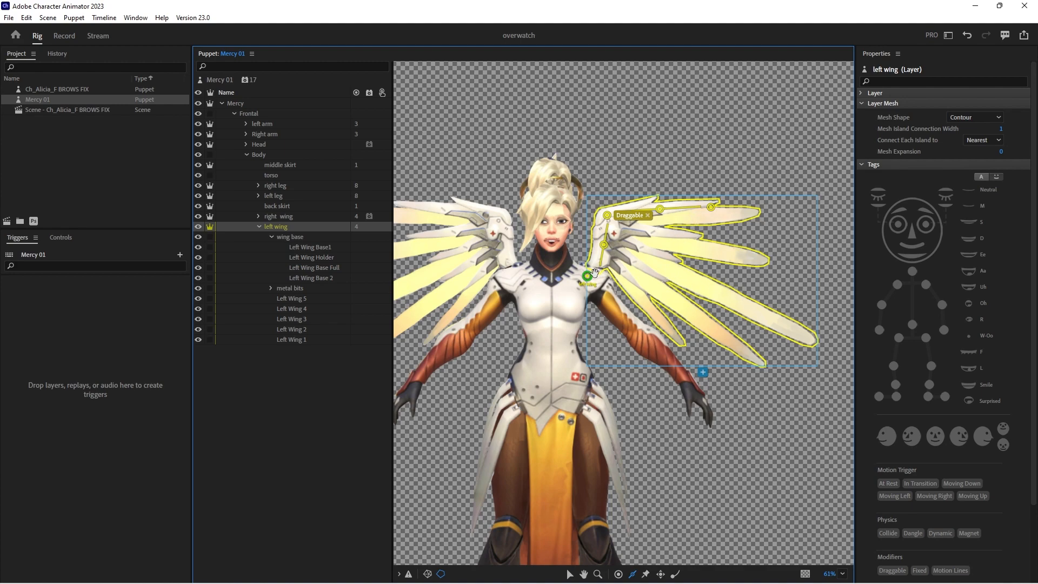
pyautogui.moveTo(595, 273); pyautogui.dragTo(656, 264)
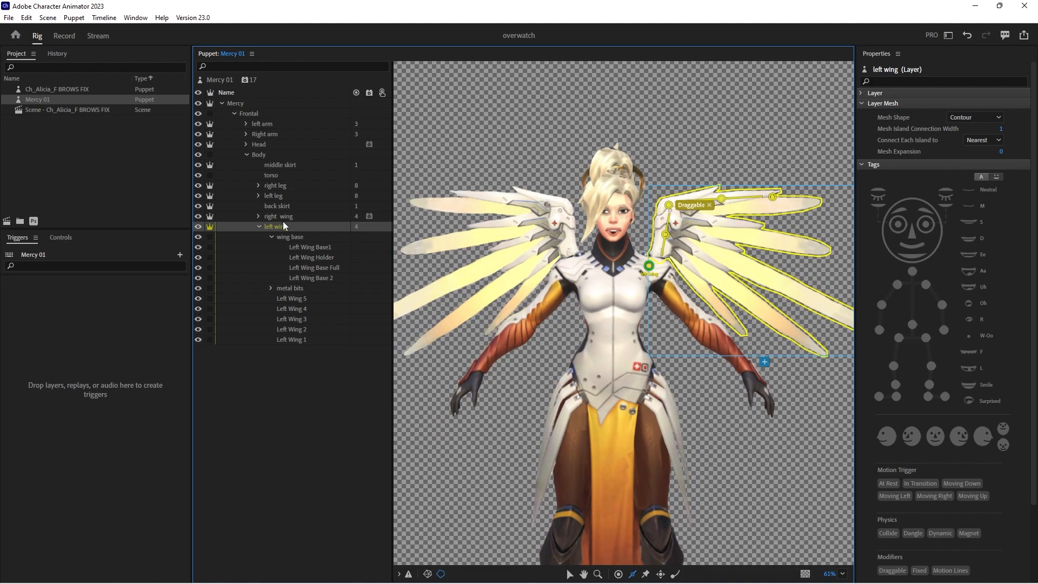
pyautogui.click(259, 227)
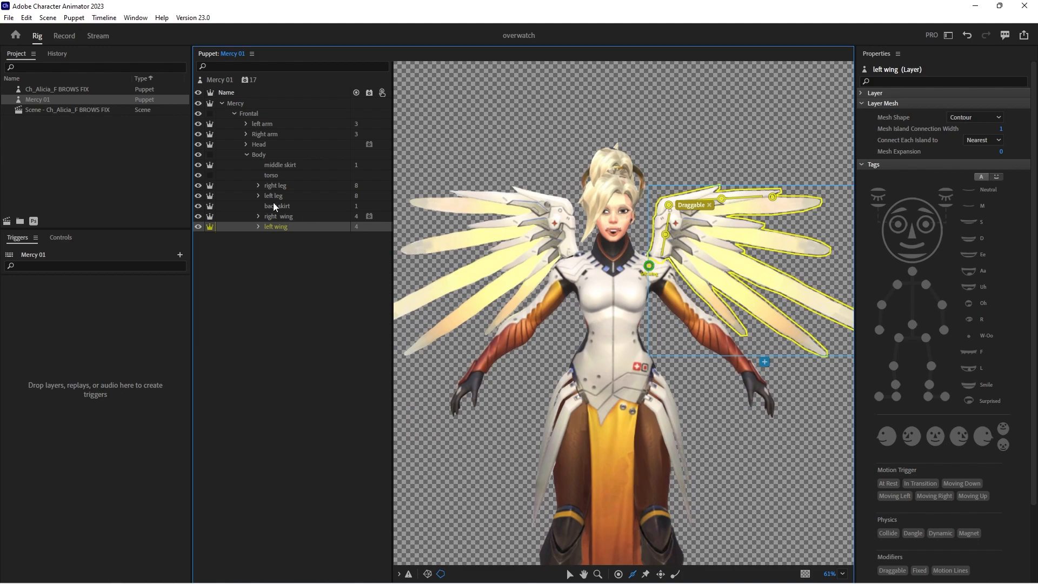
# Expand the Head group, check the right eyebrow layer's placement on the face and open the puppet artwork in Photoshop
pyautogui.click(246, 144)
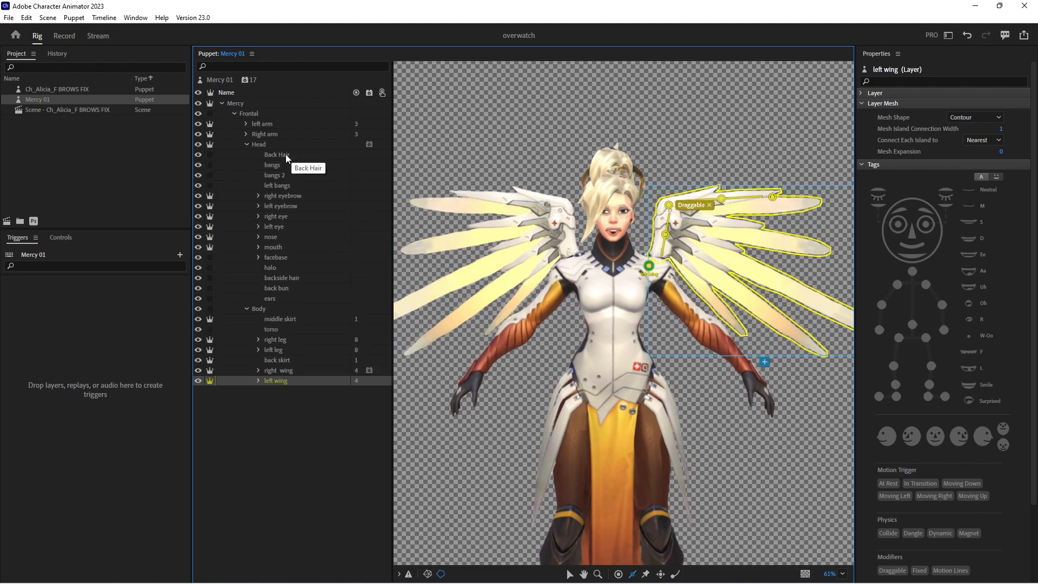
pyautogui.press('z')
pyautogui.keyDown('alt'); pyautogui.click(622, 237); pyautogui.keyUp('alt')
pyautogui.click(617, 230)
pyautogui.click(617, 225)
pyautogui.click(617, 225)
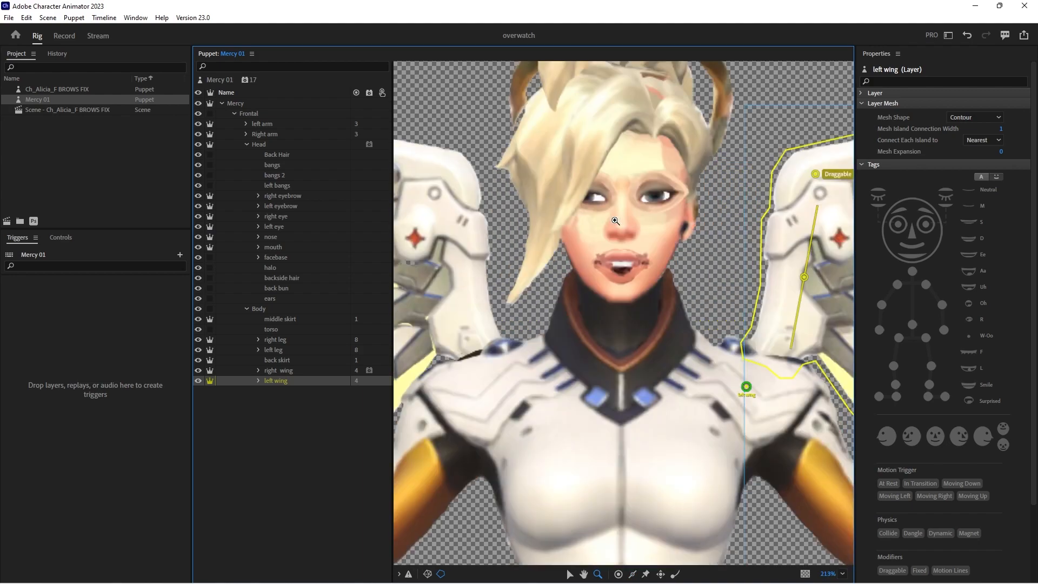
pyautogui.click(288, 196)
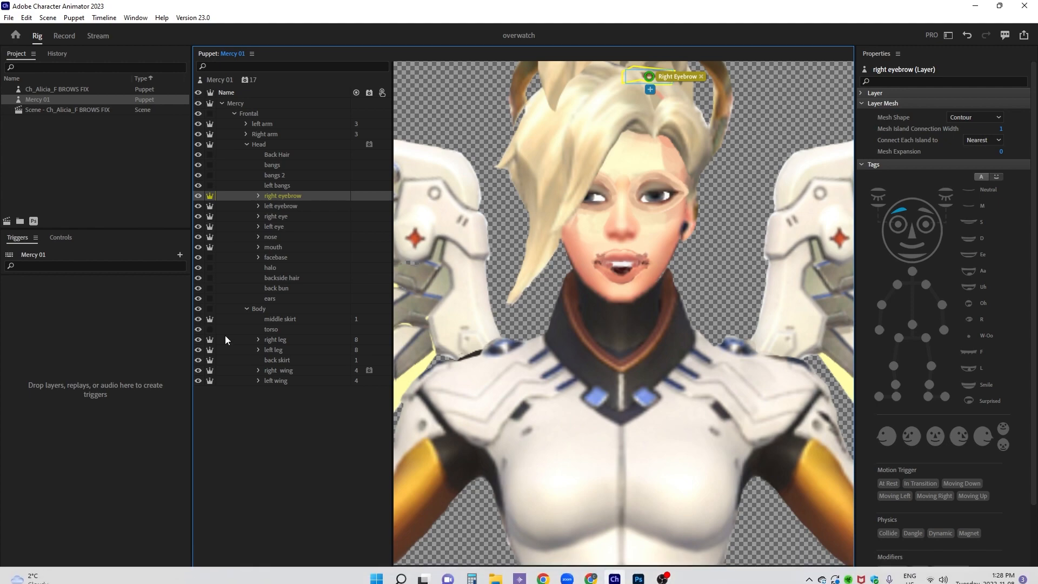
pyautogui.click(33, 221)
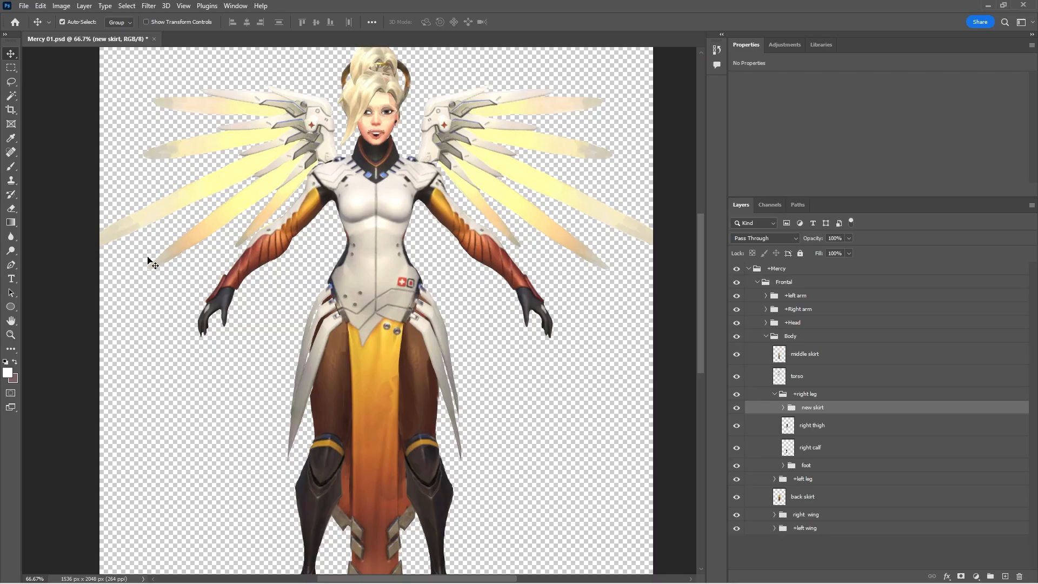
# Expand the +Head group and move the +right eyebrow layer down onto the face above the right eye
pyautogui.press('z')
pyautogui.click(388, 108)
pyautogui.click(387, 108)
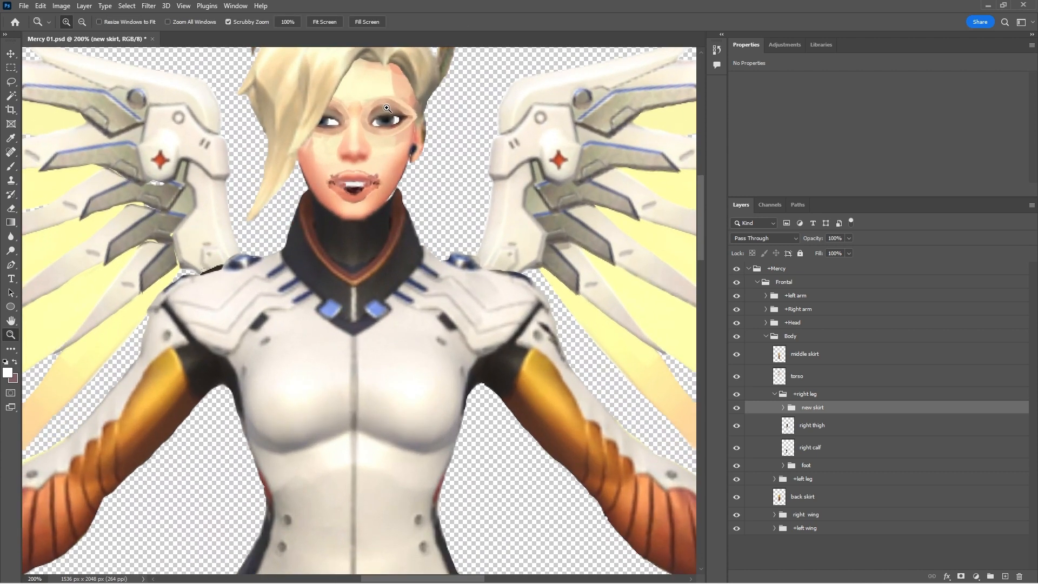
pyautogui.scroll(5, 656, 281)
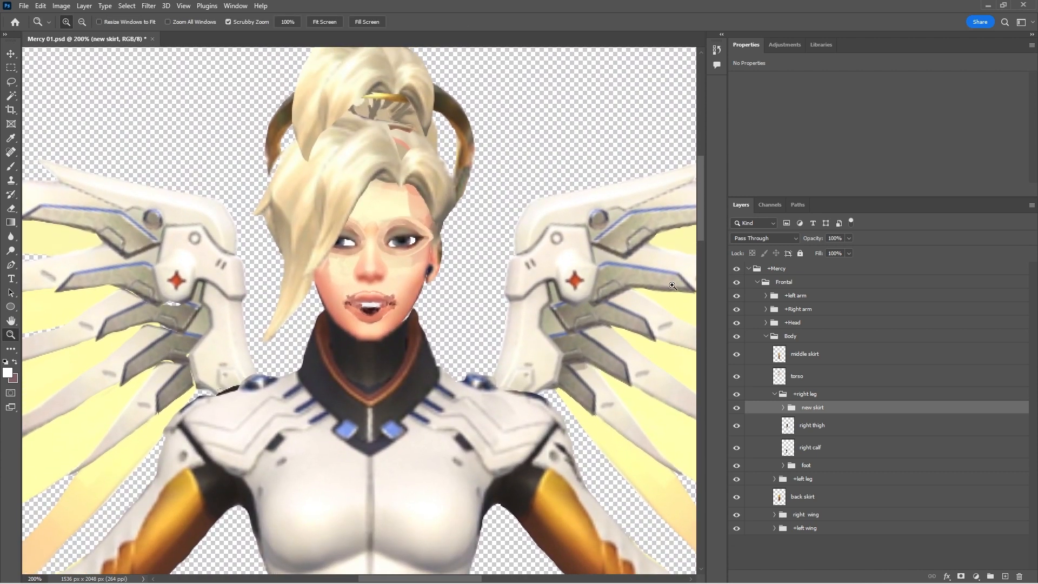
pyautogui.click(766, 325)
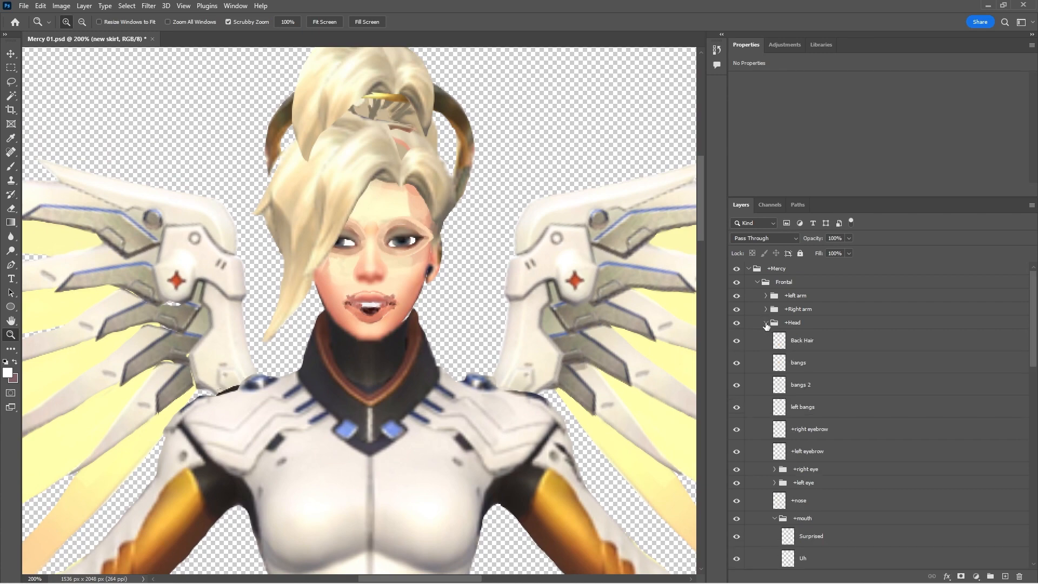
pyautogui.click(826, 432)
pyautogui.hotkey('ctrl', 't')
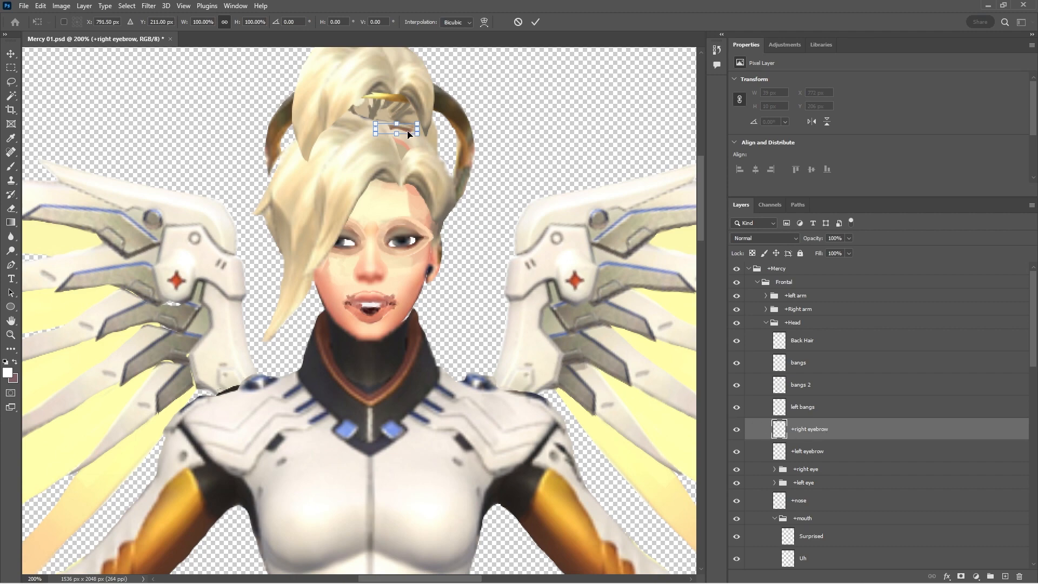
pyautogui.moveTo(404, 135); pyautogui.dragTo(351, 222)
pyautogui.press('Return')
# Move the +left eyebrow layer down above the left eye and save the artwork file
pyautogui.click(812, 453)
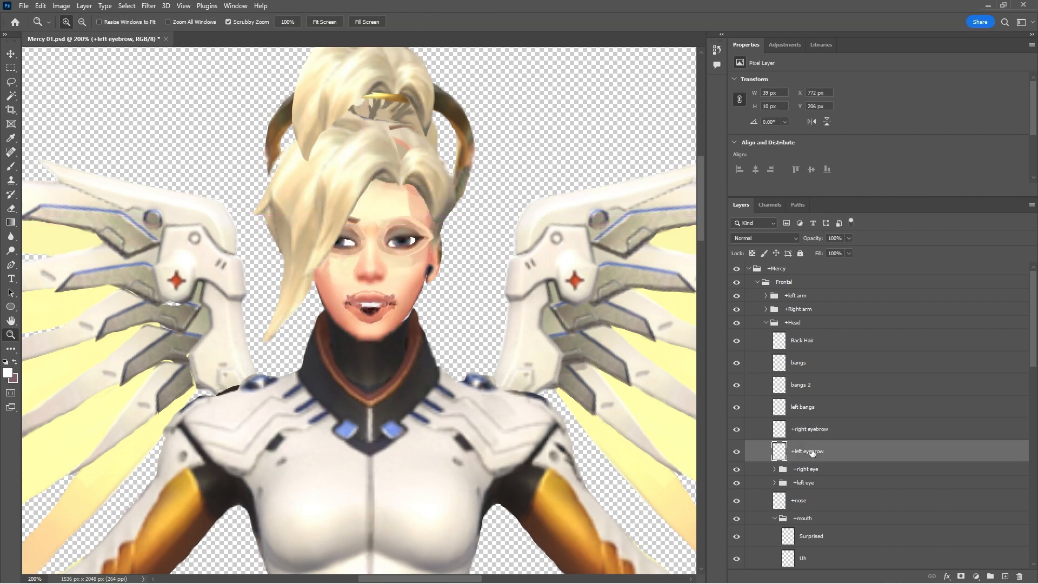
pyautogui.hotkey('ctrl', 't')
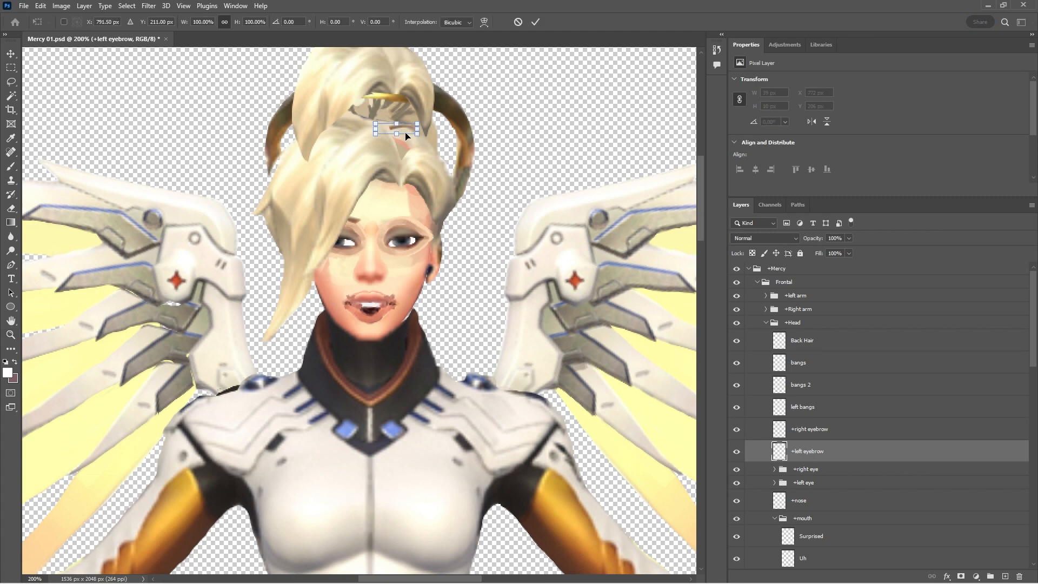
pyautogui.moveTo(401, 130); pyautogui.dragTo(407, 223)
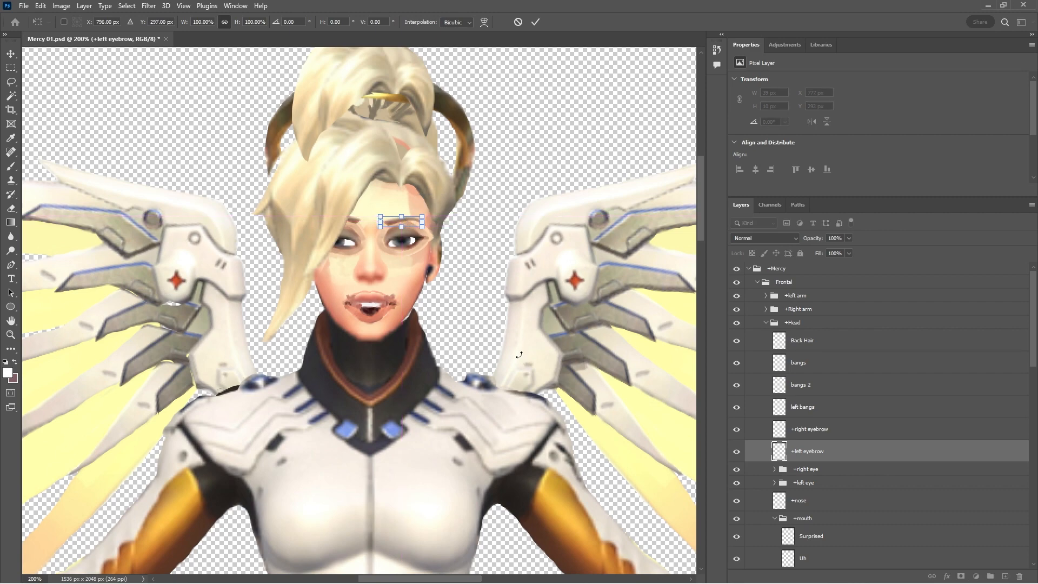
pyautogui.hotkey('ctrl', 's')
pyautogui.click(474, 220)
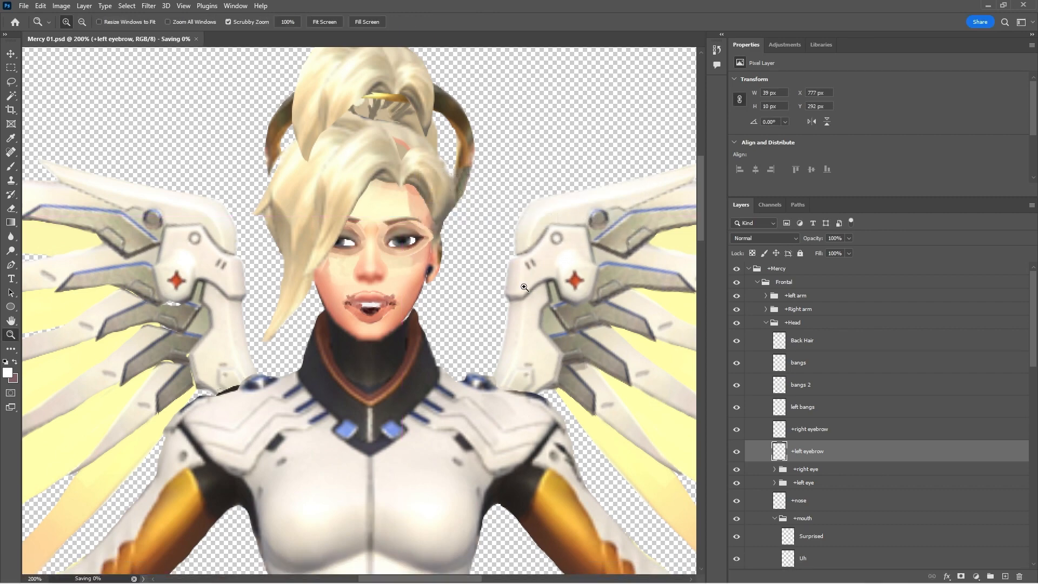
# Switch back to Character Animator and tag the right pupil layer inside the right eye group as Right Pupil
pyautogui.click(615, 571)
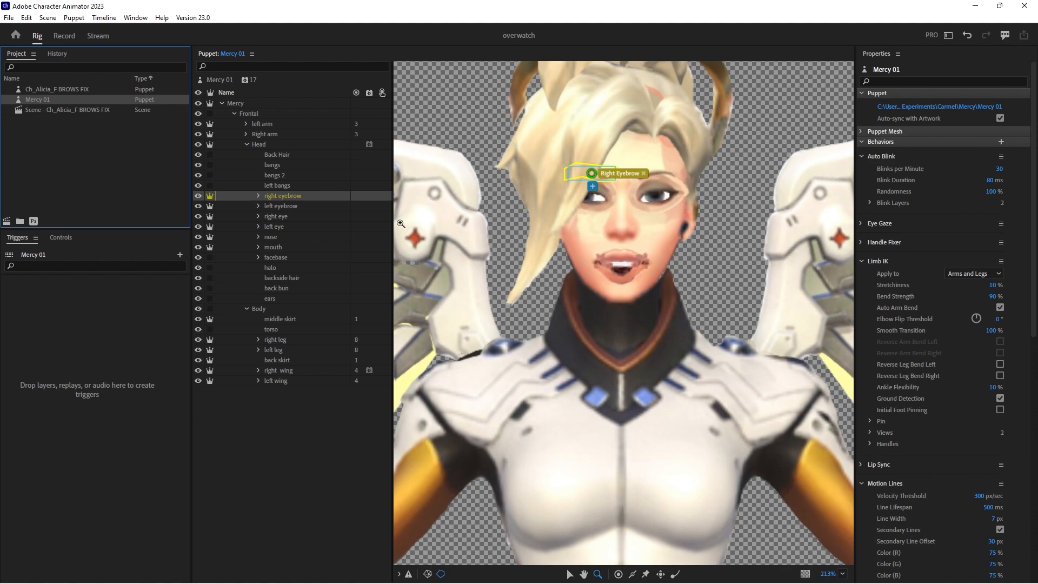
pyautogui.click(260, 216)
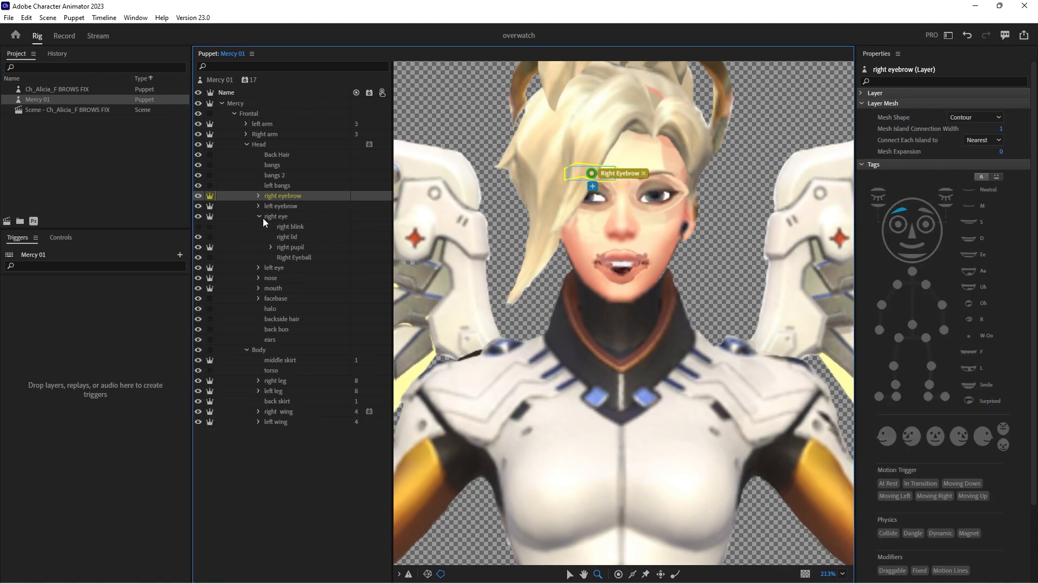
pyautogui.click(296, 247)
pyautogui.click(899, 226)
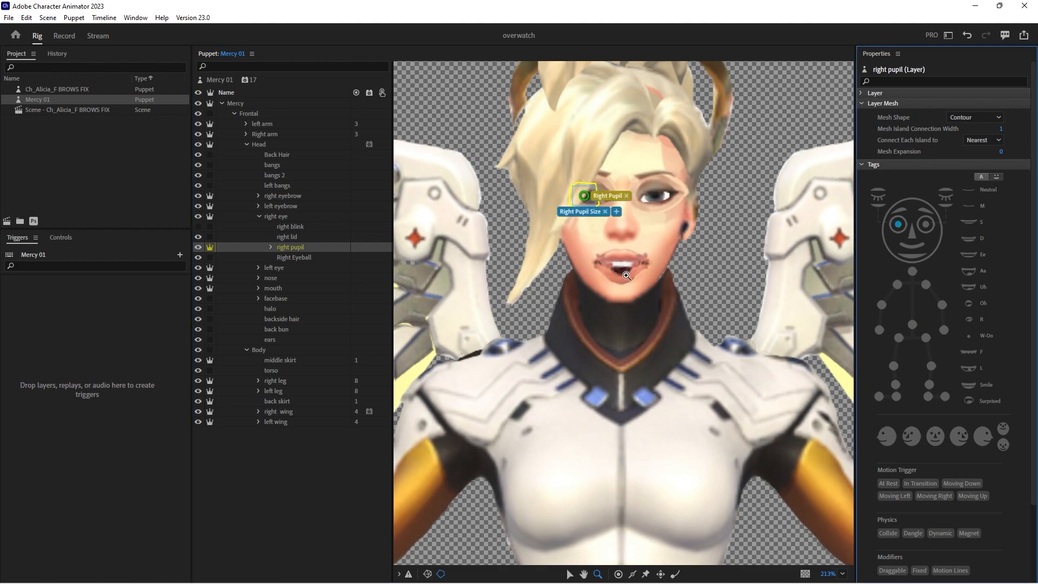
# Move the nose layer's origin handle slightly down to the tip of the nose
pyautogui.click(276, 278)
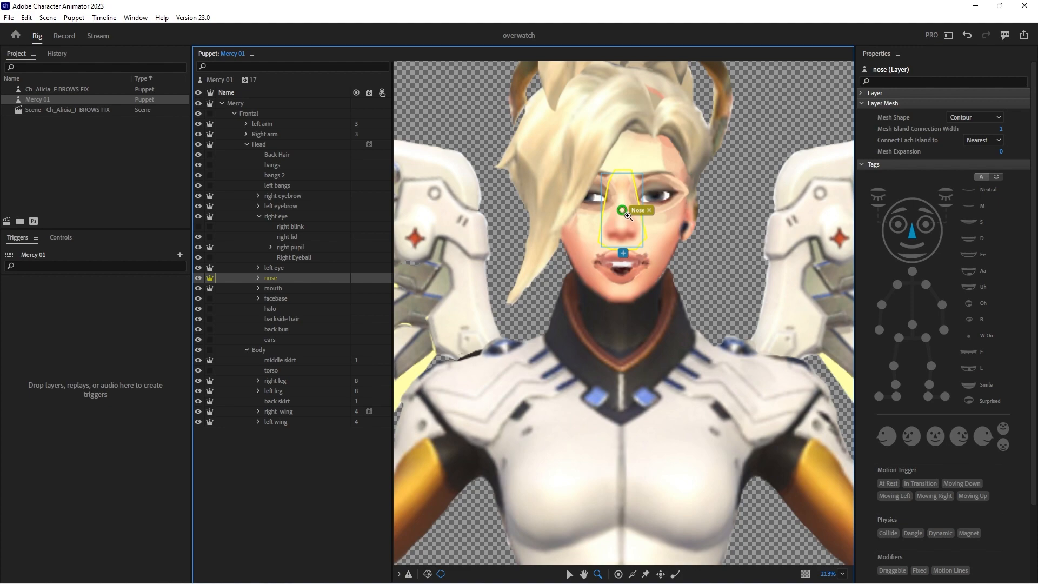
pyautogui.press('v')
pyautogui.moveTo(622, 210); pyautogui.dragTo(624, 225)
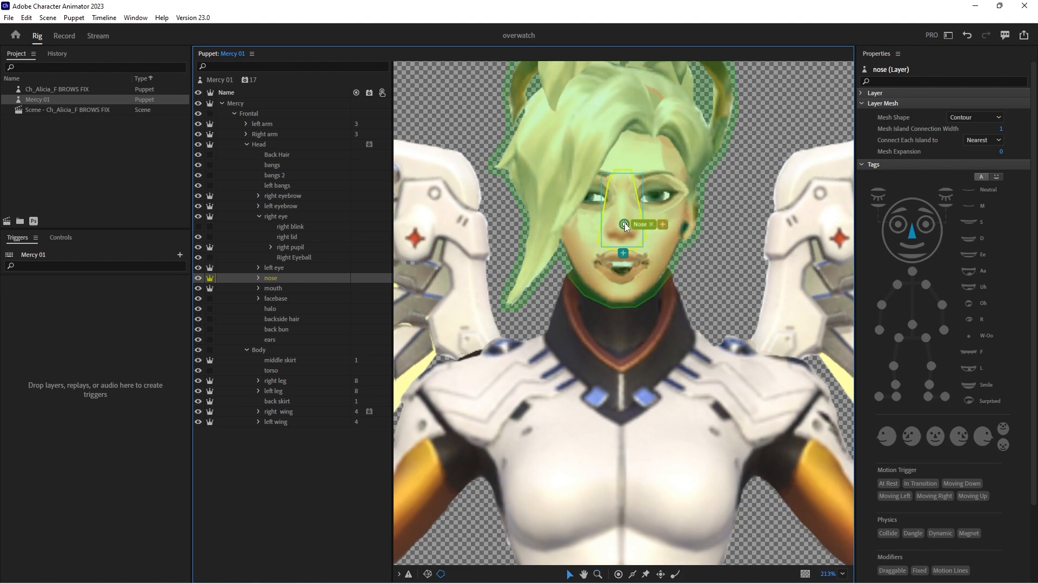
# In the Head's Face behavior, set Head Position Strength and Head Scale Strength to 0% and Parallax Strength to 200%
pyautogui.click(271, 145)
pyautogui.scroll(-10, 985, 368)
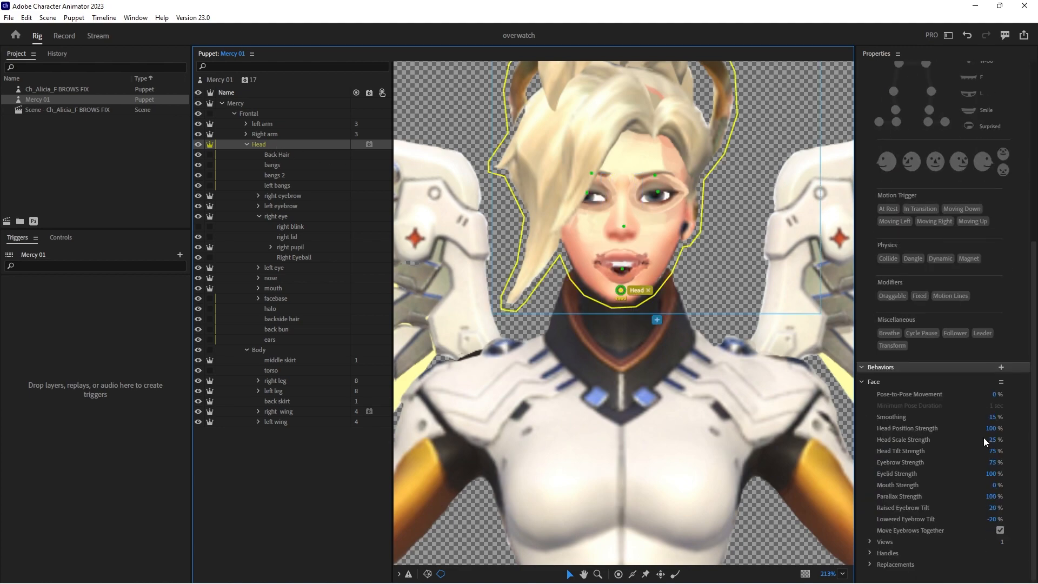
pyautogui.click(994, 429)
pyautogui.write('0')
pyautogui.press('Tab')
pyautogui.write('0')
pyautogui.press('Return')
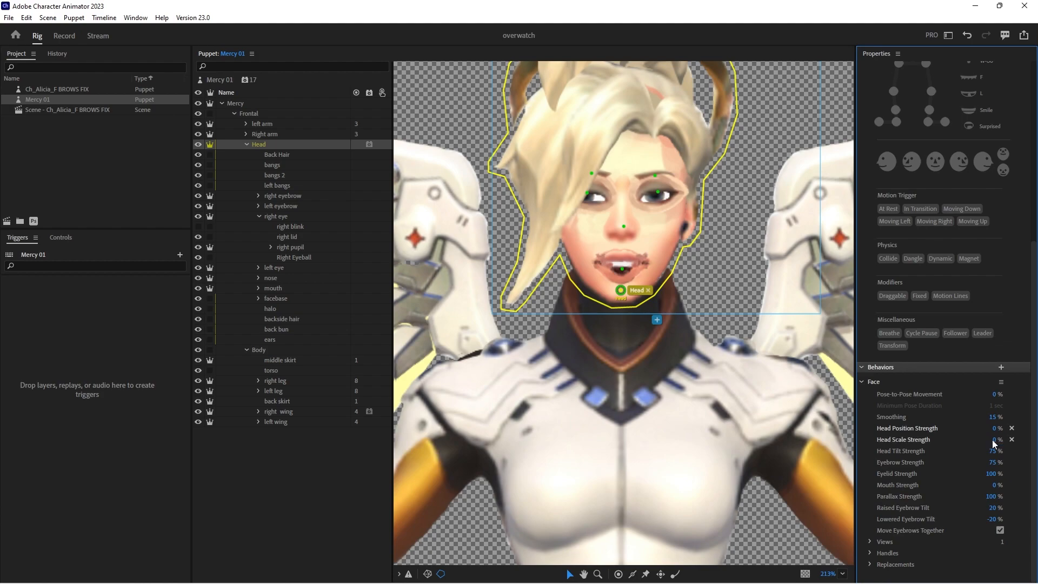
pyautogui.click(992, 496)
pyautogui.write('2')
pyautogui.press('Return')
# Check the tags of the Surprised and neutral 1 mouth shapes inside the mouth group
pyautogui.click(259, 216)
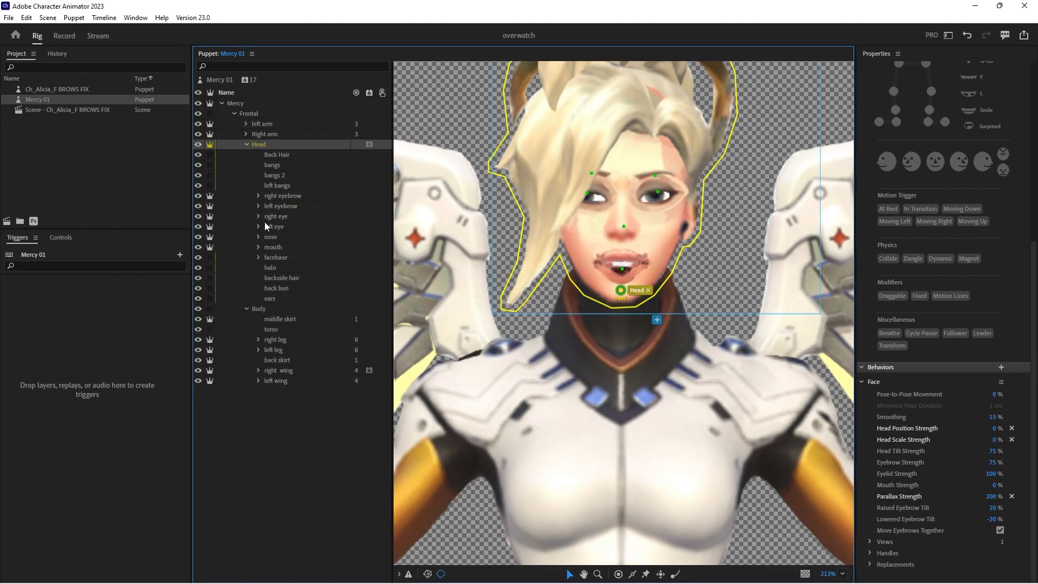
pyautogui.click(277, 249)
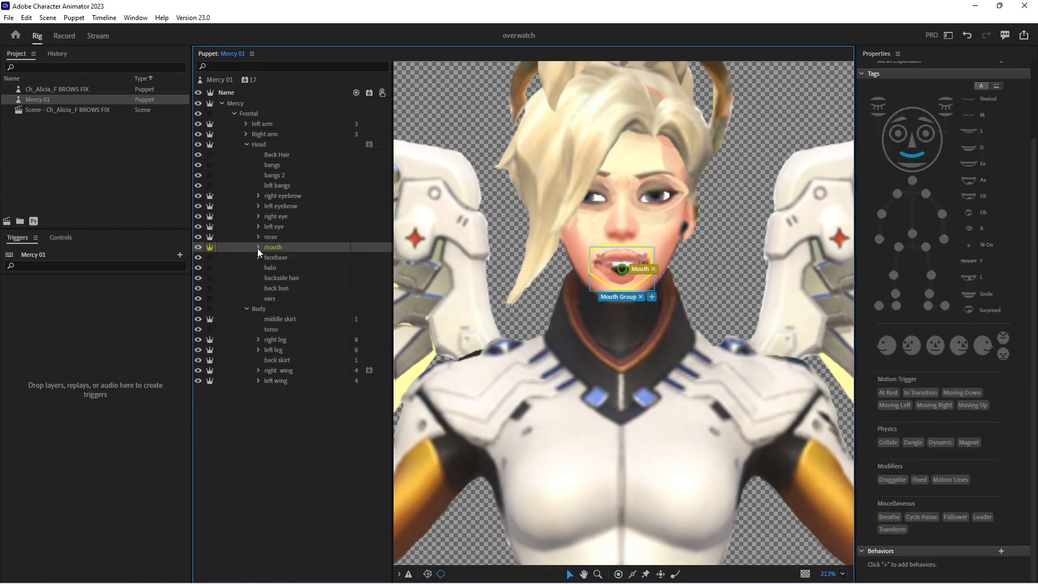
pyautogui.click(258, 248)
pyautogui.click(292, 259)
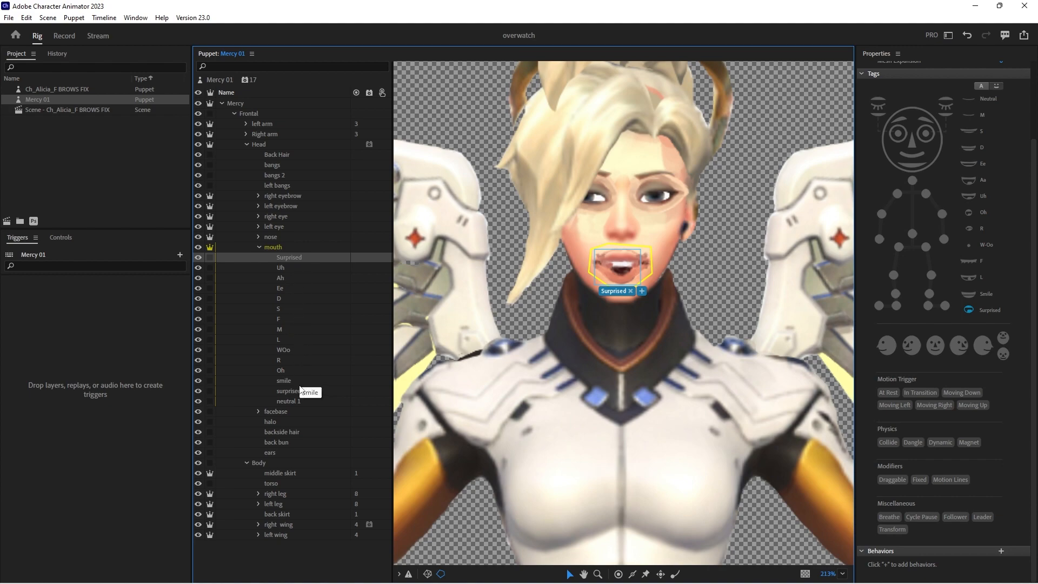
pyautogui.click(293, 401)
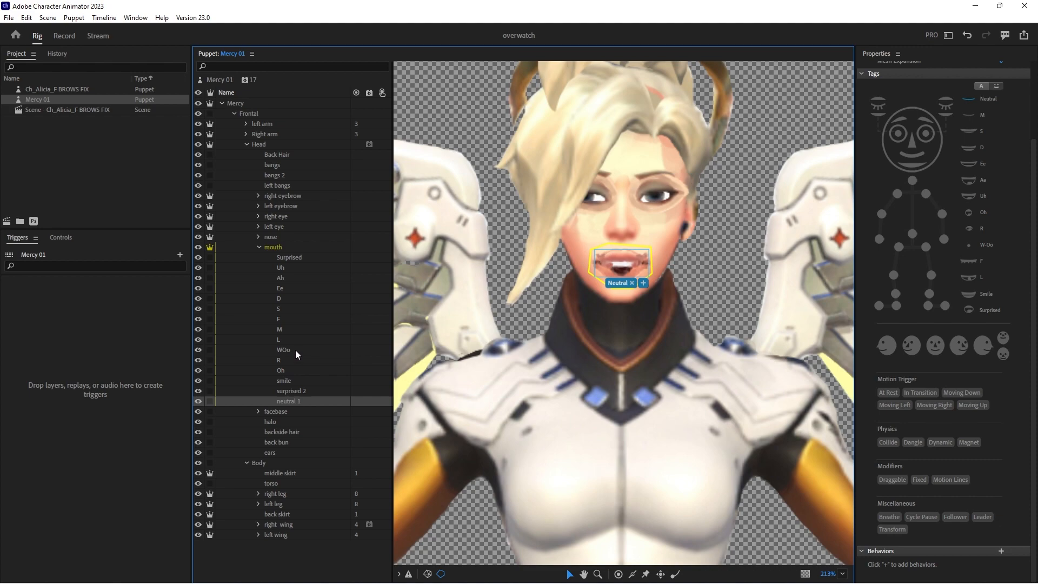
pyautogui.click(258, 246)
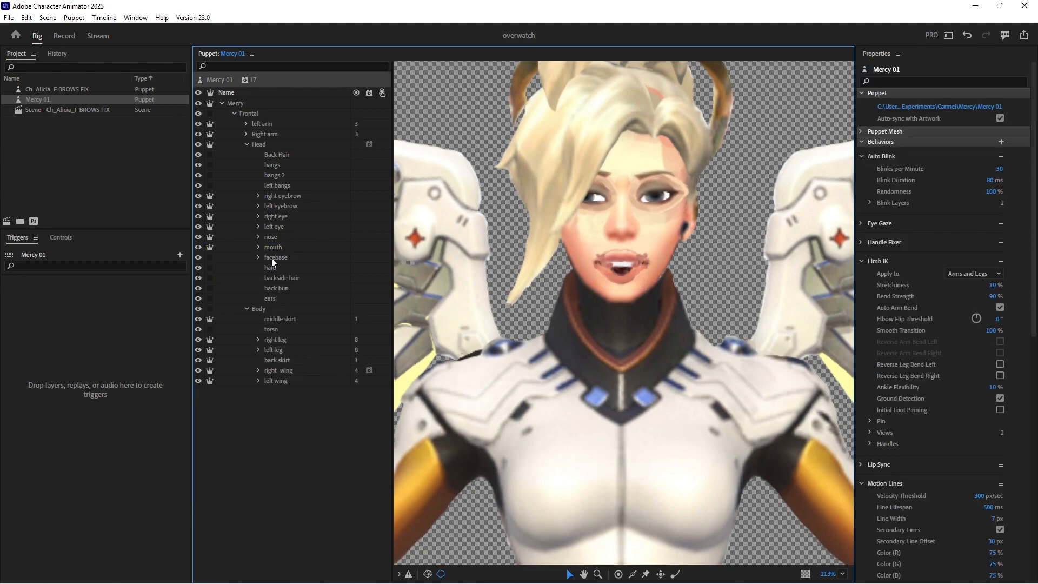
# Make the facebase layer independent and add two horizontal sticks, one above the mouth tagged Fixed and one on the chin tagged Jaw
pyautogui.click(273, 257)
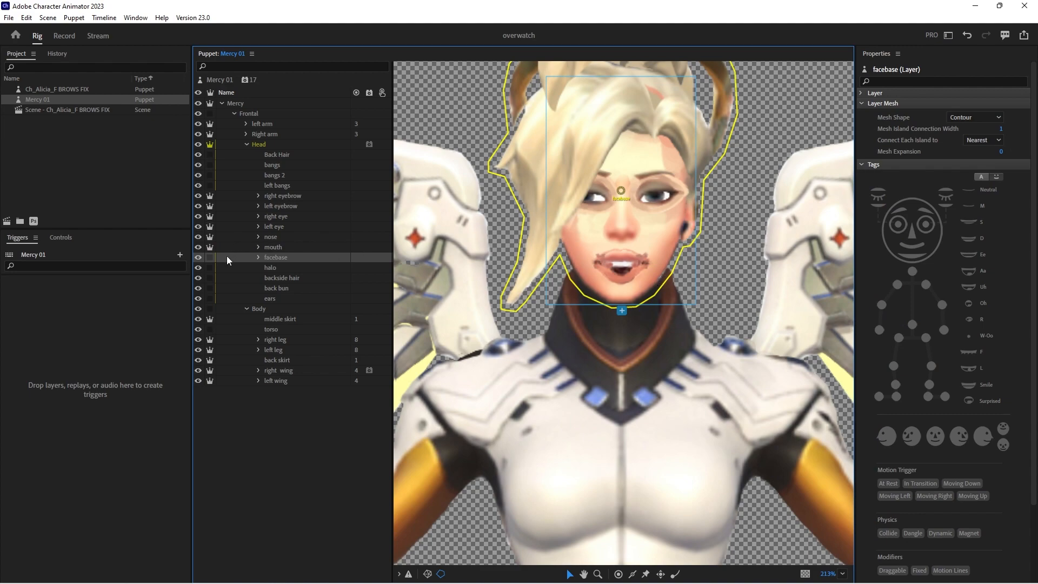
pyautogui.click(210, 258)
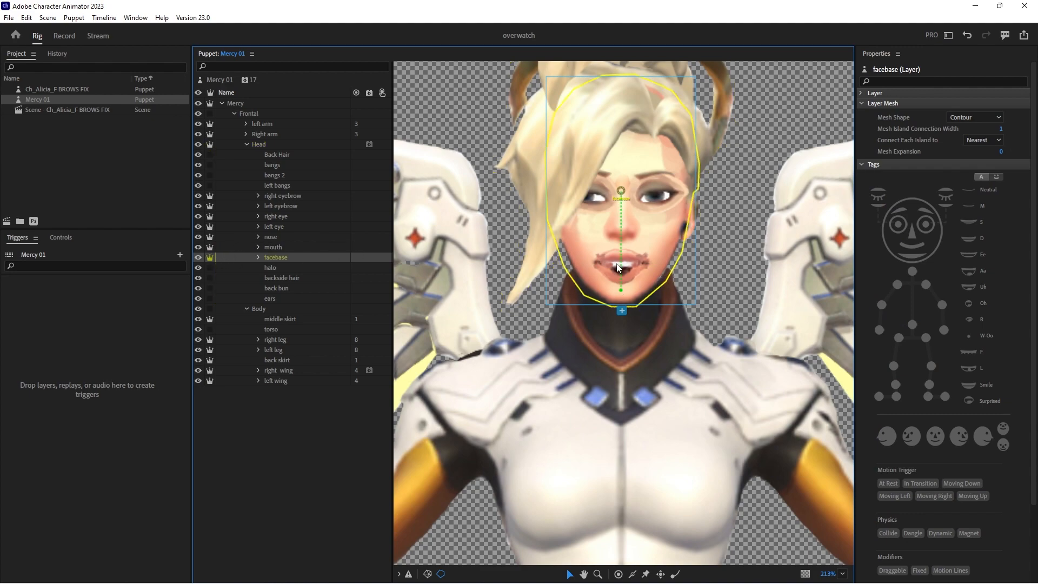
pyautogui.press('s')
pyautogui.moveTo(594, 246); pyautogui.dragTo(642, 246)
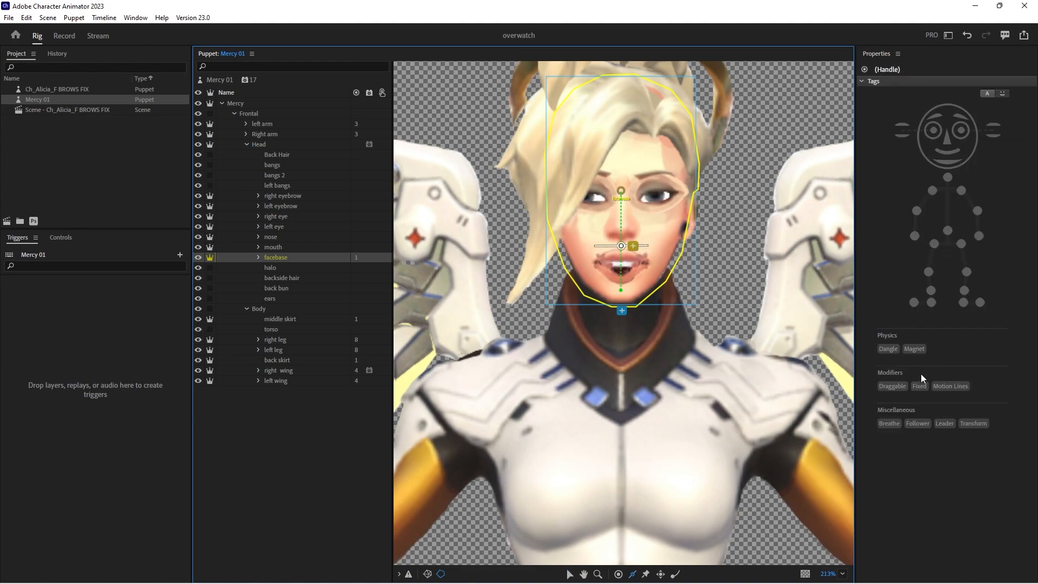
pyautogui.click(919, 385)
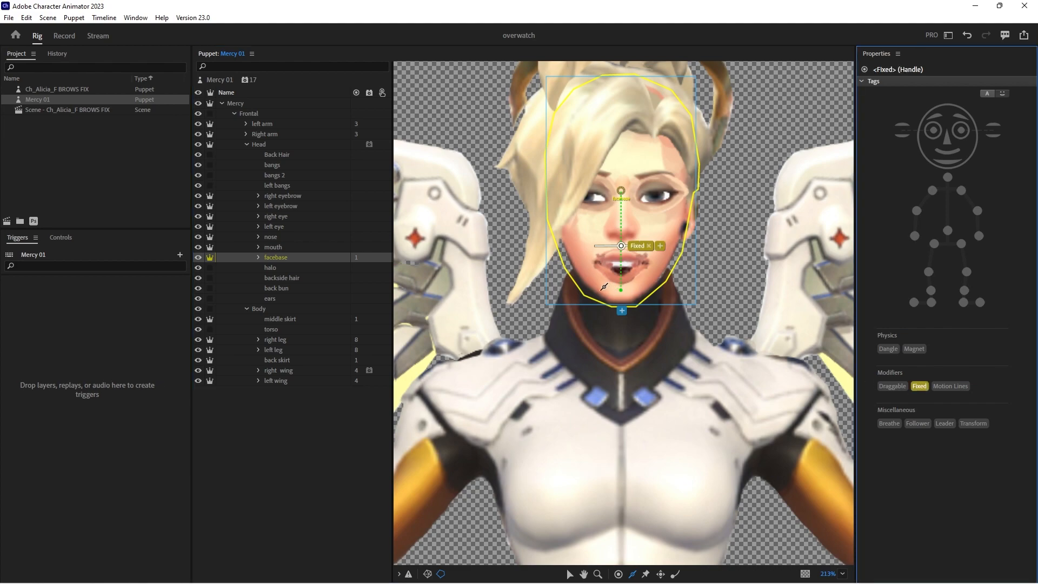
pyautogui.moveTo(617, 287); pyautogui.dragTo(640, 286)
pyautogui.click(949, 163)
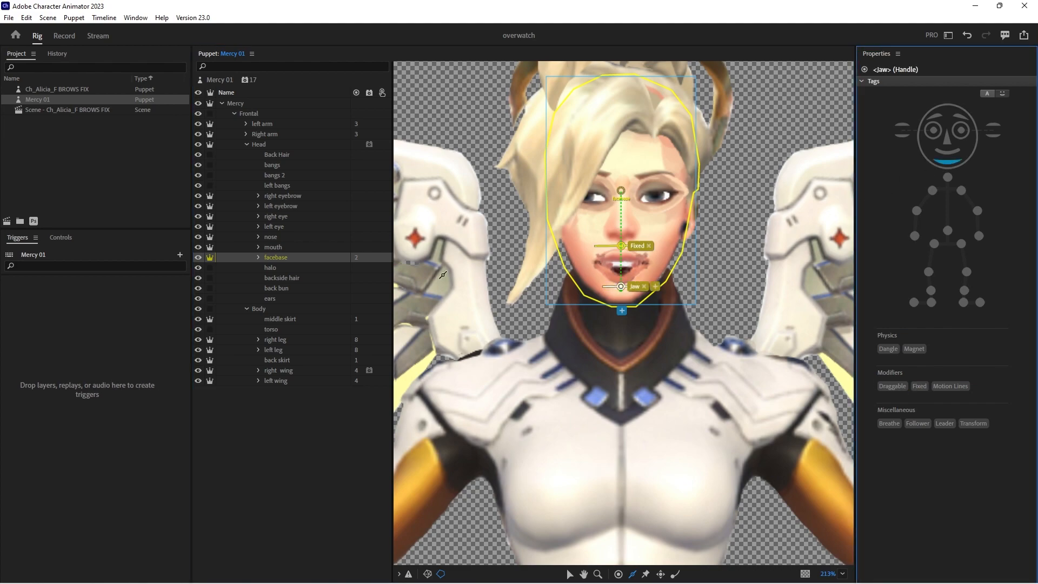
# Make the bangs layer independent and move its origin handle up to the top of the hair
pyautogui.click(296, 280)
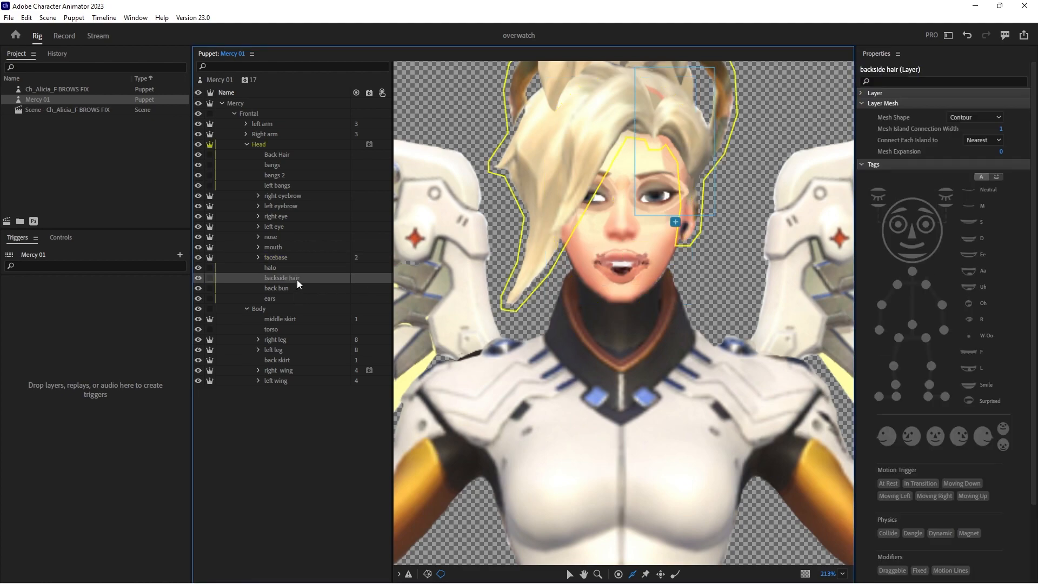
pyautogui.click(277, 165)
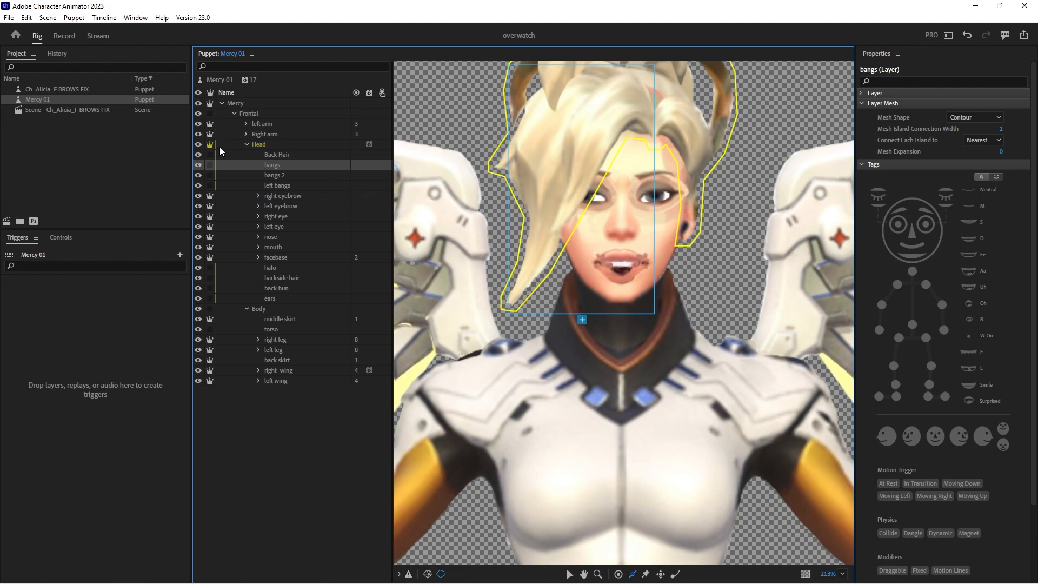
pyautogui.click(210, 165)
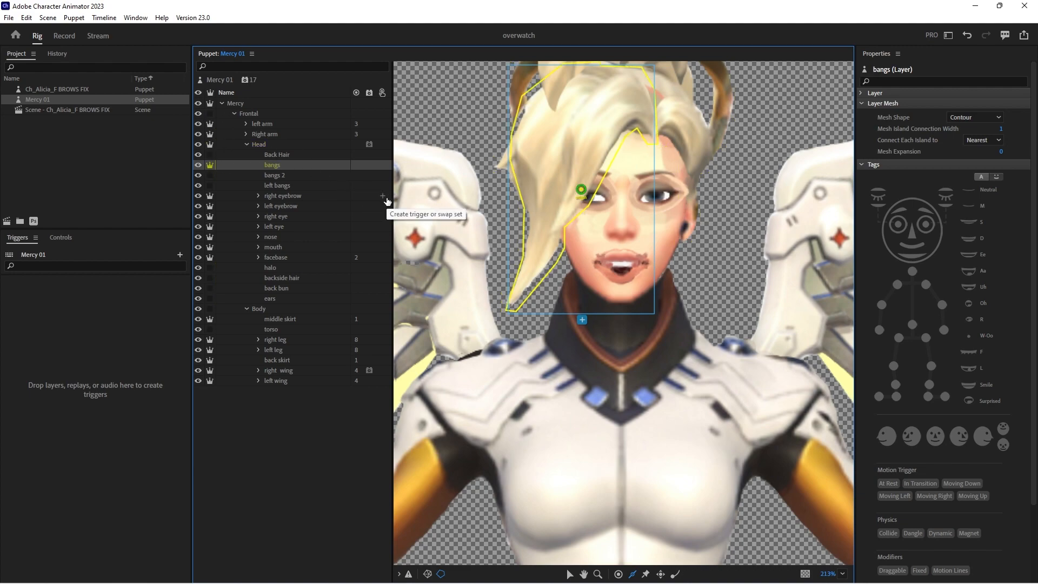
pyautogui.moveTo(582, 191); pyautogui.dragTo(630, 108)
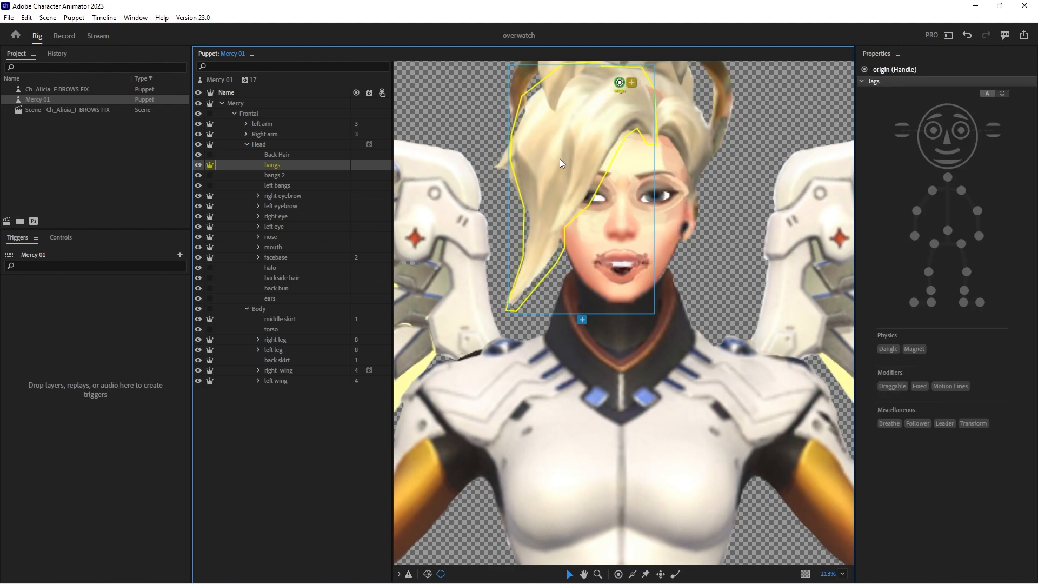
# Add a Dangle handle near the lower tip of the bangs and a Fixed pin in their upper part
pyautogui.press('s')
pyautogui.click(520, 287)
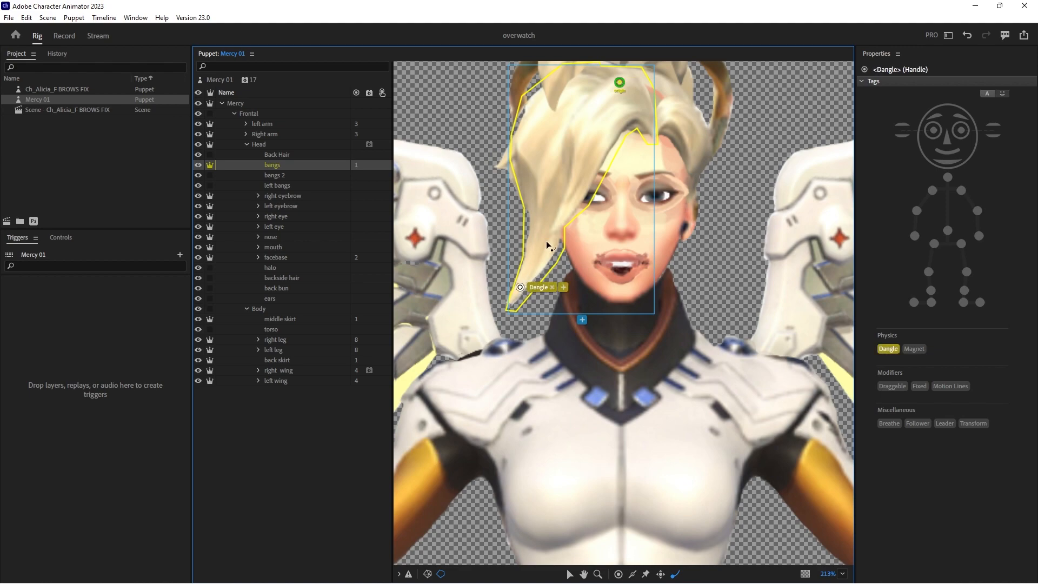
pyautogui.press('p')
pyautogui.click(544, 104)
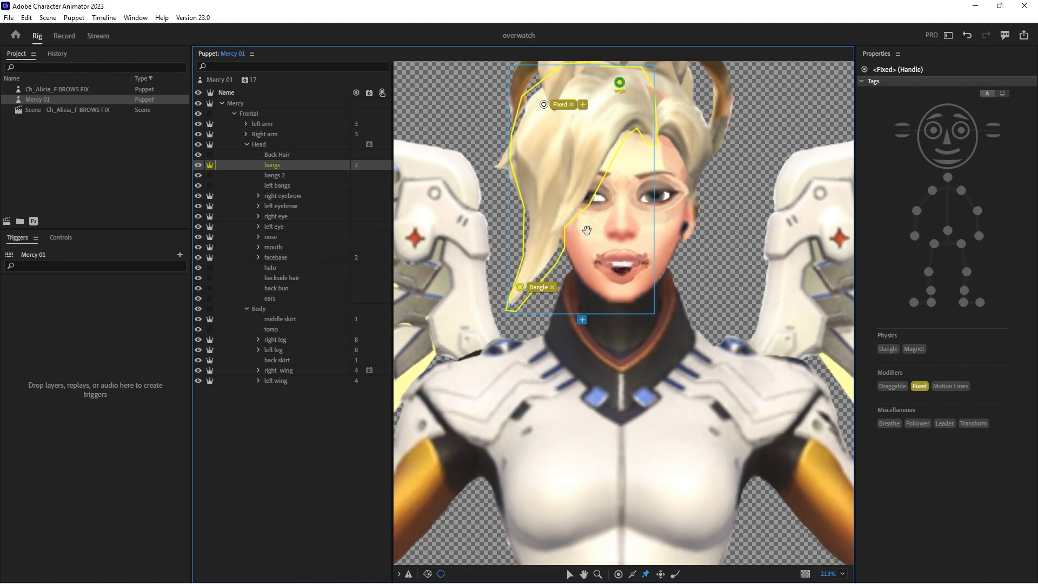
# Make the ears layer independent, tag it as Head and add a Face behavior to it
pyautogui.moveTo(621, 241); pyautogui.dragTo(610, 240)
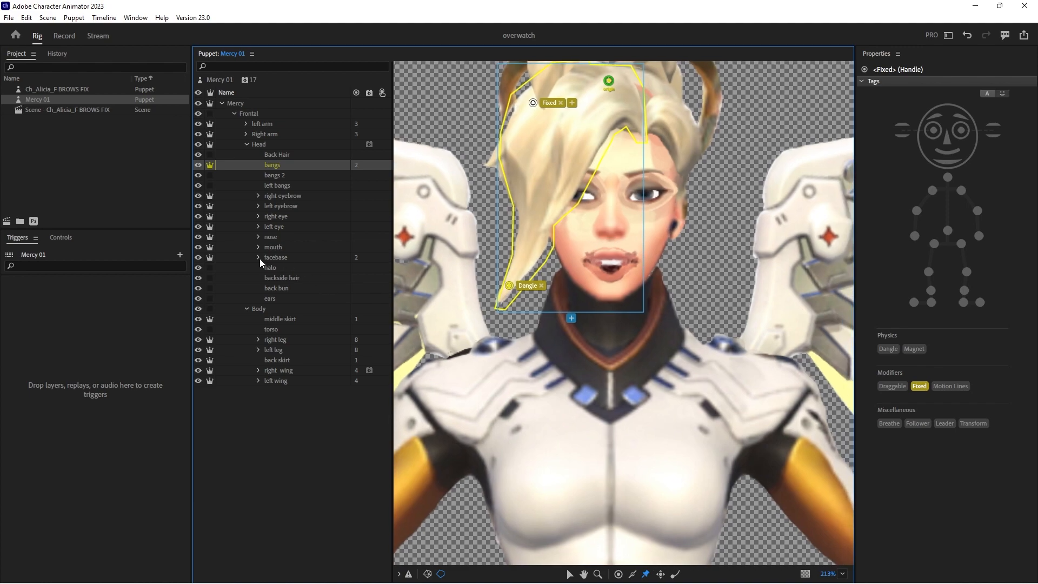
pyautogui.click(270, 298)
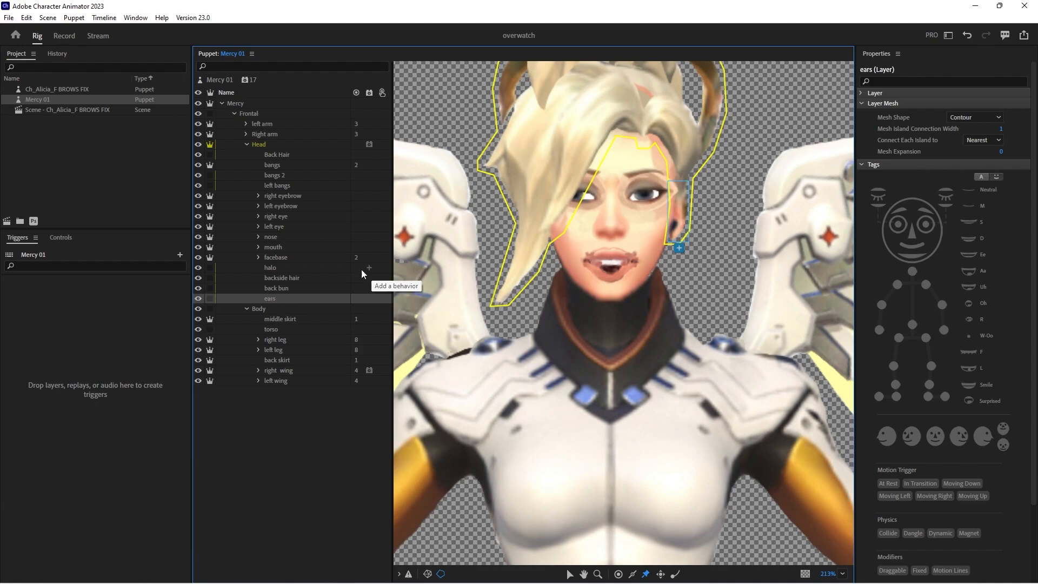
pyautogui.click(210, 298)
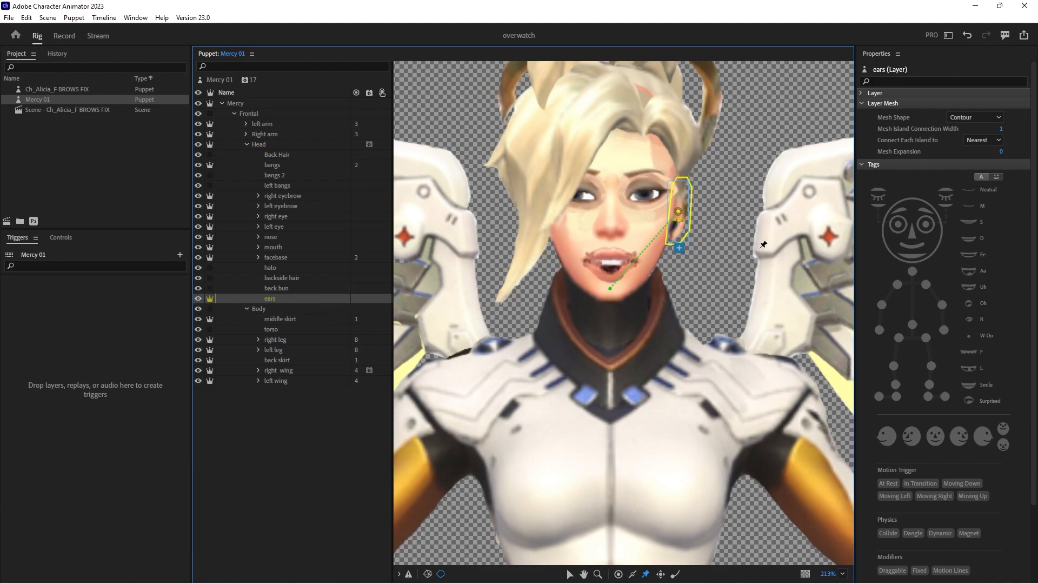
pyautogui.click(910, 201)
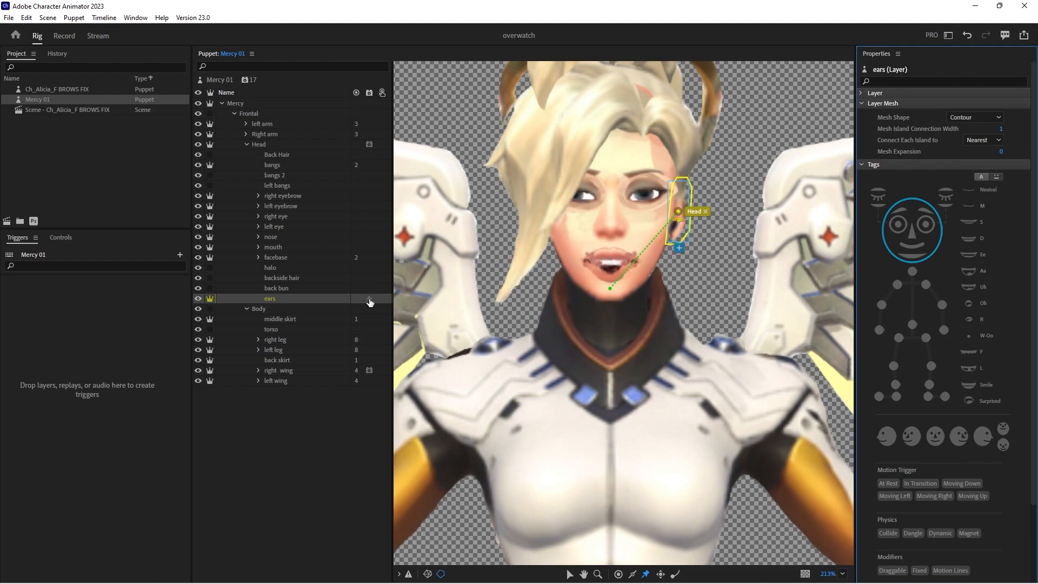
pyautogui.click(369, 298)
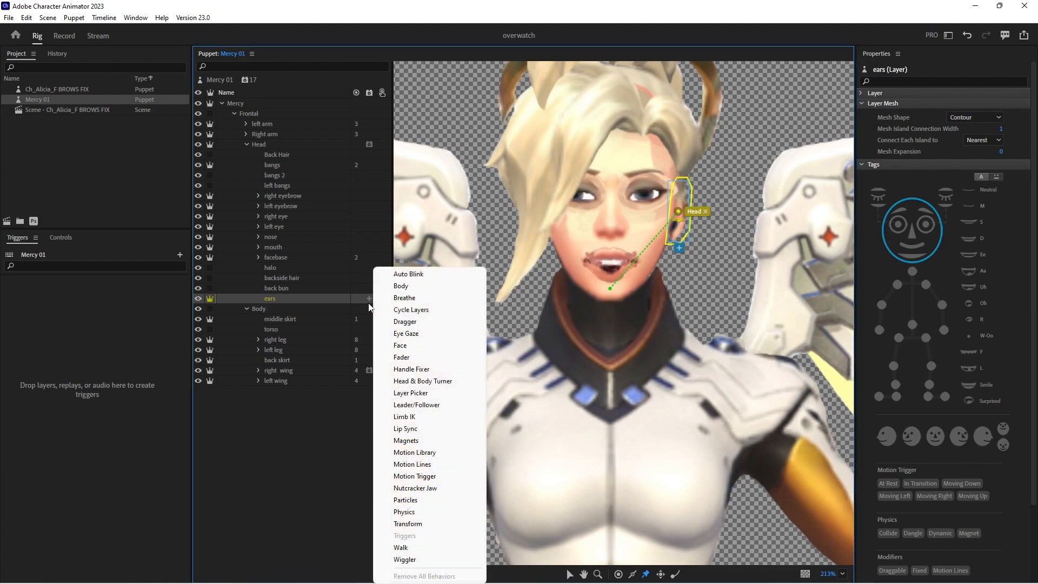
pyautogui.click(401, 346)
# In the ears' Face behavior, set Head Position Strength to -150% and Head Scale and Head Tilt Strength to 0%, and raise the ears' origin slightly
pyautogui.scroll(-5, 939, 423)
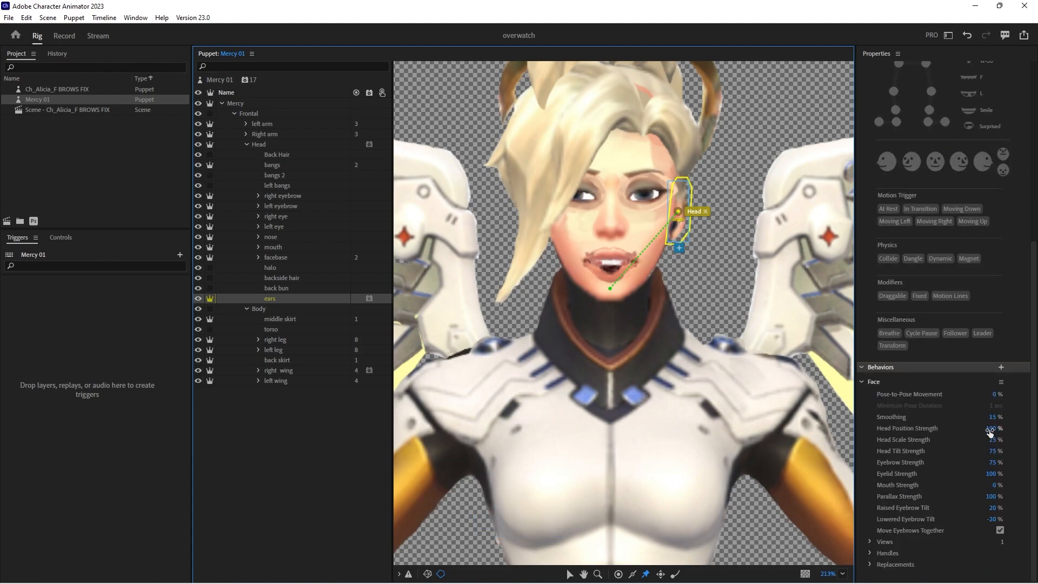
pyautogui.click(990, 429)
pyautogui.write('-150')
pyautogui.press('Return')
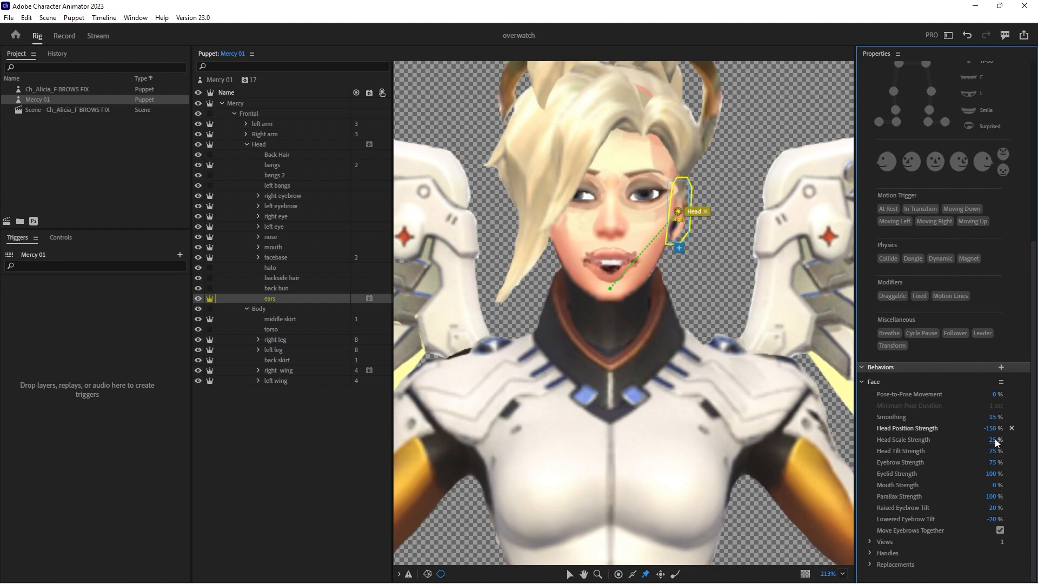
pyautogui.write('0')
pyautogui.press('Return')
pyautogui.click(989, 451)
pyautogui.write('0')
pyautogui.press('Return')
pyautogui.click(677, 204)
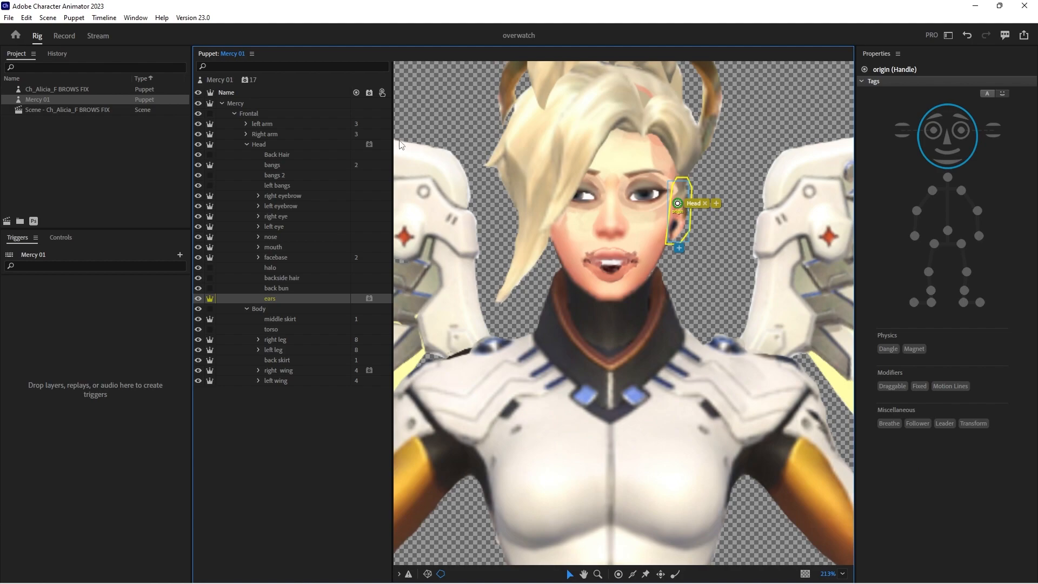
# Add handles on the Body layer's shoulders where the arms attach and tag them Left Shoulder and Right Shoulder
pyautogui.click(246, 145)
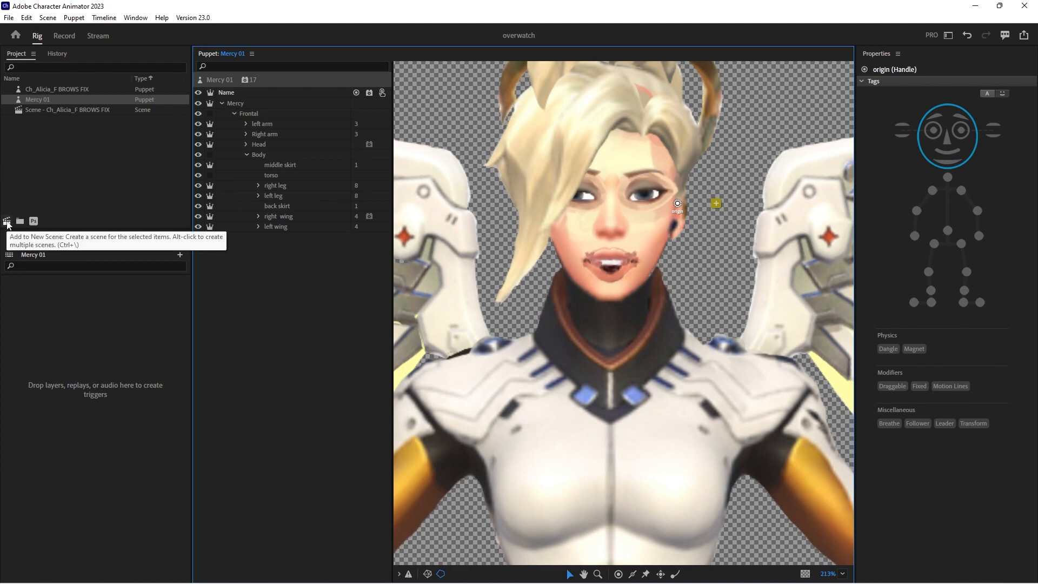
pyautogui.click(264, 154)
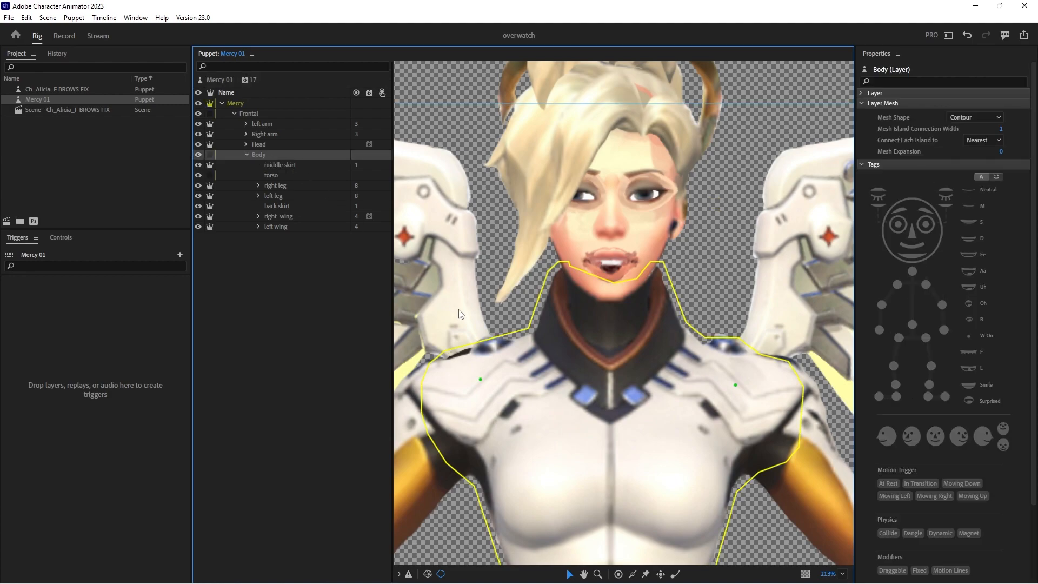
pyautogui.press('z')
pyautogui.keyDown('alt'); pyautogui.click(582, 419); pyautogui.keyUp('alt')
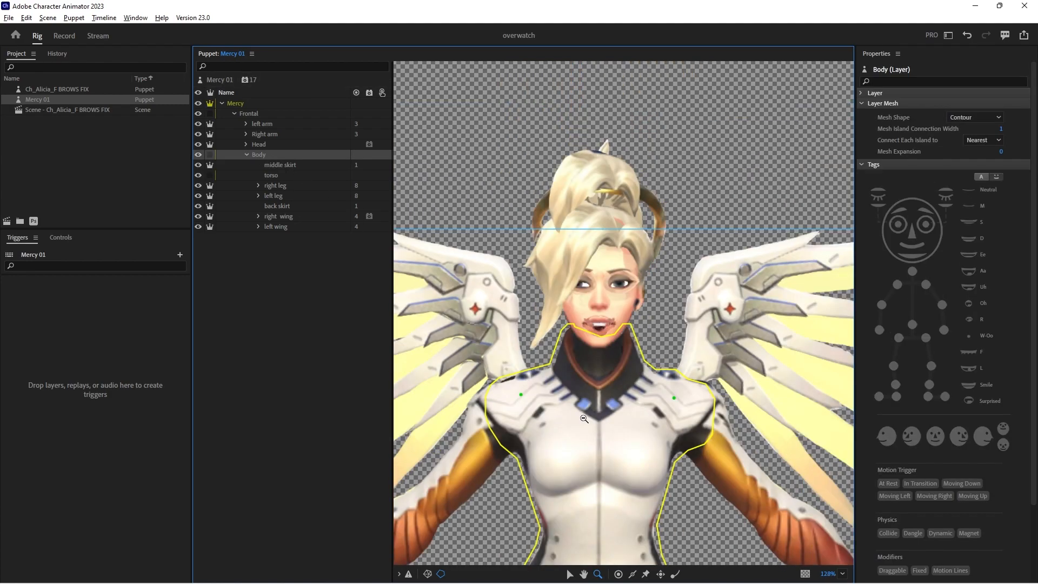
pyautogui.scroll(-4, 588, 432)
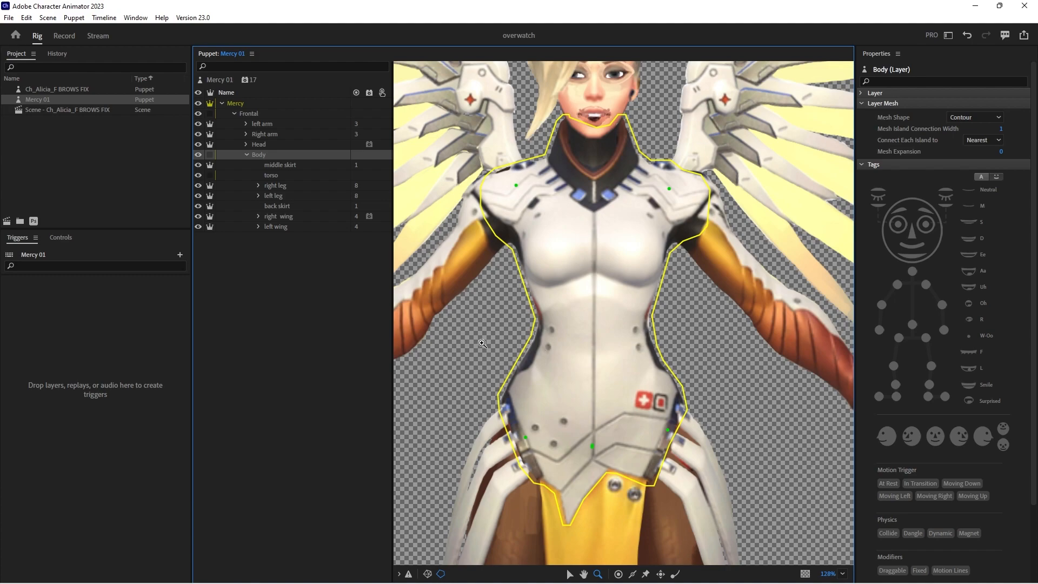
pyautogui.press('o')
pyautogui.click(670, 190)
pyautogui.click(963, 191)
pyautogui.click(516, 187)
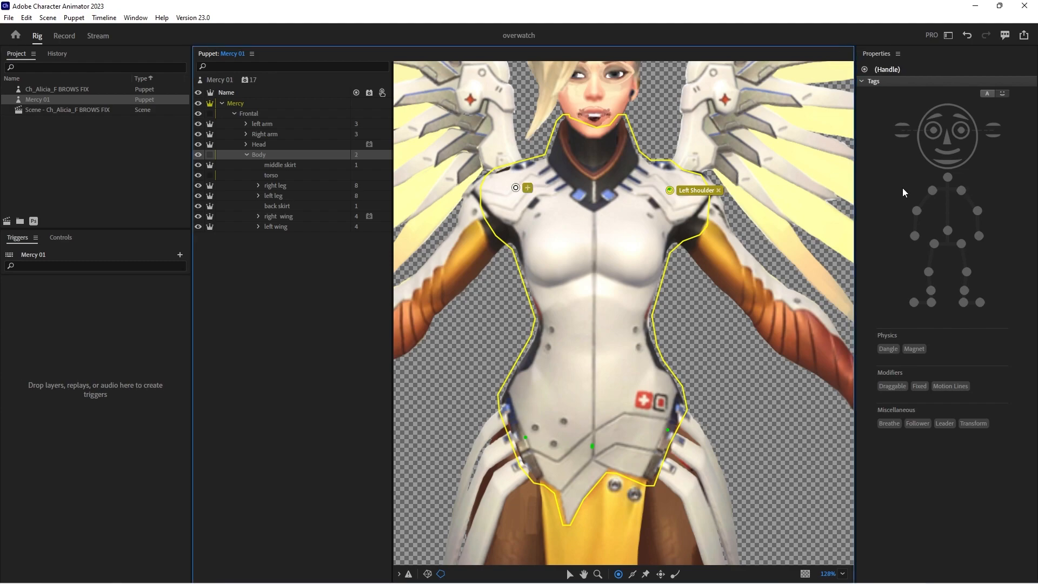
pyautogui.click(933, 190)
# Add handles on the Body layer's hips where the legs attach and tag them Left Hip and Right Hip
pyautogui.click(664, 429)
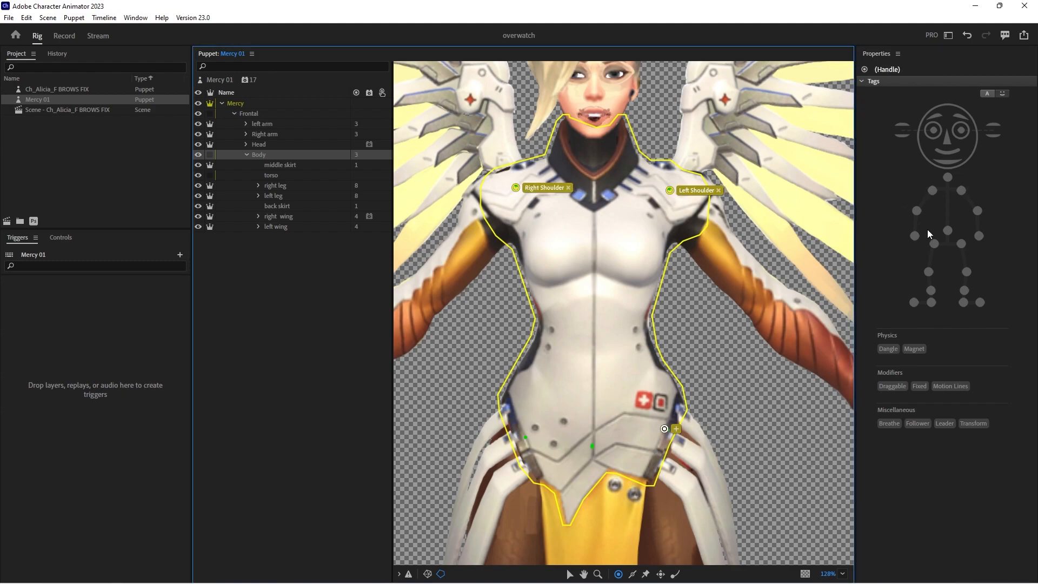
pyautogui.click(961, 245)
pyautogui.click(527, 439)
pyautogui.click(932, 244)
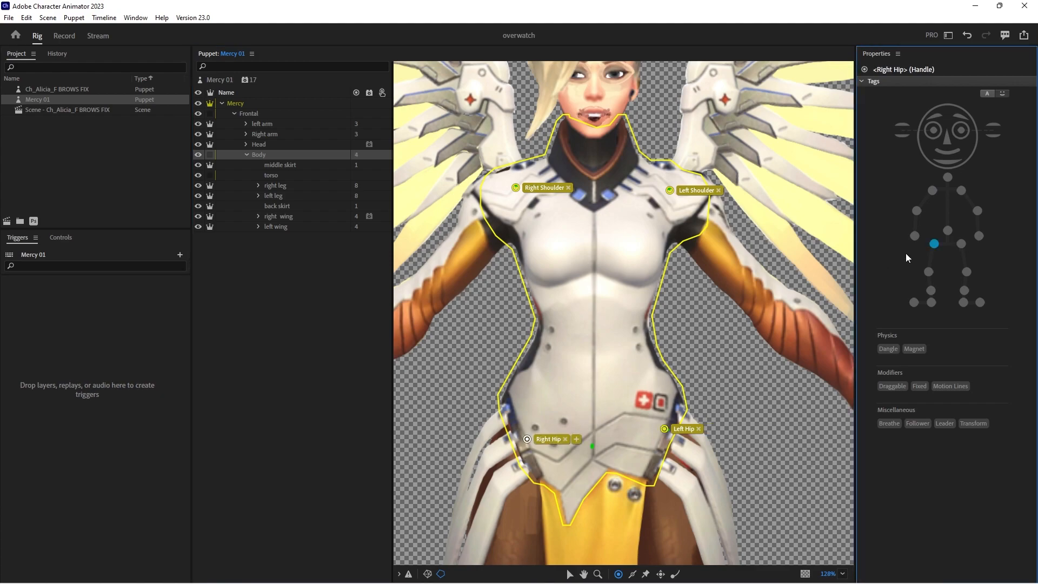
# Add the Neck tag to the Head layer alongside its Head tag
pyautogui.click(267, 144)
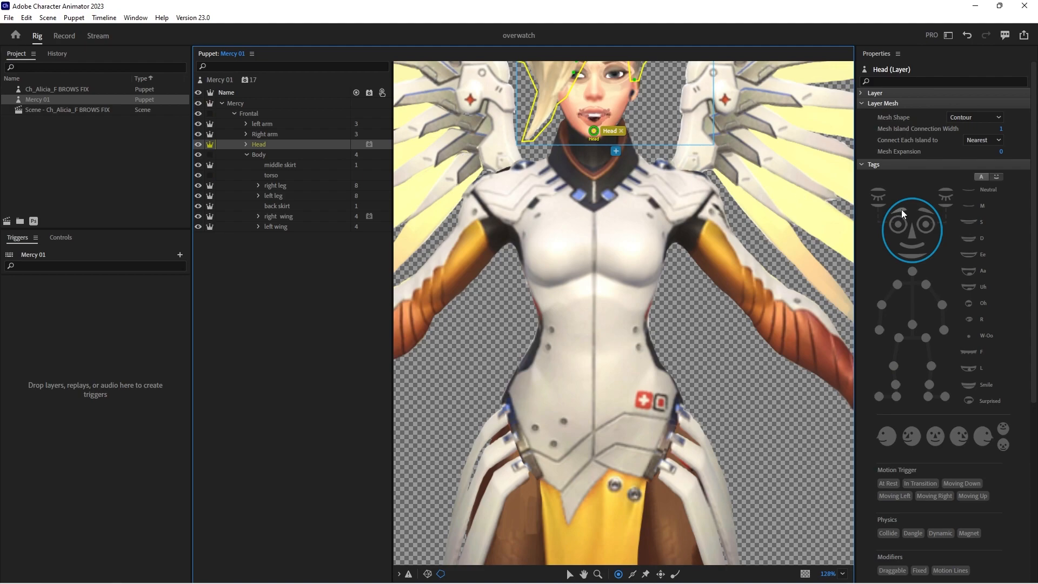
pyautogui.click(912, 271)
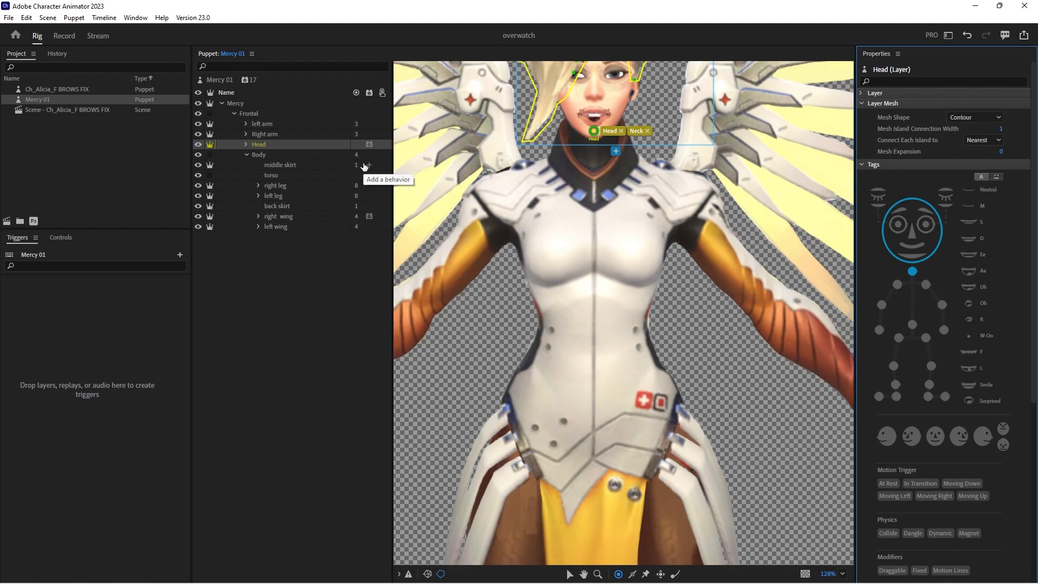
# Create a new scene from the Mercy 01 puppet and bring up its Transform settings
pyautogui.click(7, 221)
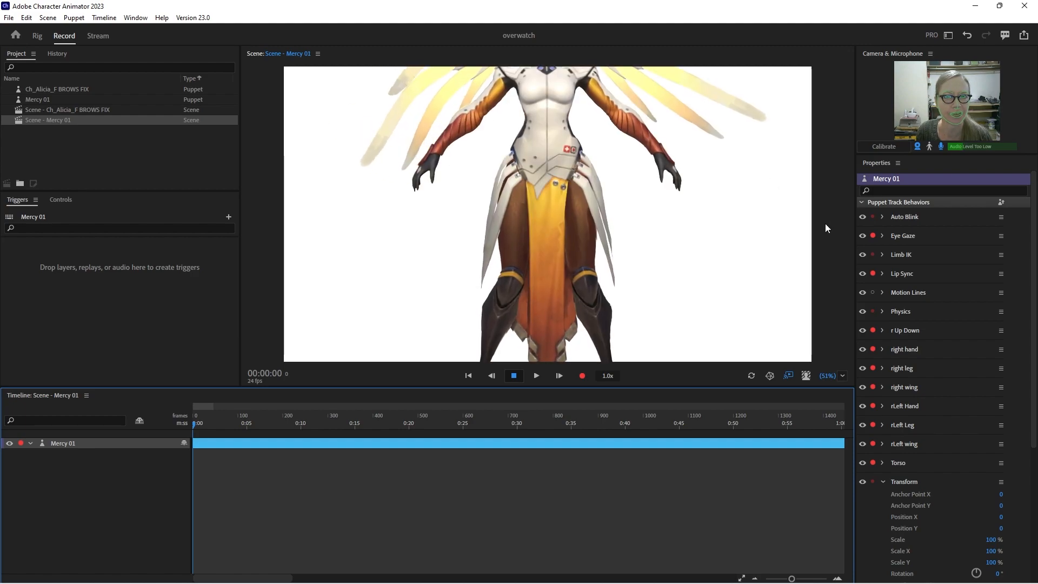
pyautogui.scroll(-3, 887, 437)
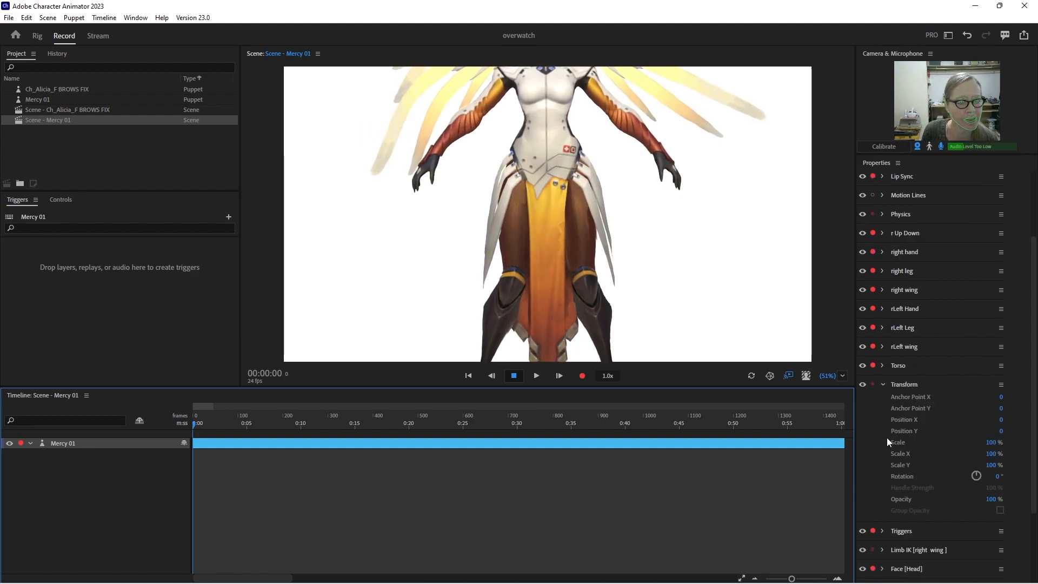
# Scale the Mercy 01 puppet in the scene down to 56%
pyautogui.moveTo(992, 443); pyautogui.dragTo(994, 469)
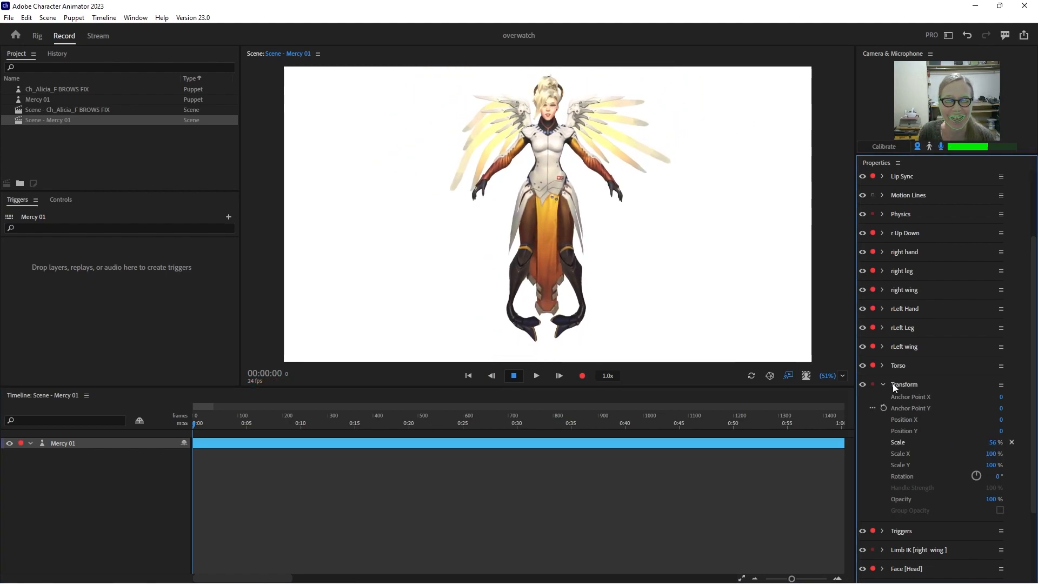
# Return to rigging the Mercy 01 puppet and create a trigger swap set from the right leg's foot group
pyautogui.click(36, 36)
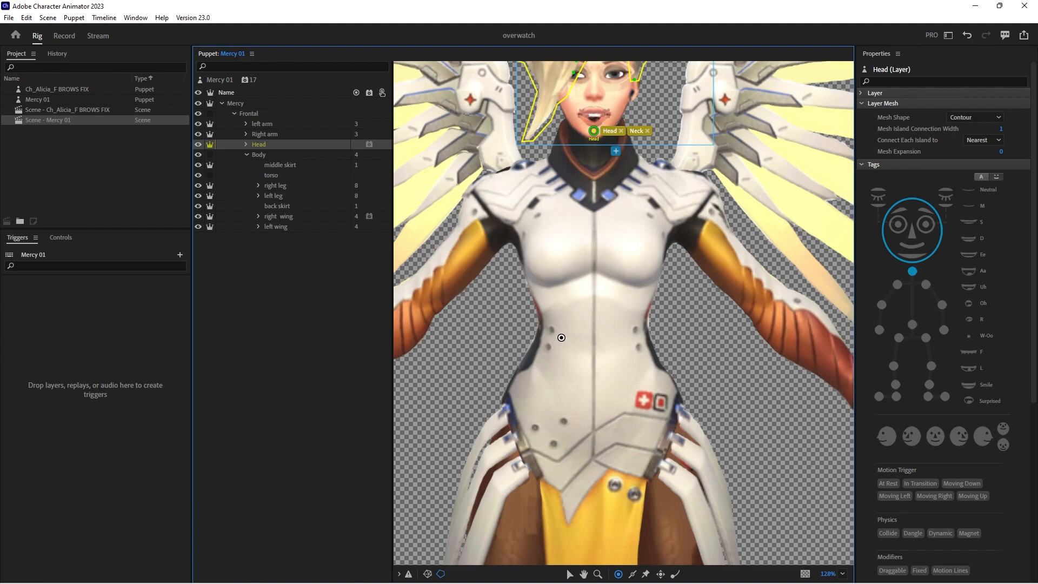
pyautogui.click(567, 354)
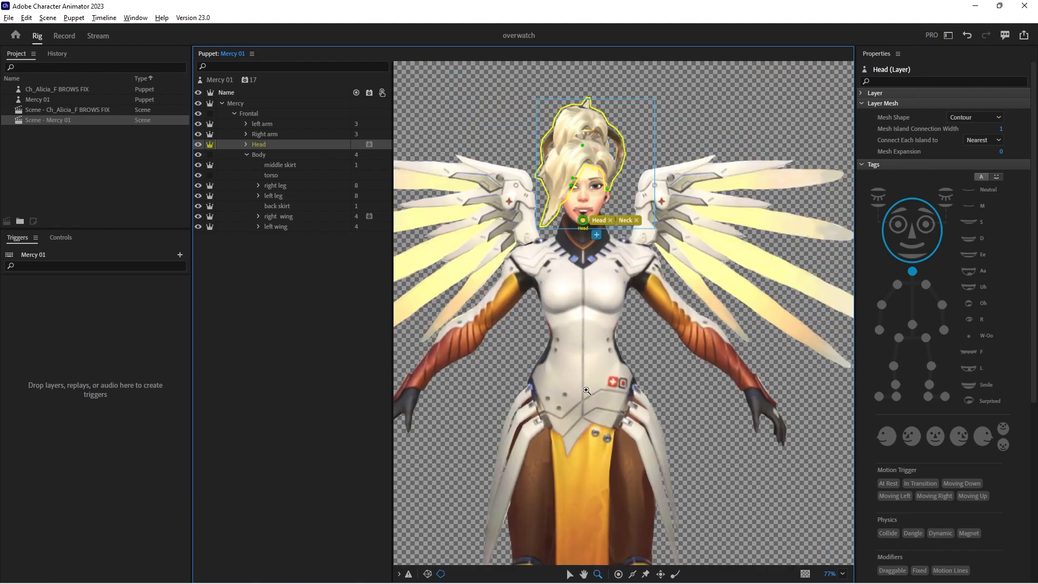
pyautogui.moveTo(585, 395); pyautogui.dragTo(577, 103)
pyautogui.moveTo(577, 214); pyautogui.dragTo(578, 192)
pyautogui.click(262, 187)
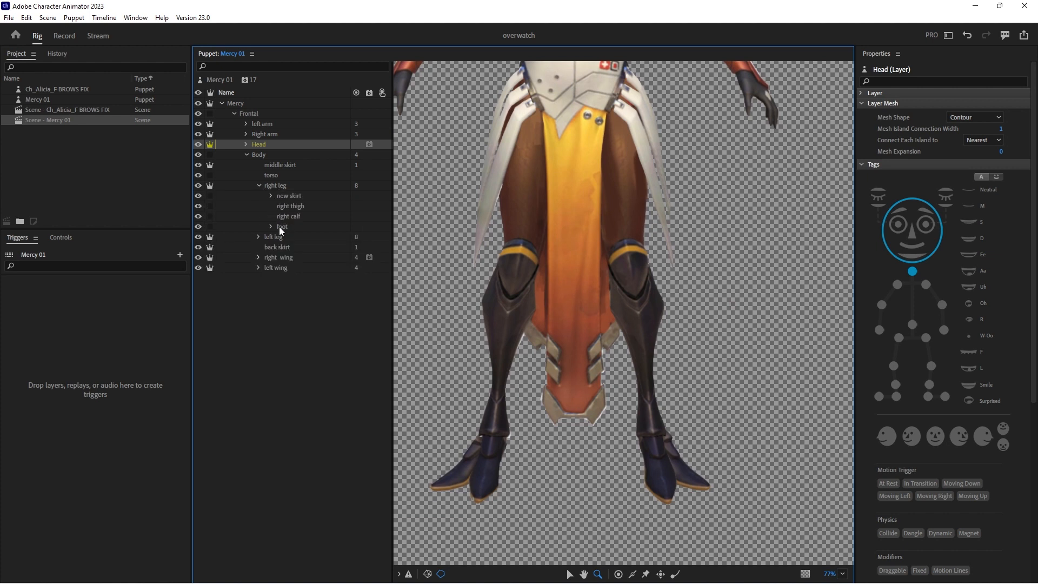
pyautogui.moveTo(281, 226); pyautogui.dragTo(280, 439)
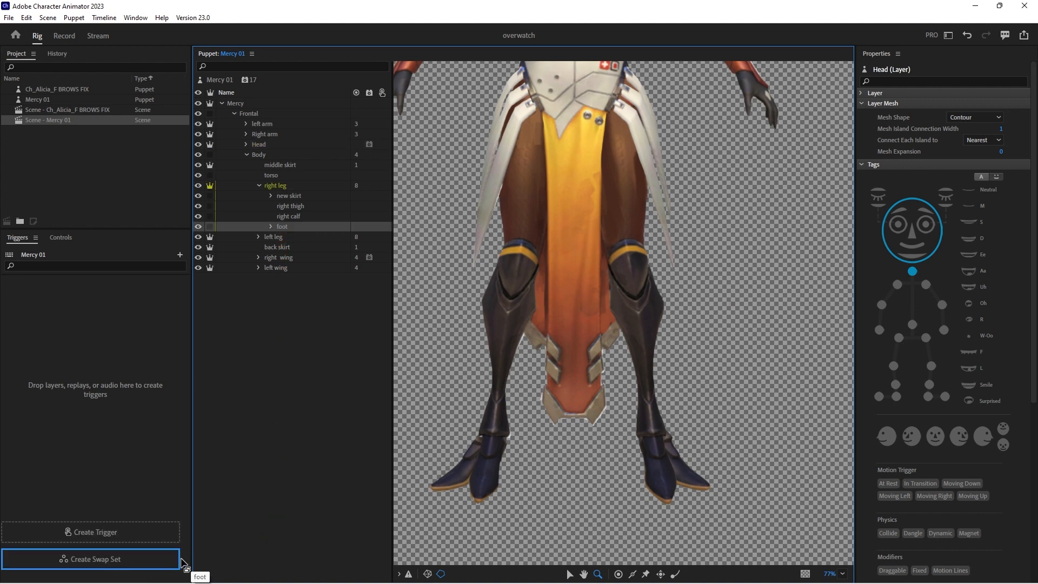
pyautogui.moveTo(182, 560); pyautogui.dragTo(181, 557)
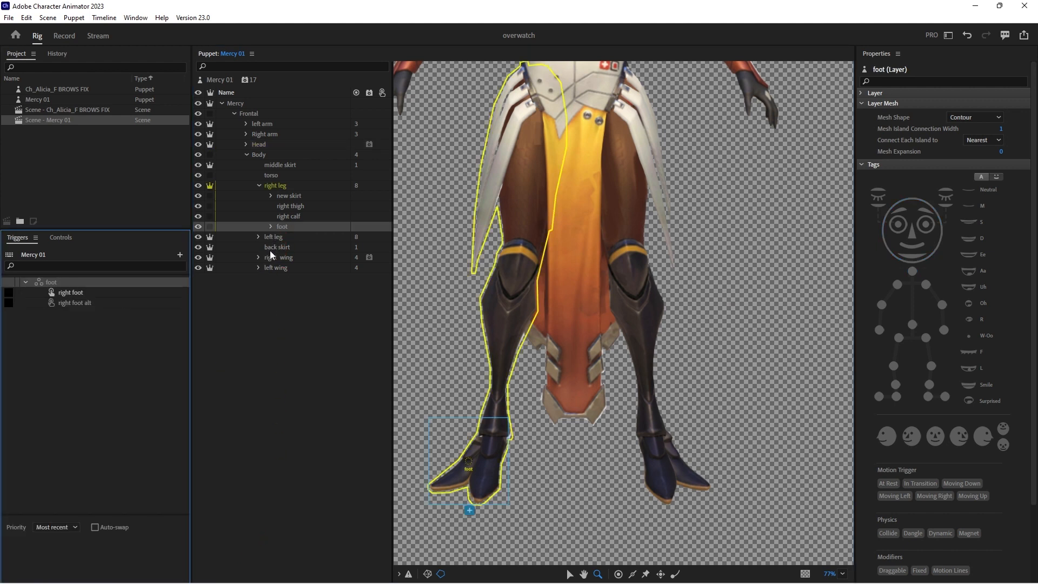
# Create a second trigger swap set from the left leg's foot group
pyautogui.click(259, 238)
pyautogui.moveTo(271, 277); pyautogui.dragTo(268, 467)
pyautogui.moveTo(197, 557); pyautogui.dragTo(149, 559)
# Rename the two foot swap sets "left foot" and "right foot" to match their legs
pyautogui.rightClick(53, 316)
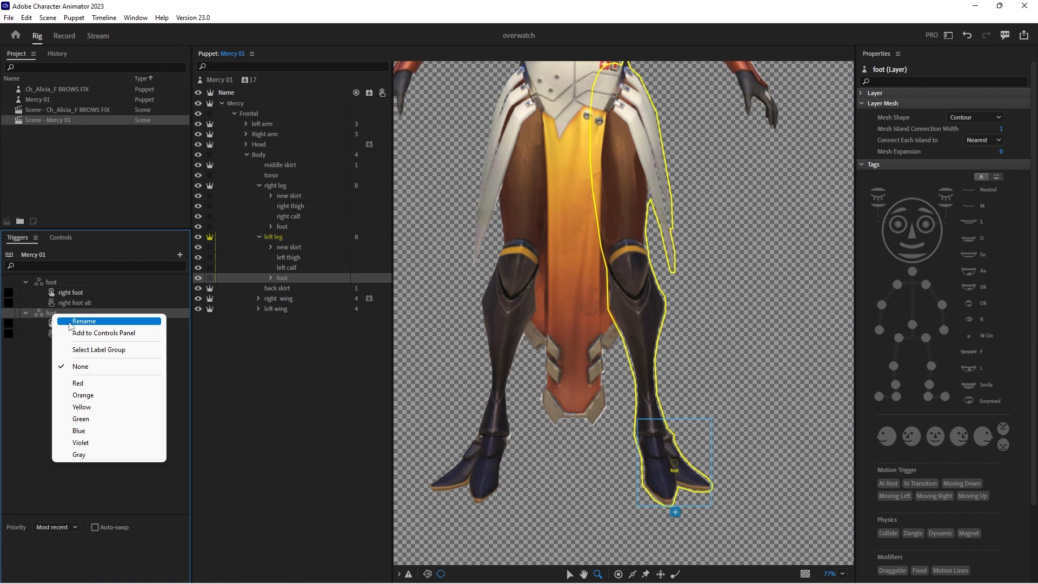
pyautogui.click(54, 320)
pyautogui.write('left foot')
pyautogui.press('Return')
pyautogui.rightClick(53, 282)
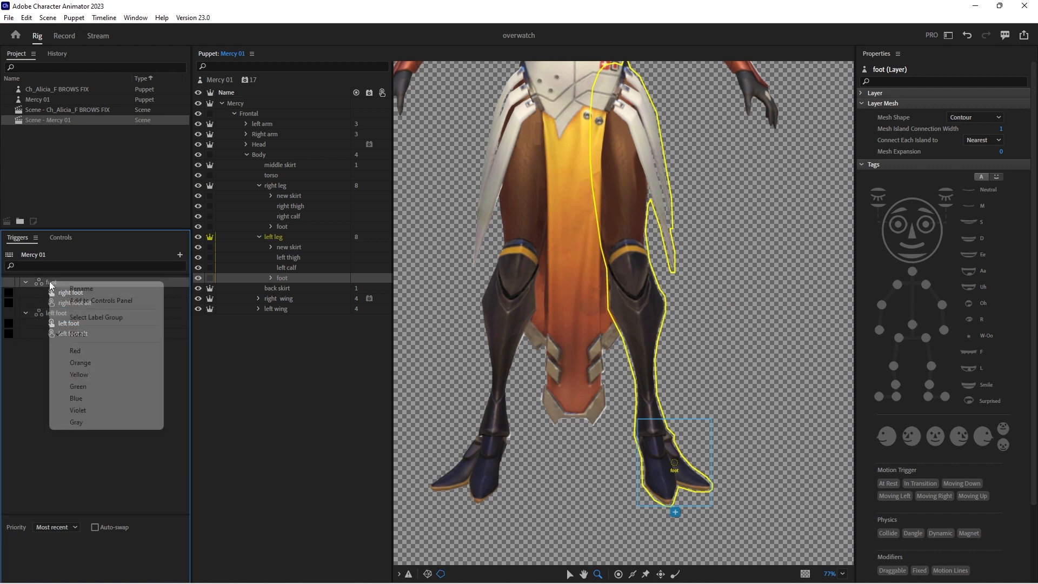
pyautogui.click(56, 286)
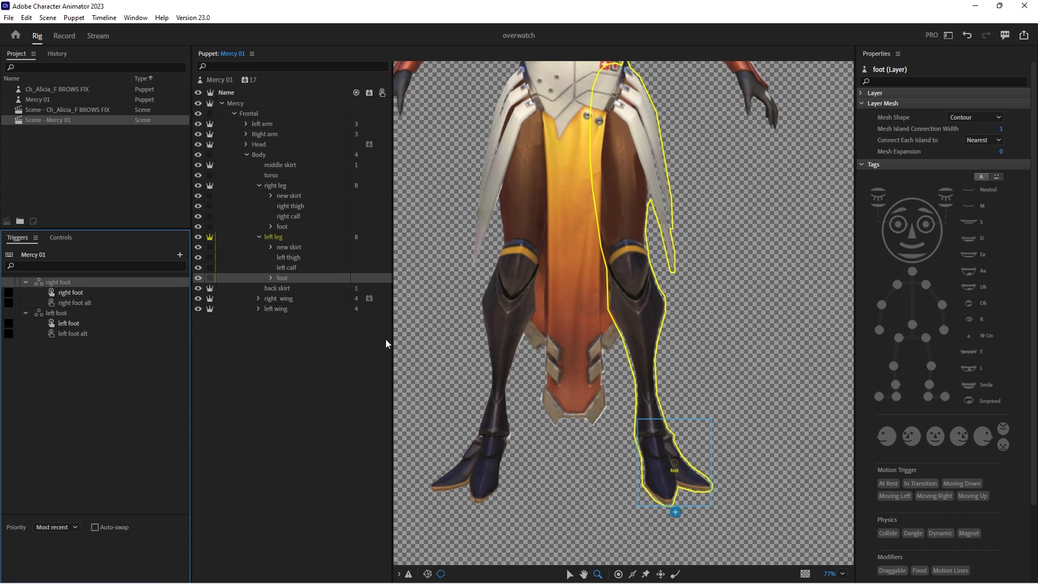
# Lower the Left Heel and Right Heel handles toward the soles and adjust the Left Toe handle on the leg layers
pyautogui.click(292, 238)
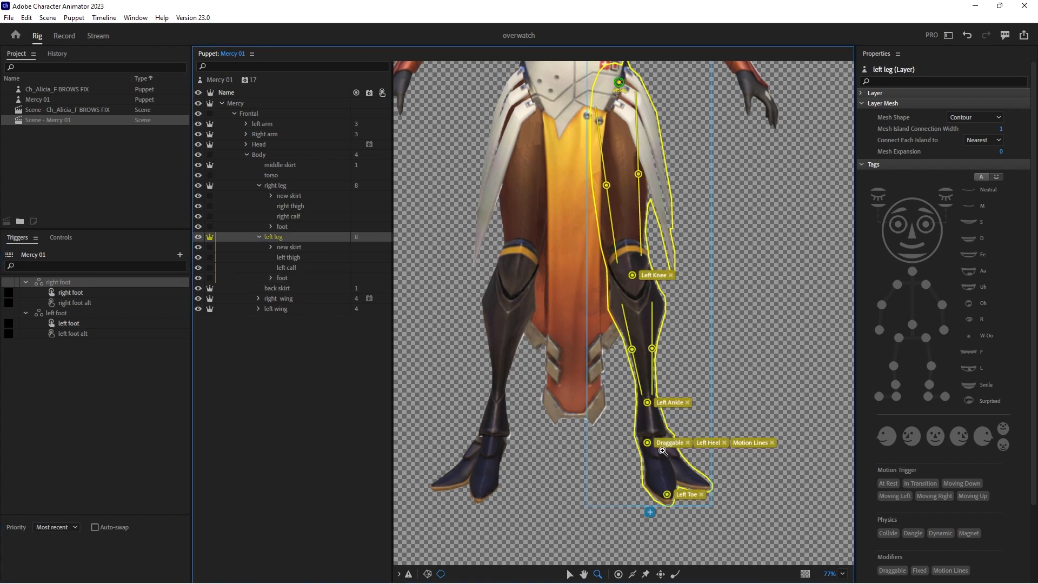
pyautogui.moveTo(648, 443); pyautogui.dragTo(671, 492)
pyautogui.click(648, 478)
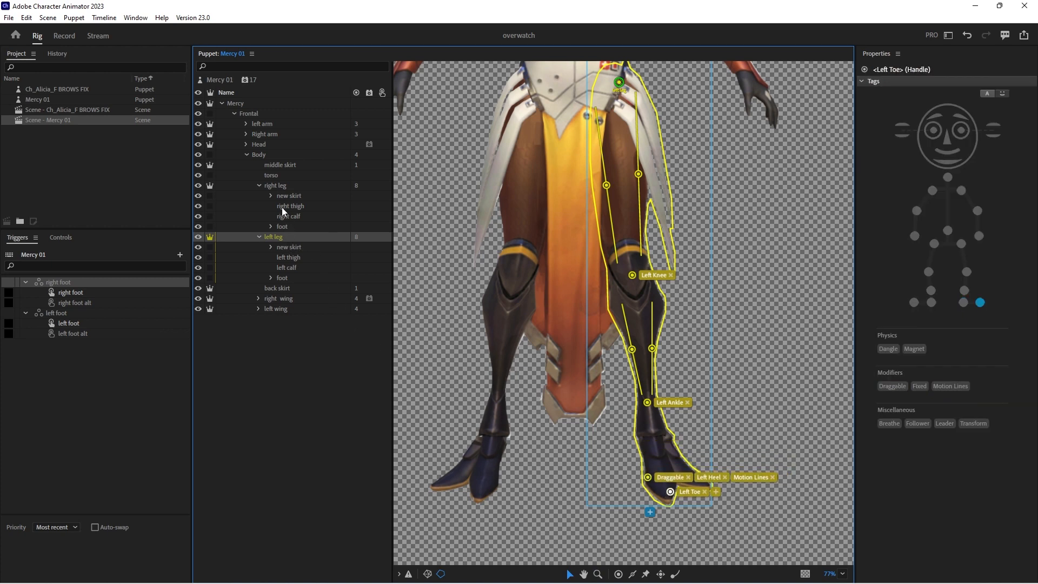
pyautogui.click(275, 185)
pyautogui.moveTo(501, 450); pyautogui.dragTo(499, 472)
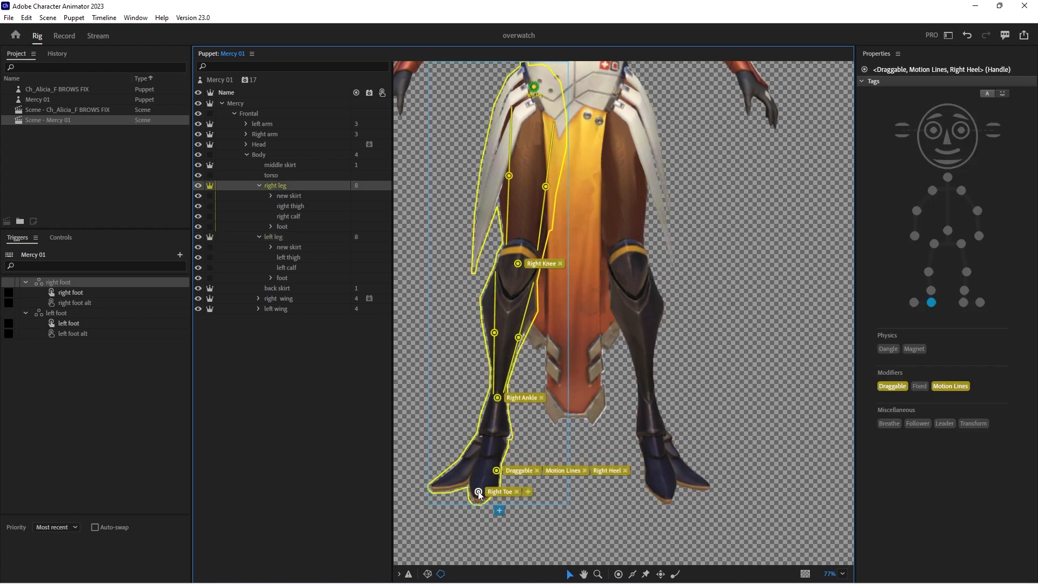
# Check the feet in the scene, readjust the handles on the right foot, and return to the scene to recheck the pose
pyautogui.click(63, 36)
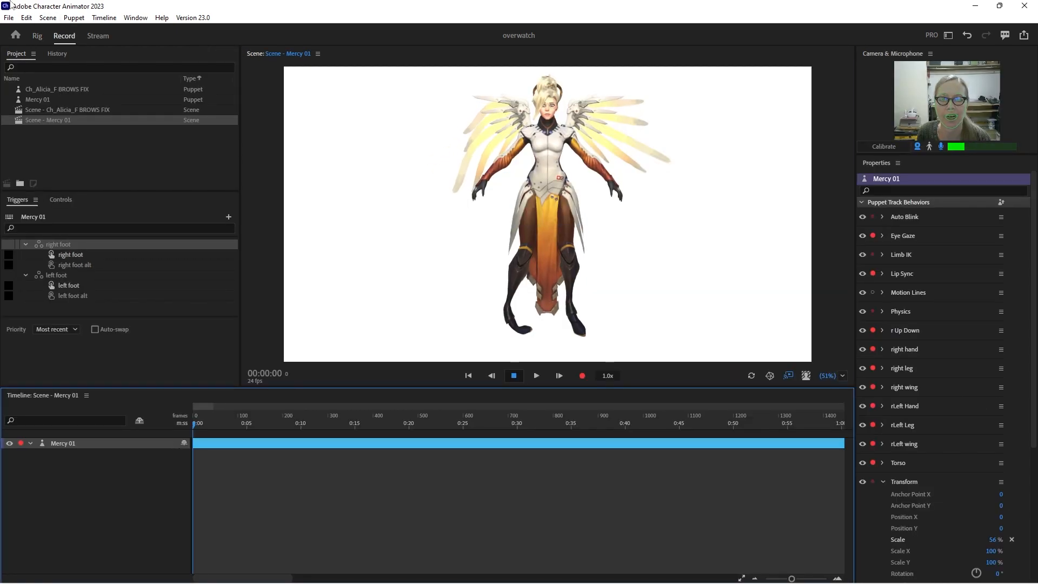
pyautogui.click(37, 35)
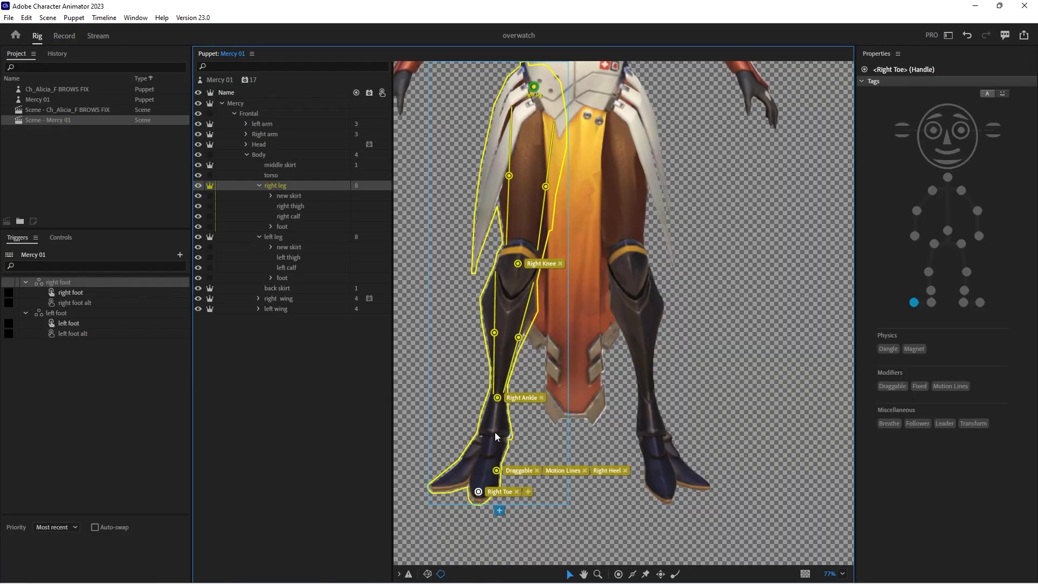
pyautogui.moveTo(498, 473); pyautogui.dragTo(475, 491)
pyautogui.click(63, 36)
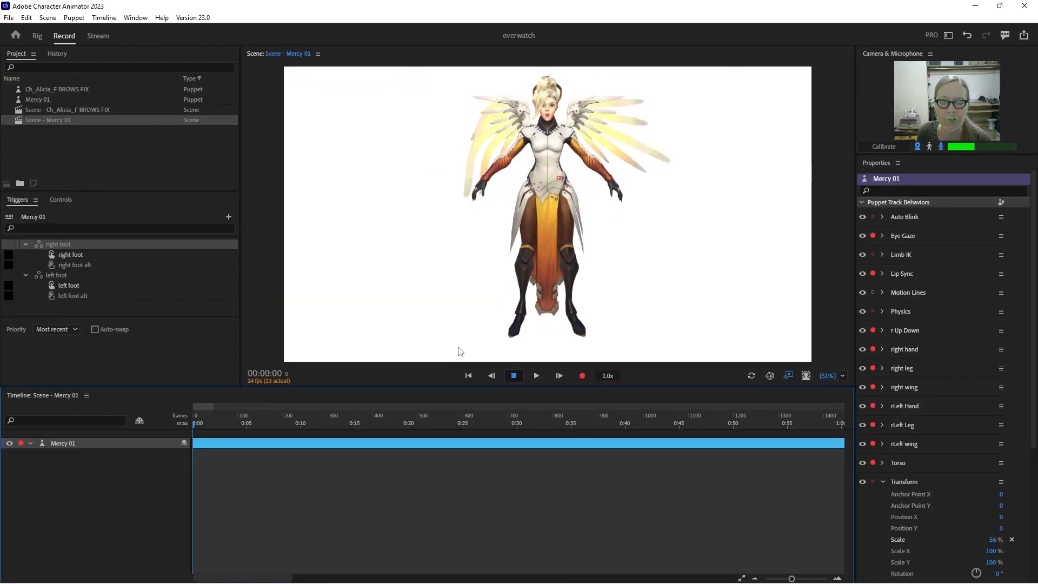
# Calibrate the face tracking to the rest pose and test moving the puppet by its torso in the scene
pyautogui.click(892, 147)
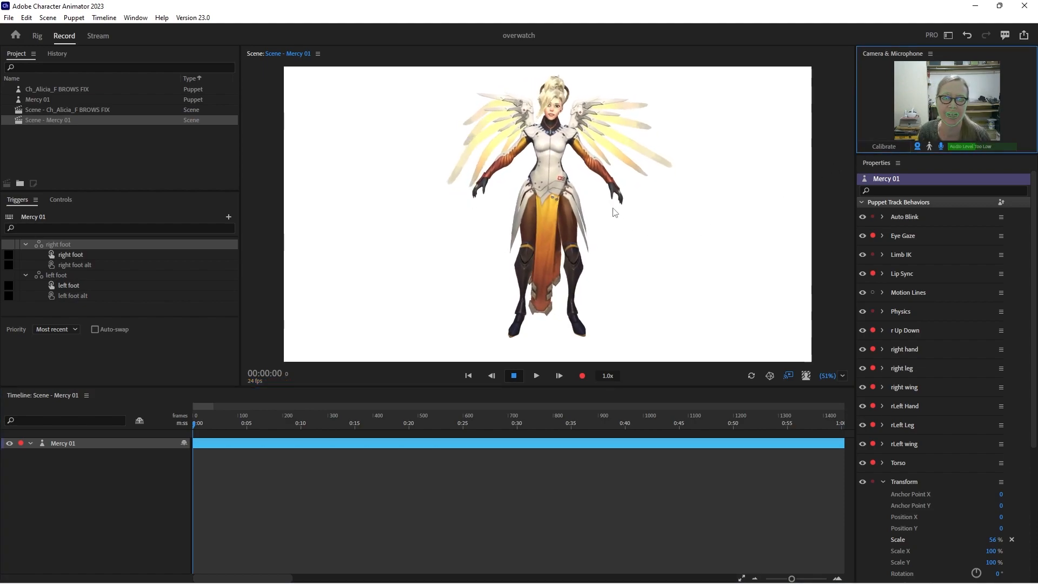
pyautogui.click(538, 197)
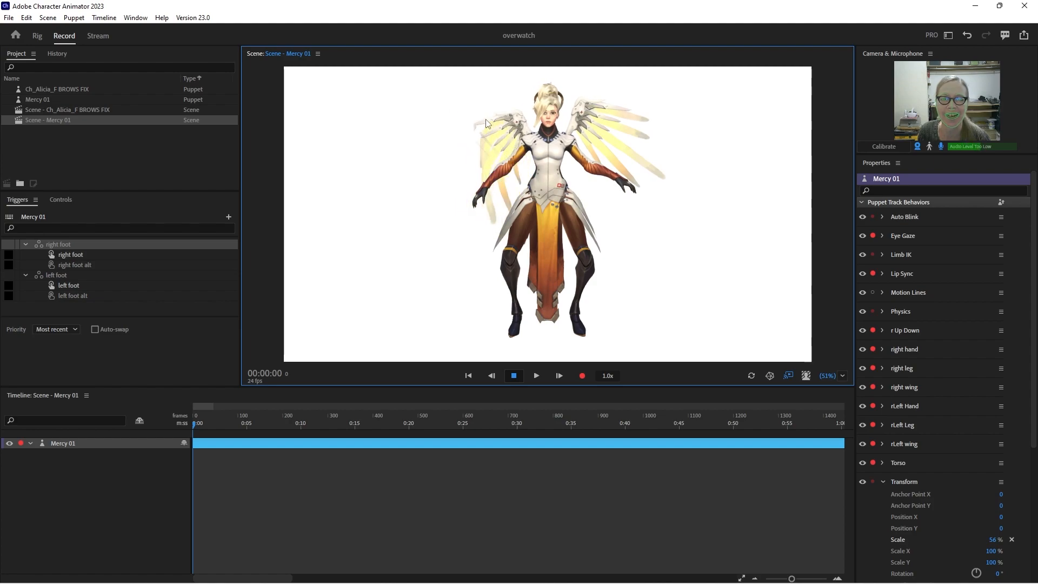
# Set the scene's background to solid orange
pyautogui.click(806, 375)
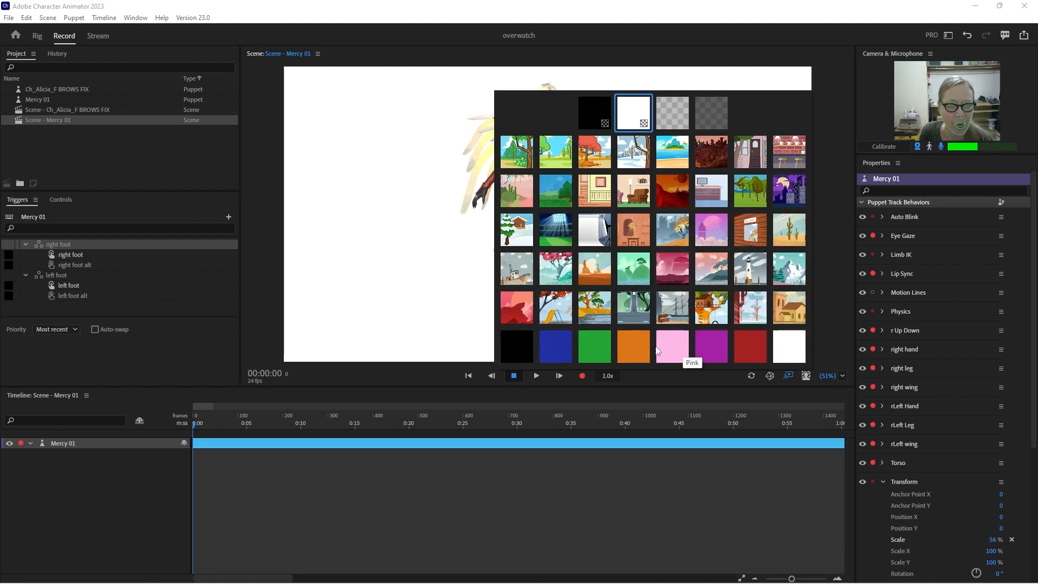
pyautogui.click(636, 346)
pyautogui.click(442, 298)
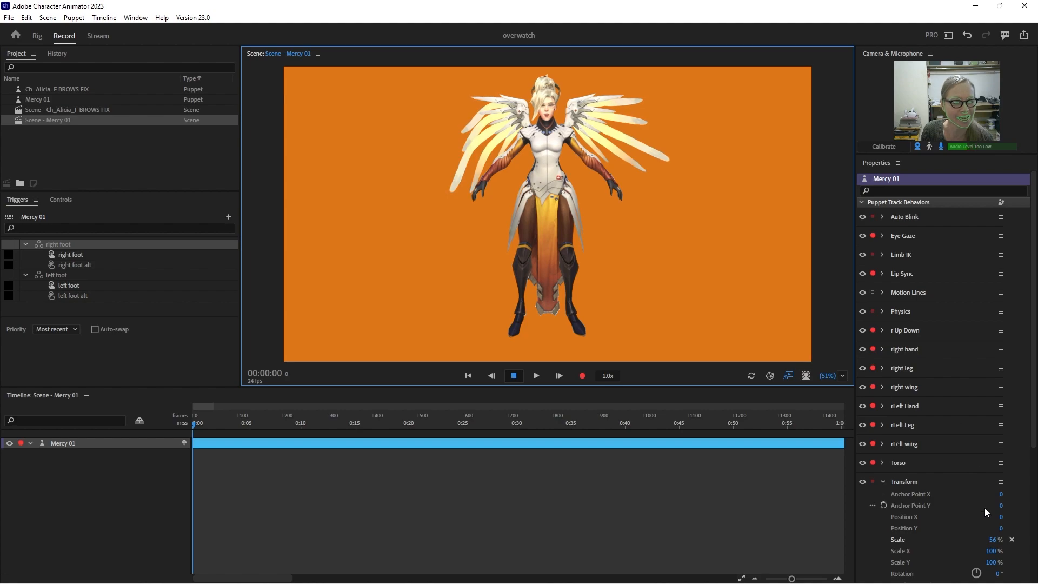
pyautogui.moveTo(996, 543); pyautogui.dragTo(998, 522)
pyautogui.keyDown('alt'); pyautogui.moveTo(634, 239); pyautogui.dragTo(636, 316); pyautogui.keyUp('alt')
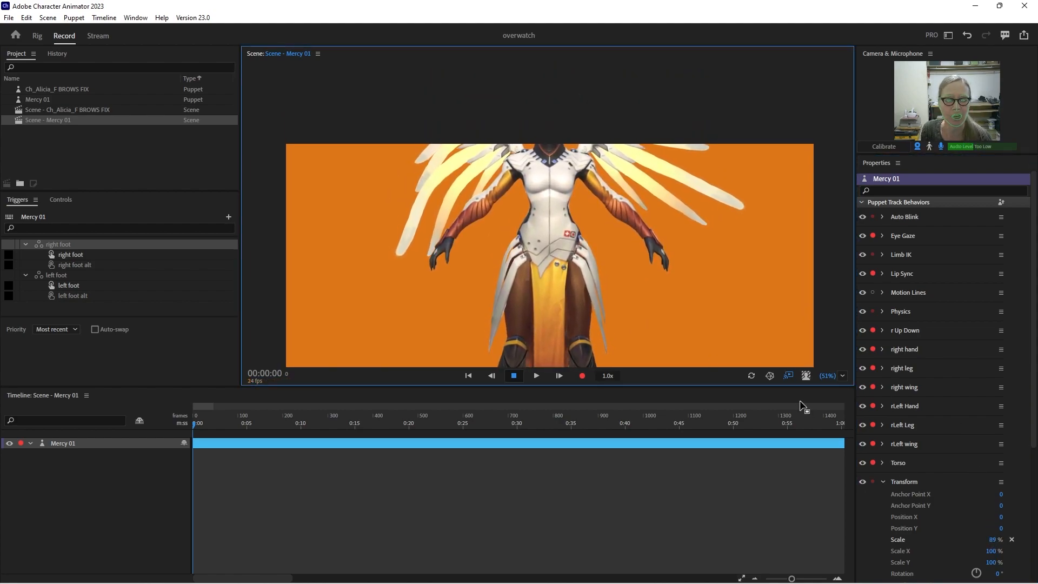
pyautogui.hotkey('ctrl', 'z')
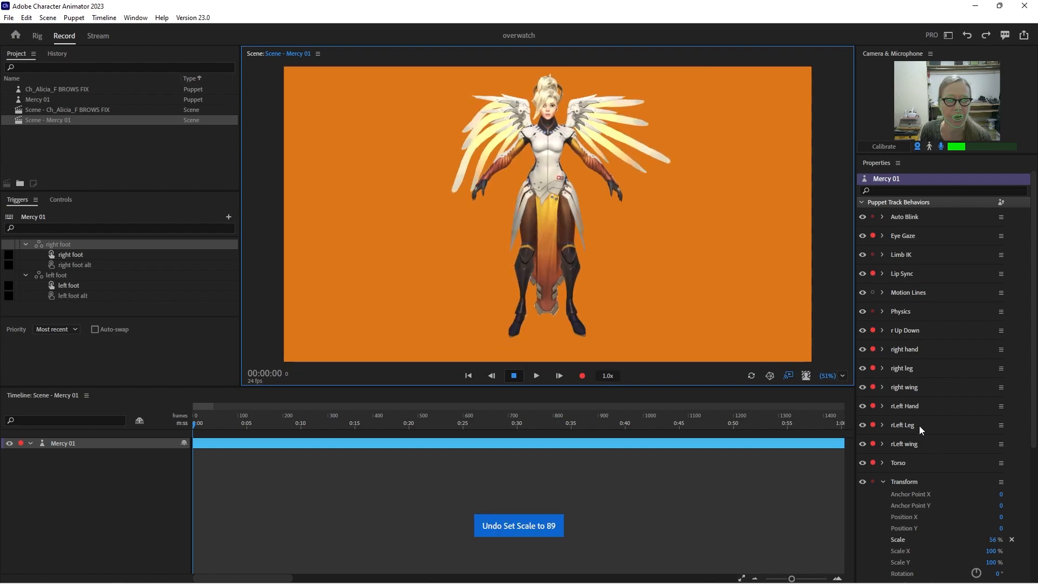
# Open the Mercy 01 puppet for rigging and delete the Dangle handle from the right Wing 5 layer inside the right wing group
pyautogui.moveTo(828, 376); pyautogui.dragTo(830, 358)
pyautogui.scroll(5, 614, 238)
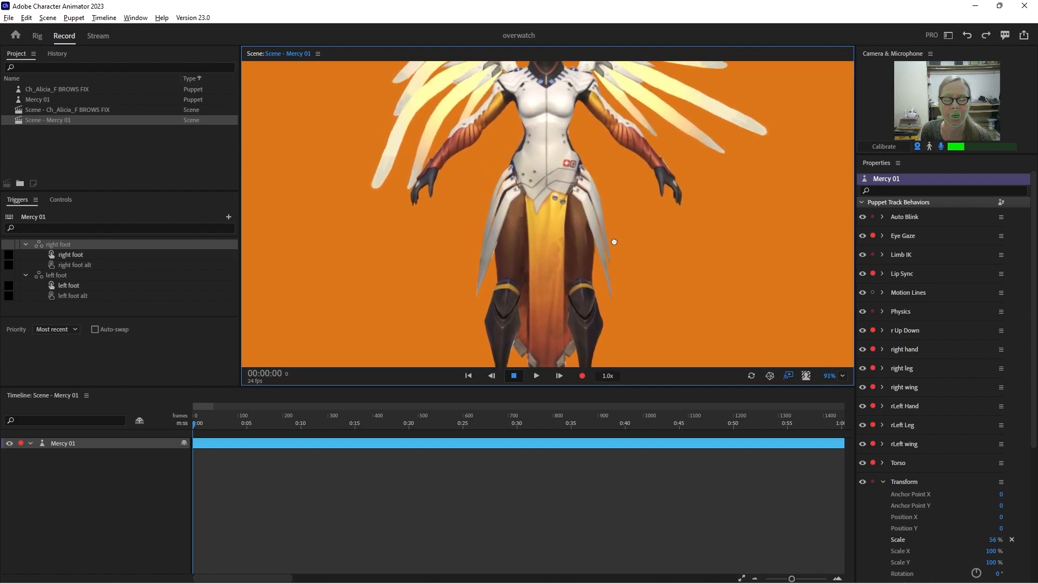
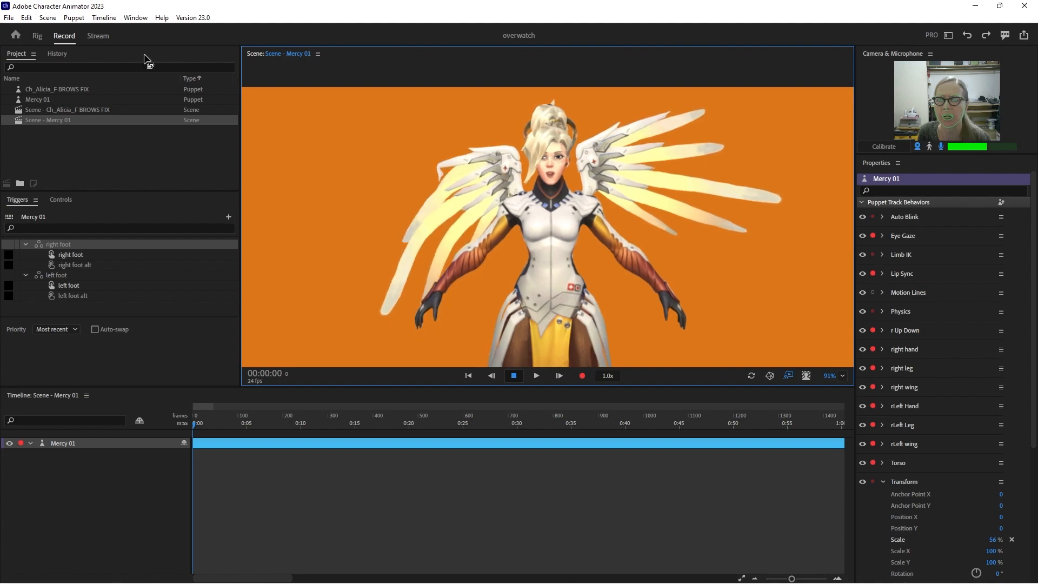
pyautogui.click(37, 36)
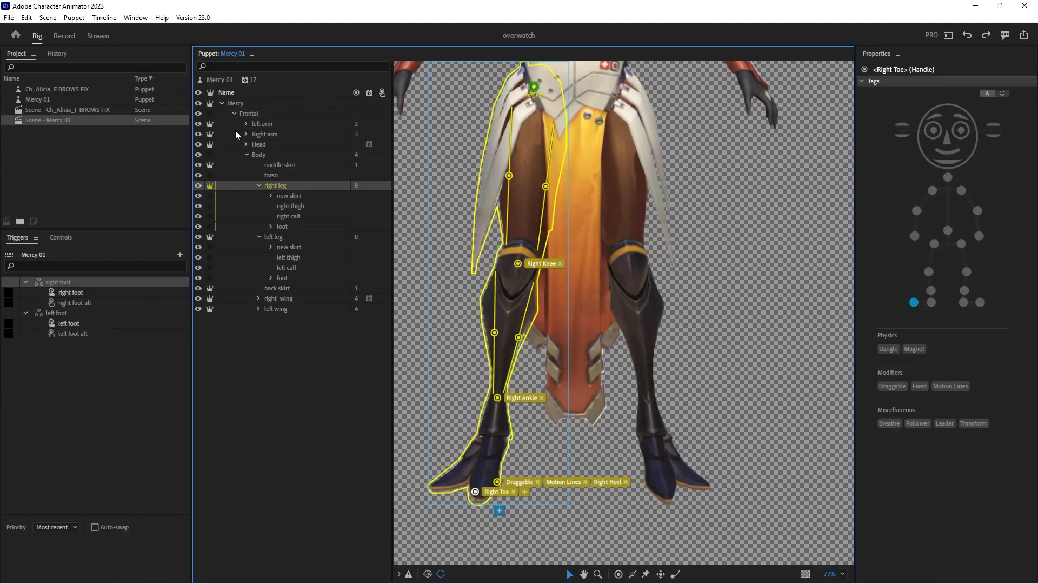
pyautogui.keyDown('alt'); pyautogui.click(488, 194); pyautogui.keyUp('alt')
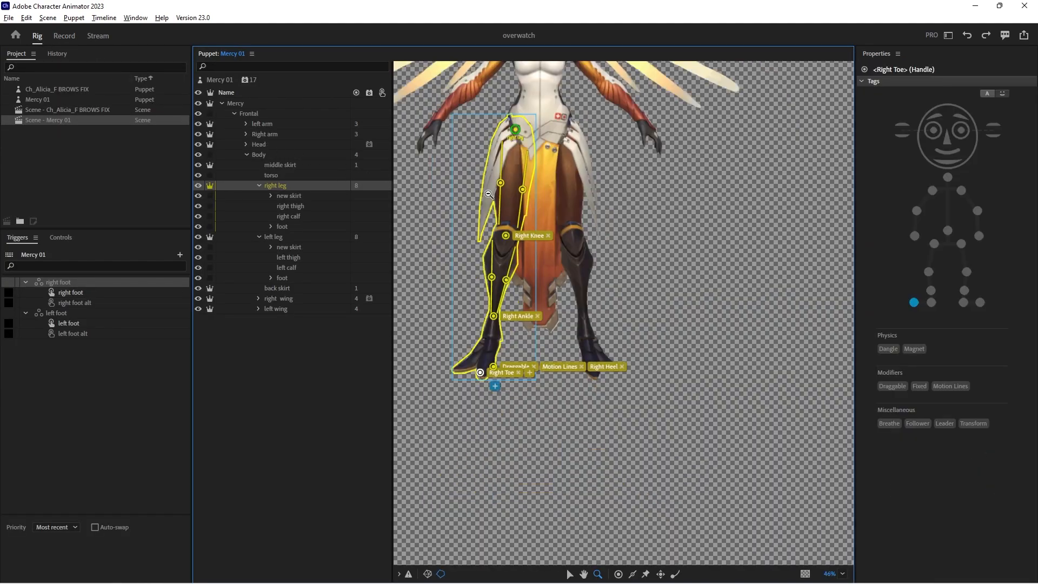
pyautogui.moveTo(475, 86); pyautogui.dragTo(524, 256)
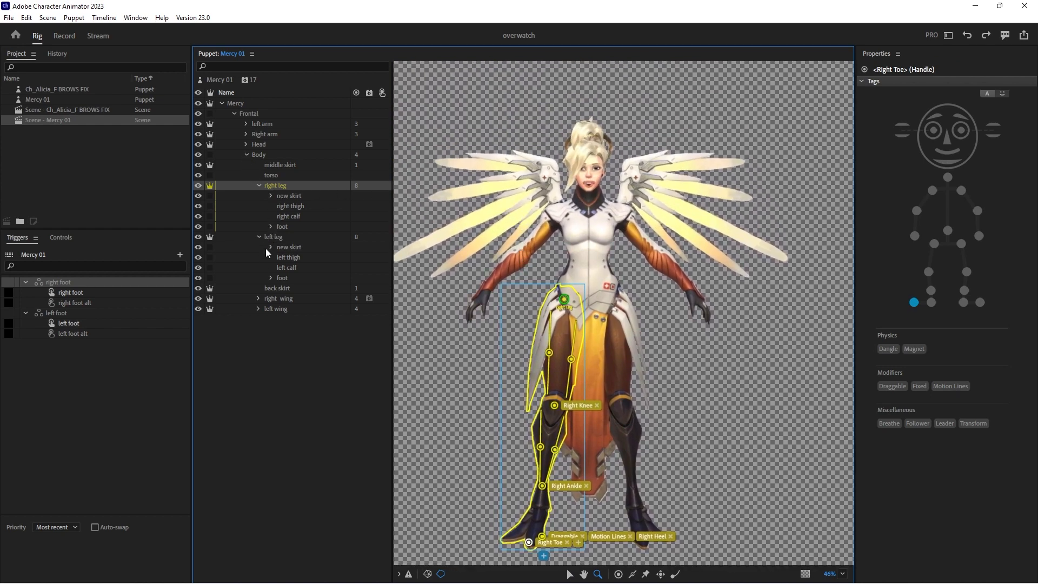
pyautogui.click(284, 300)
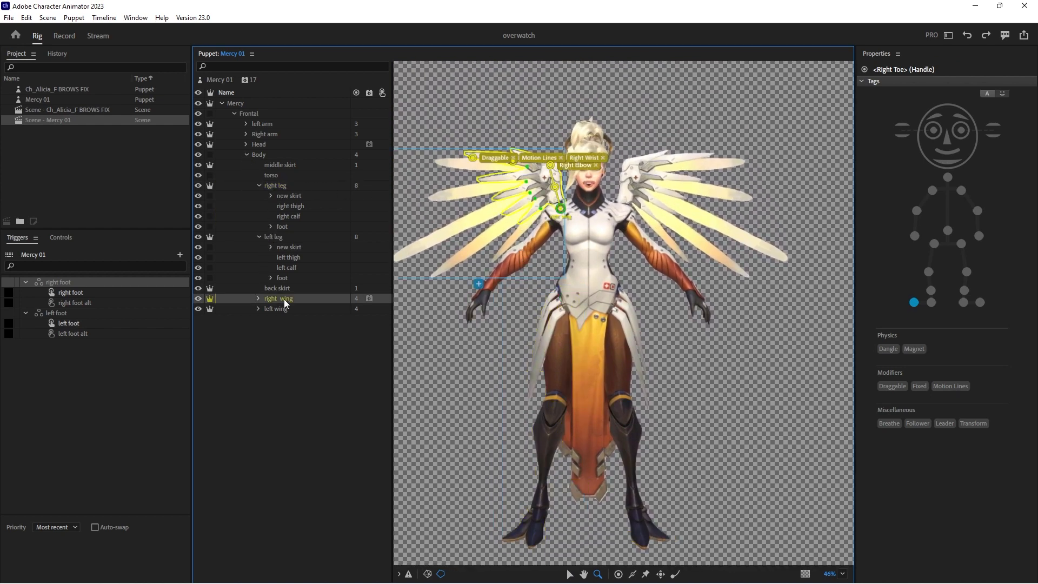
pyautogui.click(548, 197)
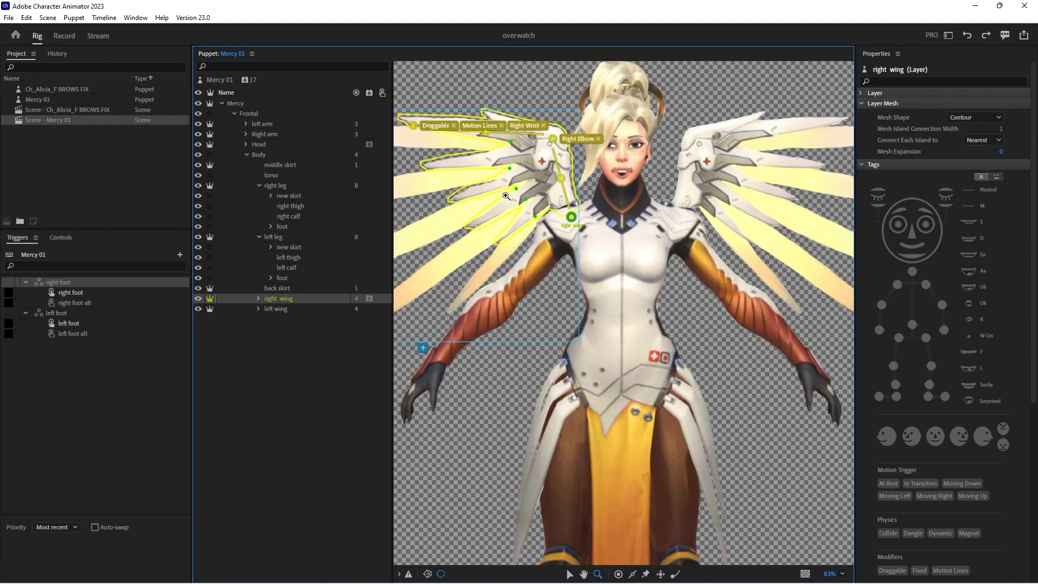
pyautogui.click(259, 299)
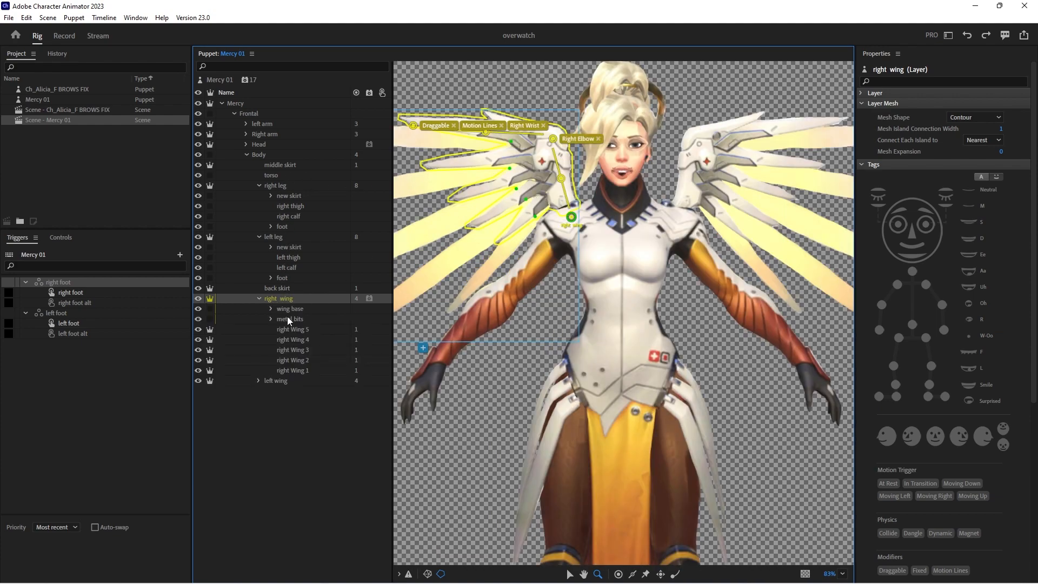
pyautogui.click(303, 329)
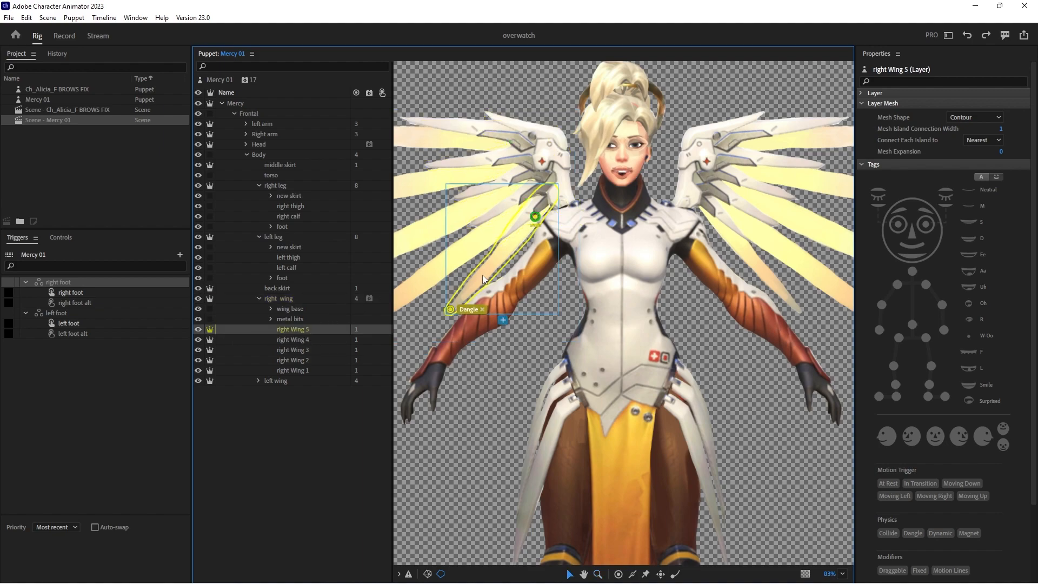
pyautogui.click(450, 309)
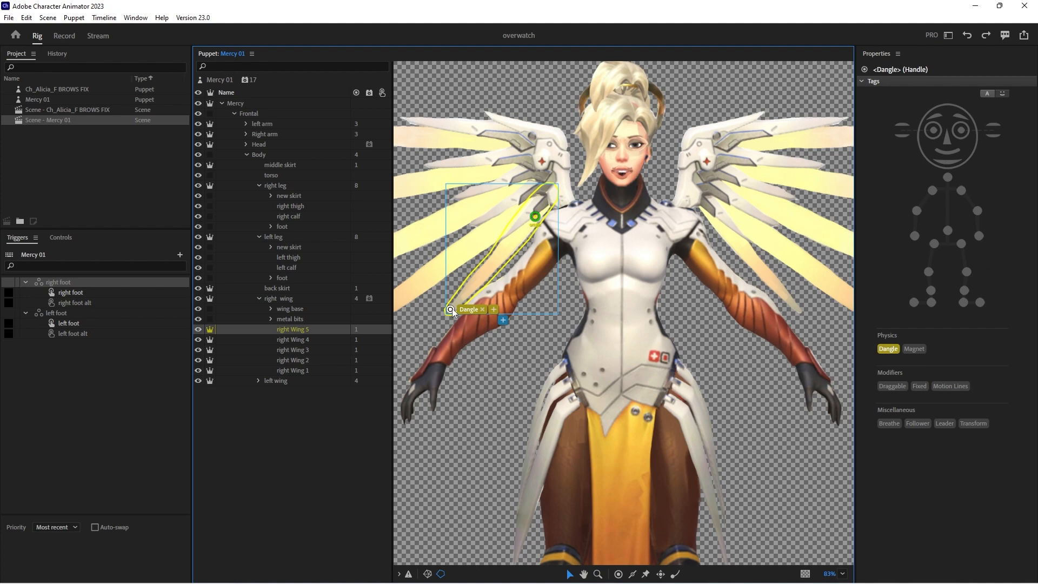
pyautogui.press('Delete')
# Delete the Dangle handles at the feather tips of the right Wing 4 and right Wing 3 layers
pyautogui.click(303, 339)
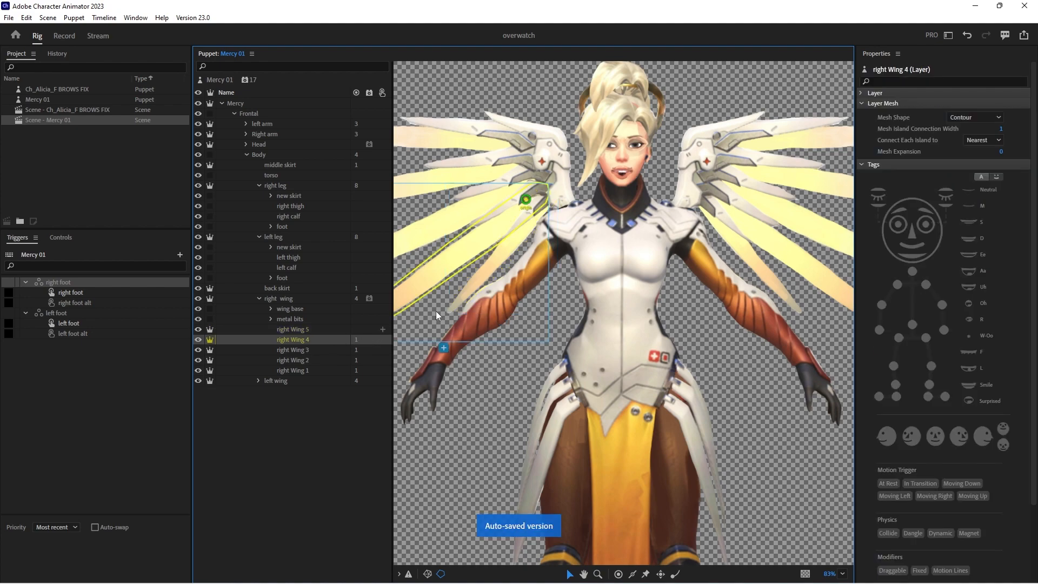
pyautogui.moveTo(501, 299); pyautogui.dragTo(606, 297)
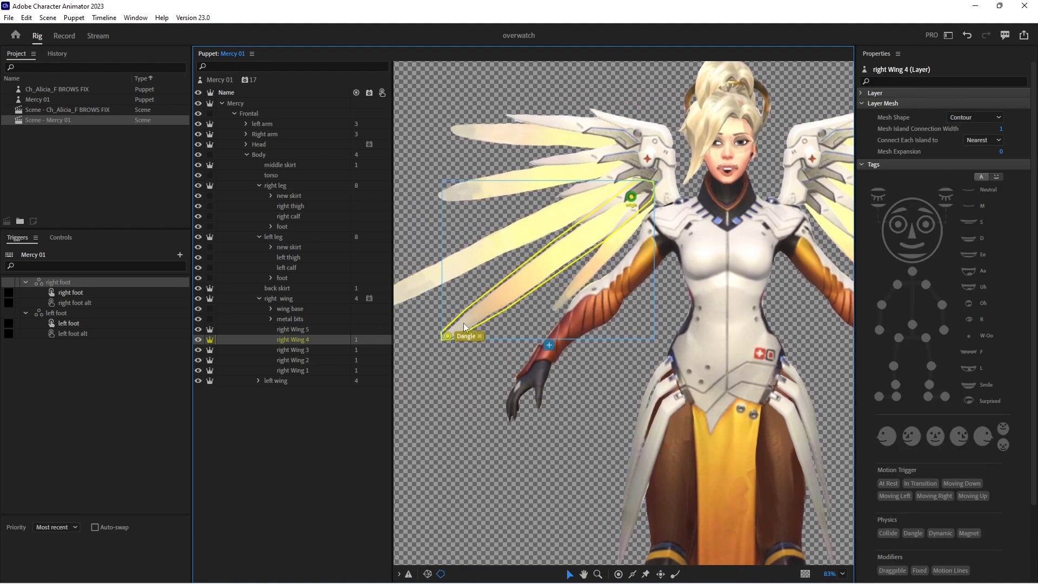
pyautogui.click(445, 336)
pyautogui.press('Delete')
pyautogui.click(301, 347)
pyautogui.moveTo(442, 312); pyautogui.dragTo(460, 317)
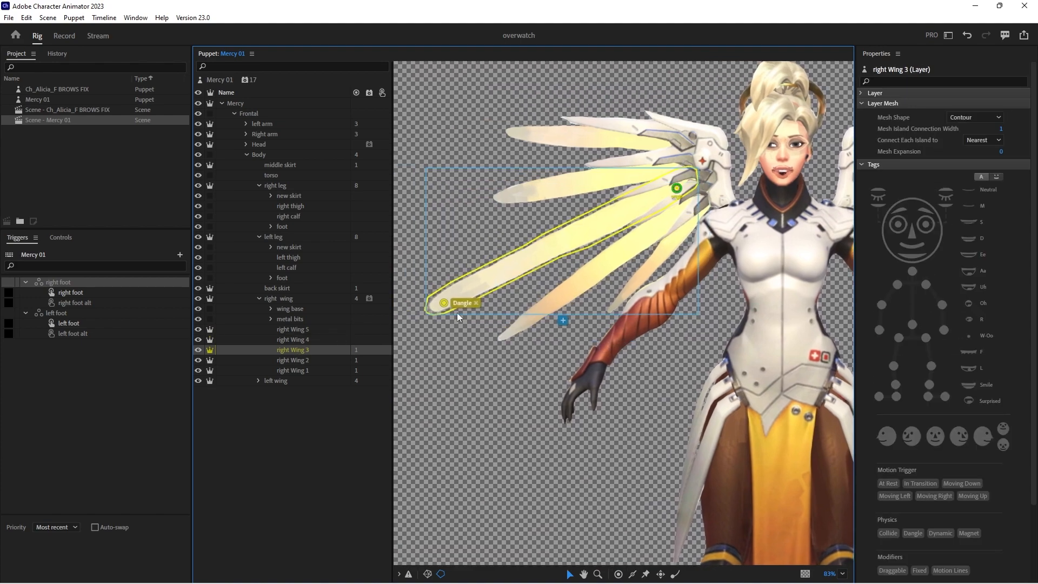
pyautogui.click(442, 303)
pyautogui.press('Delete')
# Delete the Dangle handles from the right Wing 2 and right Wing 1 layers
pyautogui.click(293, 359)
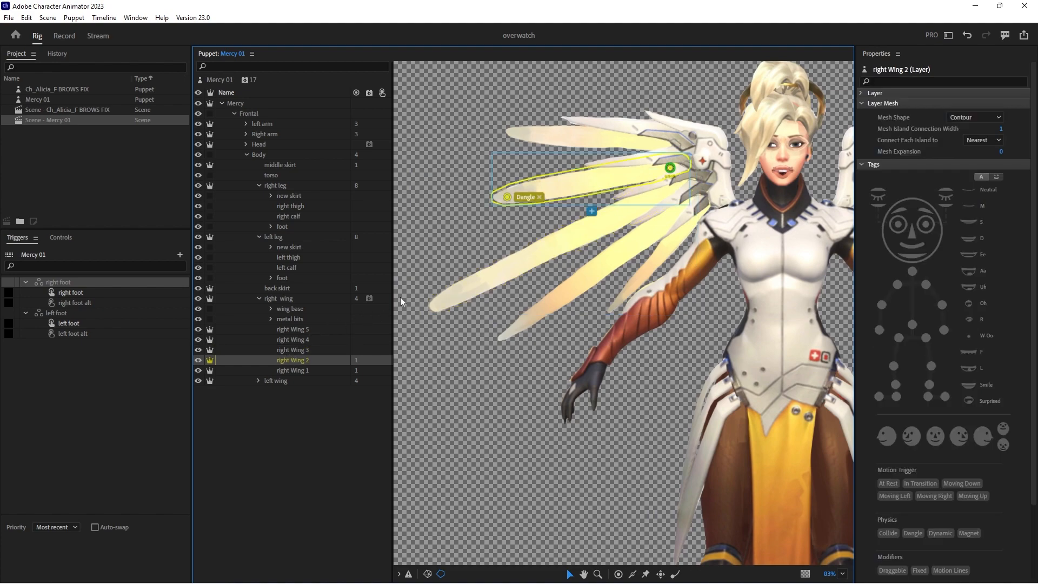
pyautogui.click(505, 197)
pyautogui.press('Delete')
pyautogui.click(285, 371)
pyautogui.click(518, 132)
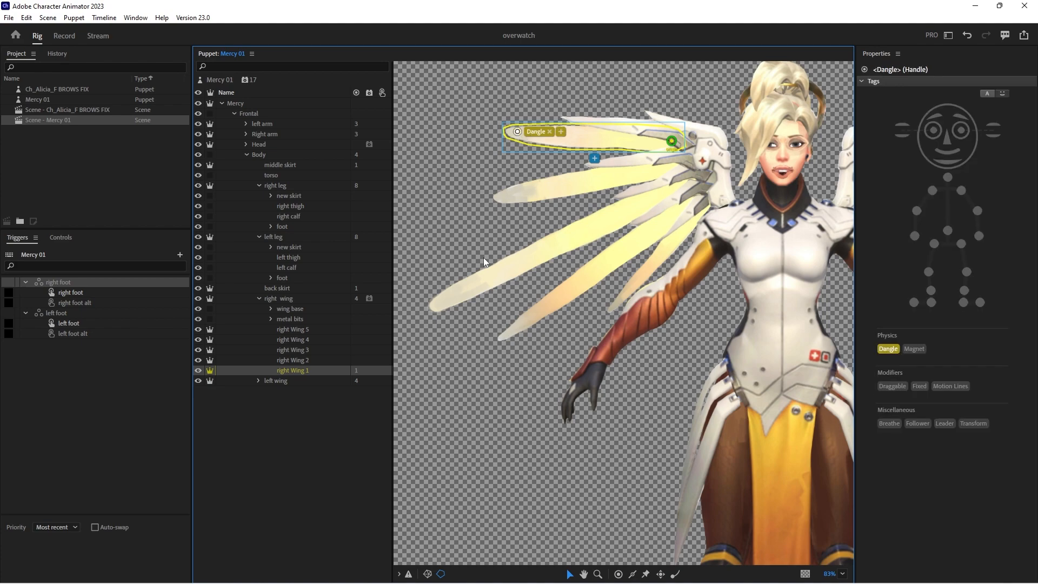
pyautogui.press('Delete')
# Turn off independent warping for the five layers right Wing 5 through right Wing 1 so they attach to the right wing group
pyautogui.click(293, 330)
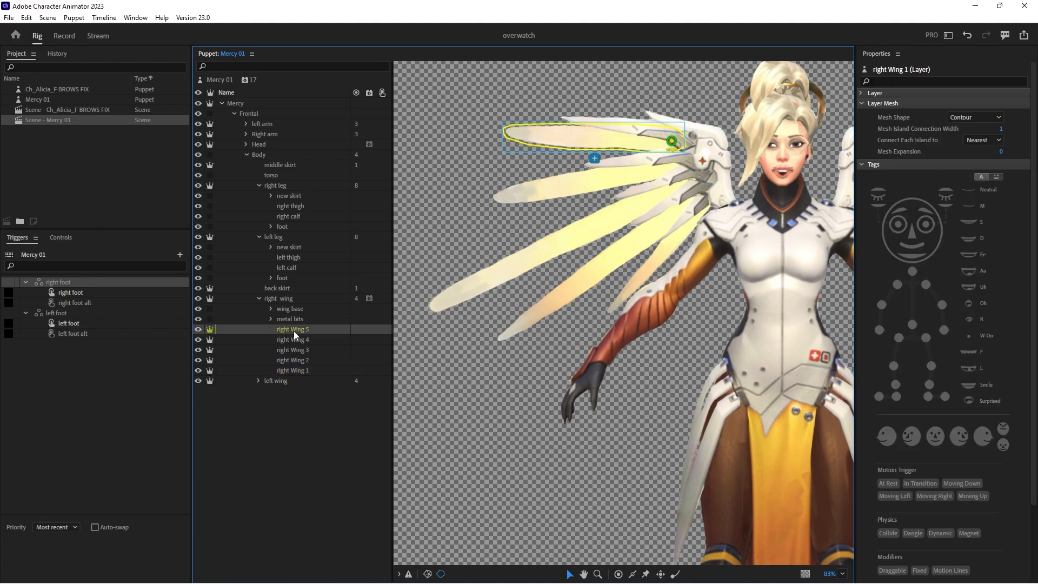
pyautogui.keyDown('shift'); pyautogui.click(295, 371); pyautogui.keyUp('shift')
pyautogui.click(210, 329)
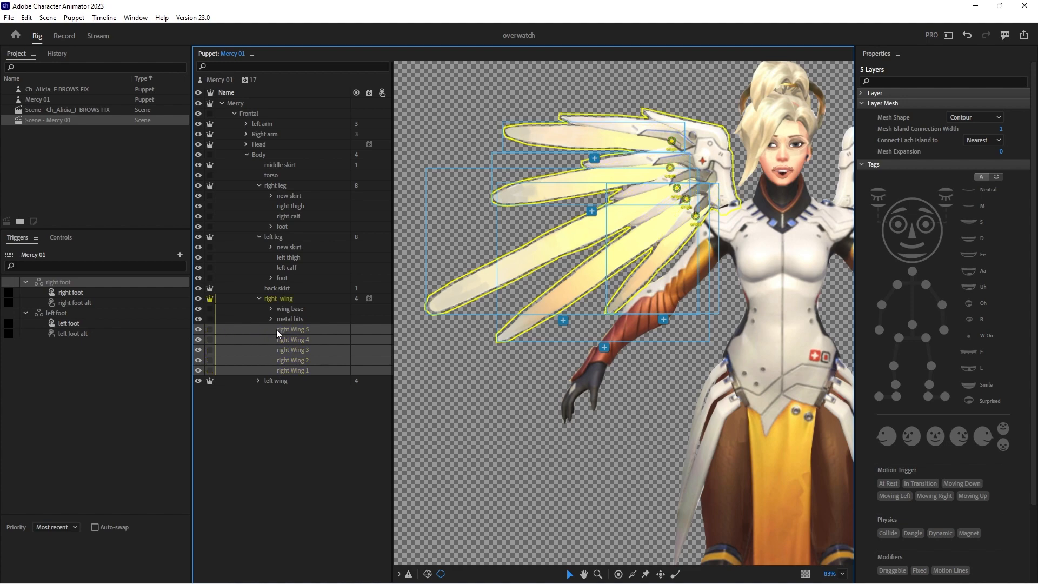
# Test the right wing in the recording scene by moving it with its draggable handle
pyautogui.click(64, 36)
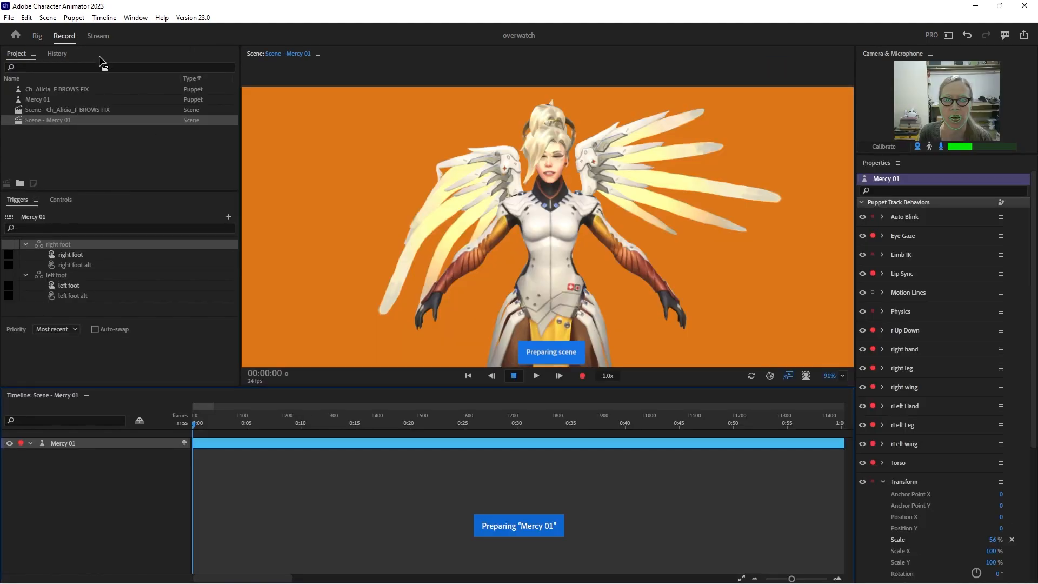
pyautogui.moveTo(445, 152)
pyautogui.mouseDown()
pyautogui.moveTo(488, 218)
pyautogui.moveTo(439, 158)
pyautogui.moveTo(468, 210)
pyautogui.moveTo(433, 167)
pyautogui.mouseUp()
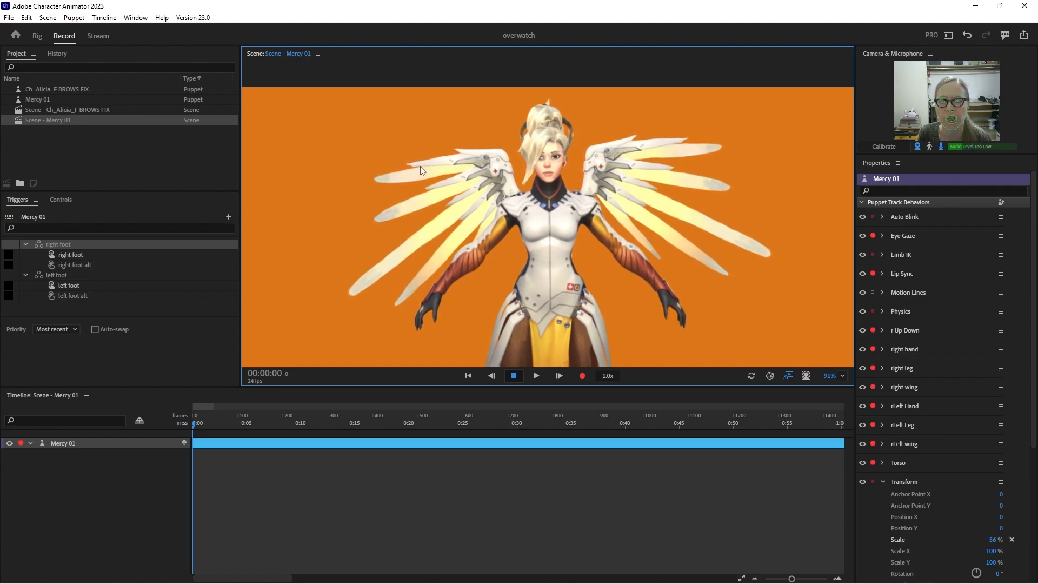
pyautogui.moveTo(417, 169); pyautogui.dragTo(443, 171)
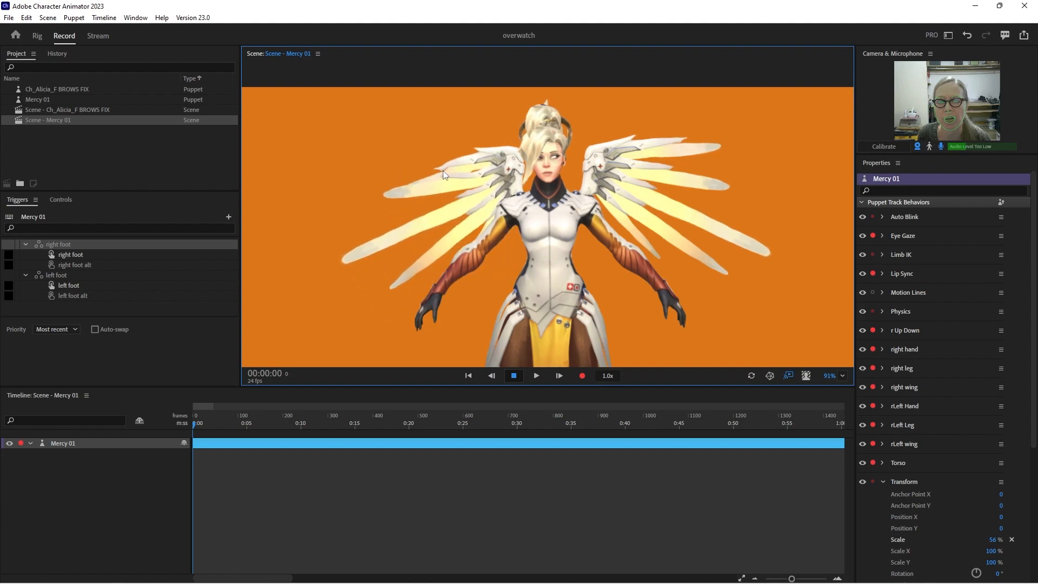
# In the puppet's rig, move the origin handles of the wing base and metal bits layers onto the right wing's upper joint
pyautogui.click(38, 37)
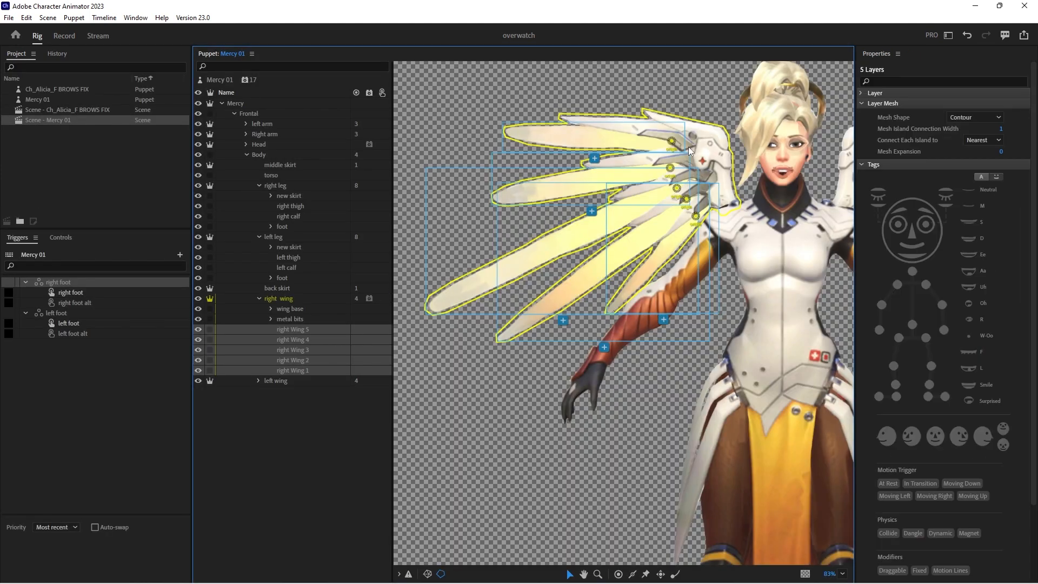
pyautogui.click(287, 316)
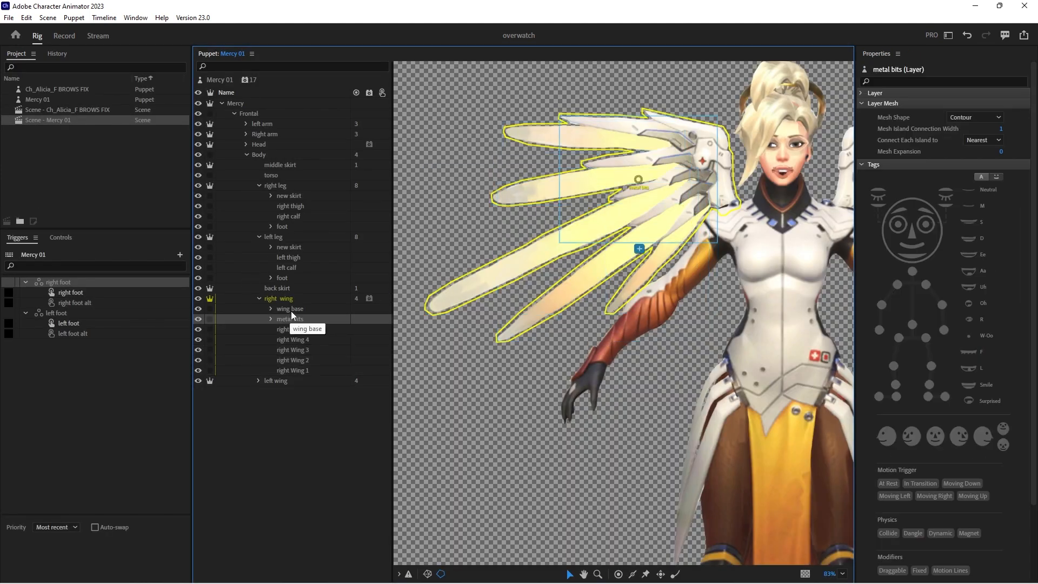
pyautogui.click(291, 311)
pyautogui.click(291, 300)
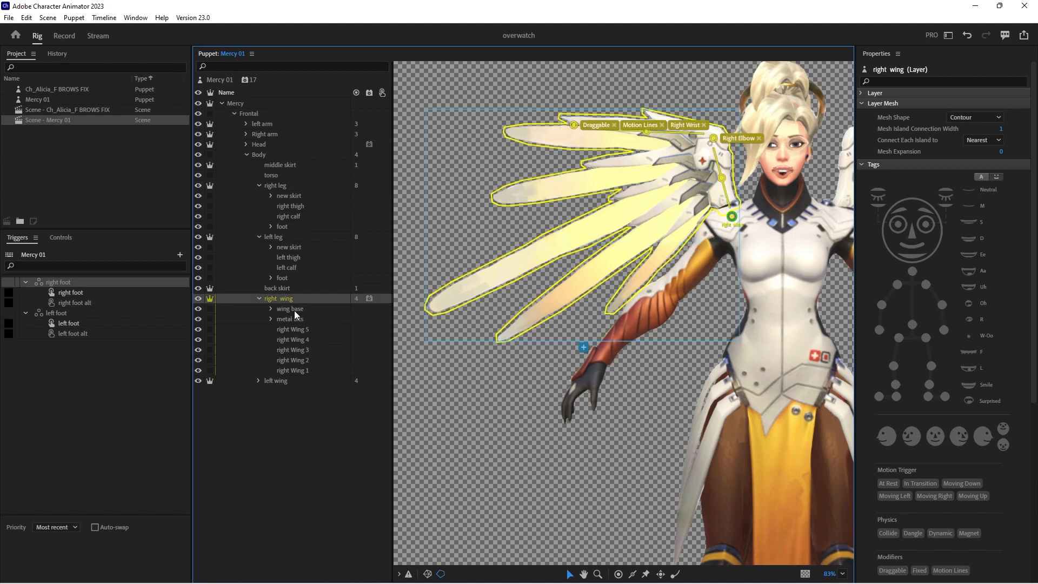
pyautogui.click(294, 310)
pyautogui.moveTo(650, 178); pyautogui.dragTo(709, 141)
pyautogui.click(292, 320)
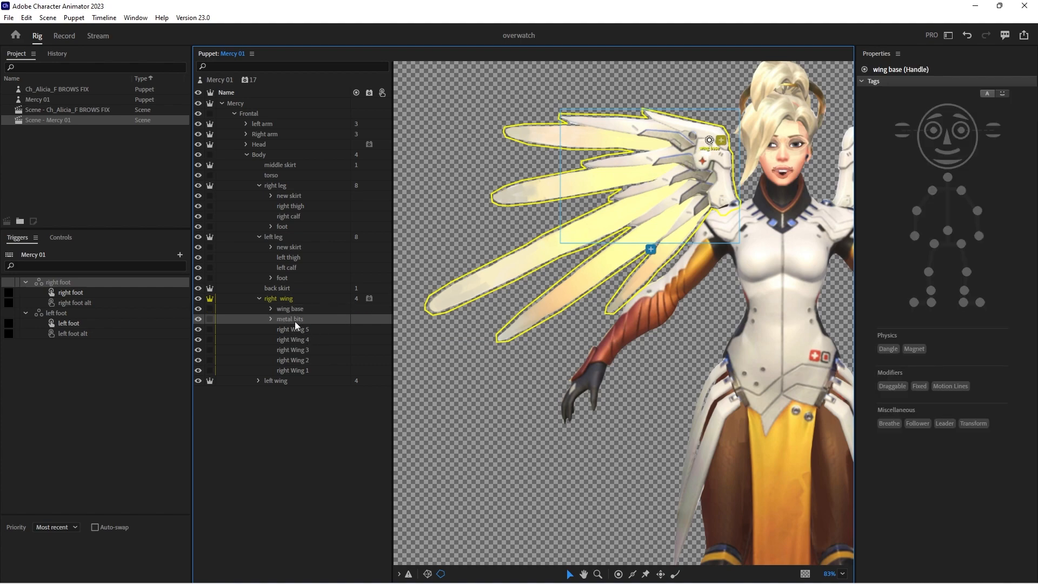
pyautogui.moveTo(639, 184); pyautogui.dragTo(700, 145)
# Test the right wing's movement again in the recording scene and examine the puppet's wings and face up close
pyautogui.click(64, 36)
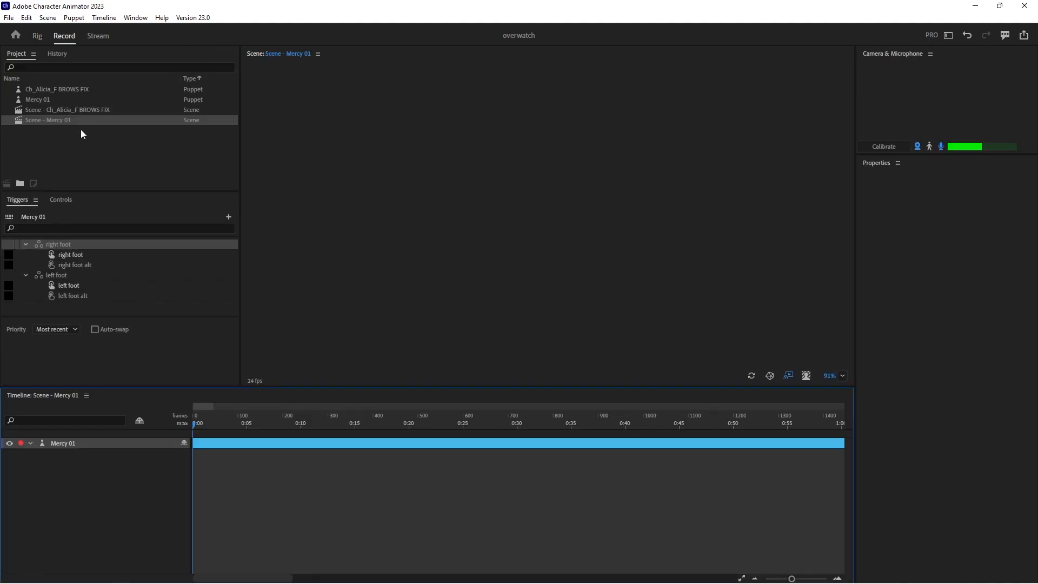
pyautogui.moveTo(440, 149); pyautogui.dragTo(449, 186)
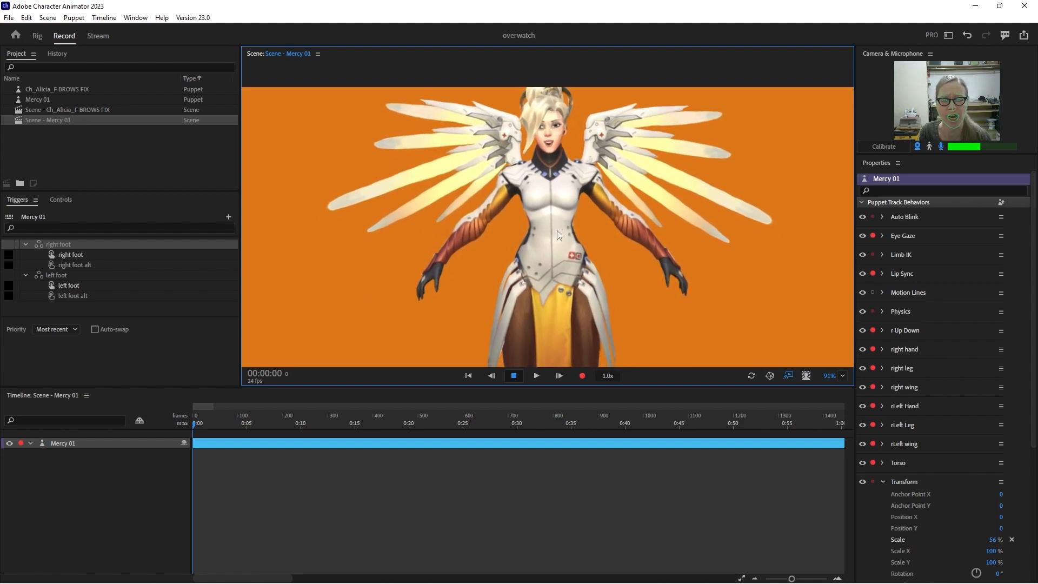
pyautogui.click(844, 376)
pyautogui.click(852, 388)
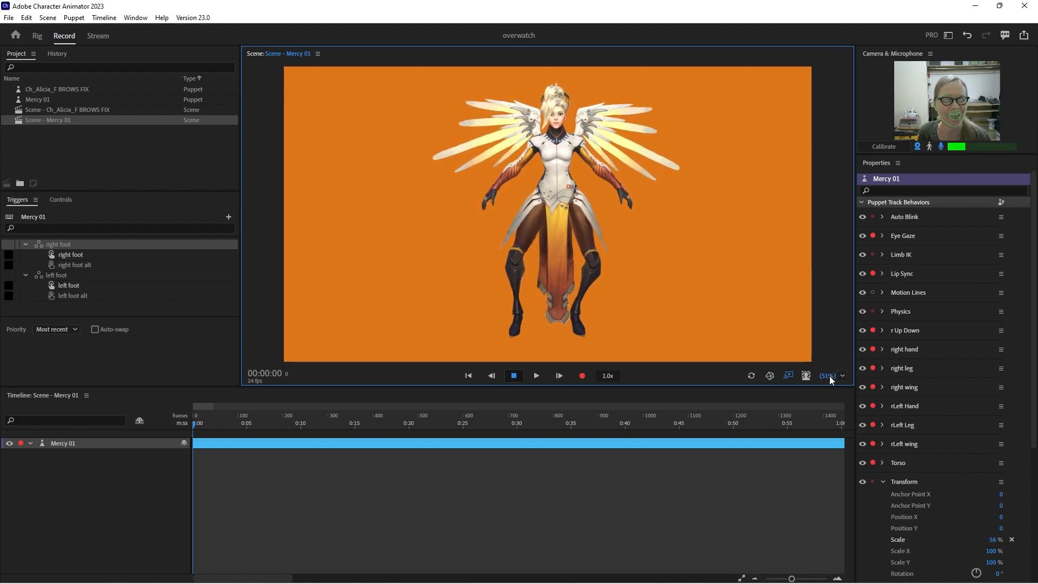
pyautogui.moveTo(829, 377); pyautogui.dragTo(825, 346)
pyautogui.moveTo(668, 135); pyautogui.dragTo(669, 319)
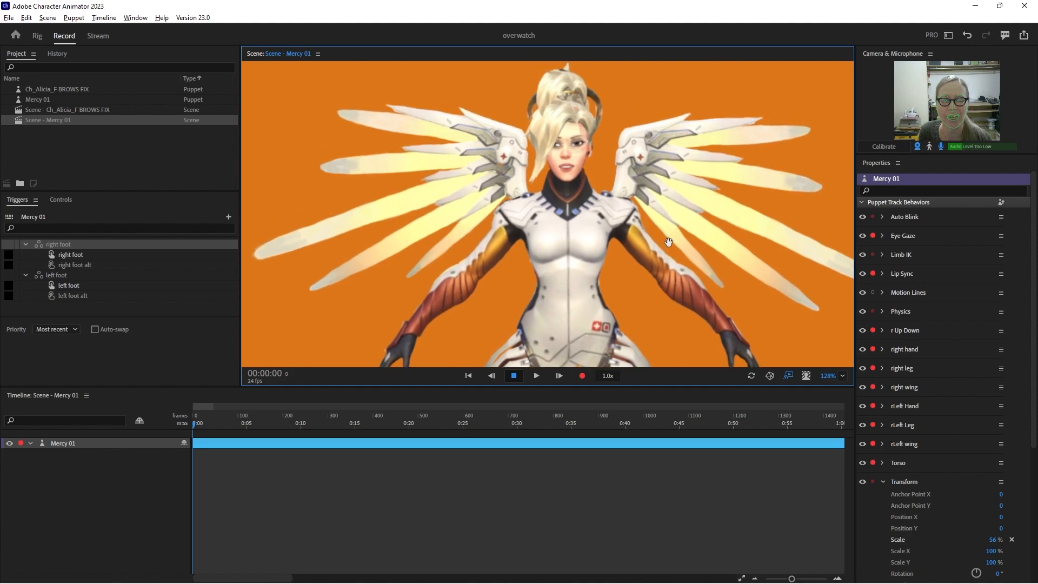
pyautogui.moveTo(828, 381); pyautogui.dragTo(828, 361)
pyautogui.moveTo(698, 208); pyautogui.dragTo(661, 253)
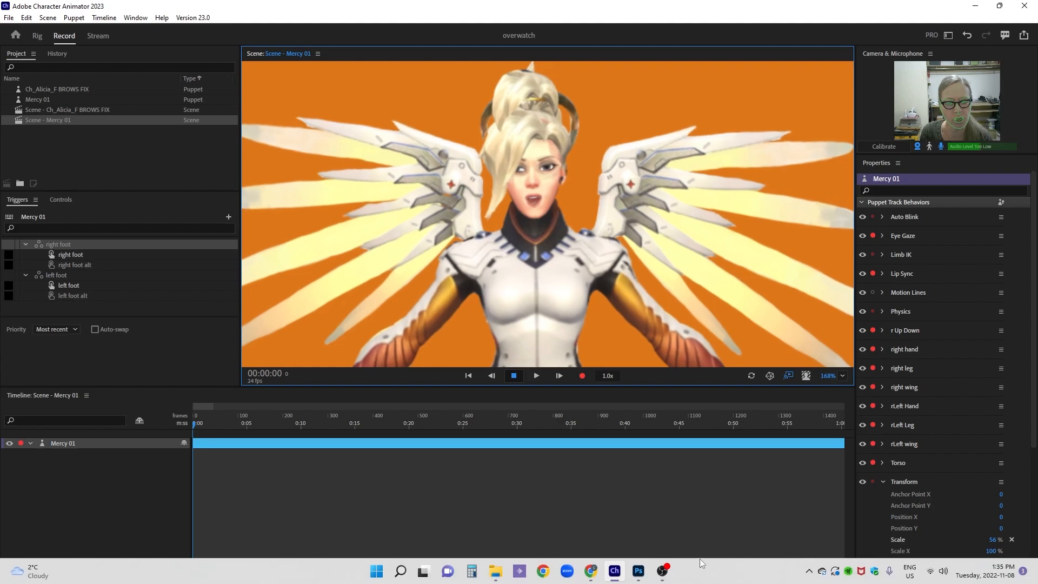
# In Photoshop, collapse the +mouth and facebase groups and move the halo layer to the top of the +Head group
pyautogui.click(639, 571)
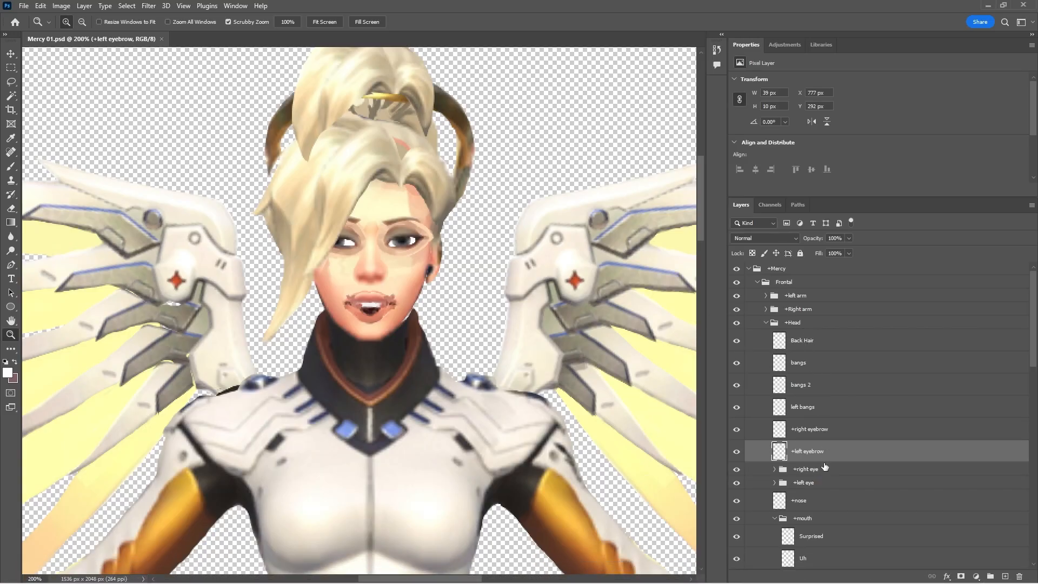
pyautogui.scroll(-2, 824, 466)
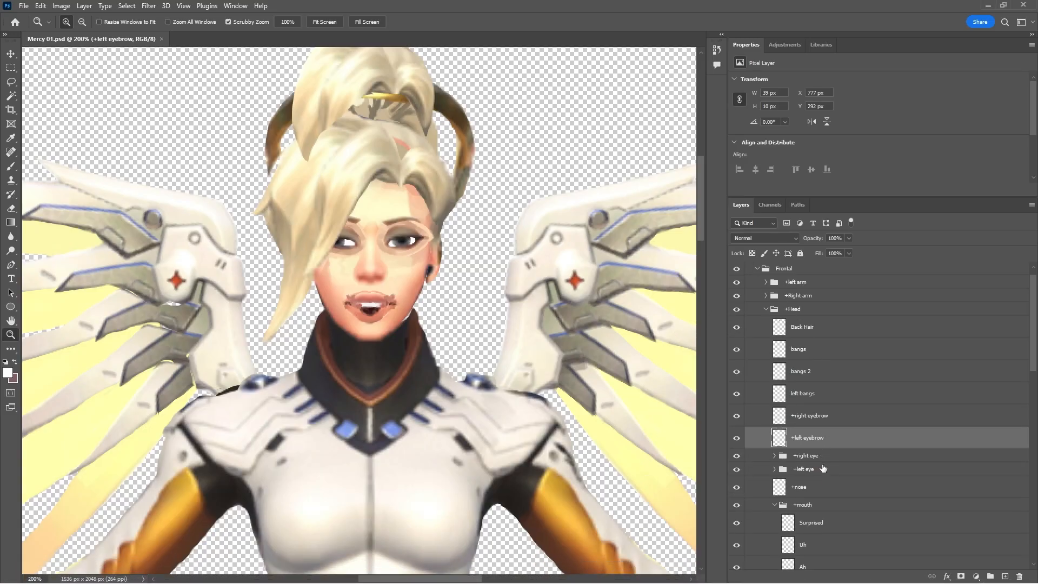
pyautogui.click(812, 319)
pyautogui.click(813, 340)
pyautogui.click(823, 383)
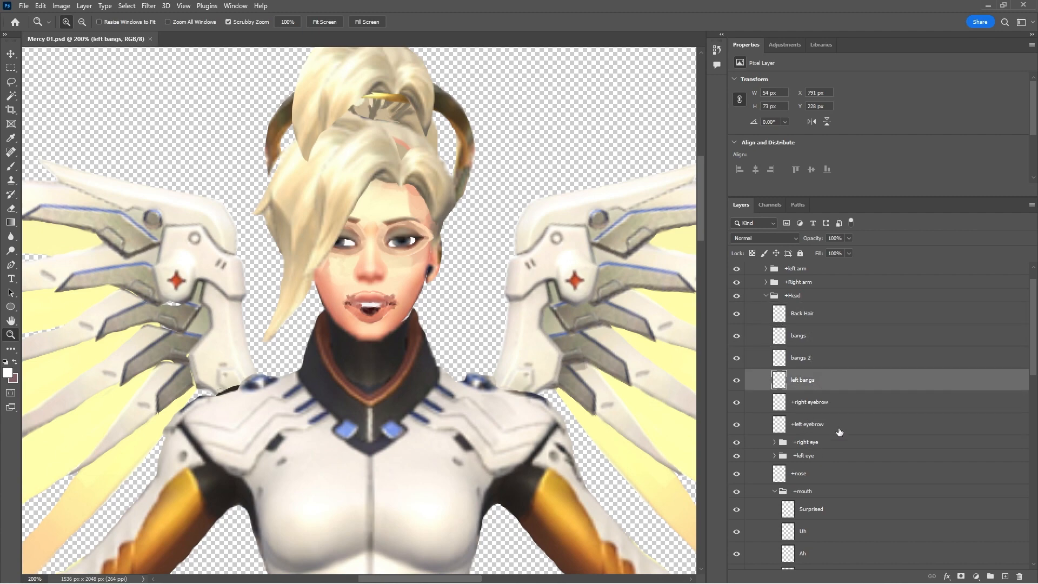
pyautogui.scroll(-3, 840, 442)
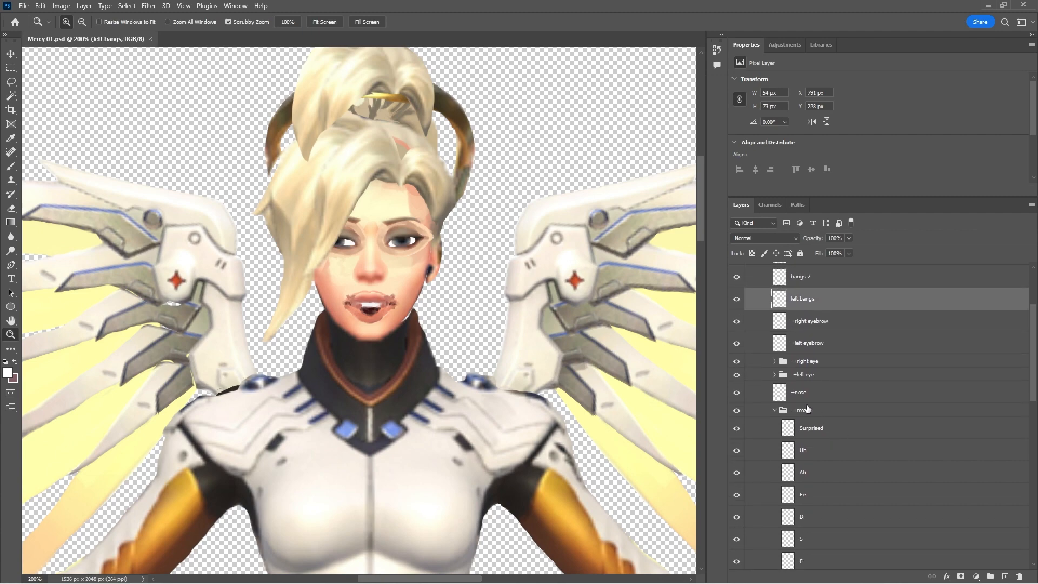
pyautogui.click(775, 411)
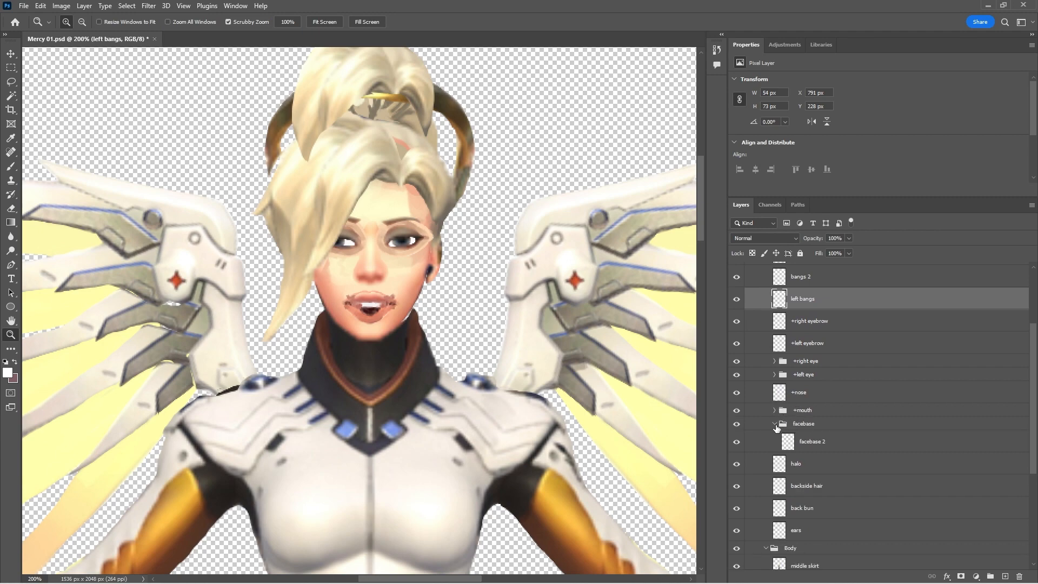
pyautogui.click(775, 424)
pyautogui.moveTo(799, 444); pyautogui.dragTo(813, 294)
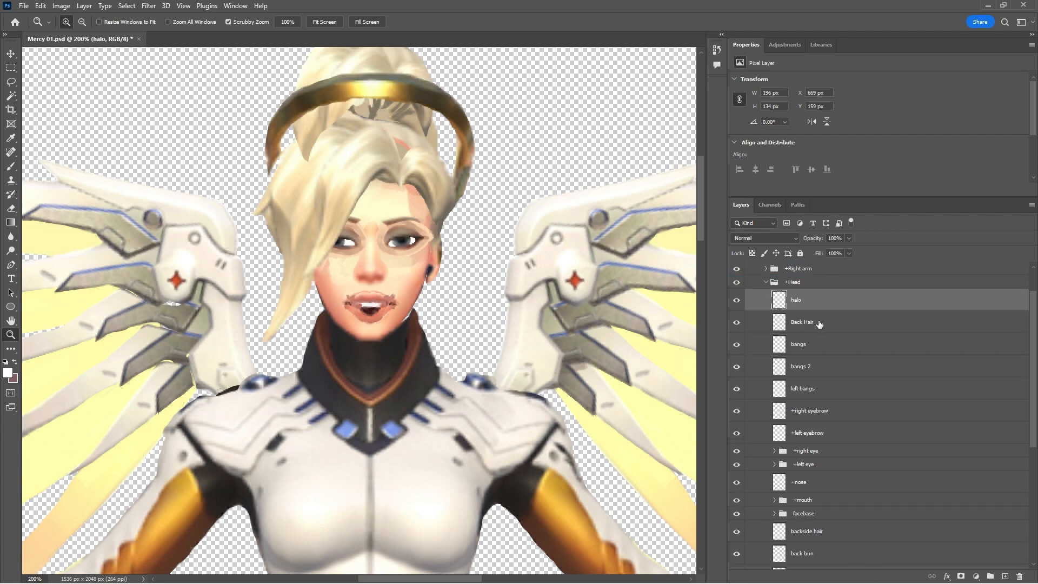
# Move the Back Hair layer directly below the facebase group, save the file, and check the head in Character Animator
pyautogui.click(800, 321)
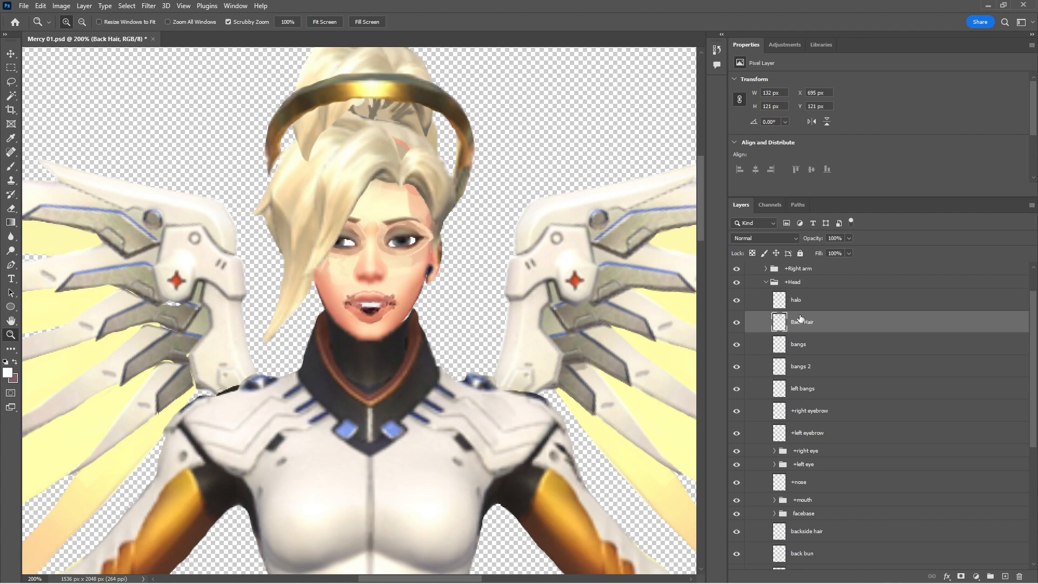
pyautogui.hotkey('ctrl', 't')
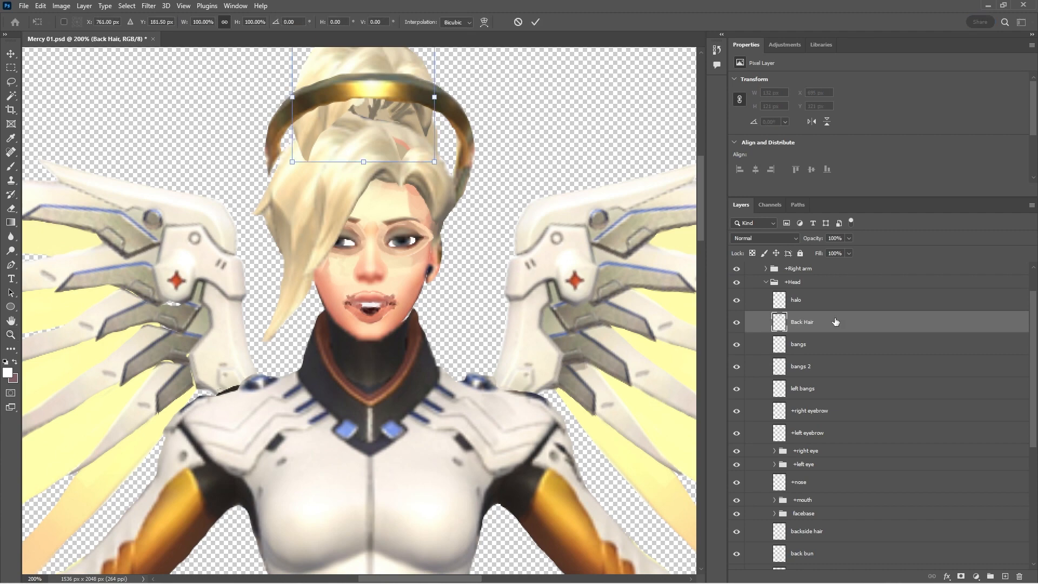
pyautogui.moveTo(817, 322); pyautogui.dragTo(827, 523)
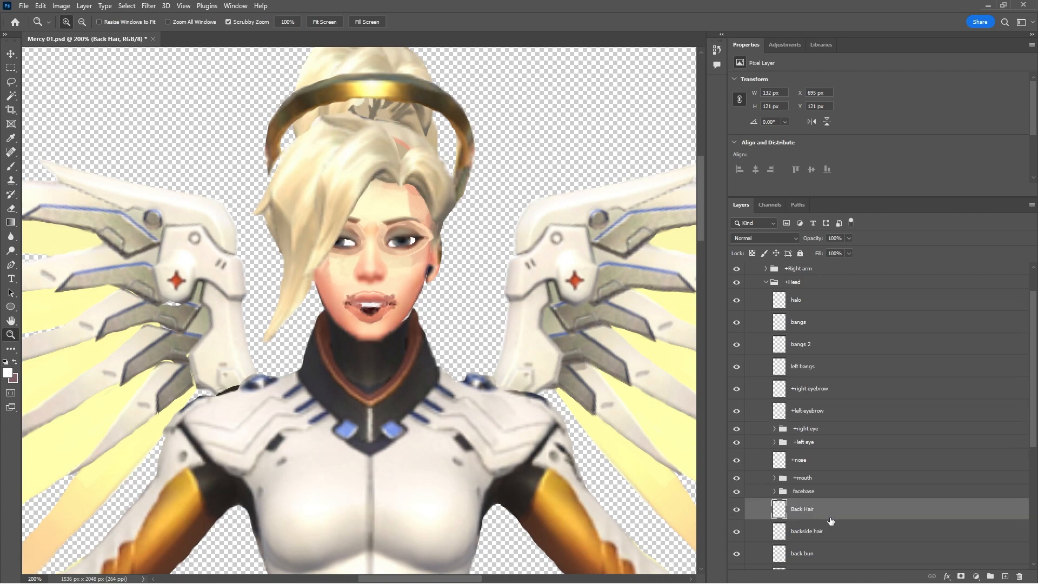
pyautogui.hotkey('ctrl', 's')
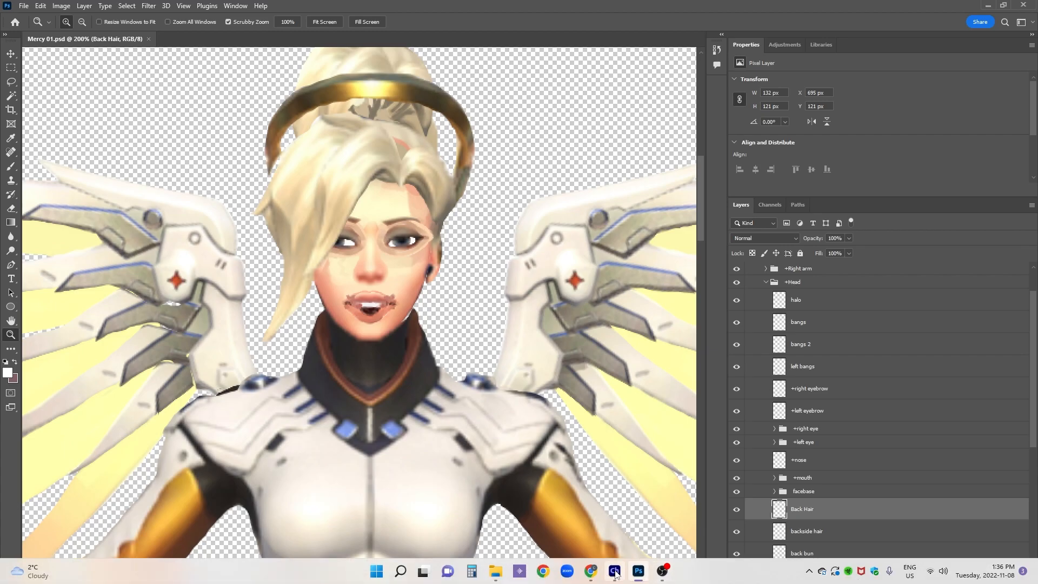
pyautogui.click(614, 575)
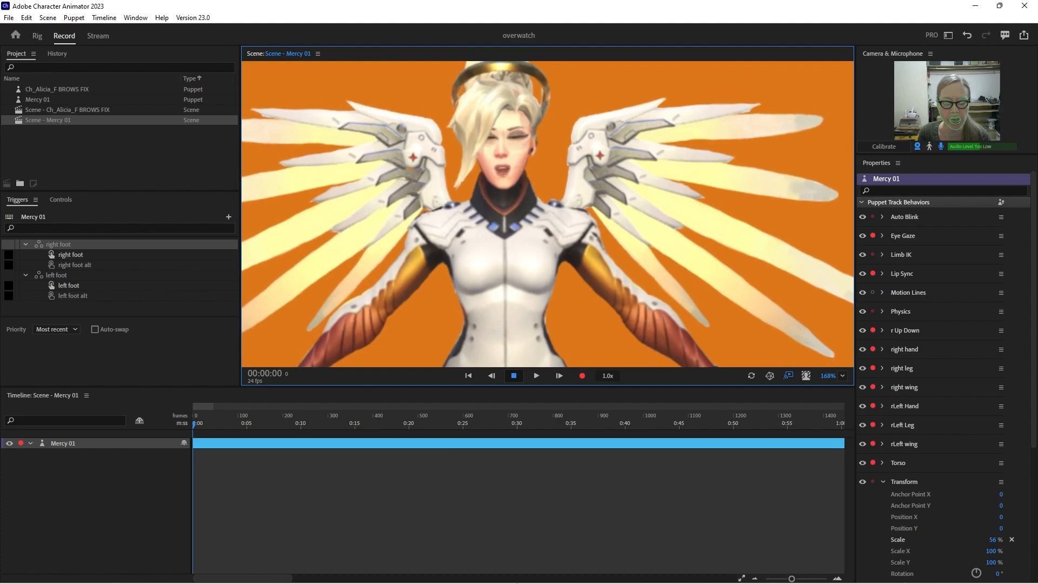
# Back in Photoshop, create a +nose group, rename the nose layer as base, and put it inside that group
pyautogui.click(638, 571)
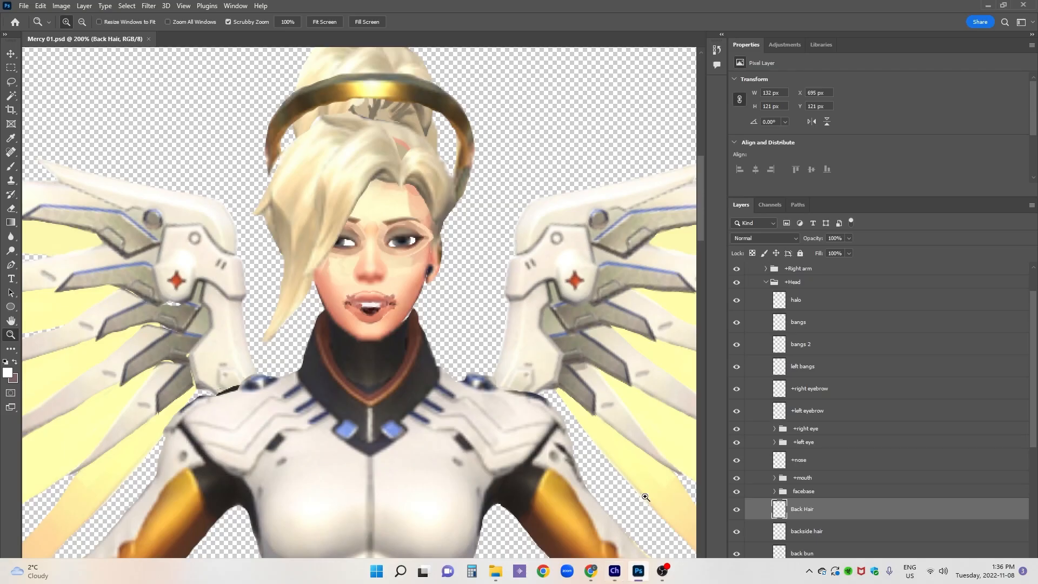
pyautogui.click(806, 324)
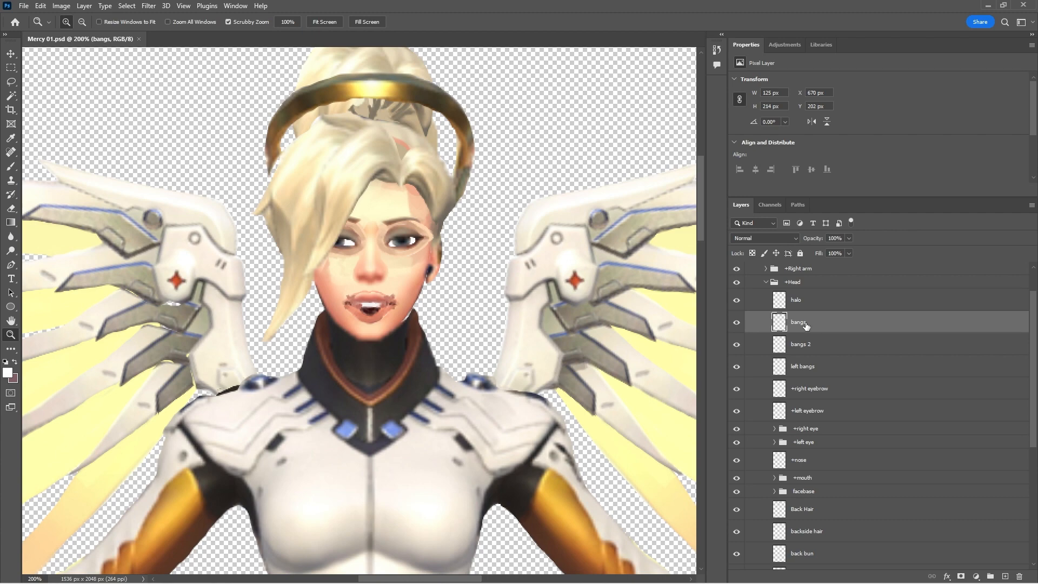
pyautogui.click(816, 462)
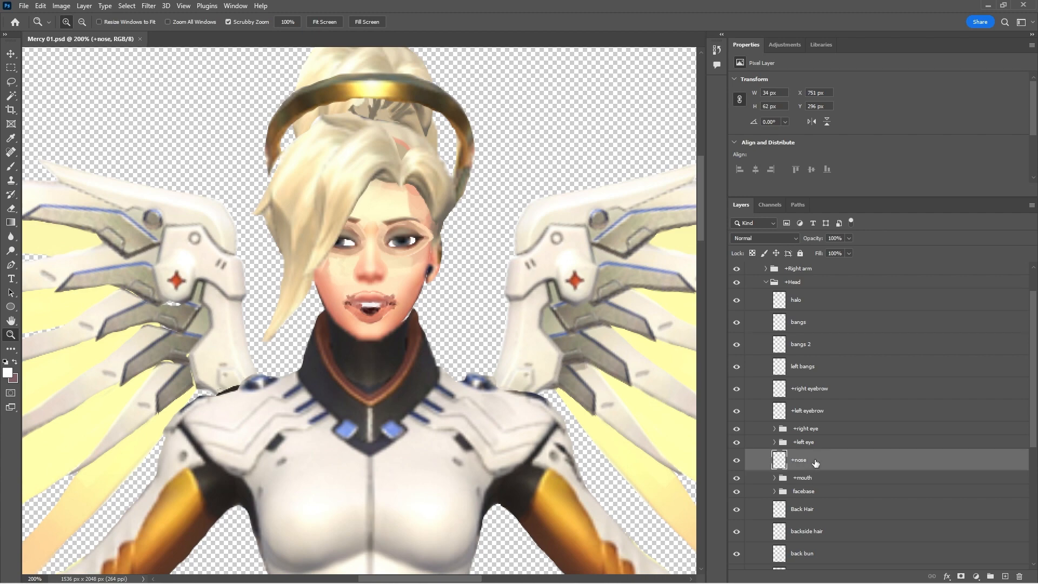
pyautogui.click(989, 575)
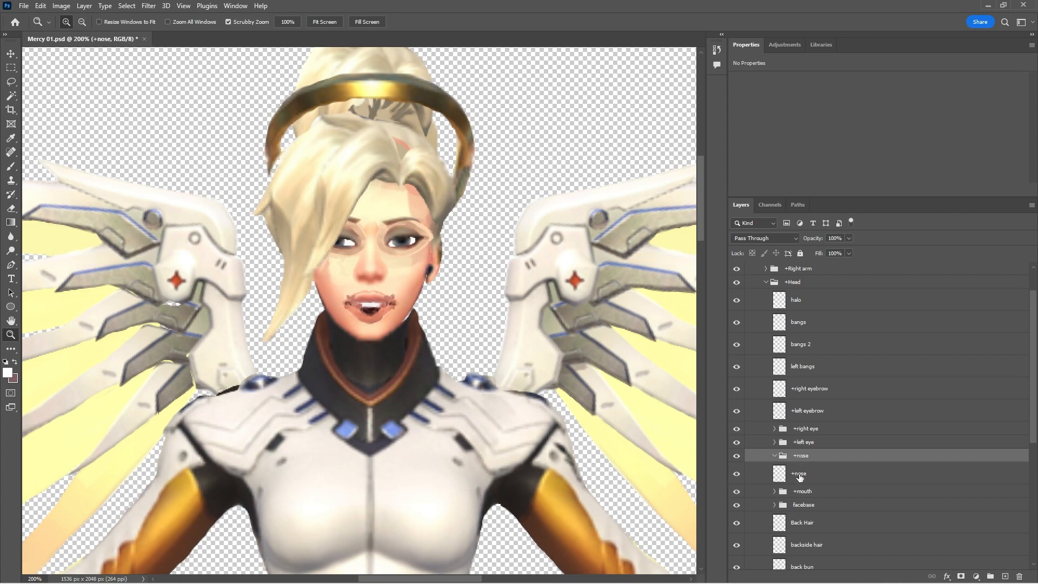
pyautogui.doubleClick(800, 474)
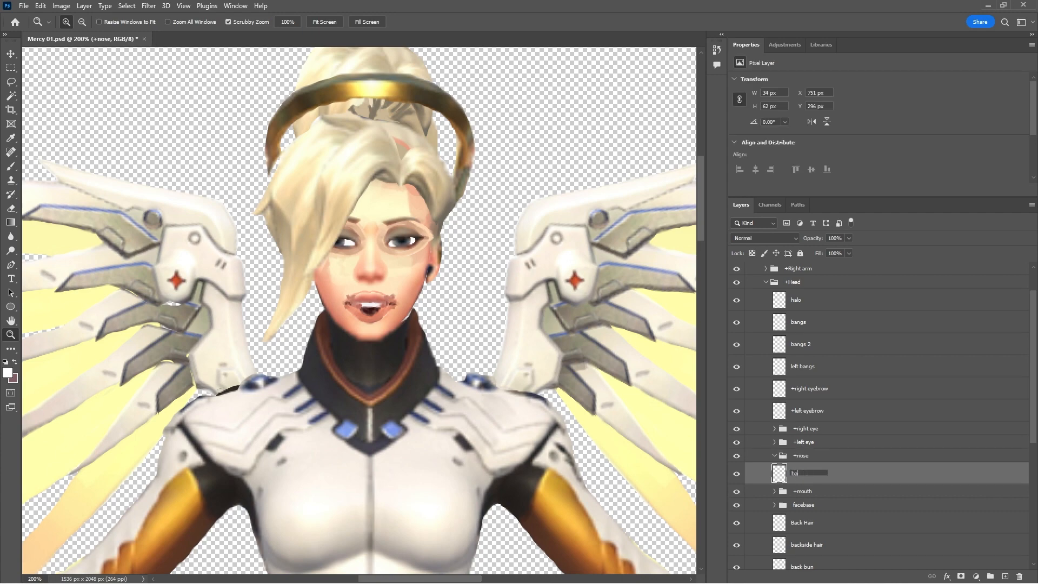
pyautogui.moveTo(800, 476); pyautogui.dragTo(805, 460)
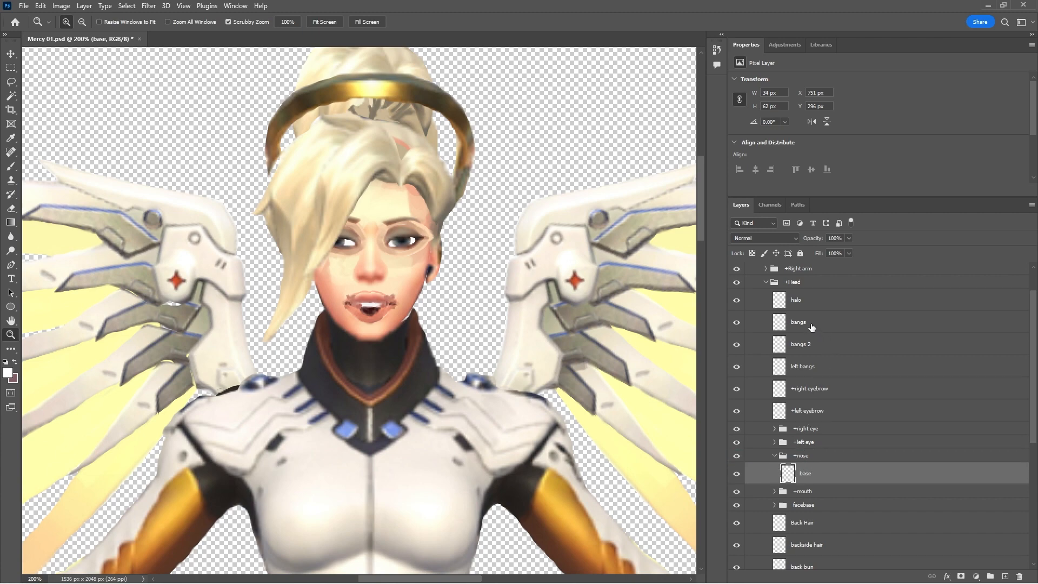
# Place the +nose group directly below halo with the bangs layer inside it, save the file, and return to Character Animator
pyautogui.moveTo(811, 325)
pyautogui.mouseDown()
pyautogui.moveTo(819, 460)
pyautogui.moveTo(806, 381)
pyautogui.moveTo(817, 318)
pyautogui.mouseUp()
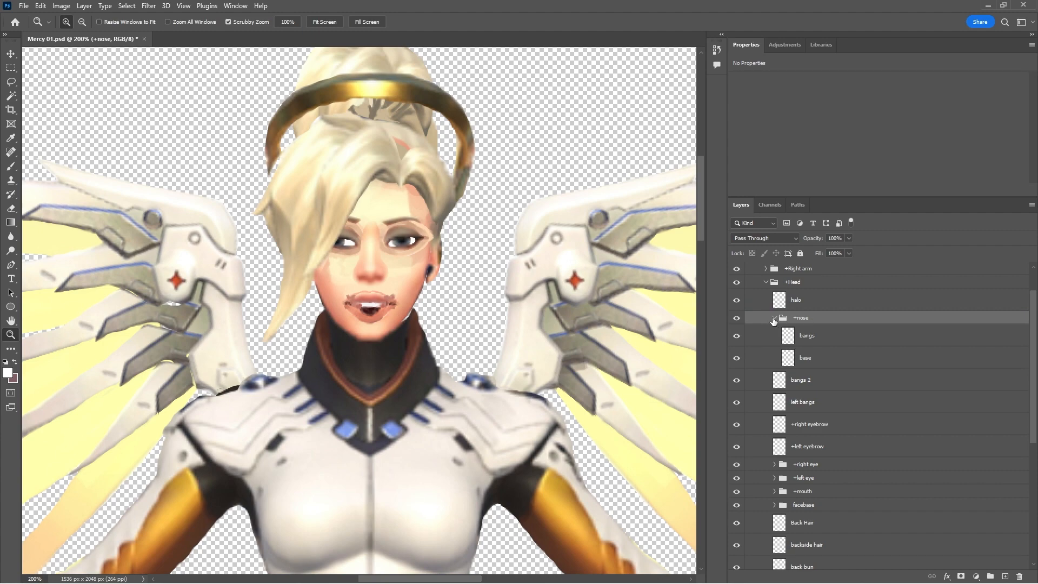
pyautogui.hotkey('ctrl', 's')
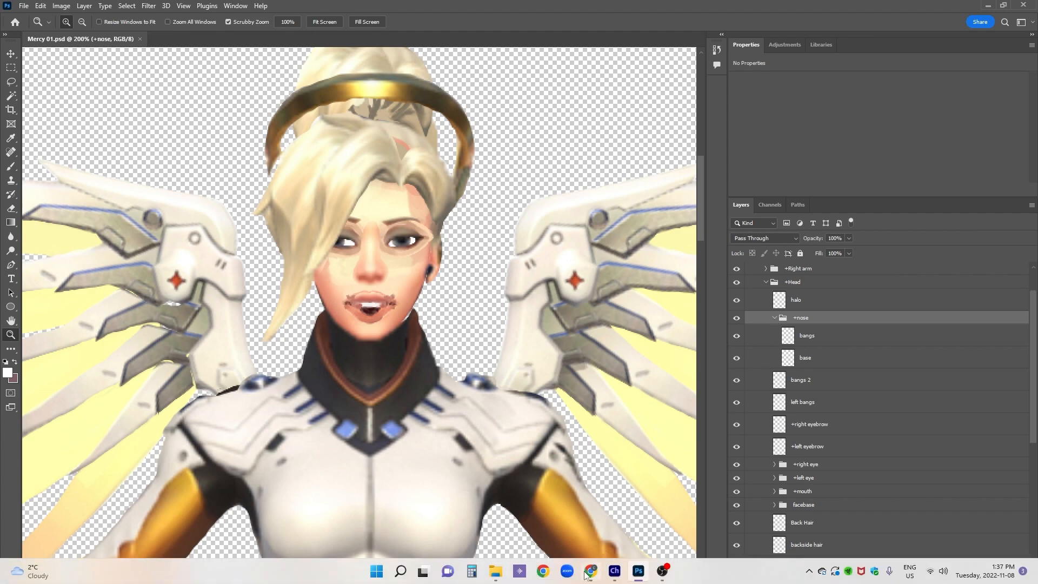
pyautogui.click(615, 573)
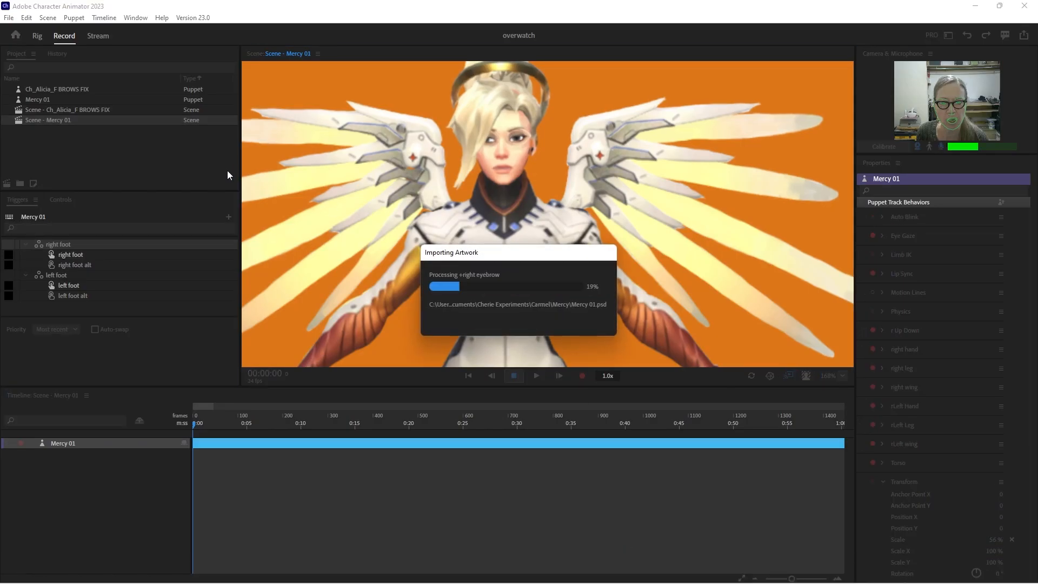
# In the puppet's rig, move the nose group's origin handle onto the tip of the character's nose
pyautogui.click(38, 36)
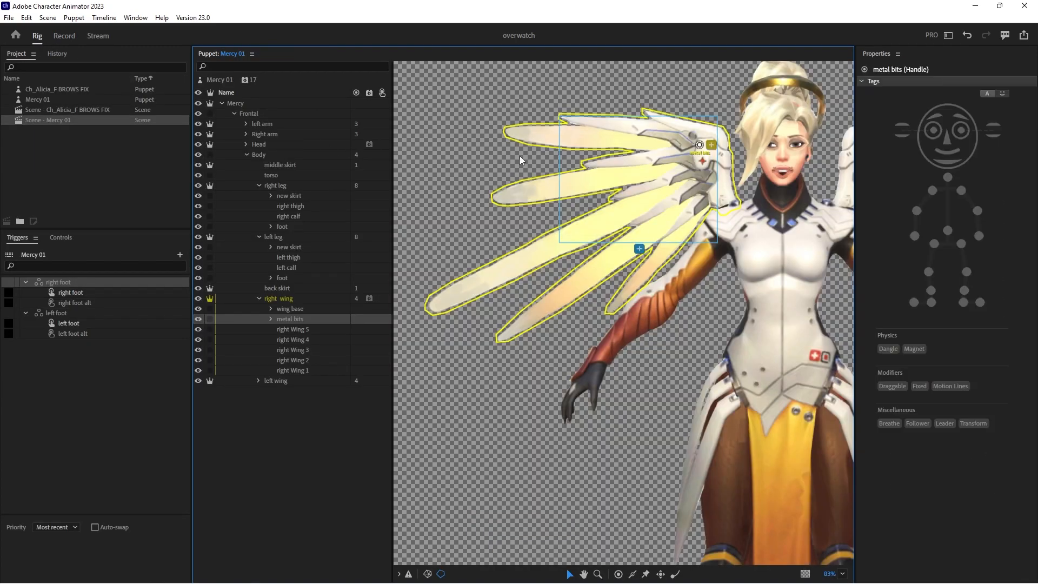
pyautogui.click(246, 144)
pyautogui.click(270, 165)
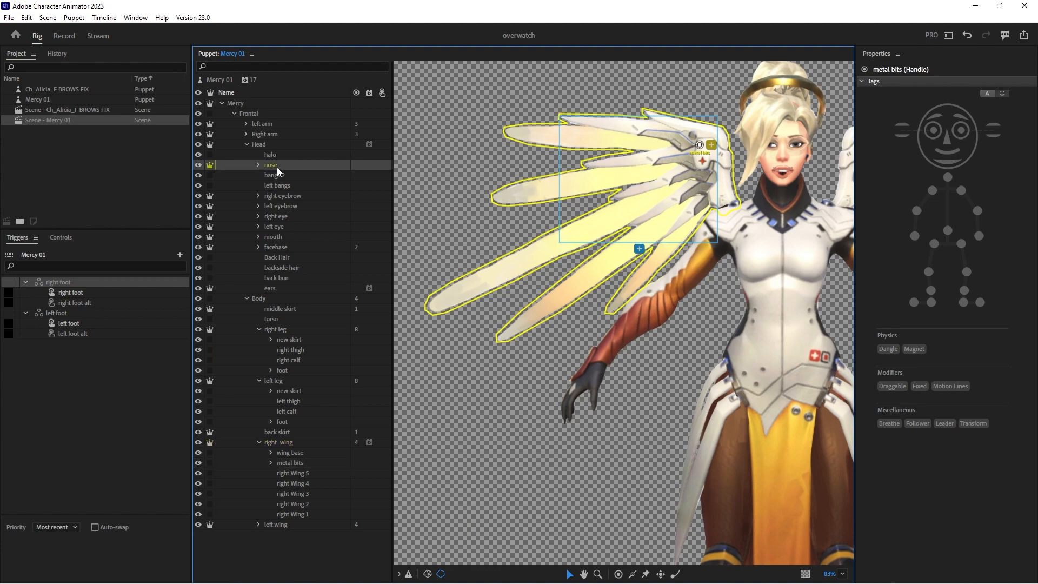
pyautogui.moveTo(742, 179); pyautogui.dragTo(608, 215)
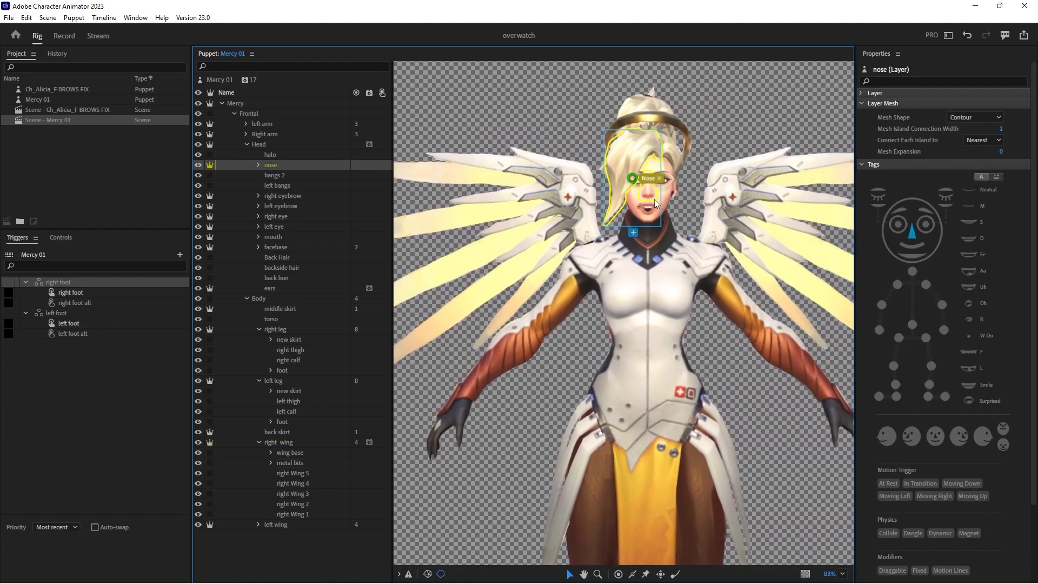
pyautogui.click(651, 184)
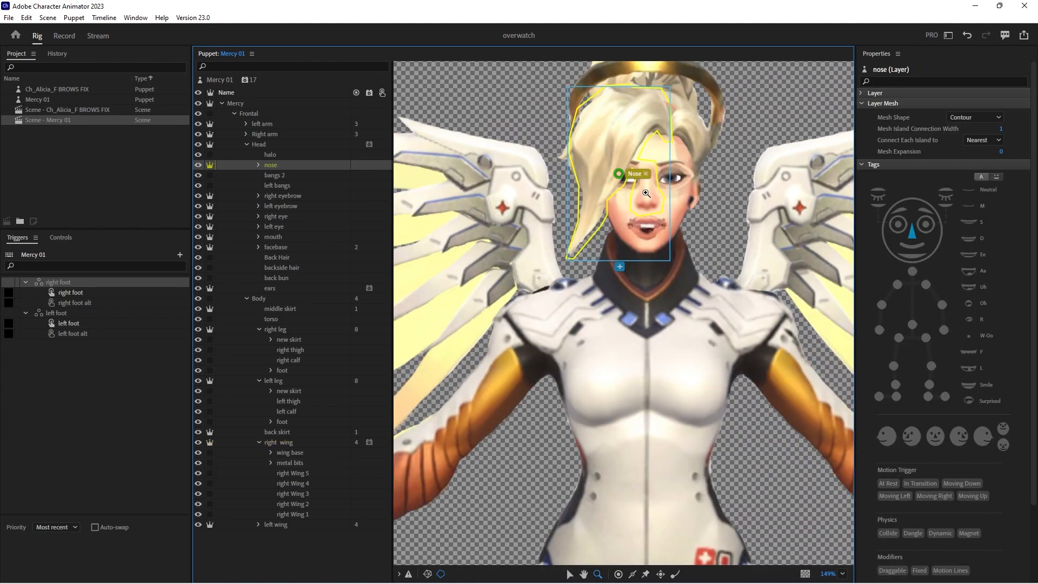
pyautogui.click(642, 190)
pyautogui.moveTo(599, 158); pyautogui.dragTo(650, 206)
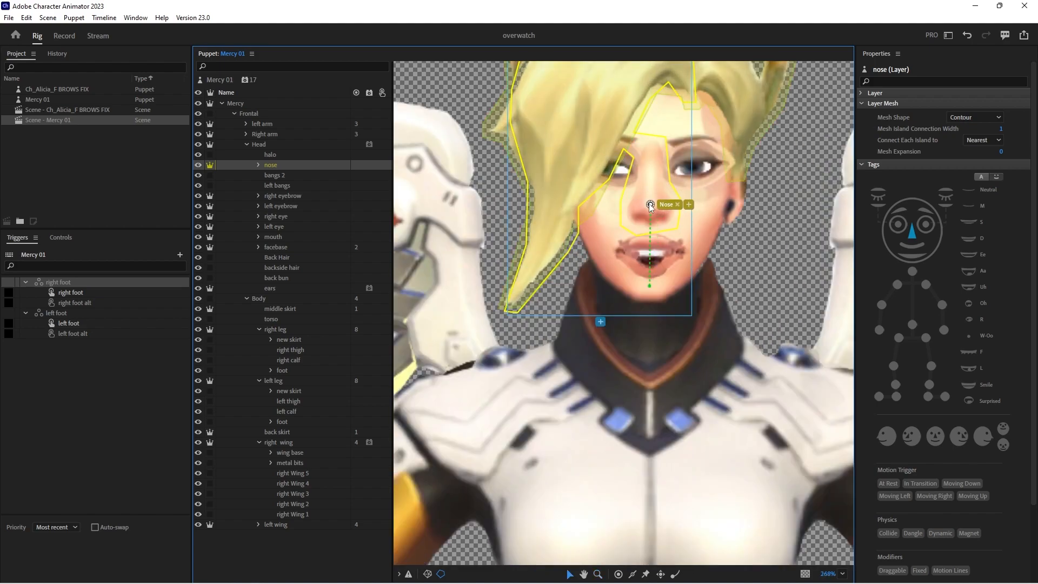
pyautogui.click(650, 206)
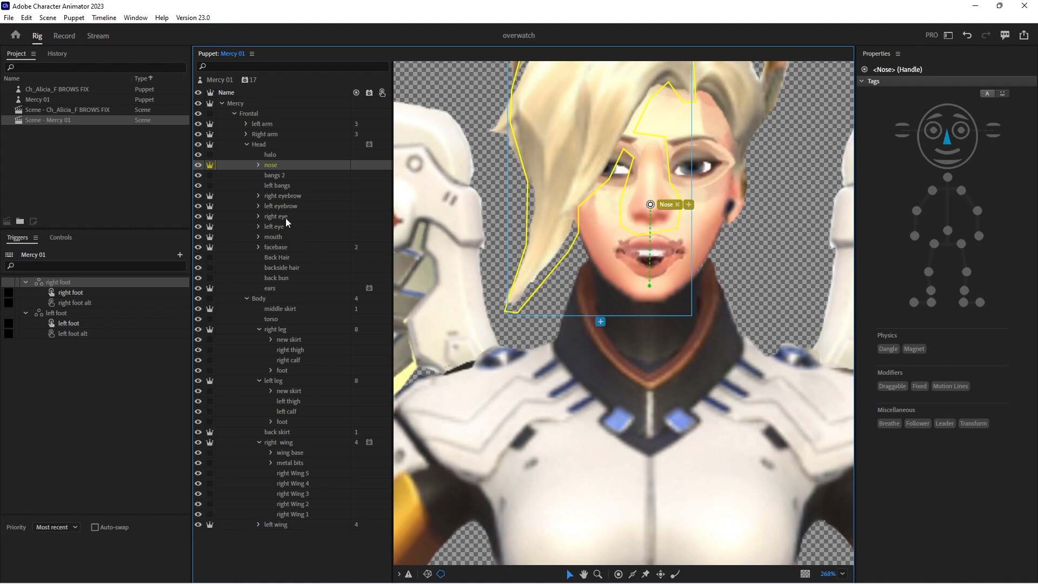
# Make the bangs layer inside the nose group warp independently and move its origin to the hair above the forehead
pyautogui.click(259, 165)
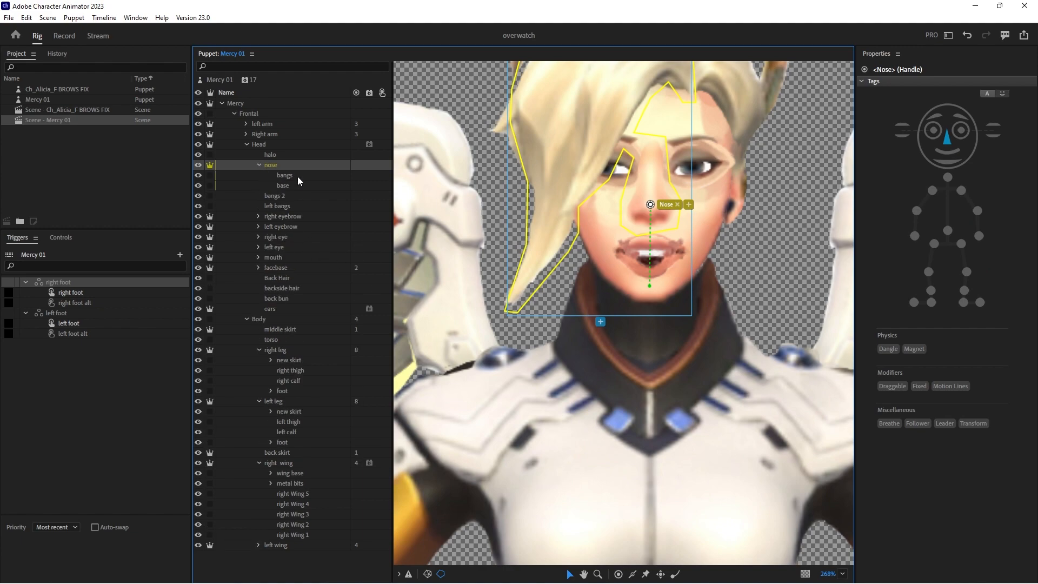
pyautogui.click(219, 176)
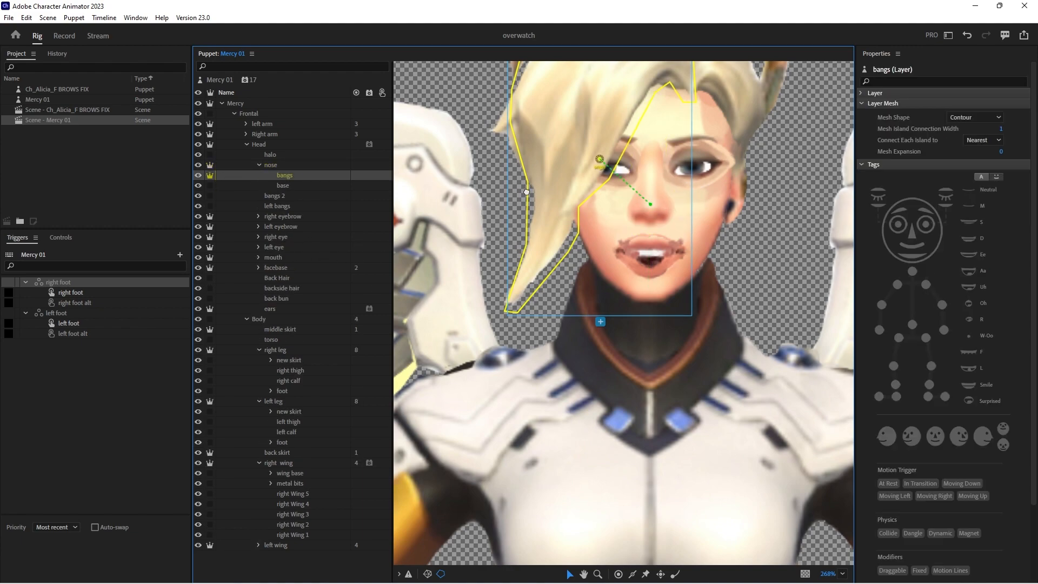
pyautogui.scroll(5, 526, 191)
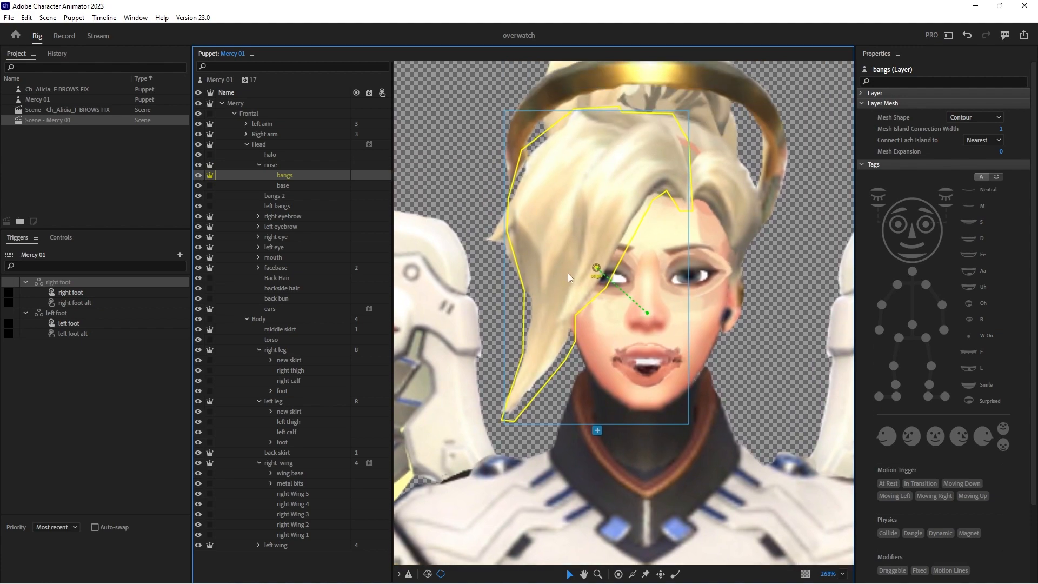
pyautogui.moveTo(599, 263); pyautogui.dragTo(649, 144)
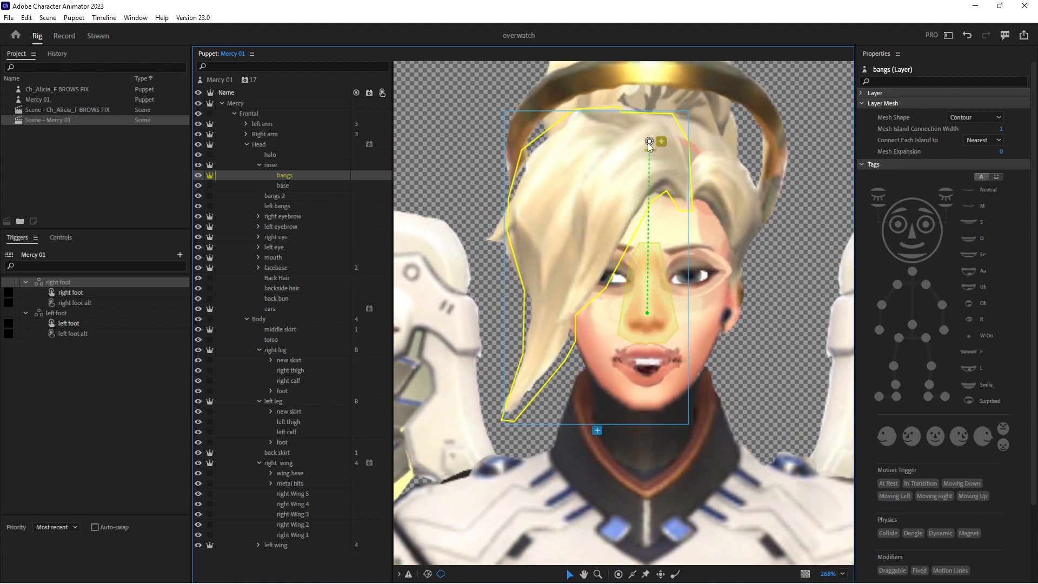
# Switch to Photoshop and brush a small white patch over the upper hair on a new layer above bangs
pyautogui.click(638, 580)
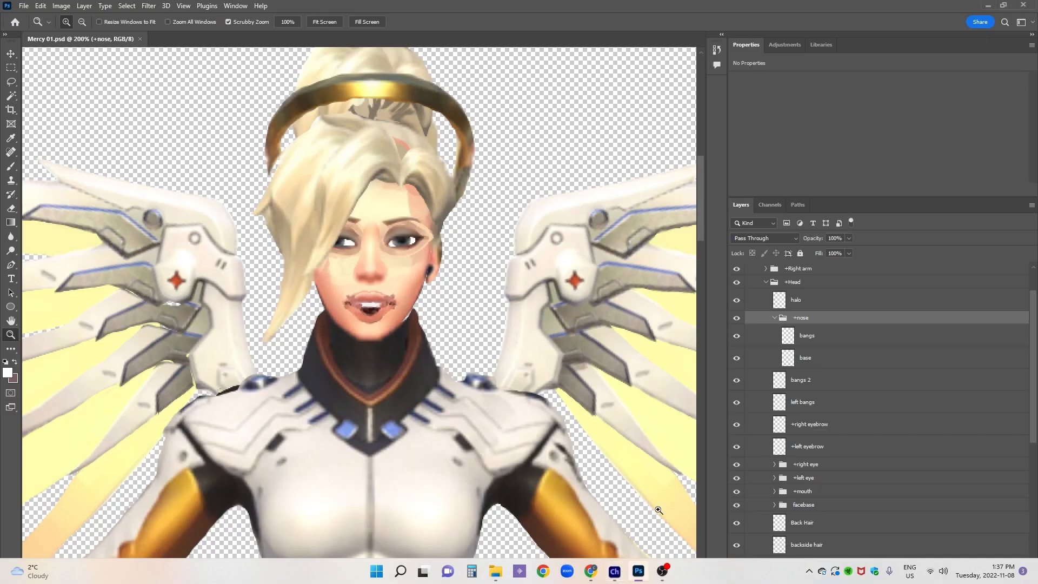
pyautogui.click(812, 338)
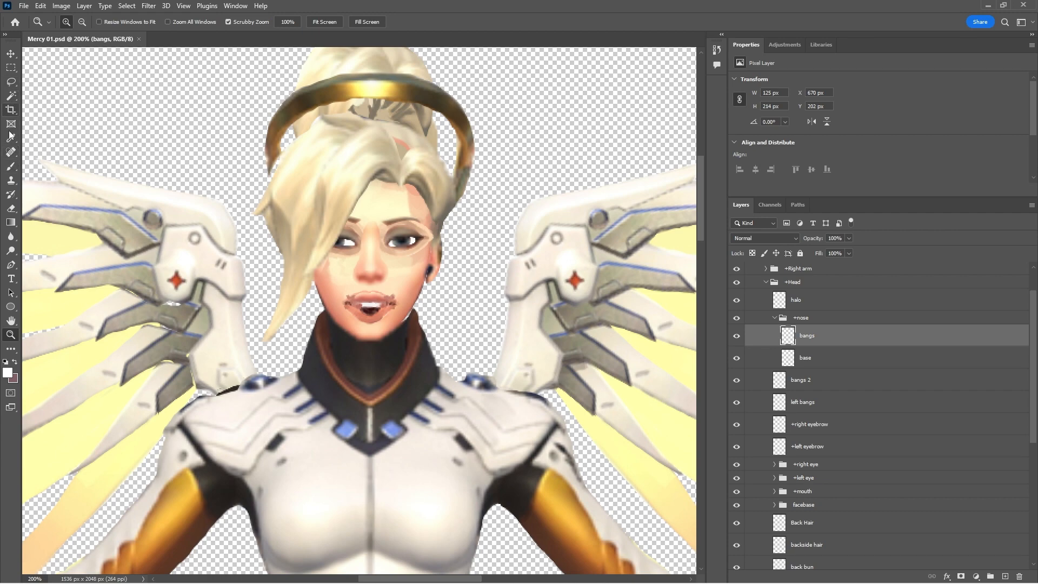
pyautogui.click(12, 168)
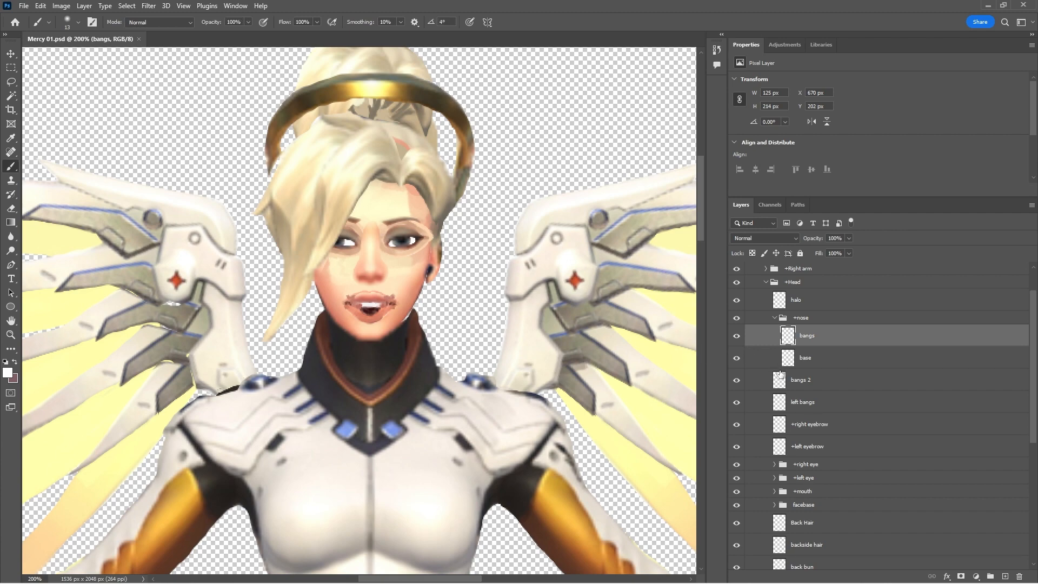
pyautogui.click(1005, 577)
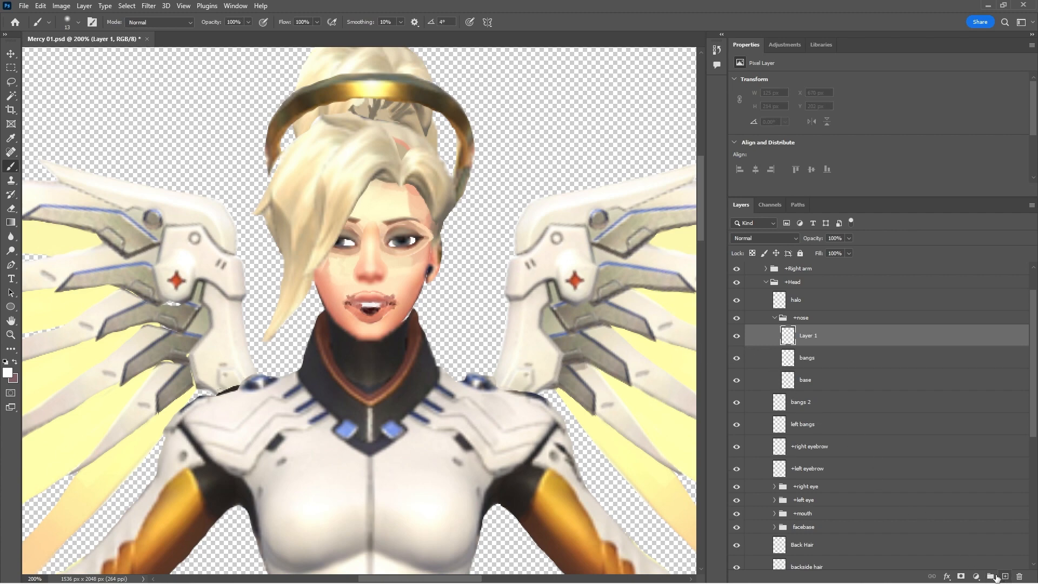
pyautogui.moveTo(372, 165)
pyautogui.mouseDown()
pyautogui.moveTo(350, 166)
pyautogui.moveTo(381, 166)
pyautogui.moveTo(335, 165)
pyautogui.moveTo(381, 171)
pyautogui.moveTo(342, 166)
pyautogui.moveTo(392, 170)
pyautogui.mouseUp()
# Rename the new patch layer as hair base and place it between bangs and base in the +nose group
pyautogui.doubleClick(811, 336)
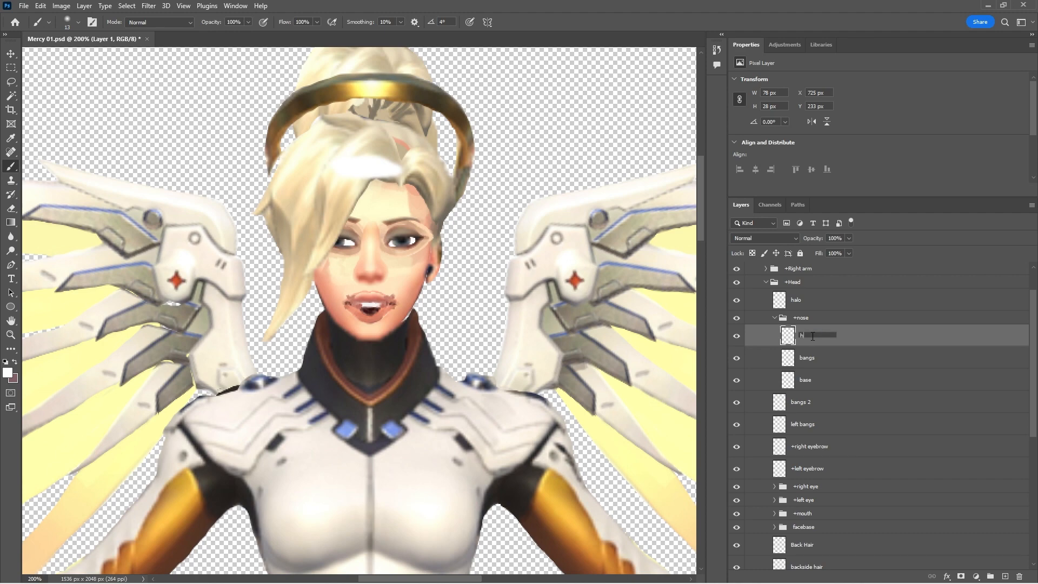
pyautogui.press('Return')
pyautogui.moveTo(819, 338); pyautogui.dragTo(820, 368)
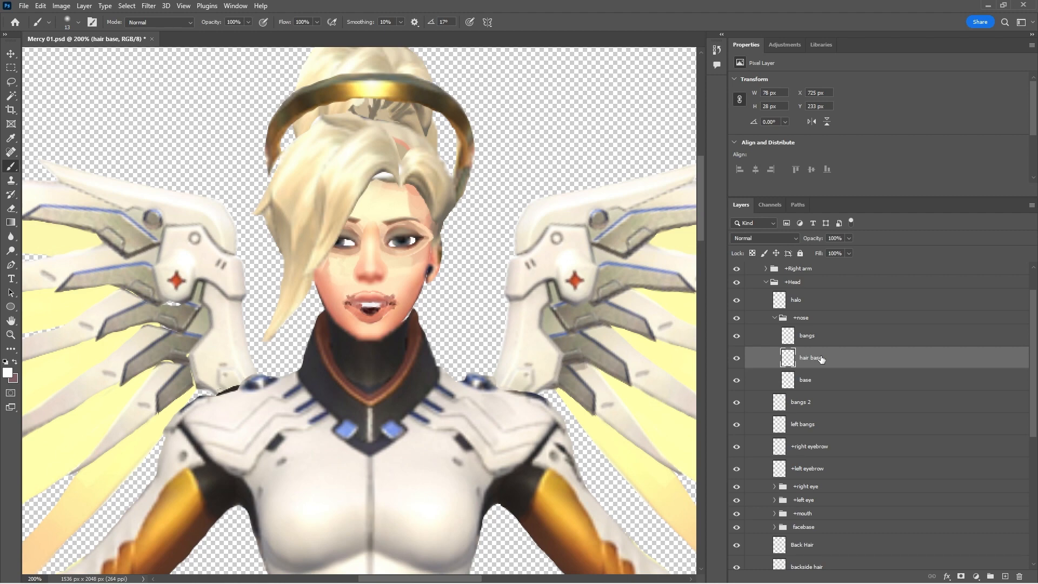
# Shift the hair base patch until it is hidden behind the bangs, save the file, and return to Character Animator
pyautogui.hotkey('ctrl', 't')
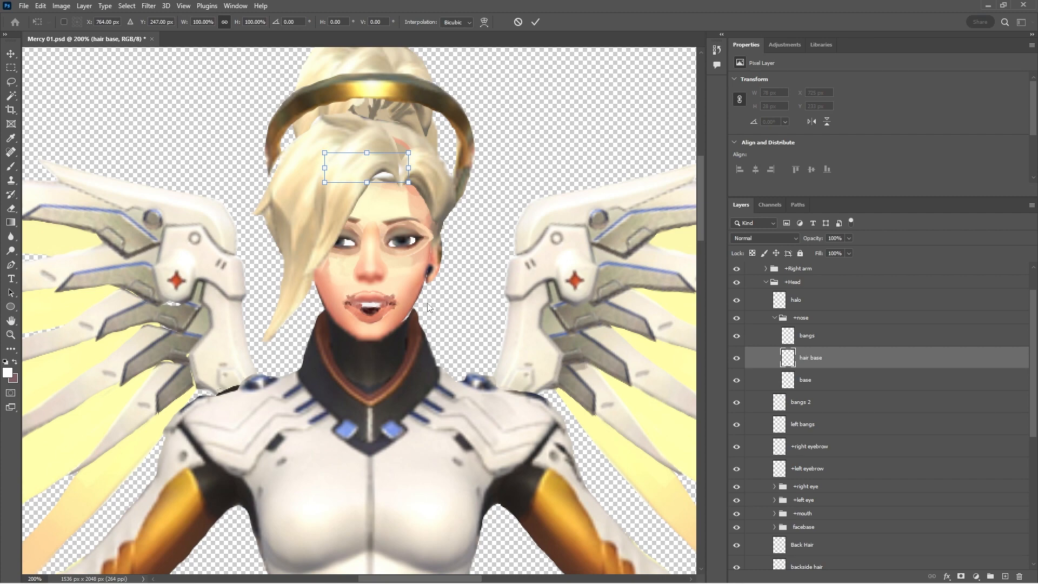
pyautogui.moveTo(385, 177); pyautogui.dragTo(369, 175)
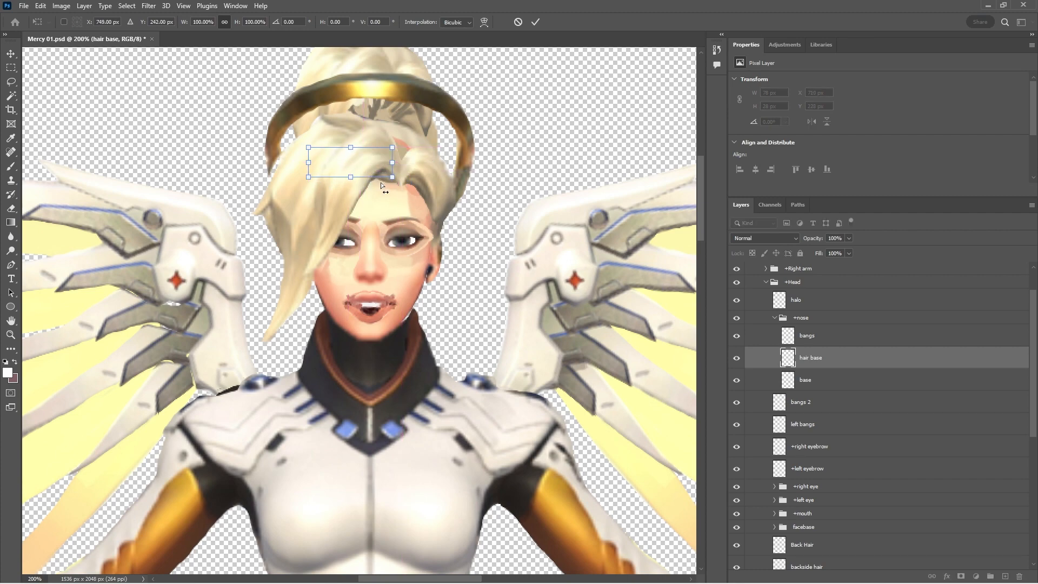
pyautogui.hotkey('ctrl', 's')
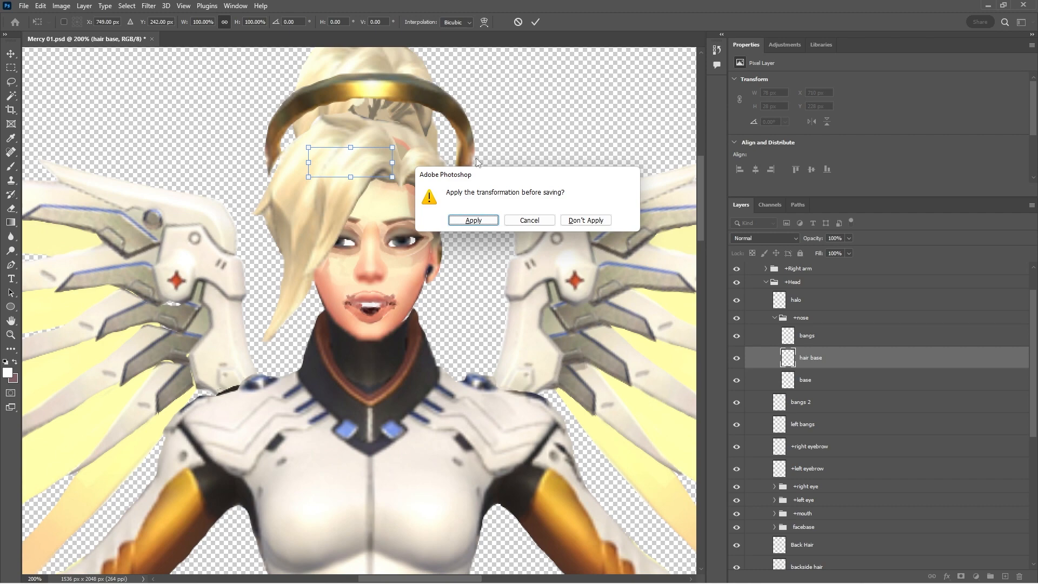
pyautogui.click(476, 220)
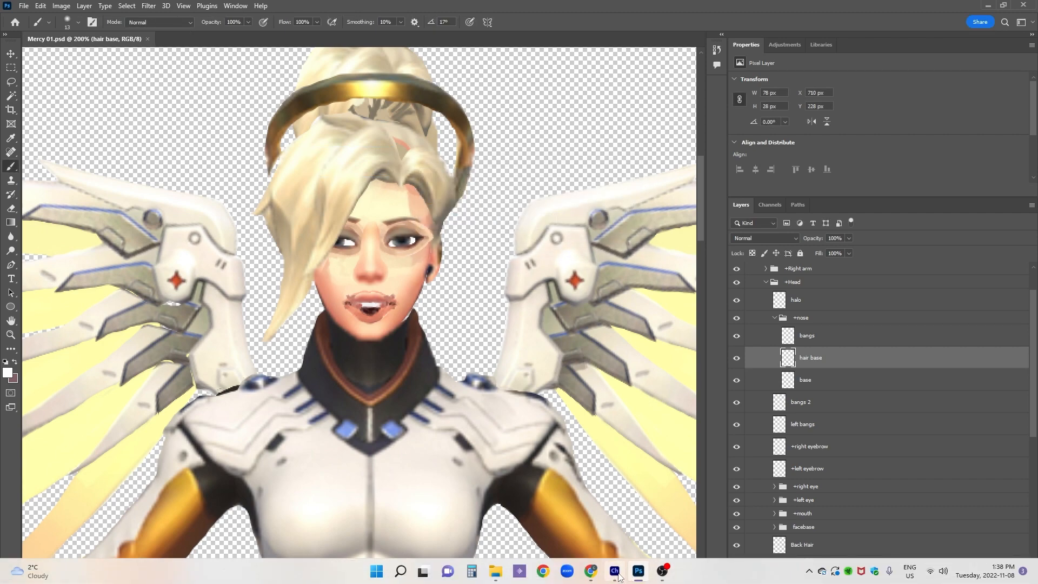
pyautogui.click(616, 574)
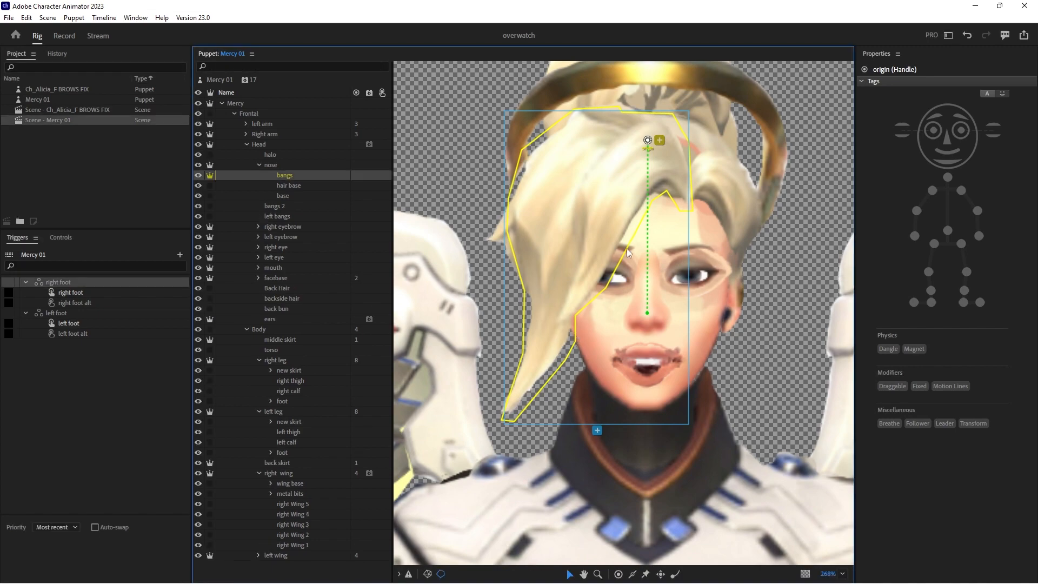
# Attach the bangs origin to the hair base, then pin the upper bangs and add a Dangle handle near their tip
pyautogui.moveTo(647, 144); pyautogui.dragTo(651, 160)
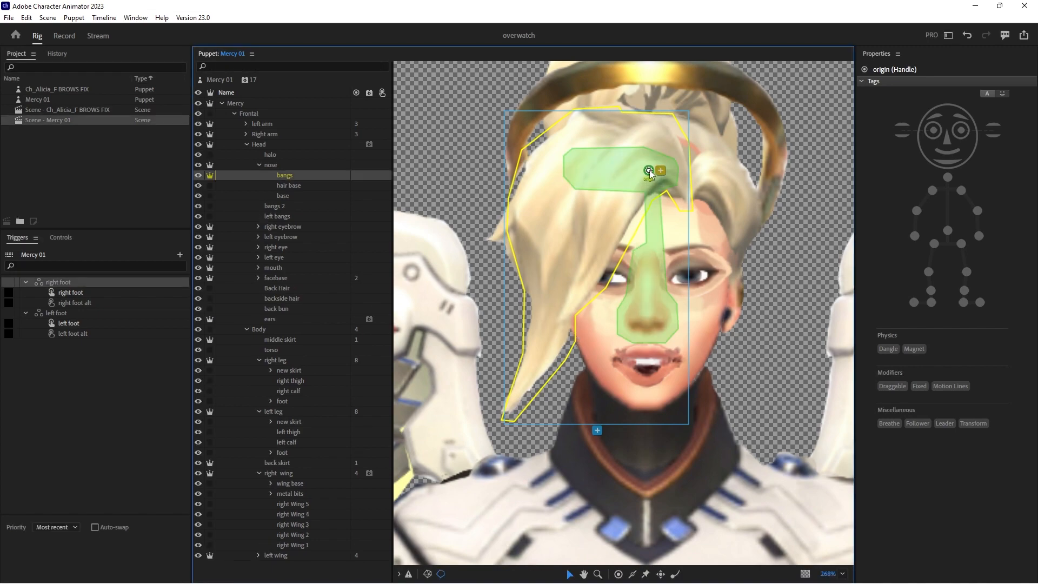
pyautogui.press('p')
pyautogui.click(555, 157)
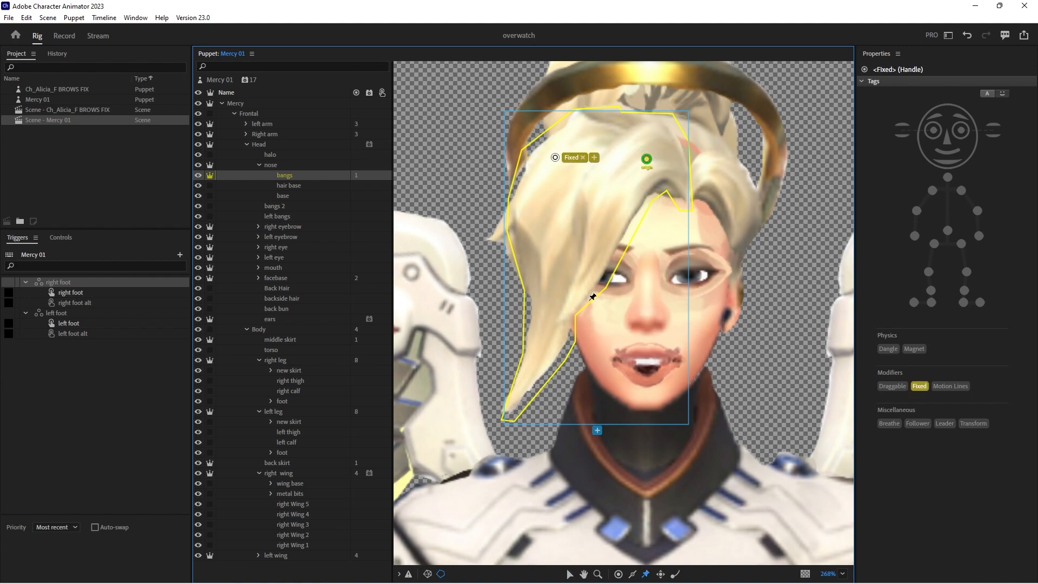
pyautogui.click(518, 392)
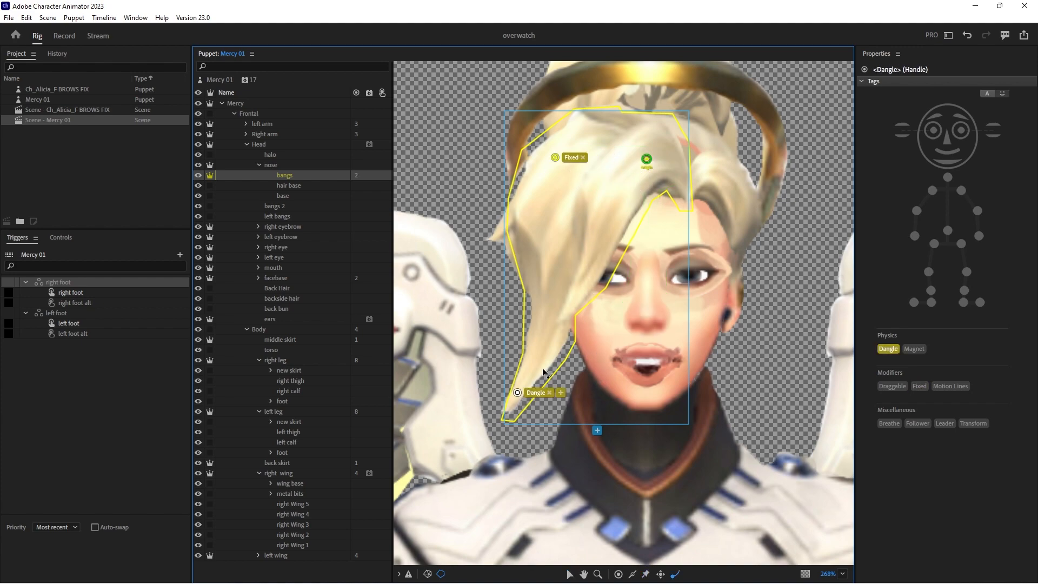
# In the scene, try a dangle stiffness of 36% in the puppet-wide Physics behavior, and reset it
pyautogui.click(61, 36)
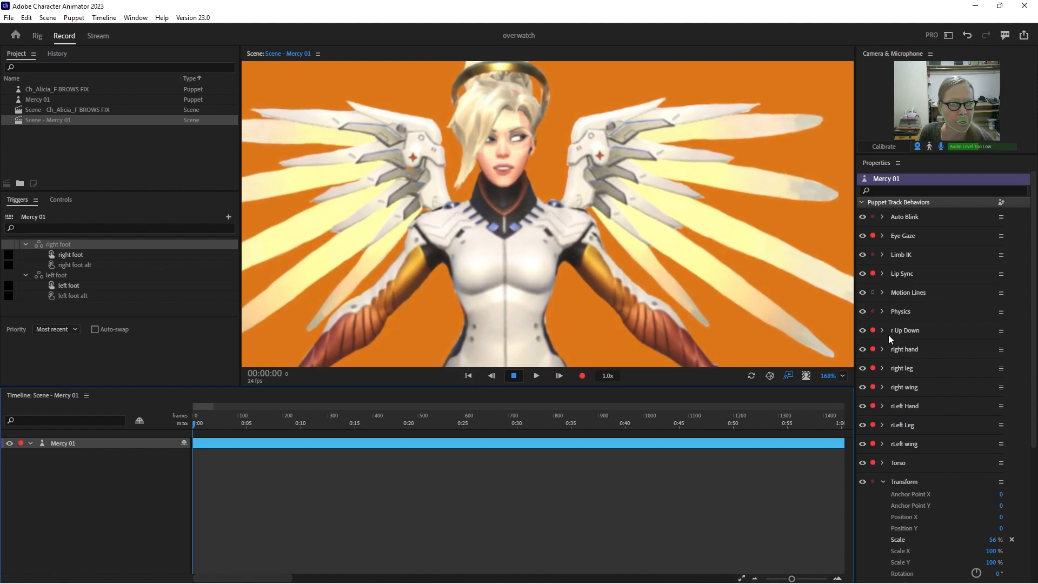
pyautogui.click(882, 312)
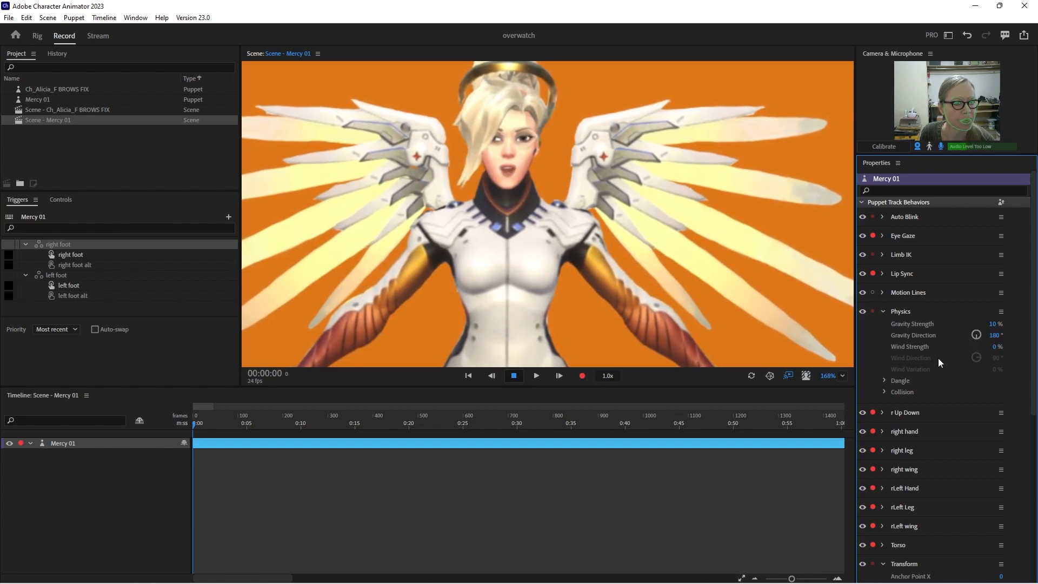
pyautogui.click(887, 380)
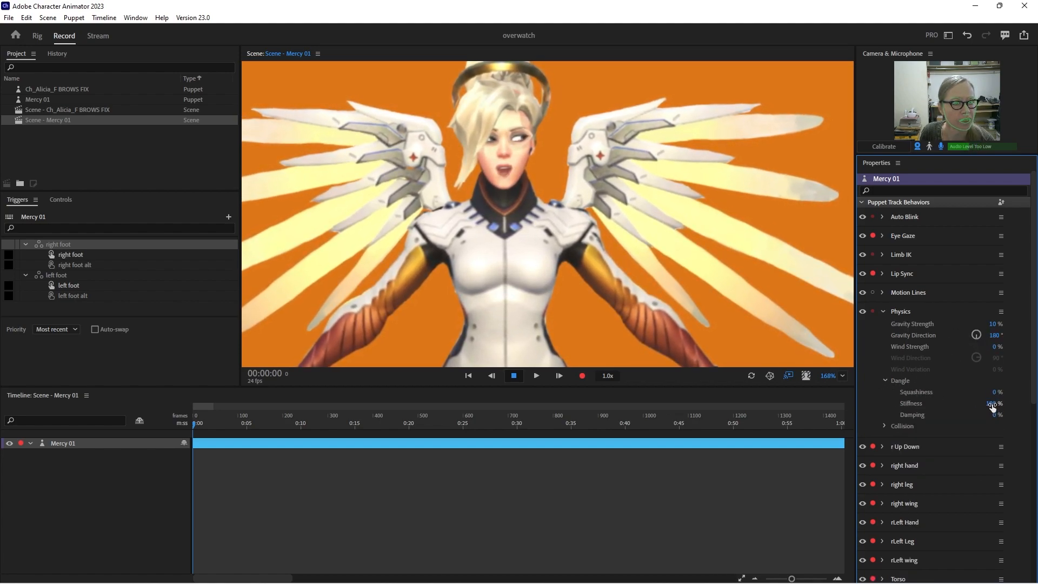
pyautogui.moveTo(993, 411); pyautogui.dragTo(994, 443)
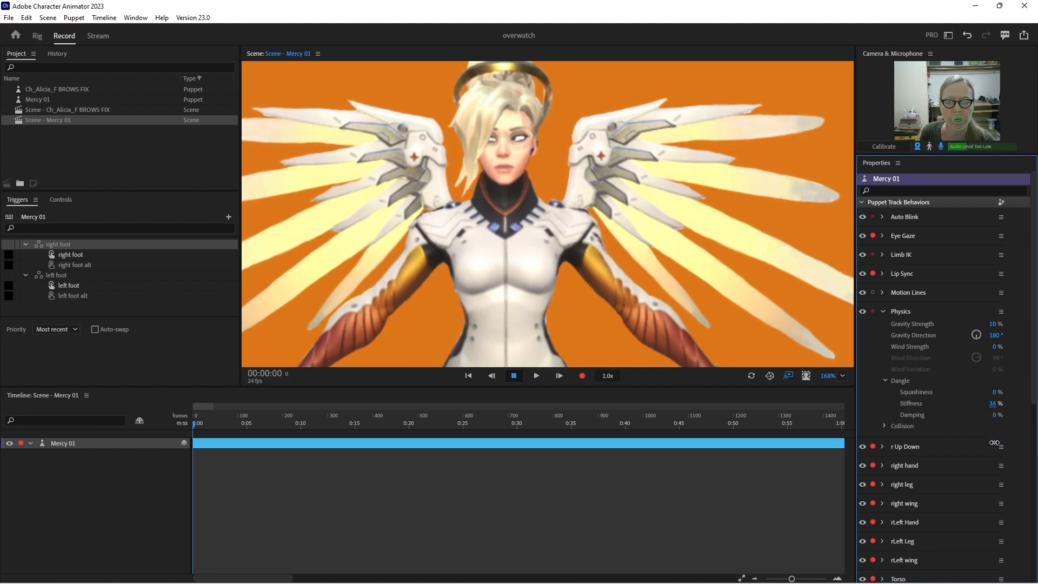
pyautogui.click(842, 376)
pyautogui.click(856, 389)
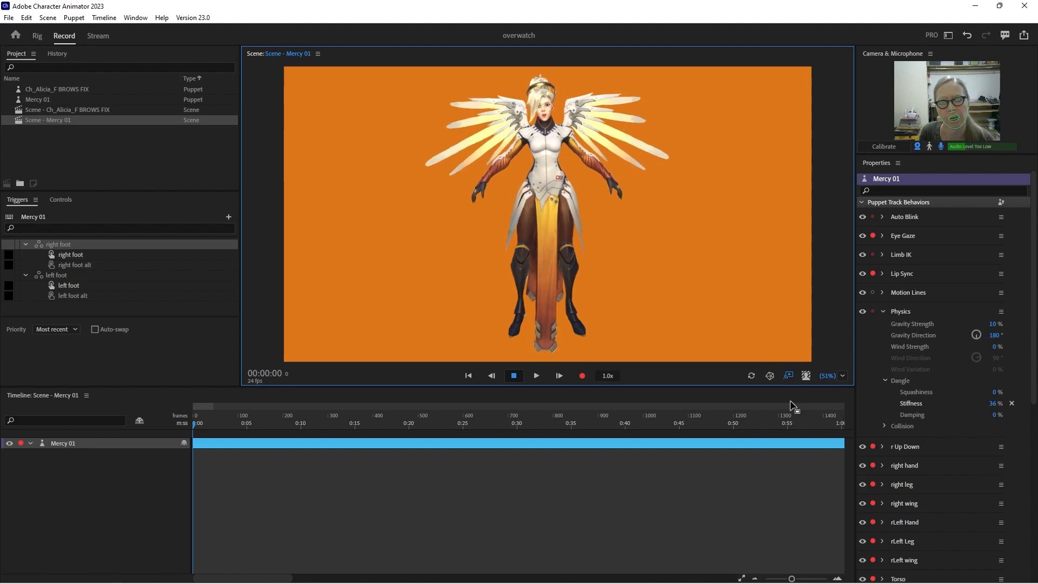
pyautogui.click(1011, 403)
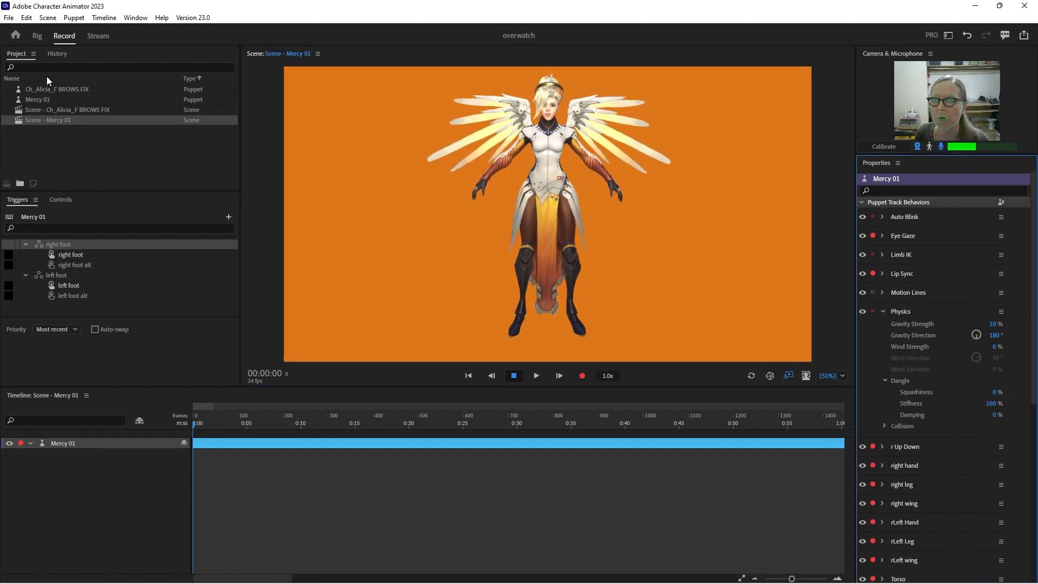
# In the puppet's rig, add a Physics behavior to the bangs layer inside the nose group
pyautogui.click(38, 36)
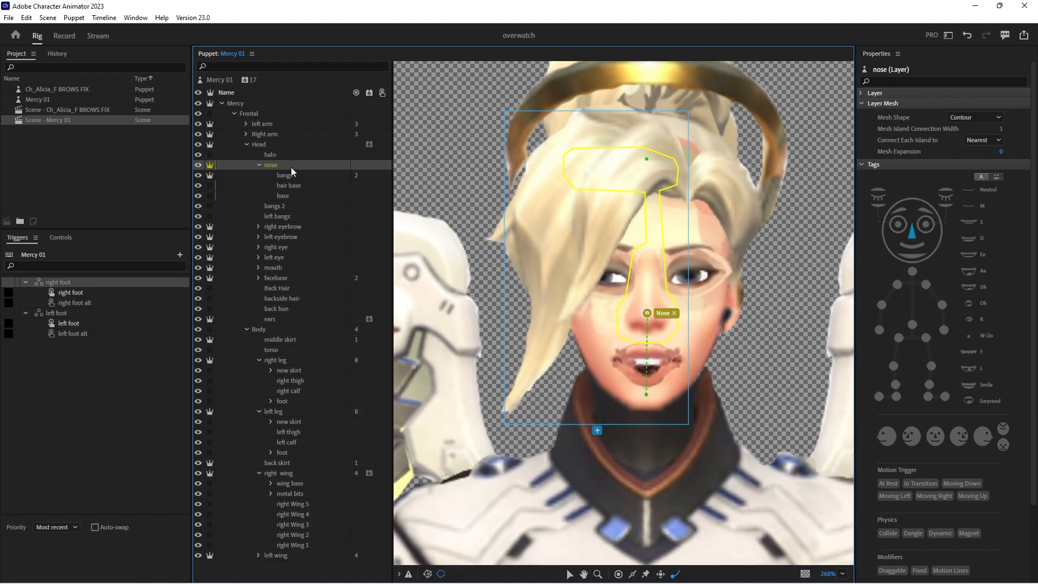
pyautogui.click(316, 176)
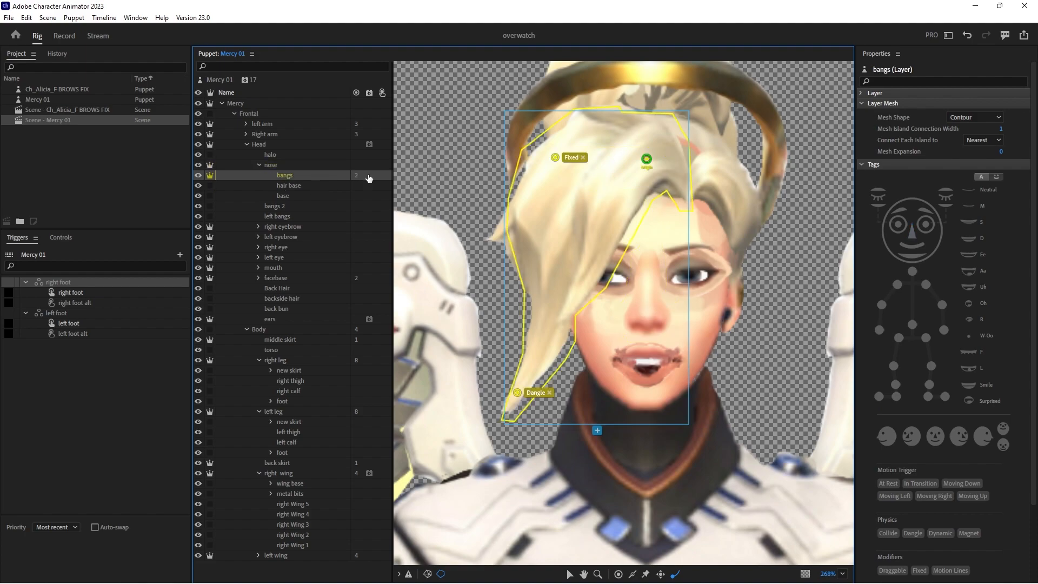
pyautogui.click(370, 179)
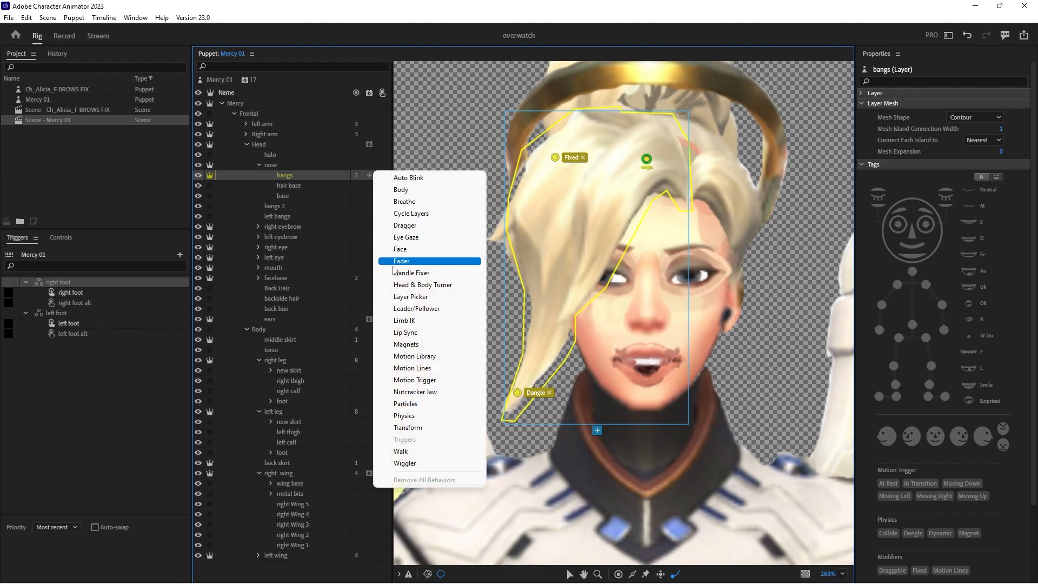
pyautogui.click(409, 416)
# In the scene, set the dangle stiffness of the bangs layer's Physics behavior to 39%
pyautogui.click(64, 35)
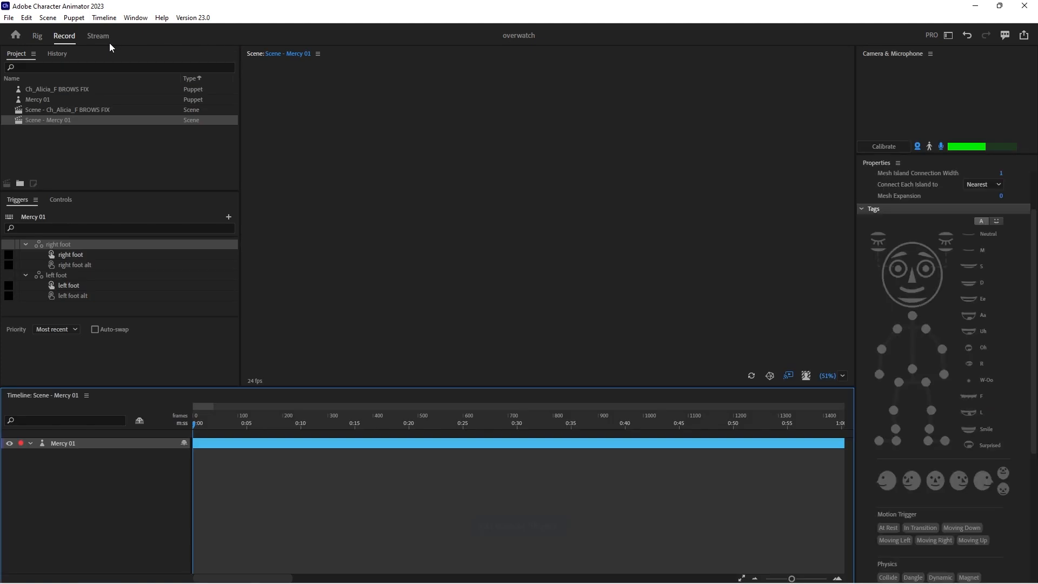
pyautogui.scroll(-5, 949, 378)
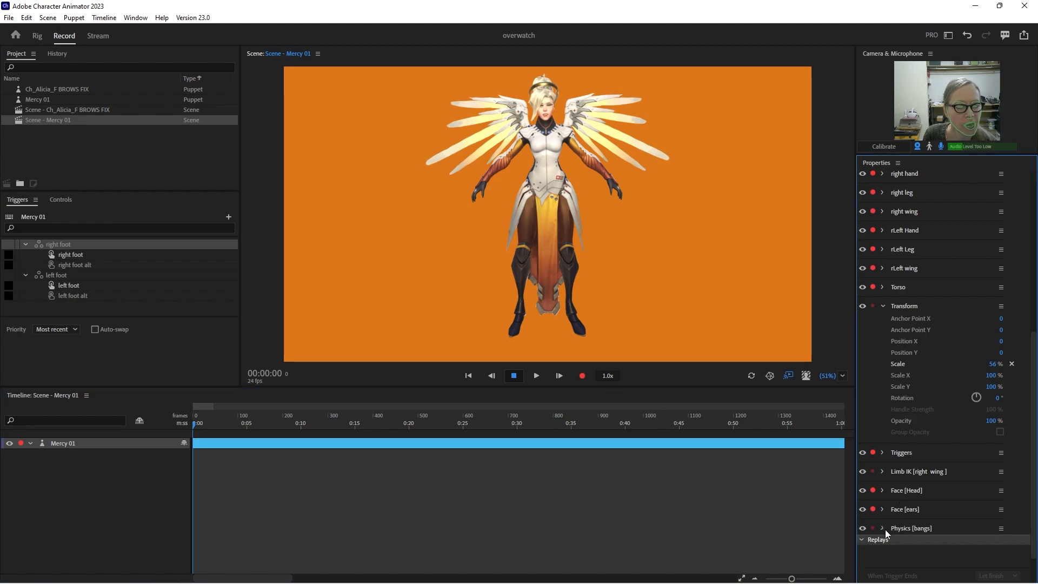
pyautogui.click(883, 529)
pyautogui.scroll(-3, 926, 521)
pyautogui.click(885, 500)
pyautogui.moveTo(827, 375); pyautogui.dragTo(819, 312)
pyautogui.moveTo(670, 199); pyautogui.dragTo(671, 355)
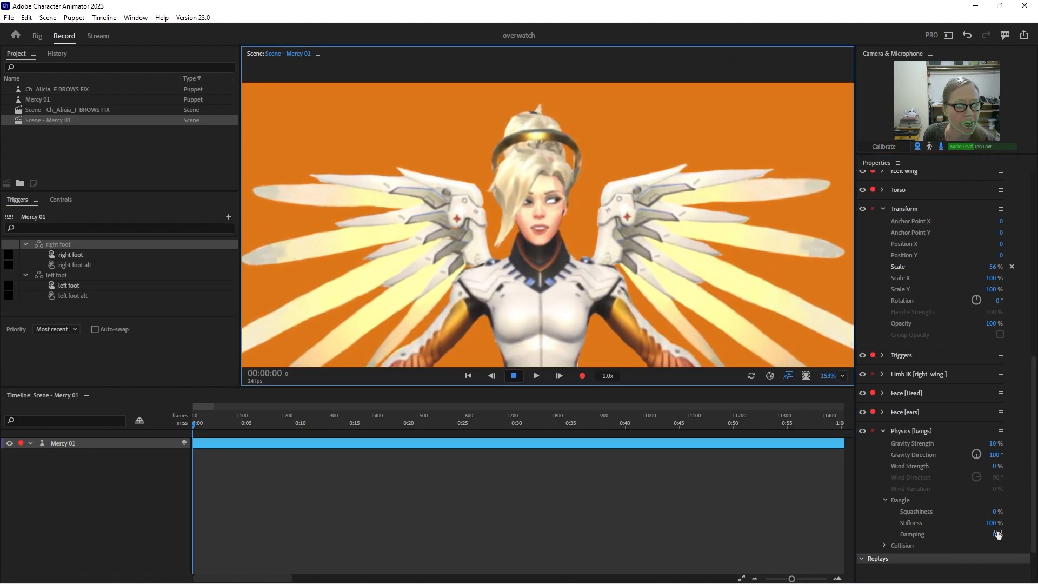
pyautogui.moveTo(993, 527); pyautogui.dragTo(998, 564)
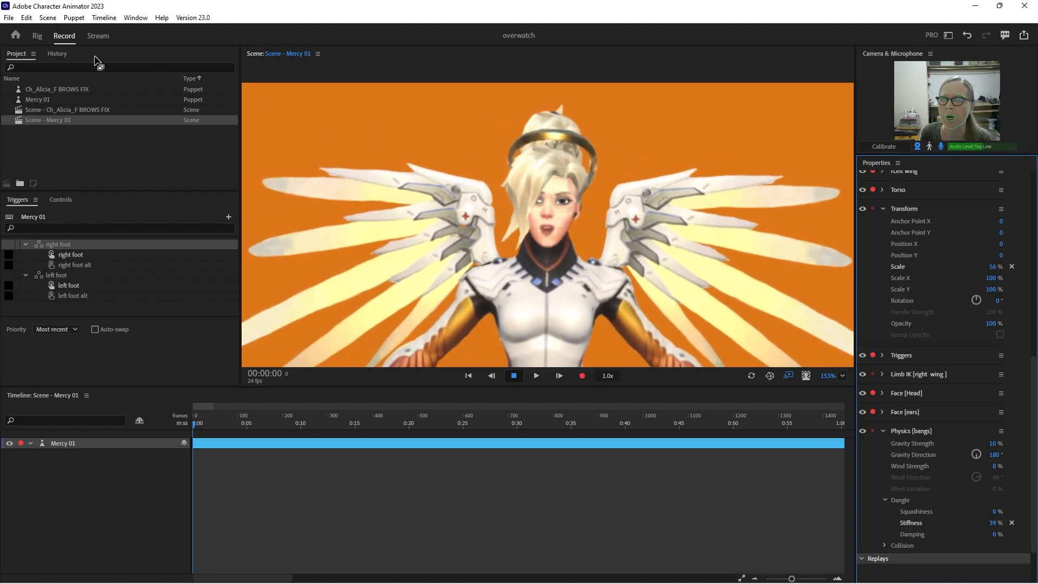
# Back in the rig, collapse the nose group and examine the Back Hair, backside hair and back bun layers
pyautogui.click(37, 36)
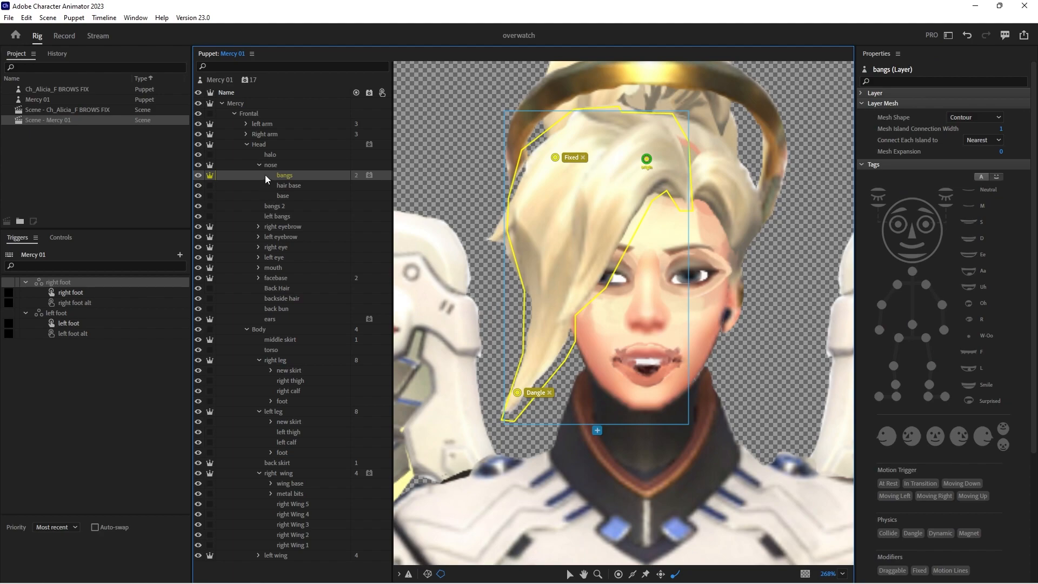
pyautogui.click(259, 164)
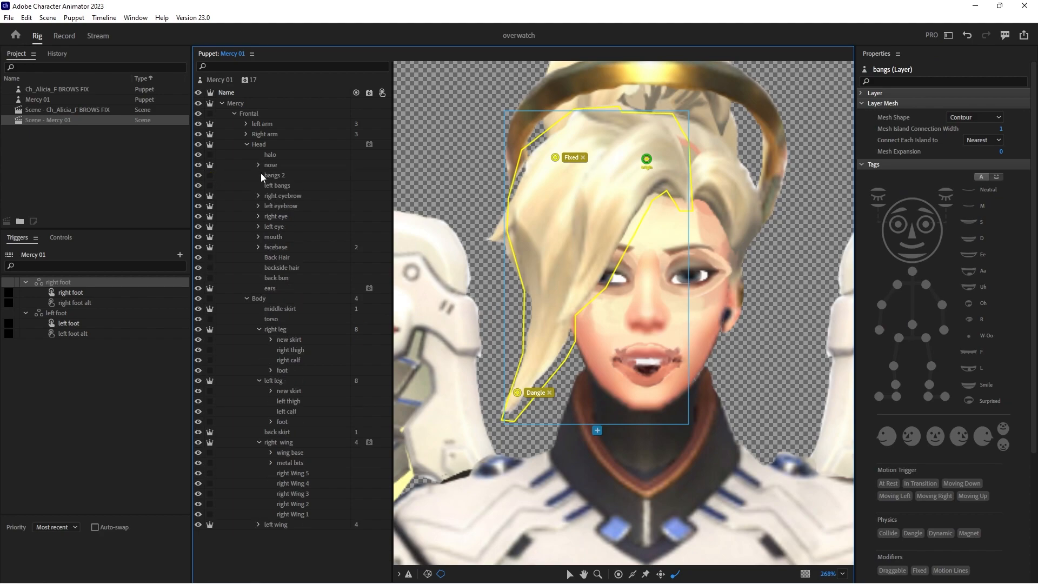
pyautogui.click(275, 260)
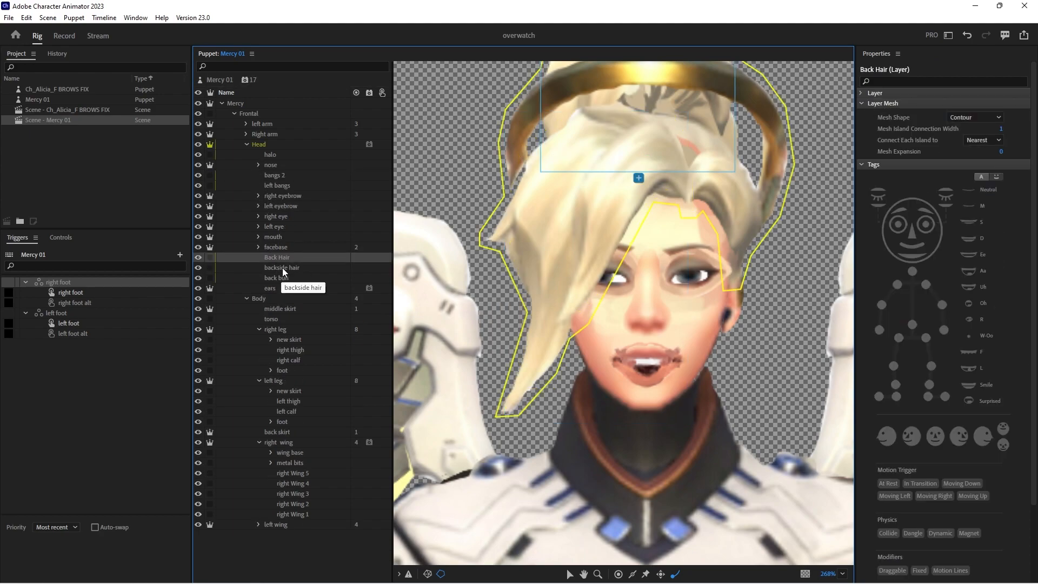
pyautogui.click(283, 267)
pyautogui.click(290, 277)
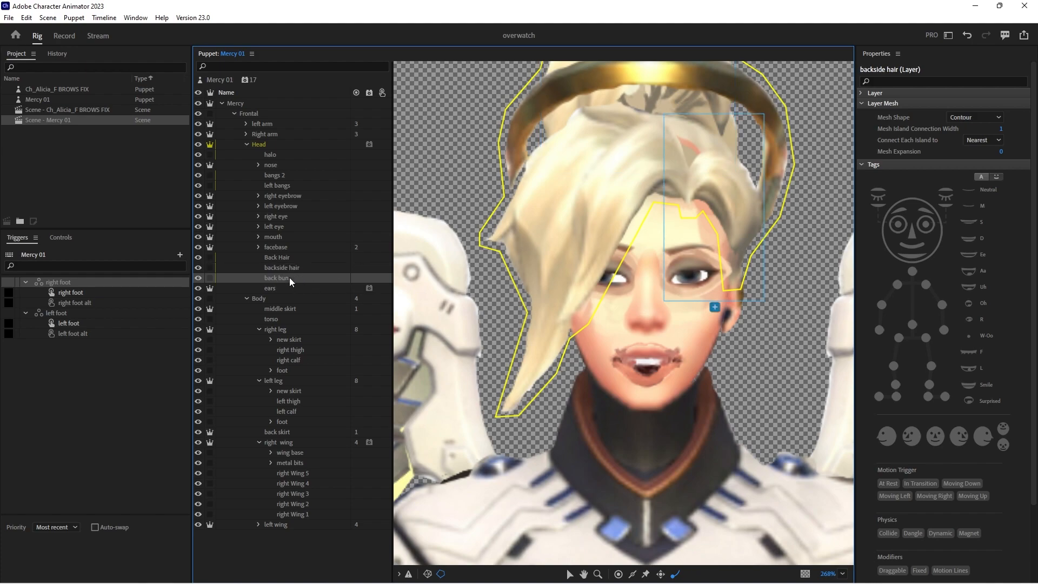
pyautogui.moveTo(569, 223); pyautogui.dragTo(487, 378)
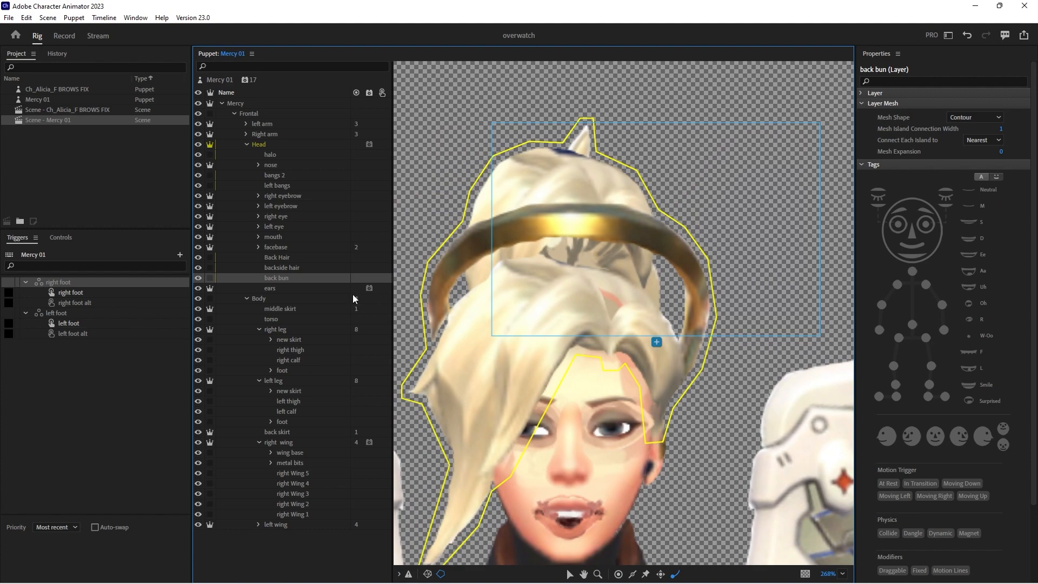
pyautogui.click(199, 258)
pyautogui.click(199, 257)
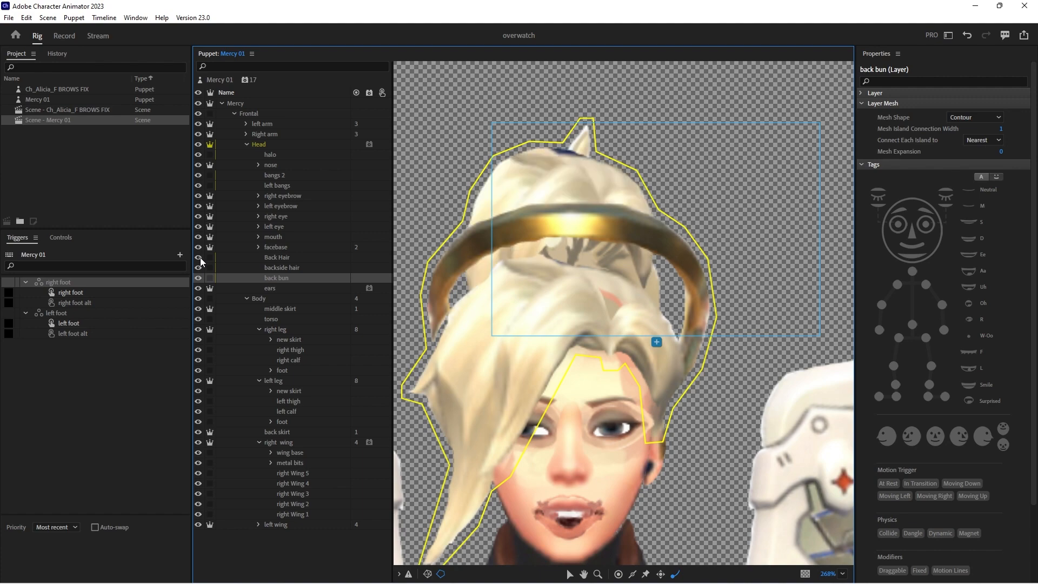
# Make the Back Hair layer warp independently and move its origin to the base of the bun, near the halo
pyautogui.click(275, 258)
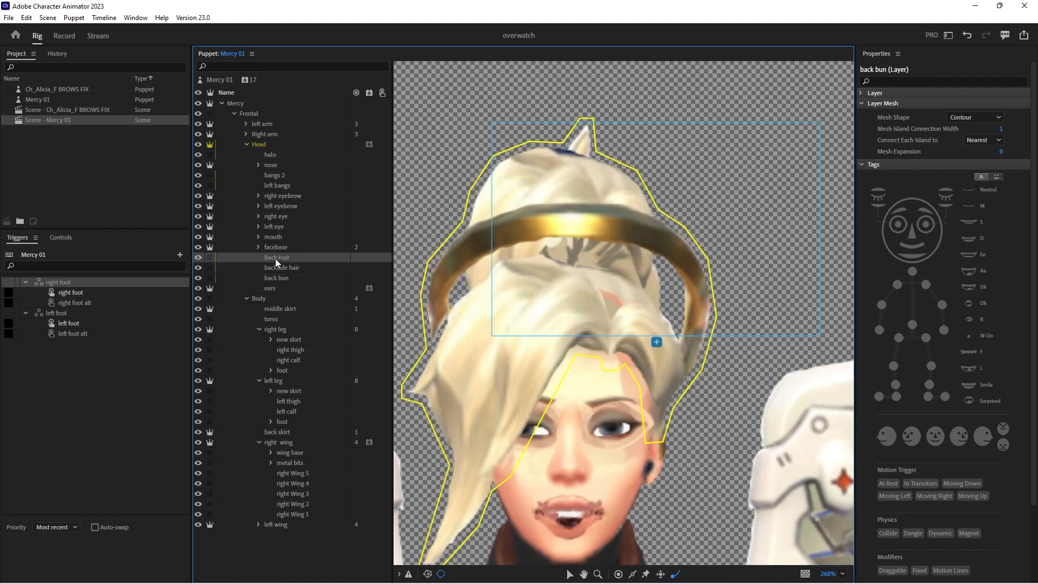
pyautogui.click(210, 258)
pyautogui.moveTo(560, 234); pyautogui.dragTo(560, 244)
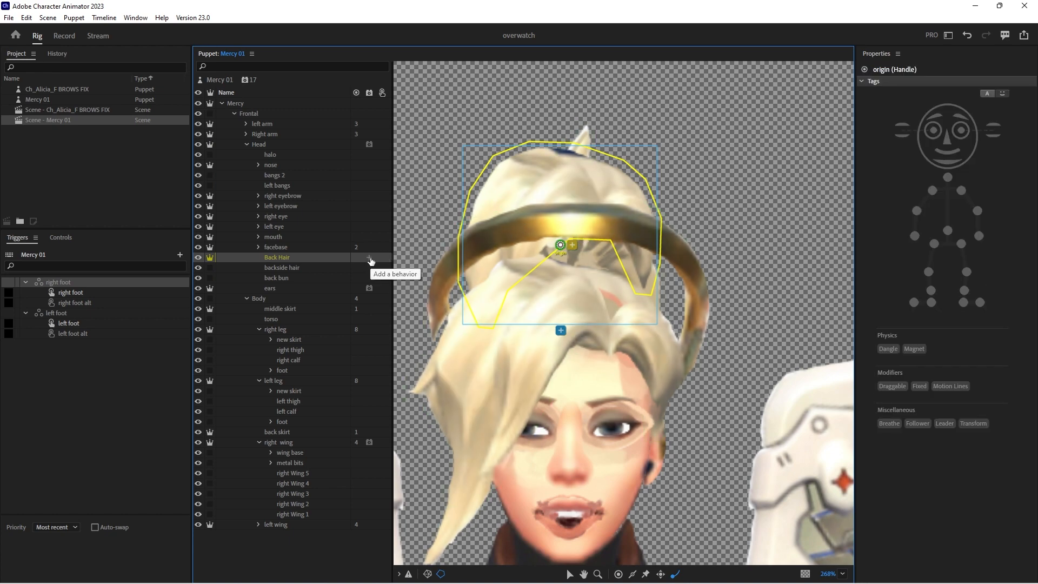
# Add a Face behavior to the Back Hair layer and tag its origin handle as Head
pyautogui.click(370, 259)
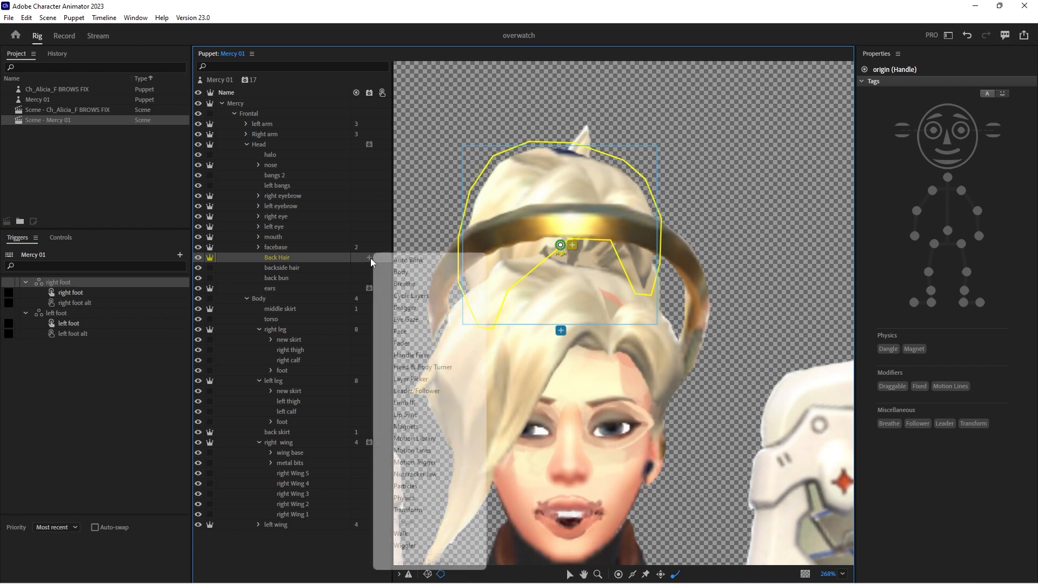
pyautogui.click(400, 331)
pyautogui.click(914, 137)
# Set the Back Hair's Face behavior to Head Position Strength -150%, Head Scale Strength 0% and Head Tilt Strength 0%
pyautogui.scroll(-3, 944, 325)
pyautogui.scroll(-2, 944, 351)
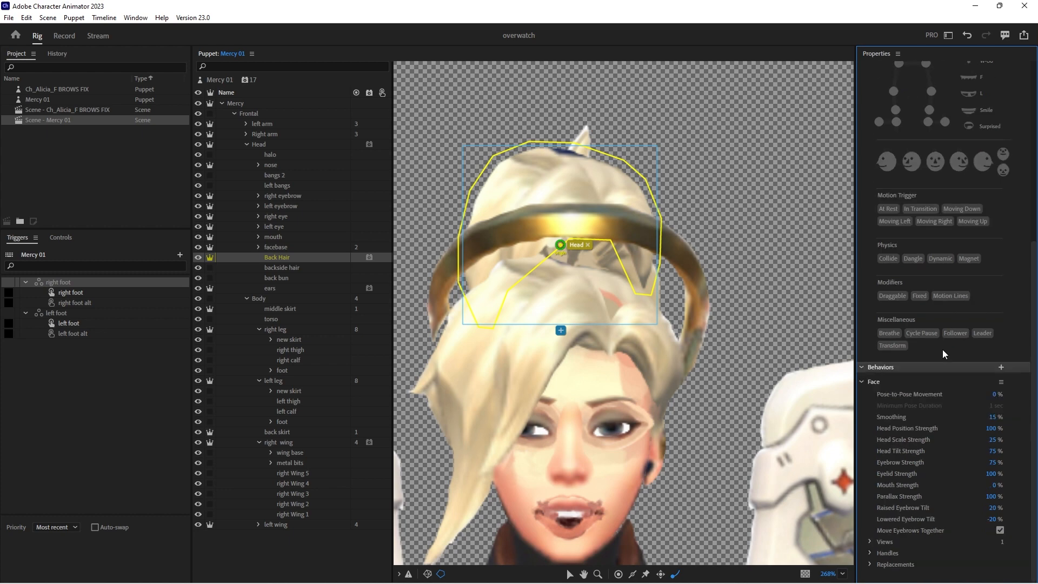
pyautogui.click(991, 429)
pyautogui.press('Return')
pyautogui.write('0')
pyautogui.press('Return')
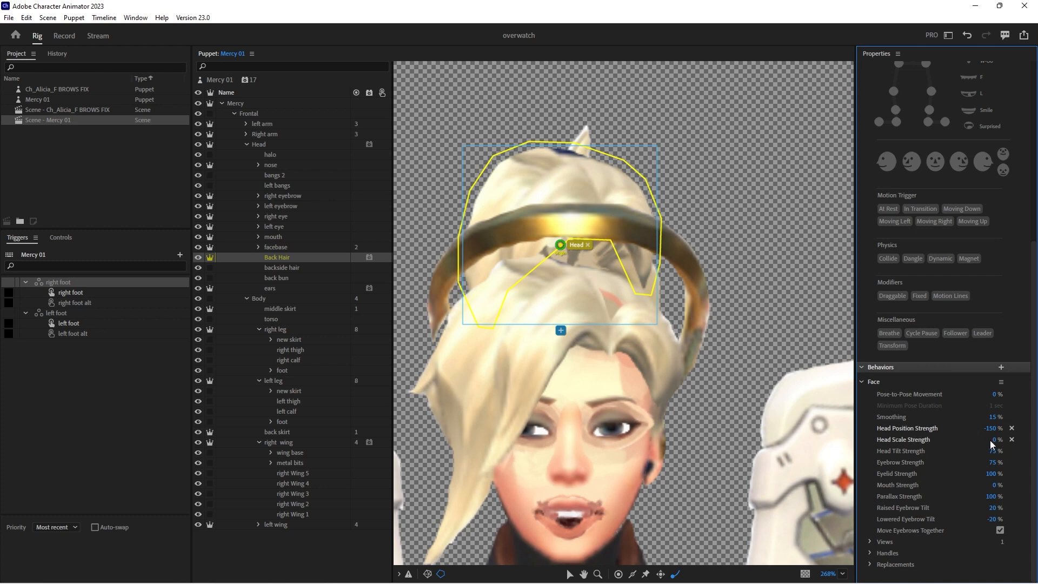
pyautogui.click(993, 451)
pyautogui.press('Return')
# In the scene, recalibrate the camera tracking and set the Head Position Strength of the Back Hair's Face behavior to -87%
pyautogui.click(64, 36)
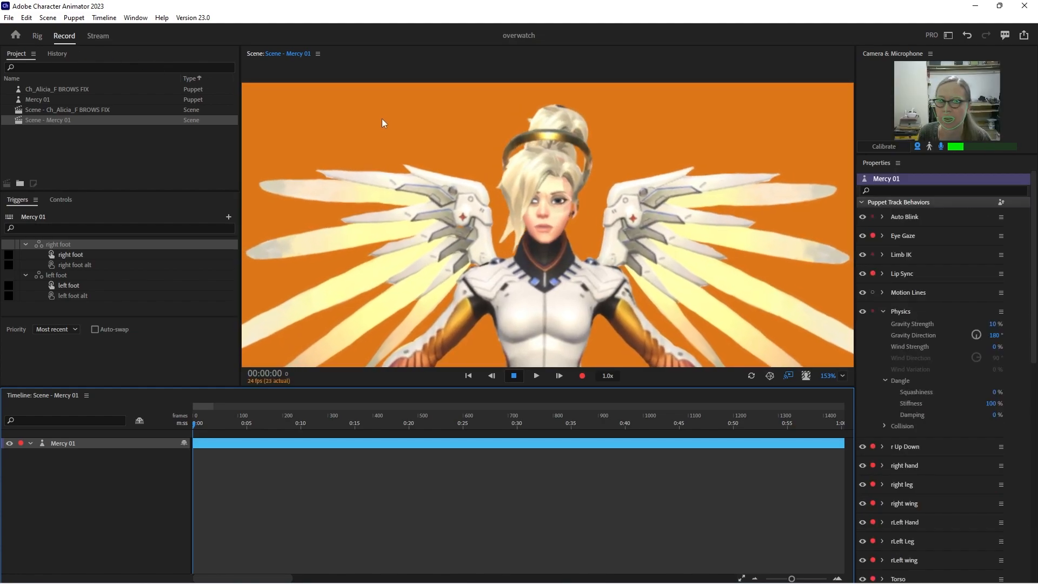
pyautogui.click(884, 146)
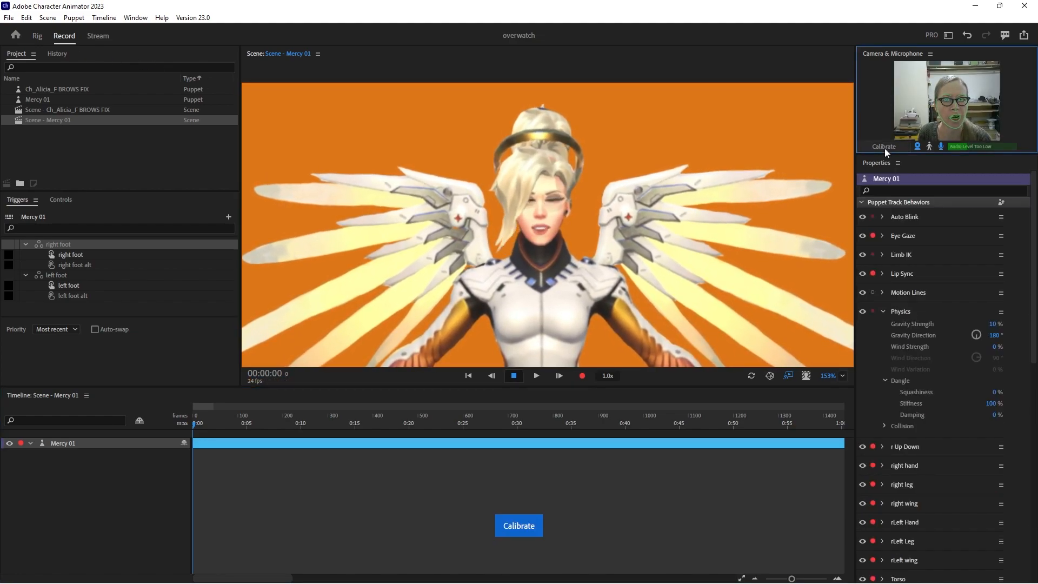
pyautogui.click(886, 313)
pyautogui.click(887, 315)
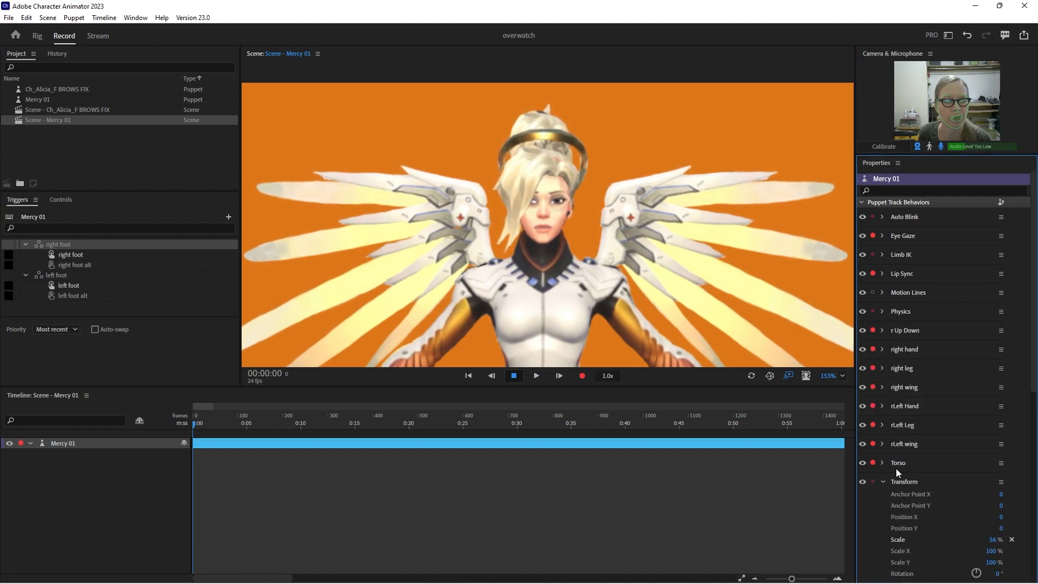
pyautogui.click(884, 481)
pyautogui.scroll(-2, 890, 476)
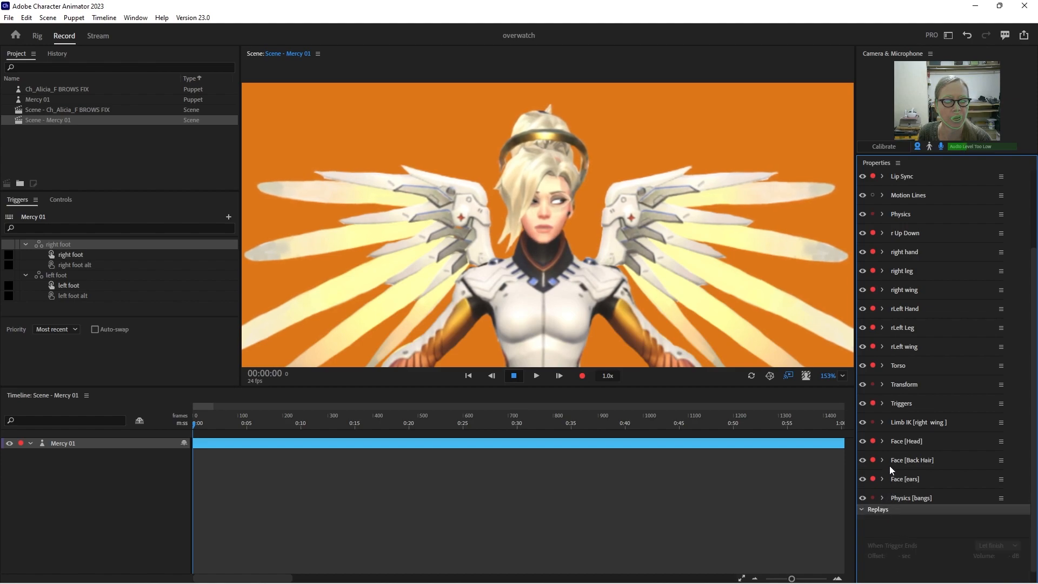
pyautogui.click(883, 460)
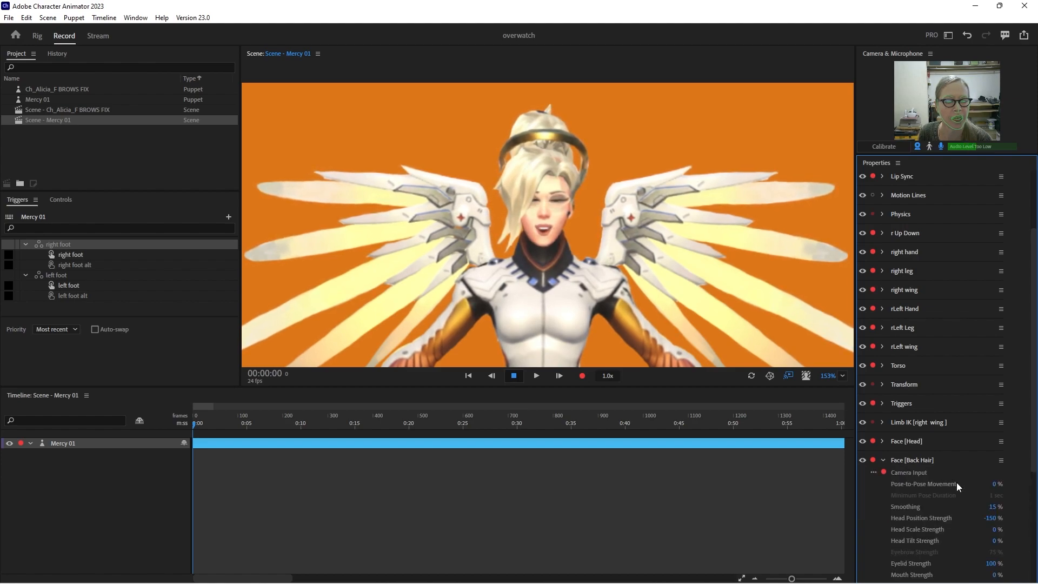
pyautogui.moveTo(993, 523); pyautogui.dragTo(992, 484)
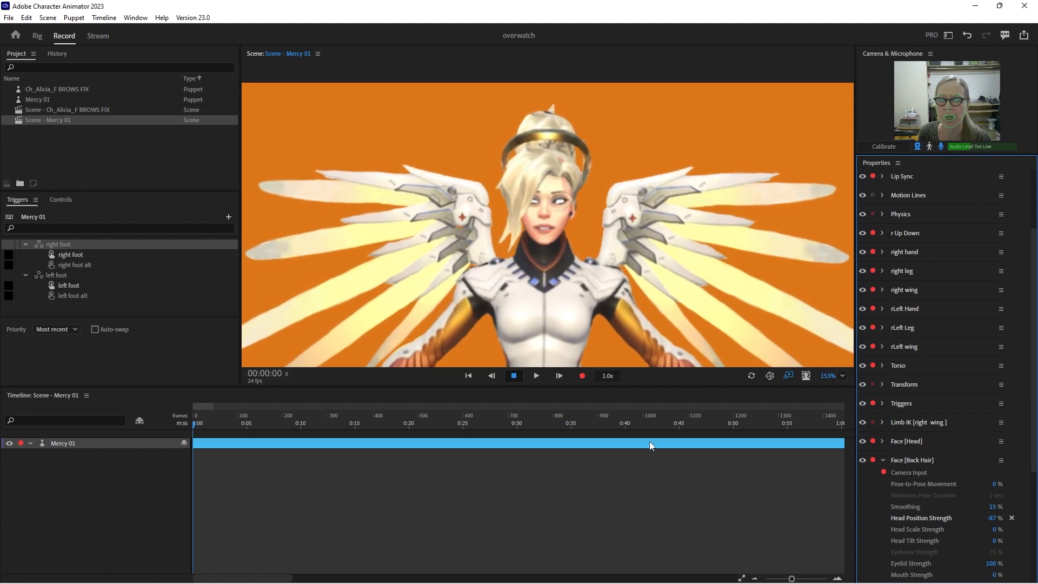
# Fit the whole puppet in the scene view and test how both wings fold inward
pyautogui.moveTo(828, 378); pyautogui.dragTo(843, 411)
pyautogui.click(843, 375)
pyautogui.click(853, 388)
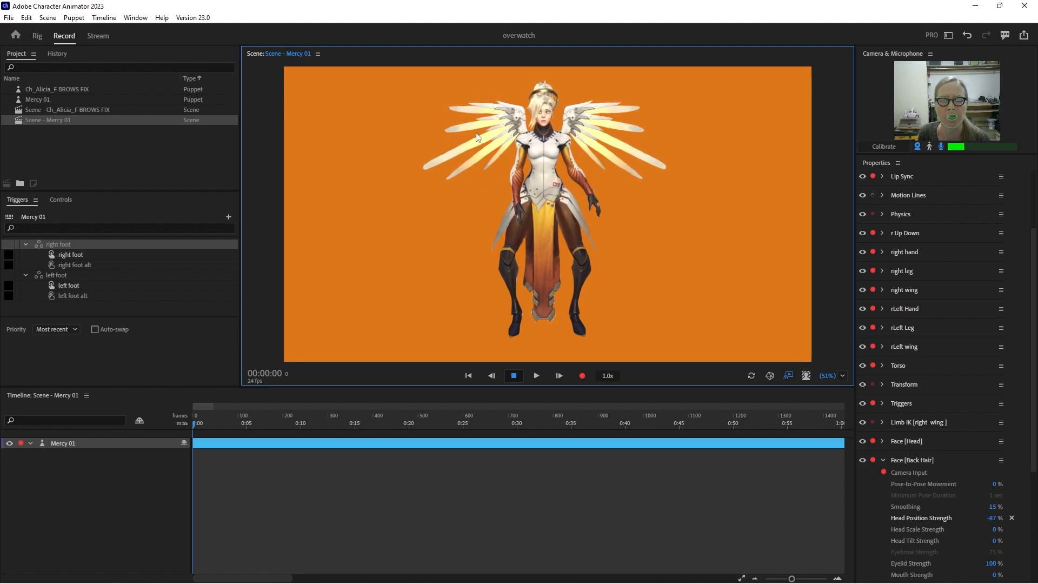
pyautogui.moveTo(473, 110); pyautogui.dragTo(491, 148)
pyautogui.moveTo(605, 106)
pyautogui.mouseDown()
pyautogui.moveTo(597, 119)
pyautogui.moveTo(641, 122)
pyautogui.moveTo(605, 109)
pyautogui.mouseUp()
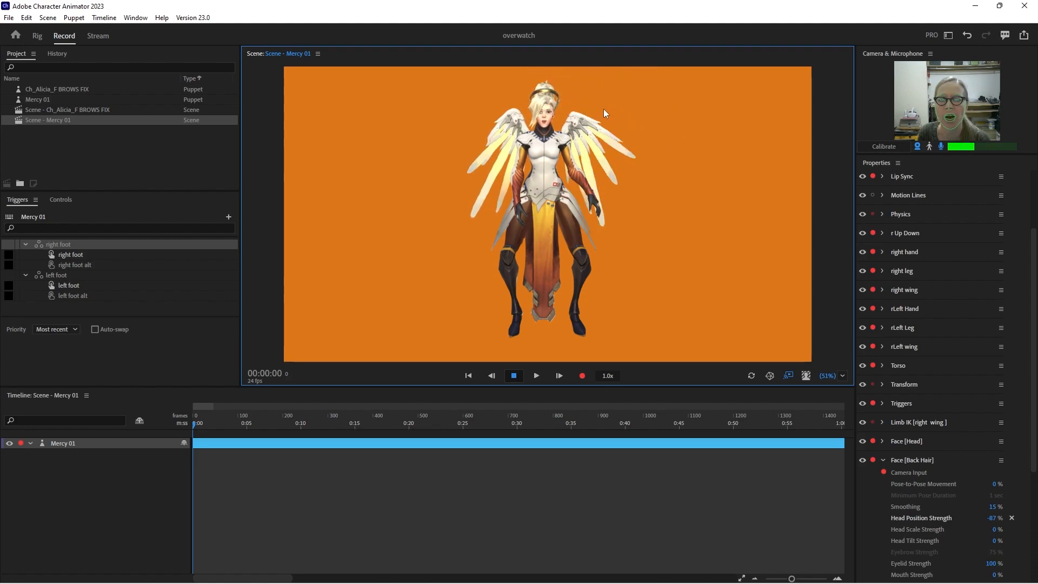
# In the rig, replace the Draggable tag on the left wing's upper joint handle with Left Elbow
pyautogui.click(38, 37)
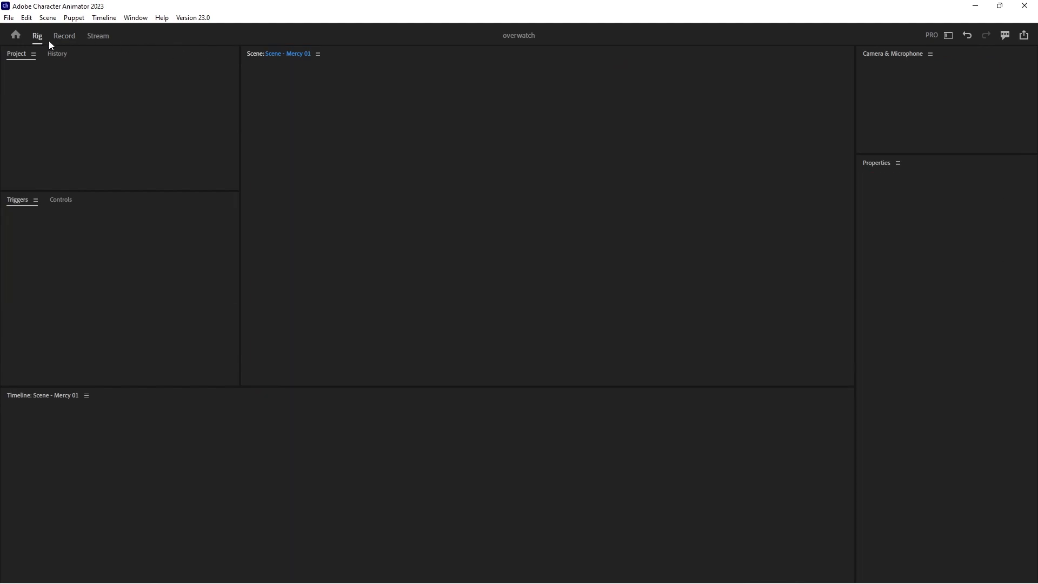
pyautogui.press('z')
pyautogui.keyDown('alt'); pyautogui.click(700, 393); pyautogui.keyUp('alt')
pyautogui.moveTo(702, 398); pyautogui.dragTo(445, 154)
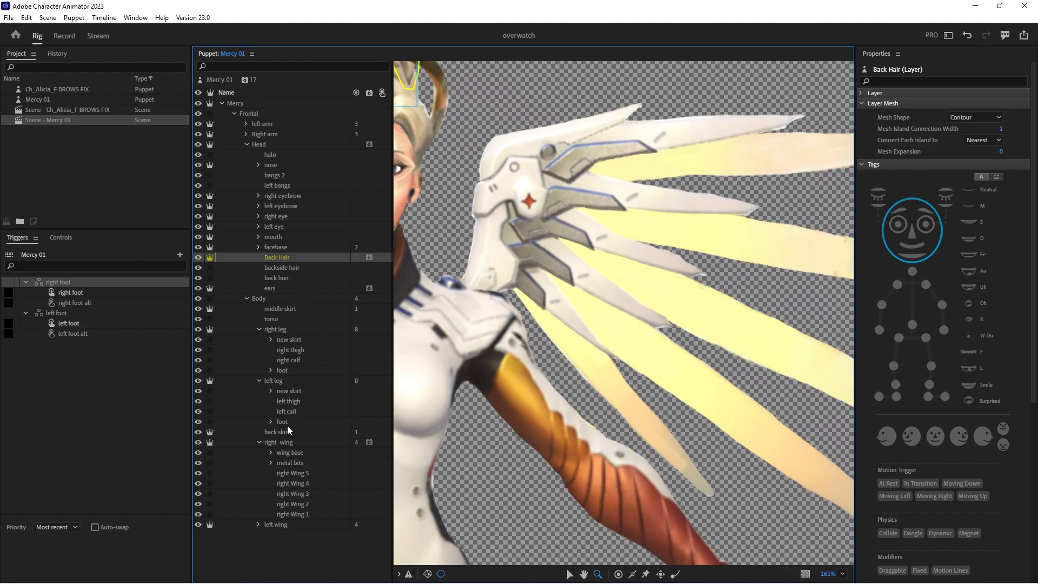
pyautogui.click(259, 330)
pyautogui.click(259, 341)
pyautogui.click(259, 361)
pyautogui.click(273, 372)
pyautogui.click(258, 371)
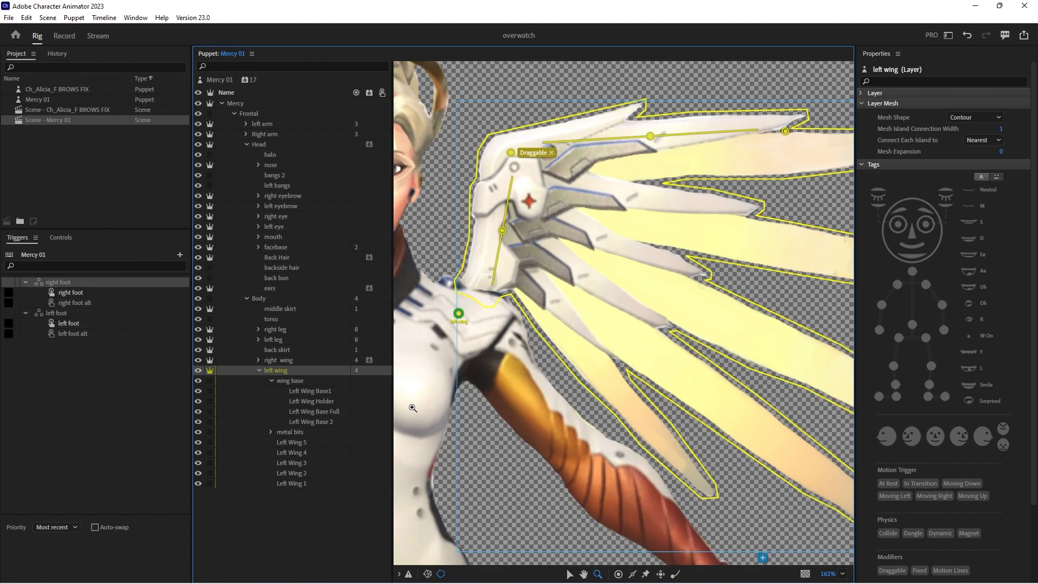
pyautogui.press('v')
pyautogui.click(512, 152)
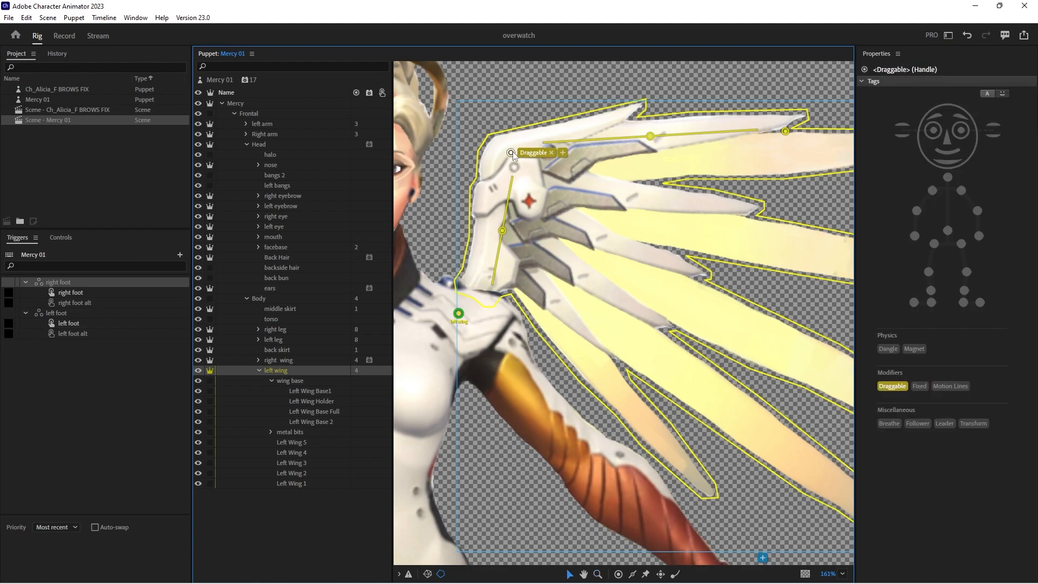
pyautogui.click(551, 153)
pyautogui.click(977, 210)
# Tag the handle at the left wing's outer tip as Left Wrist, Draggable and Motion Lines
pyautogui.click(787, 132)
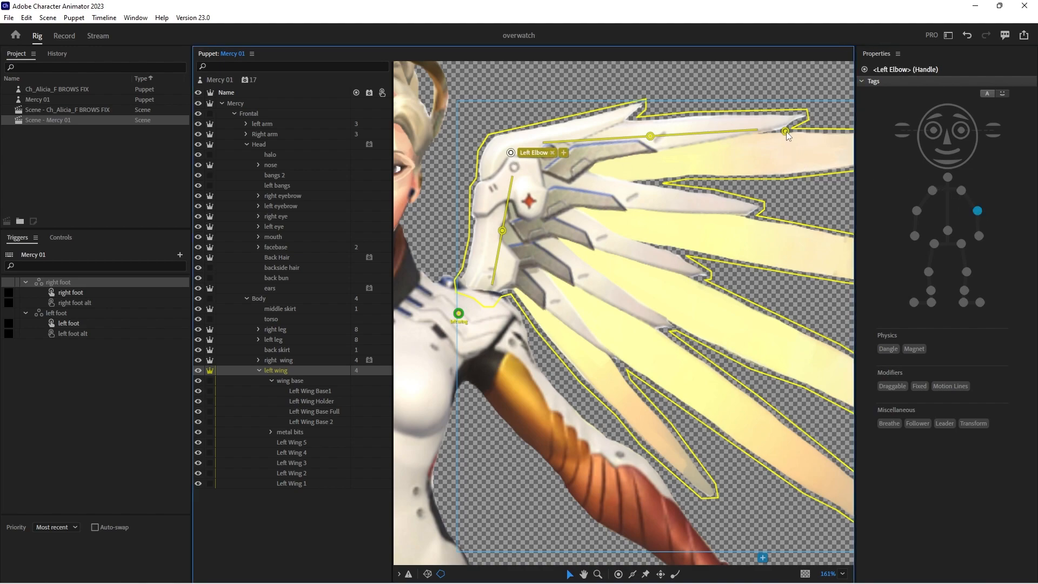
pyautogui.click(979, 236)
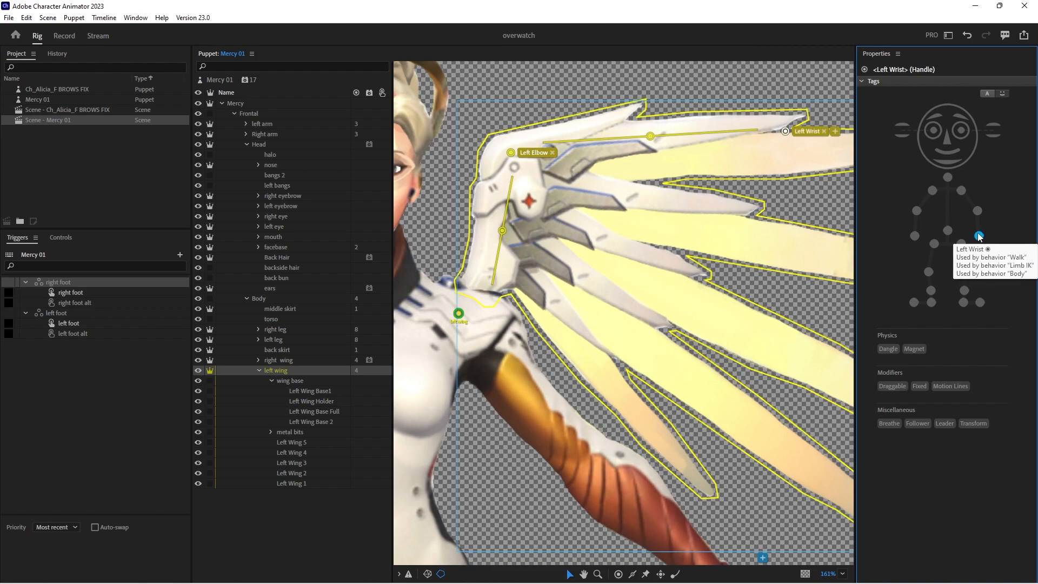
pyautogui.click(896, 386)
pyautogui.click(952, 387)
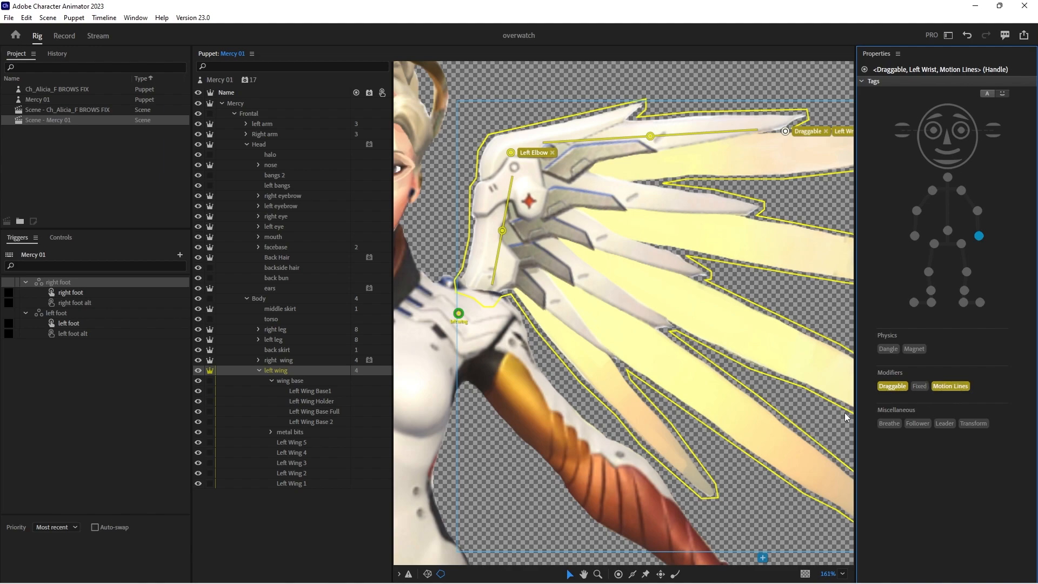
# In the scene, pull both wings to test the left wing's Left Elbow and Left Wrist tags
pyautogui.click(64, 36)
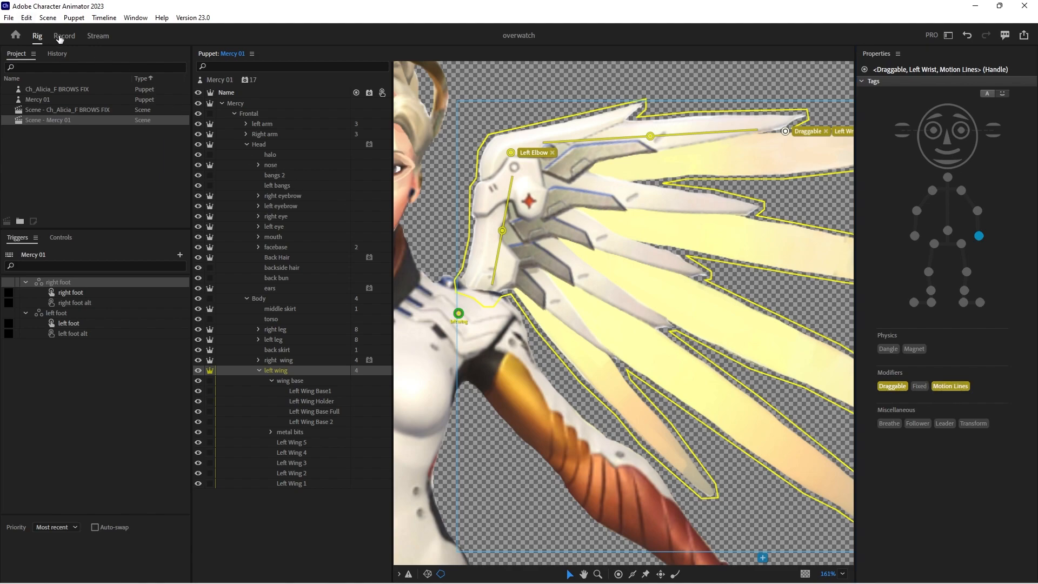
pyautogui.moveTo(608, 99)
pyautogui.mouseDown()
pyautogui.moveTo(601, 118)
pyautogui.moveTo(612, 85)
pyautogui.moveTo(581, 145)
pyautogui.moveTo(615, 118)
pyautogui.moveTo(654, 115)
pyautogui.moveTo(609, 118)
pyautogui.moveTo(587, 141)
pyautogui.moveTo(602, 105)
pyautogui.mouseUp()
pyautogui.moveTo(473, 106); pyautogui.dragTo(517, 123)
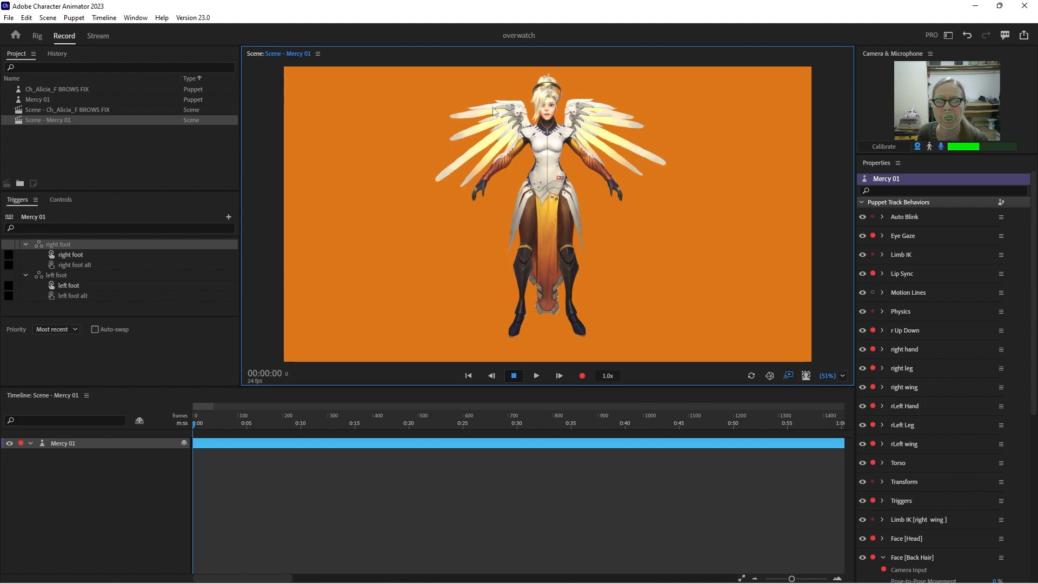
pyautogui.moveTo(496, 108); pyautogui.dragTo(513, 128)
pyautogui.moveTo(614, 122); pyautogui.dragTo(609, 140)
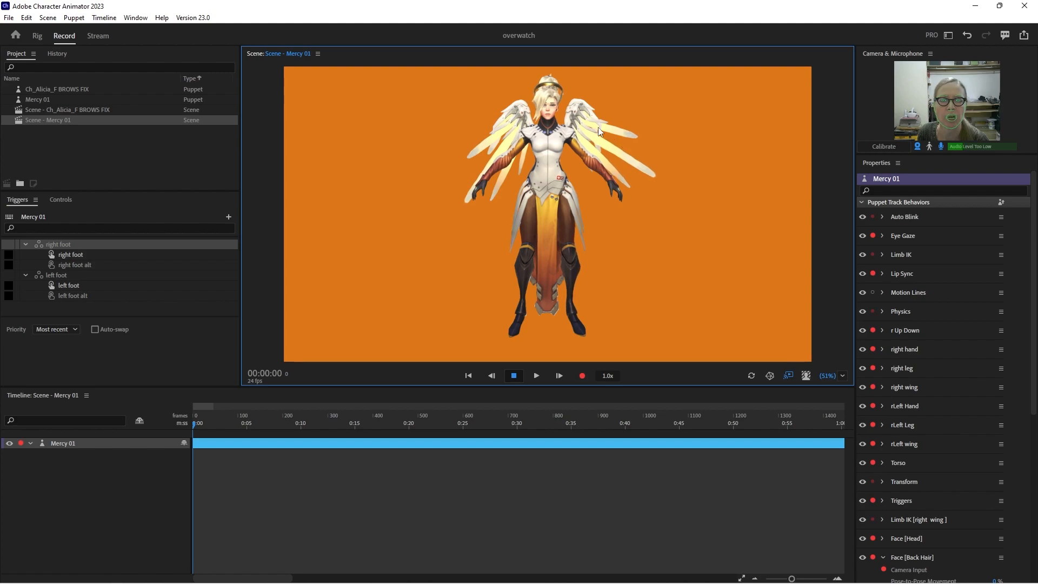
# In the rig, move the origins of the left wing's wing base and metal bits groups to the joint above the red star
pyautogui.click(38, 36)
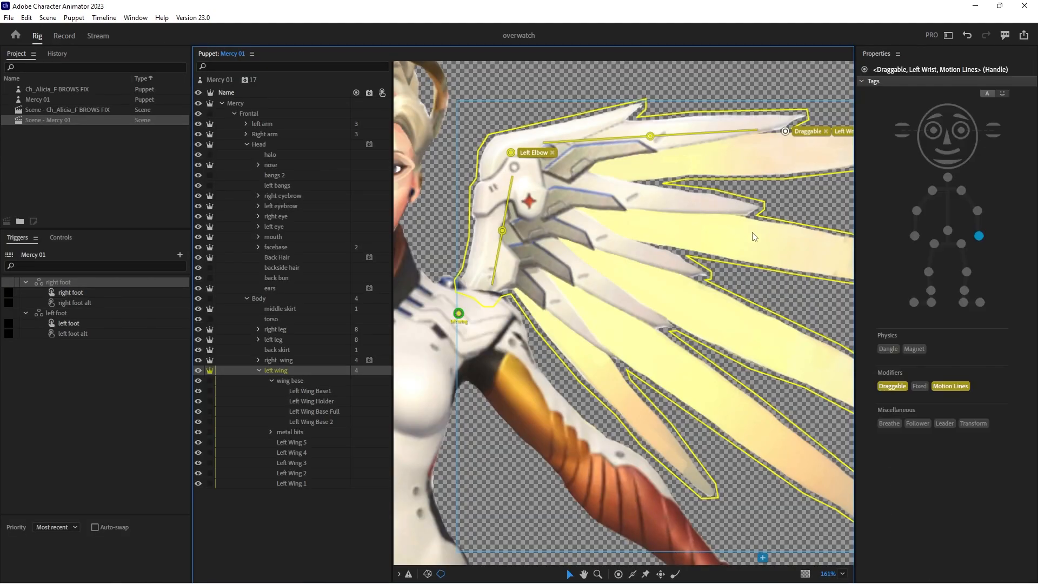
pyautogui.moveTo(742, 232); pyautogui.dragTo(605, 181)
pyautogui.click(291, 385)
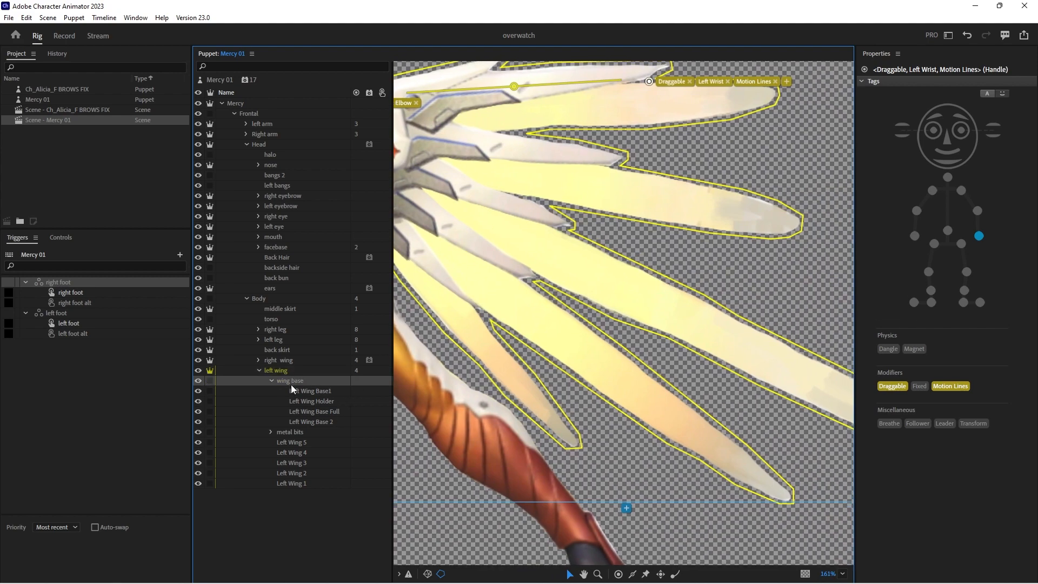
pyautogui.moveTo(495, 252); pyautogui.dragTo(591, 261)
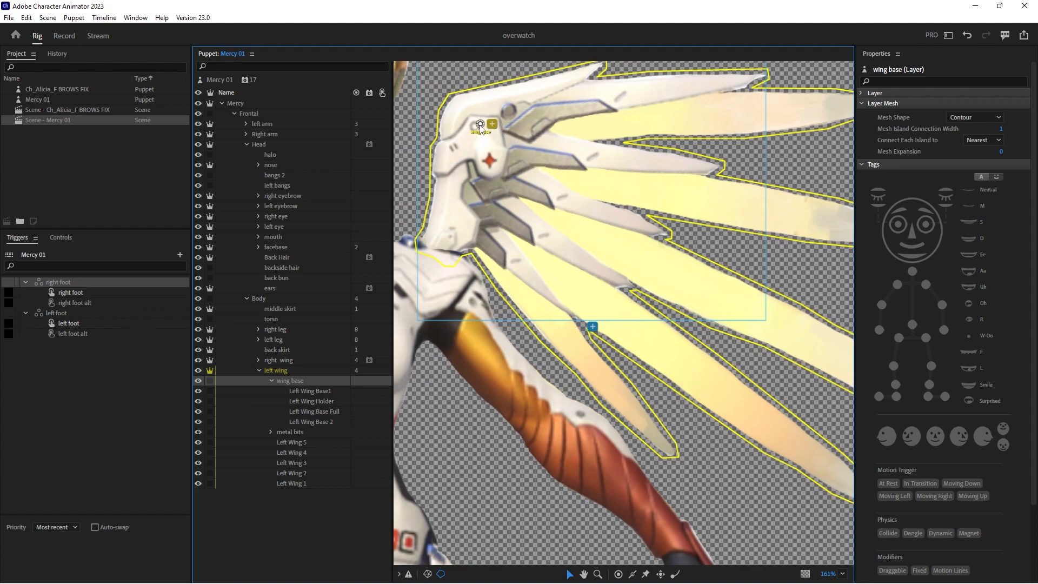
pyautogui.click(291, 431)
pyautogui.moveTo(587, 176); pyautogui.dragTo(485, 126)
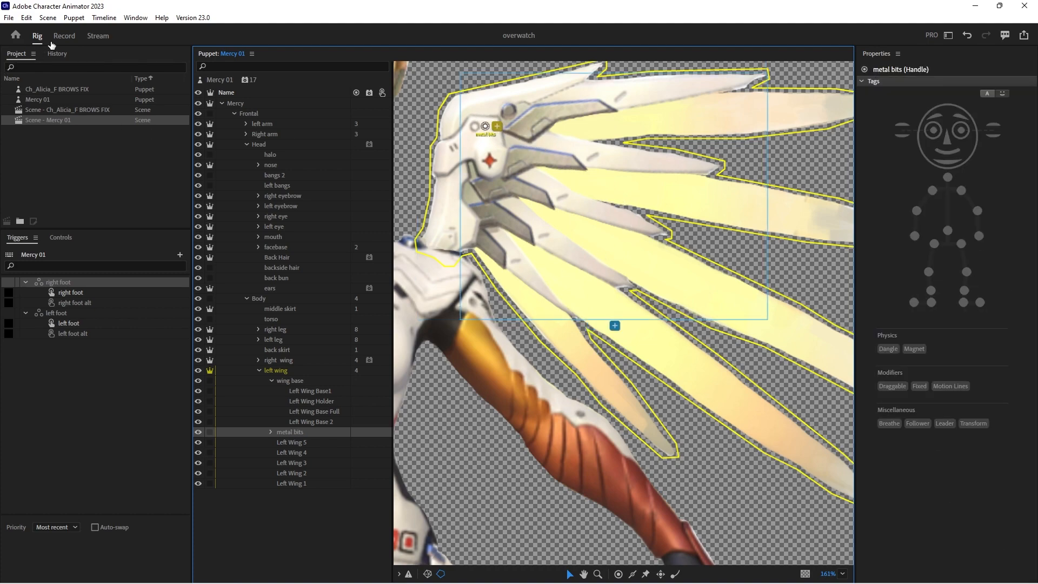
# Back in the scene, fold both wings down to test the left wing's repositioned group origins
pyautogui.click(64, 36)
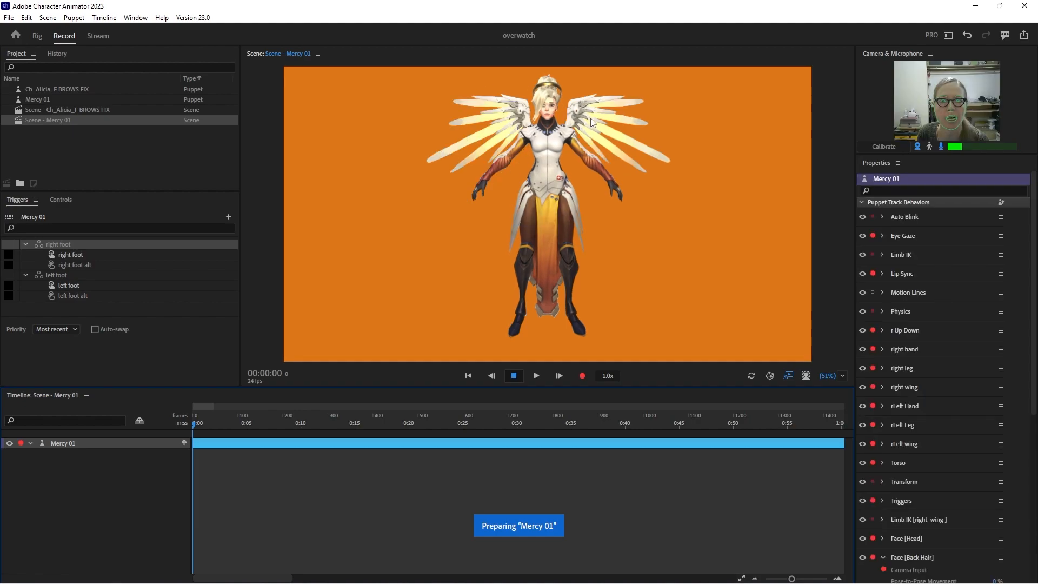
pyautogui.moveTo(616, 103); pyautogui.dragTo(572, 141)
pyautogui.moveTo(468, 101); pyautogui.dragTo(504, 154)
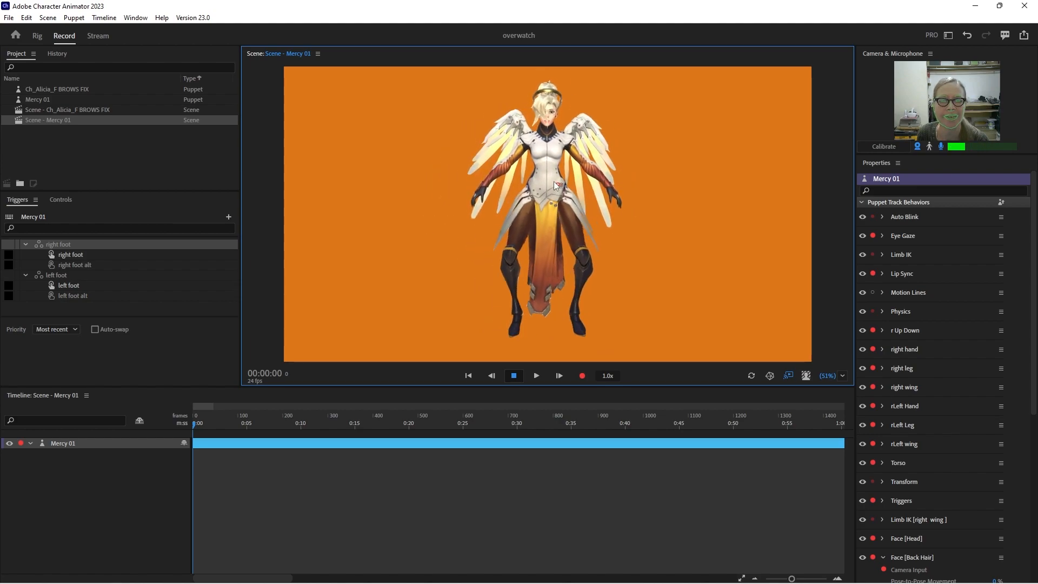
# In the rig, make the left leg's Left Skirt 3 layer warp independently and move its origin to the panel's upper end at the hip
pyautogui.click(36, 36)
pyautogui.press('z')
pyautogui.keyDown('alt'); pyautogui.click(472, 366); pyautogui.keyUp('alt')
pyautogui.moveTo(472, 379); pyautogui.dragTo(634, 144)
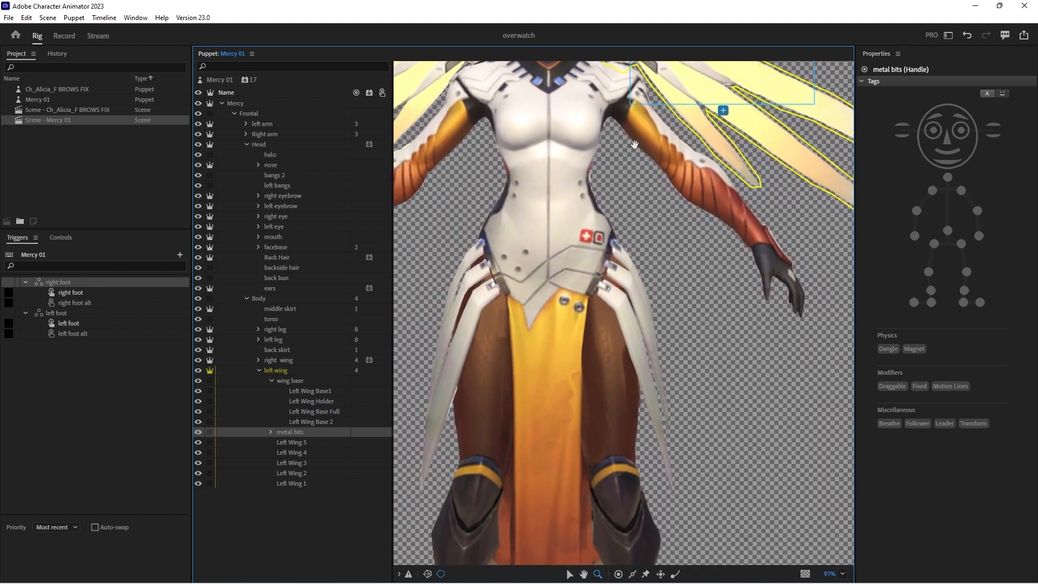
pyautogui.click(258, 371)
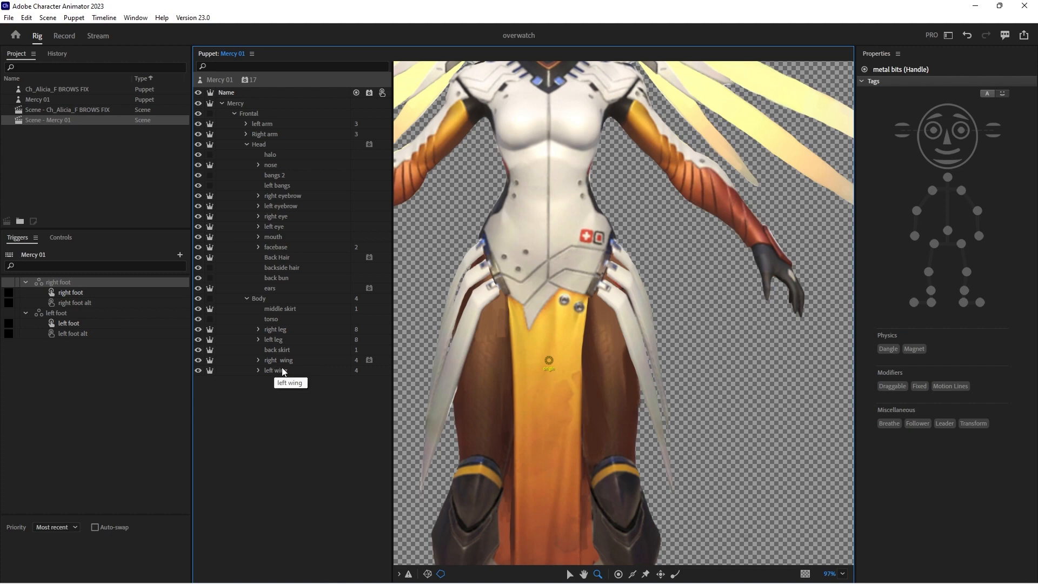
pyautogui.click(276, 339)
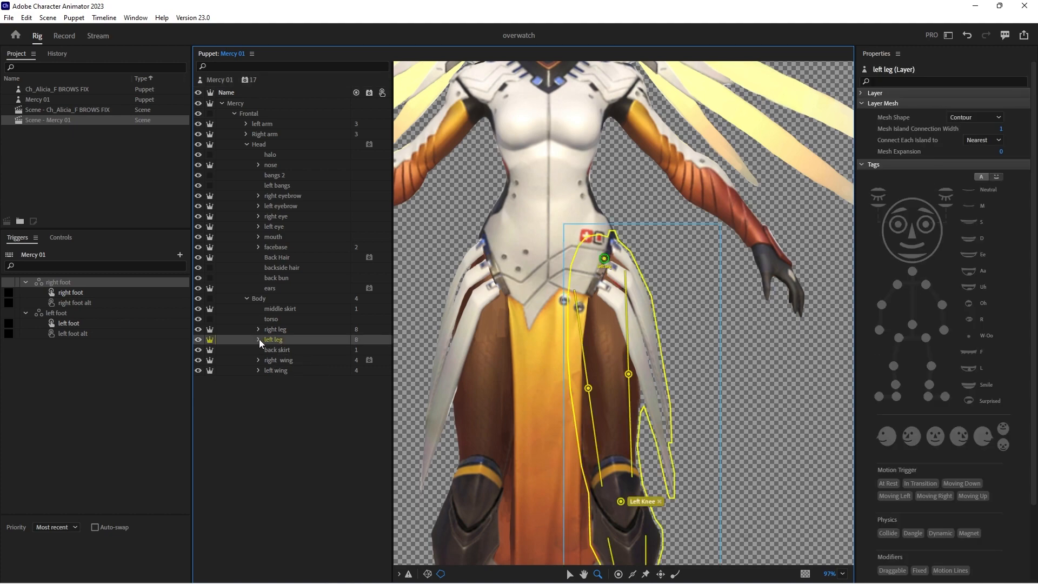
pyautogui.click(258, 339)
pyautogui.click(296, 351)
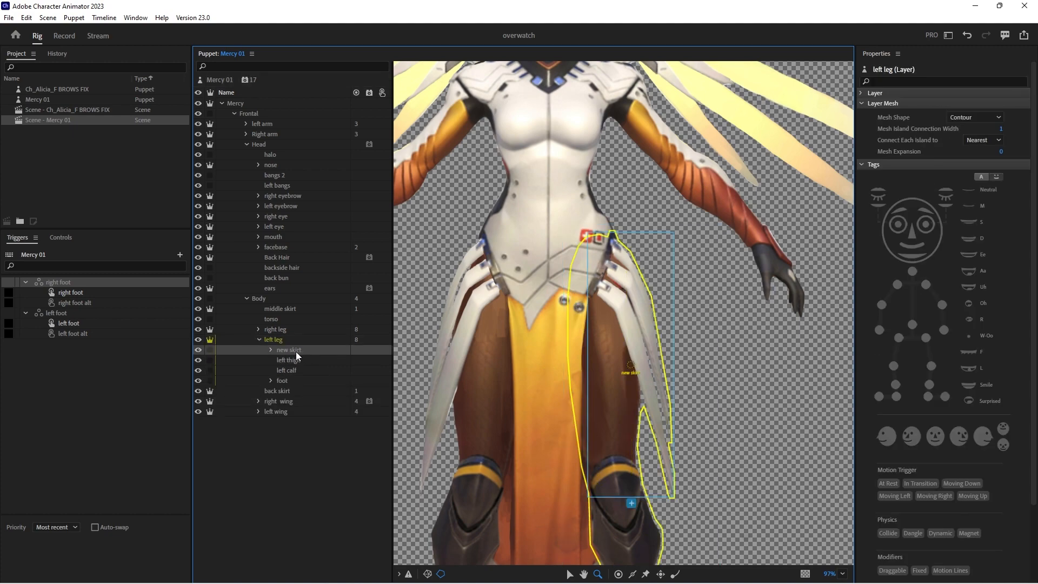
pyautogui.click(271, 353)
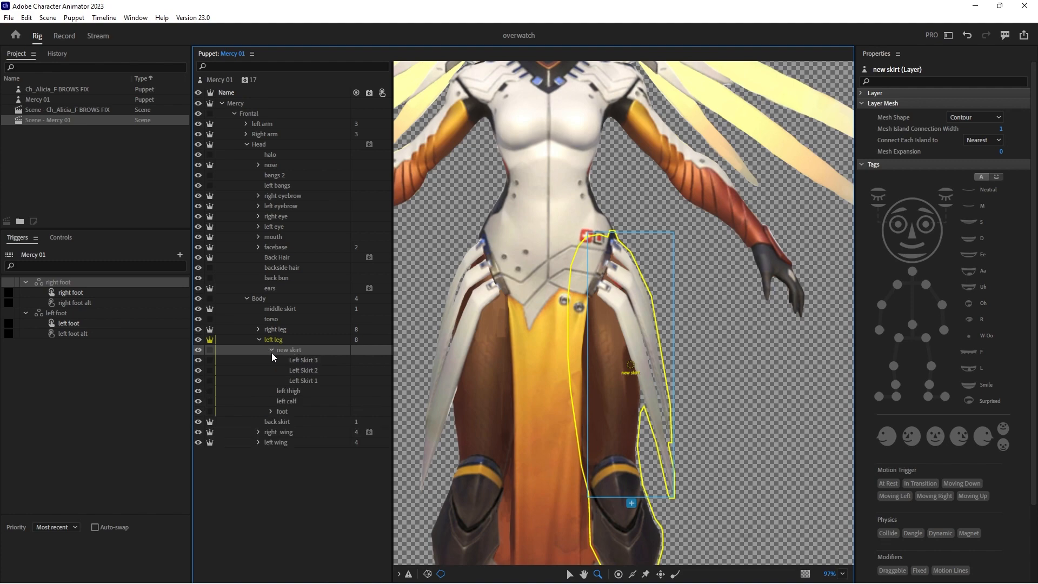
pyautogui.click(311, 361)
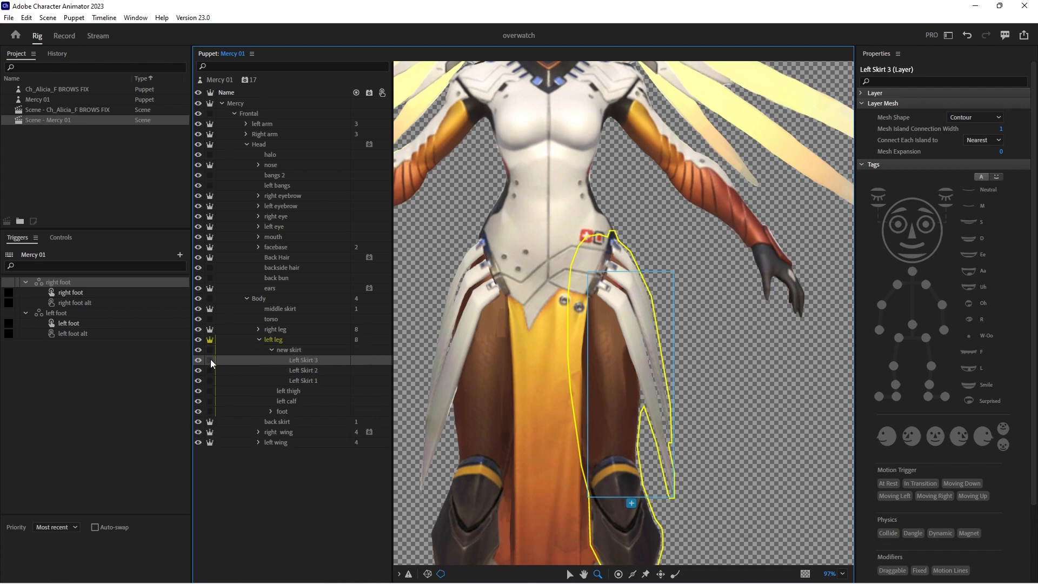
pyautogui.click(209, 360)
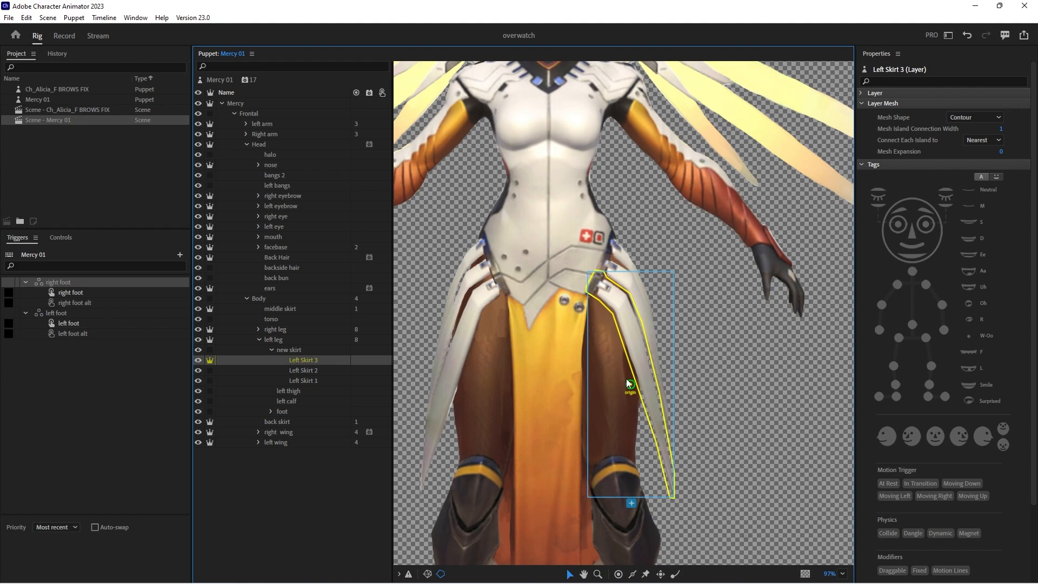
pyautogui.moveTo(630, 385); pyautogui.dragTo(610, 293)
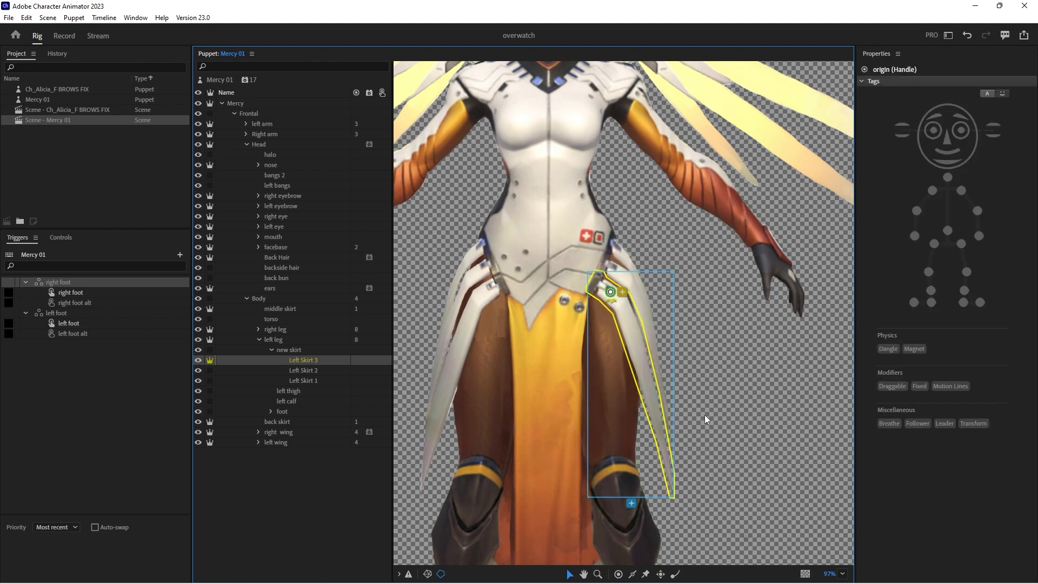
# Add Dangle handles near the lower tips of Left Skirt 3 and Left Skirt 2, with Left Skirt 2 warping independently from an origin at its hip end
pyautogui.press('s')
pyautogui.click(670, 481)
pyautogui.click(303, 370)
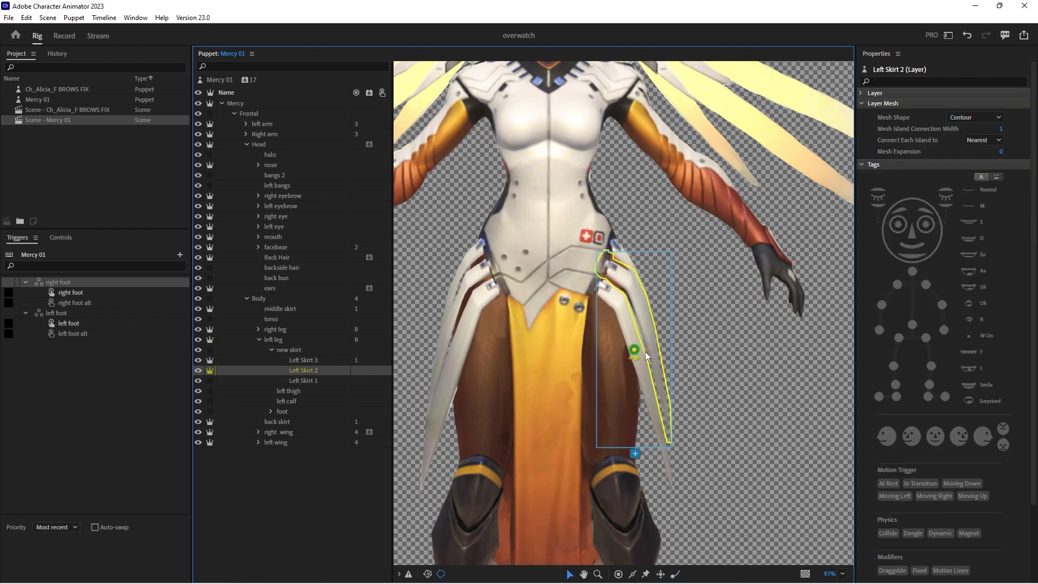
pyautogui.moveTo(635, 350); pyautogui.dragTo(623, 274)
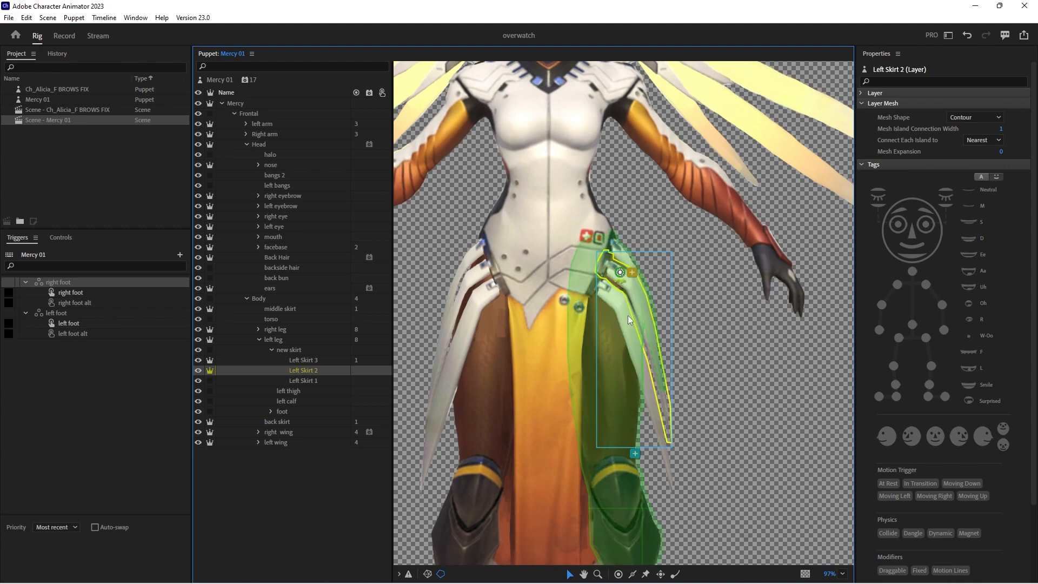
pyautogui.press('s')
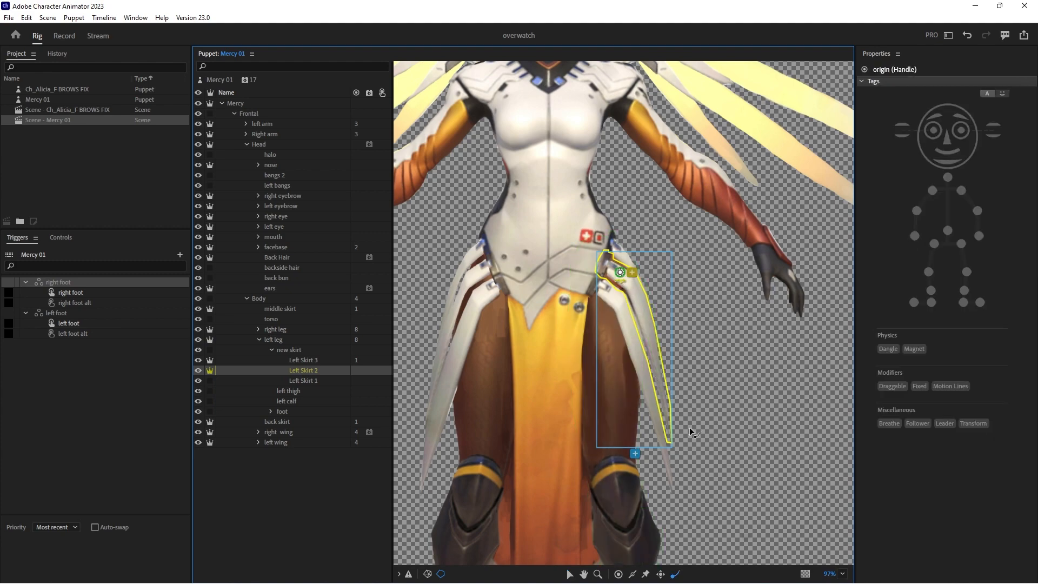
pyautogui.click(668, 410)
# Make Left Skirt 1 warp independently from an origin at its hip end, with a Dangle handle near its lower tip
pyautogui.click(310, 381)
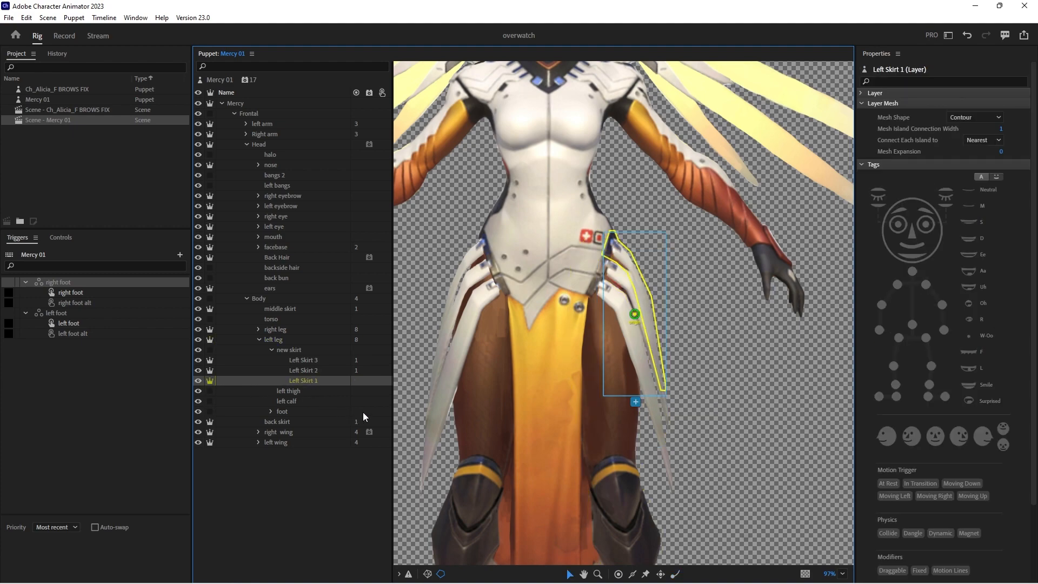
pyautogui.click(622, 258)
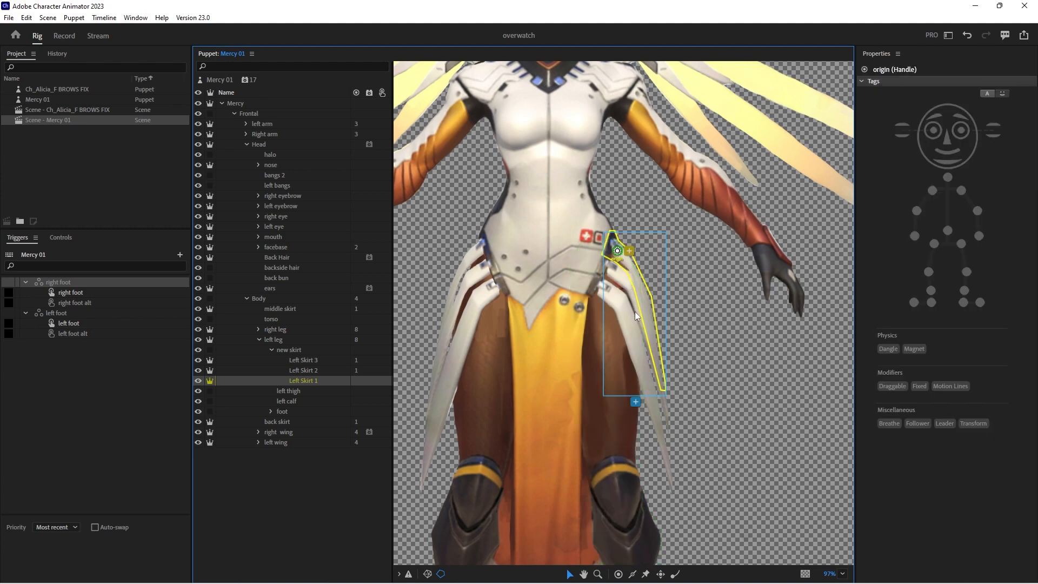
pyautogui.click(663, 382)
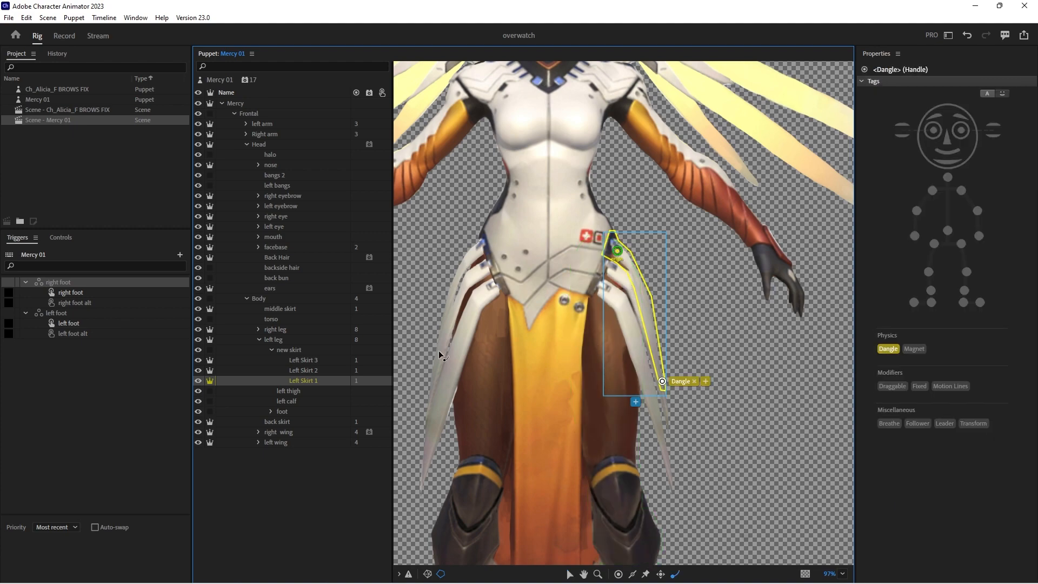
# Add the Physics behavior to the left leg's new skirt group and adjust its gravity direction
pyautogui.click(292, 351)
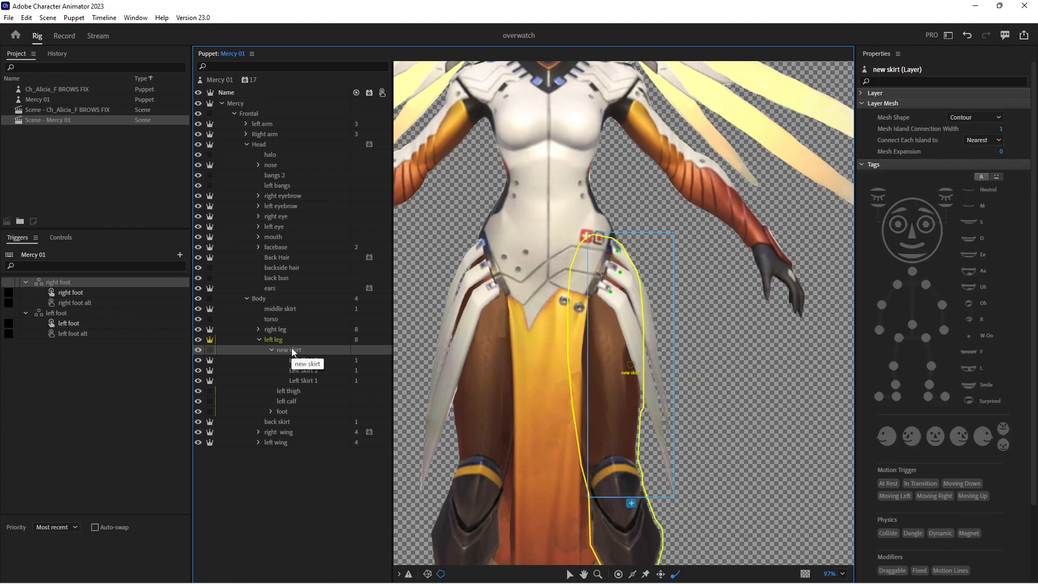
pyautogui.click(370, 351)
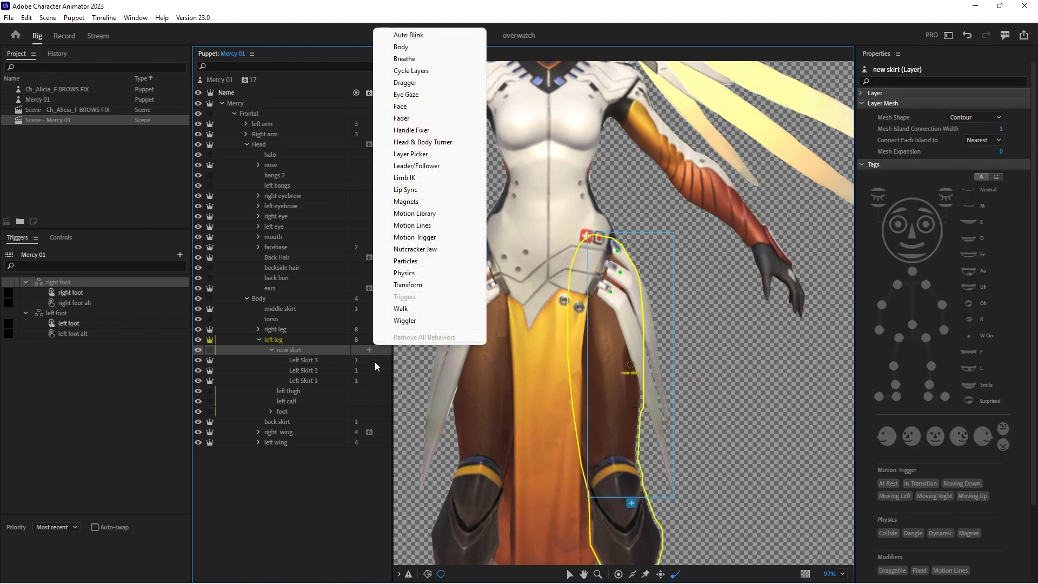
pyautogui.click(401, 273)
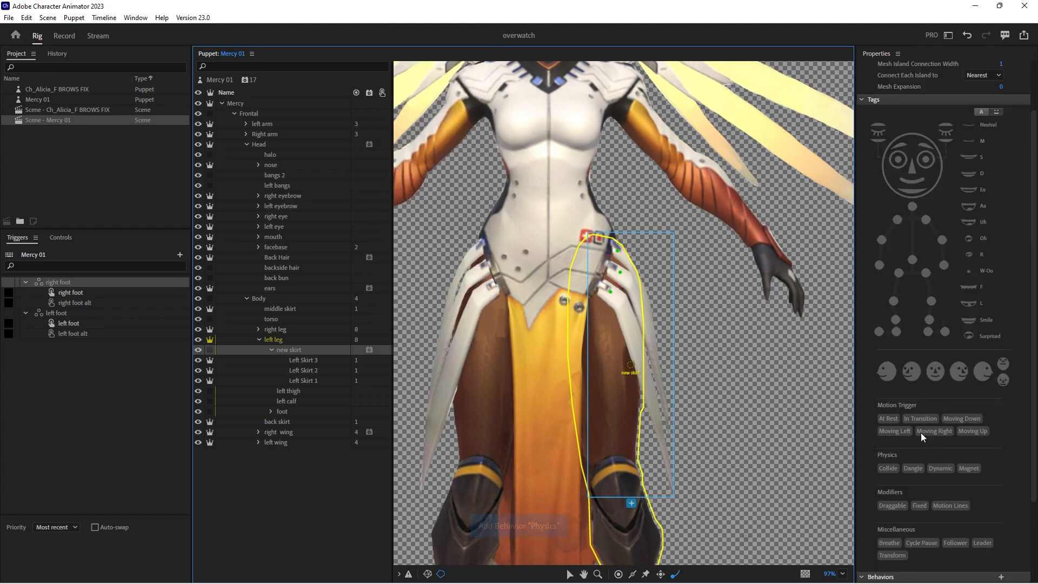
pyautogui.click(994, 509)
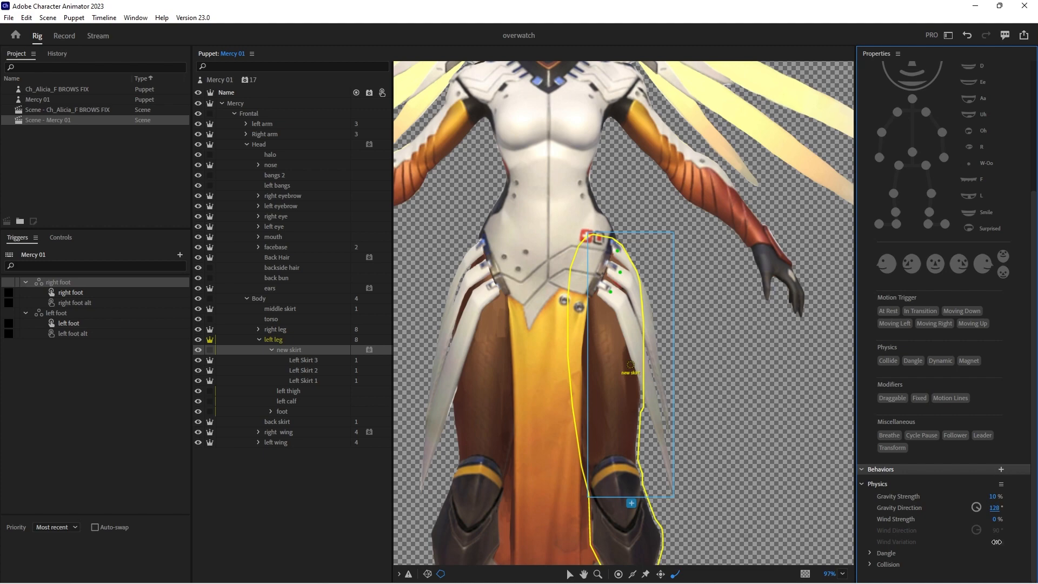
pyautogui.moveTo(972, 540); pyautogui.dragTo(971, 539)
# In the scene, pull the left foot to test how the left skirt panels dangle
pyautogui.click(64, 36)
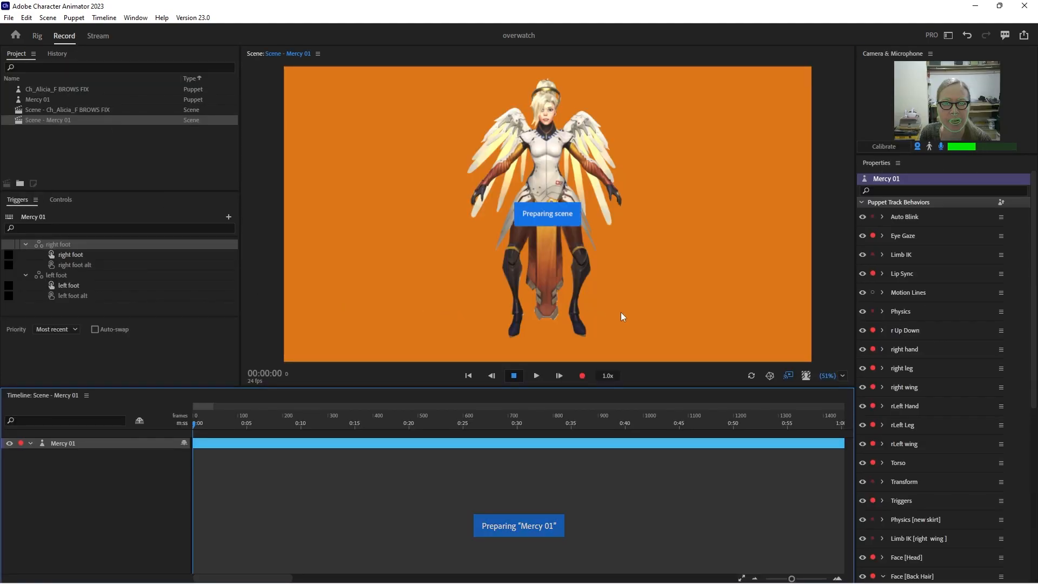
pyautogui.moveTo(583, 320)
pyautogui.mouseDown()
pyautogui.moveTo(615, 306)
pyautogui.moveTo(576, 330)
pyautogui.mouseUp()
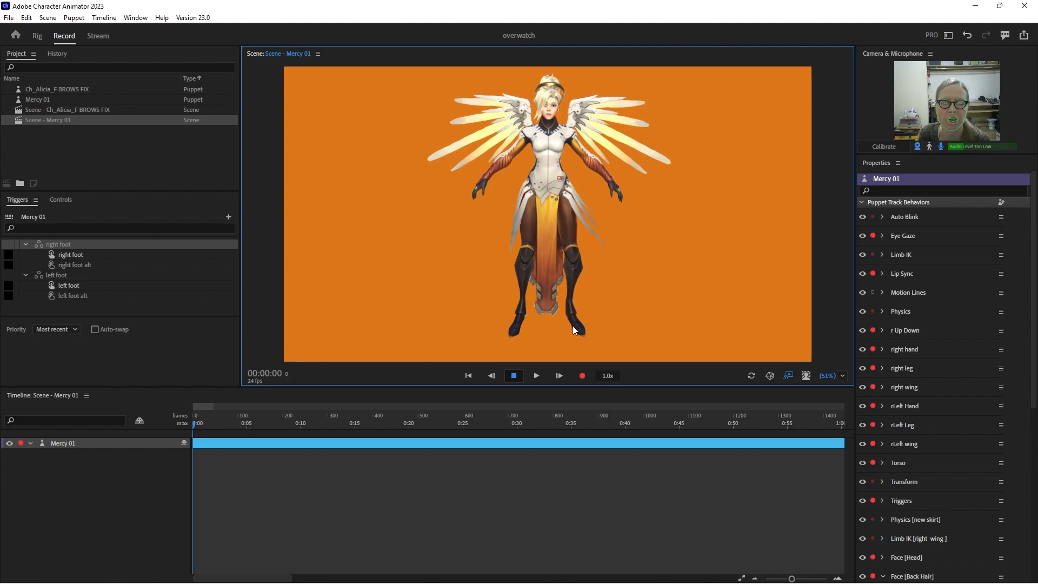
# In the rig, check the origin and Dangle handles on Left Skirt 1, Left Skirt 2 and Left Skirt 3
pyautogui.click(38, 38)
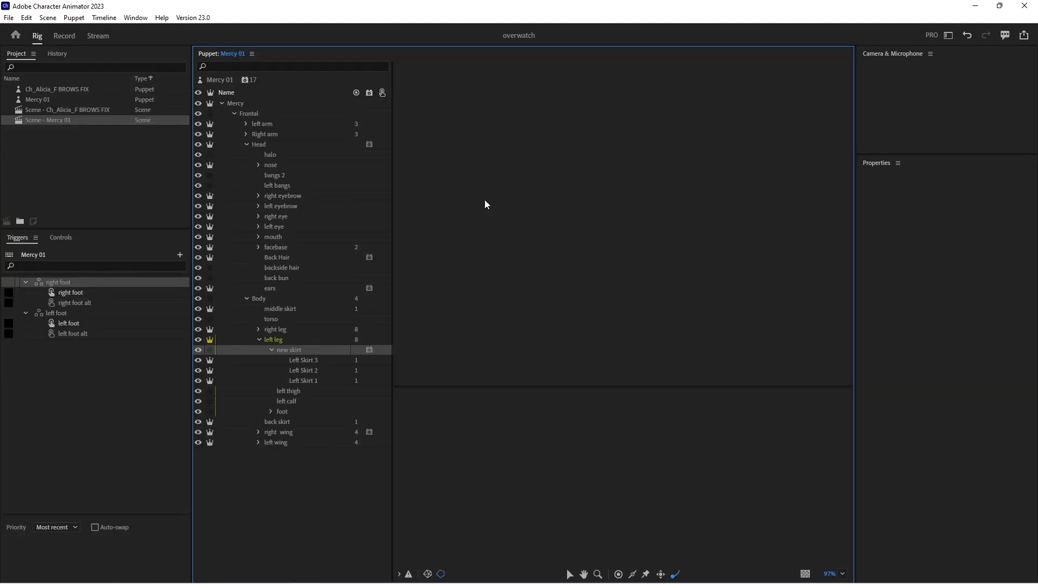
pyautogui.click(314, 381)
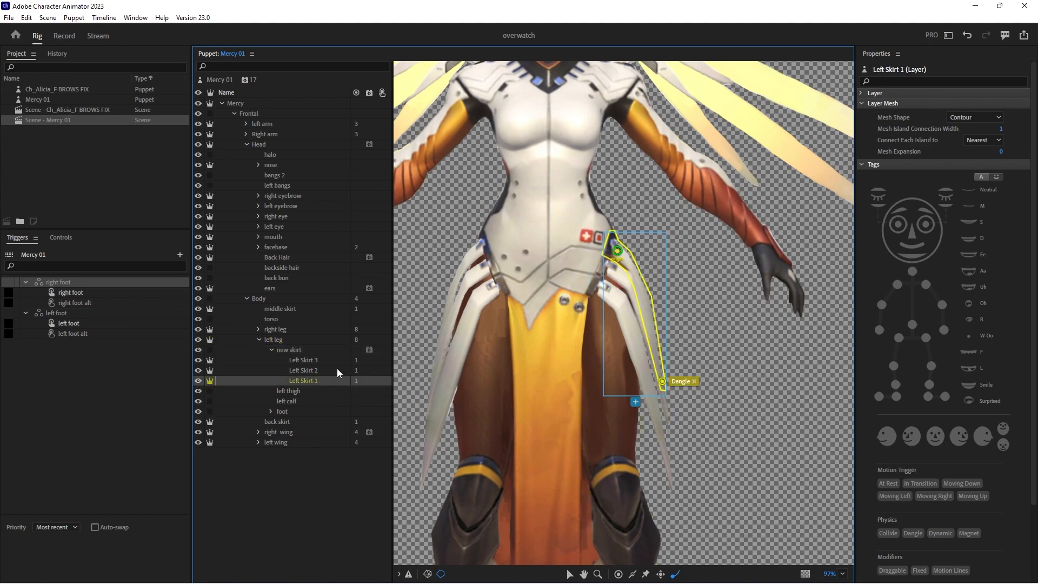
pyautogui.click(310, 371)
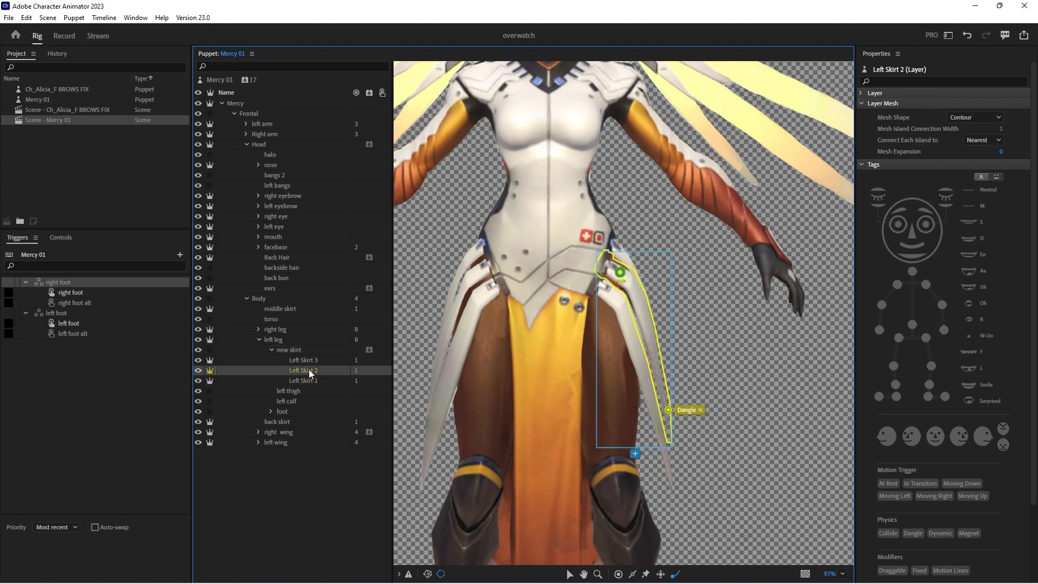
pyautogui.click(308, 359)
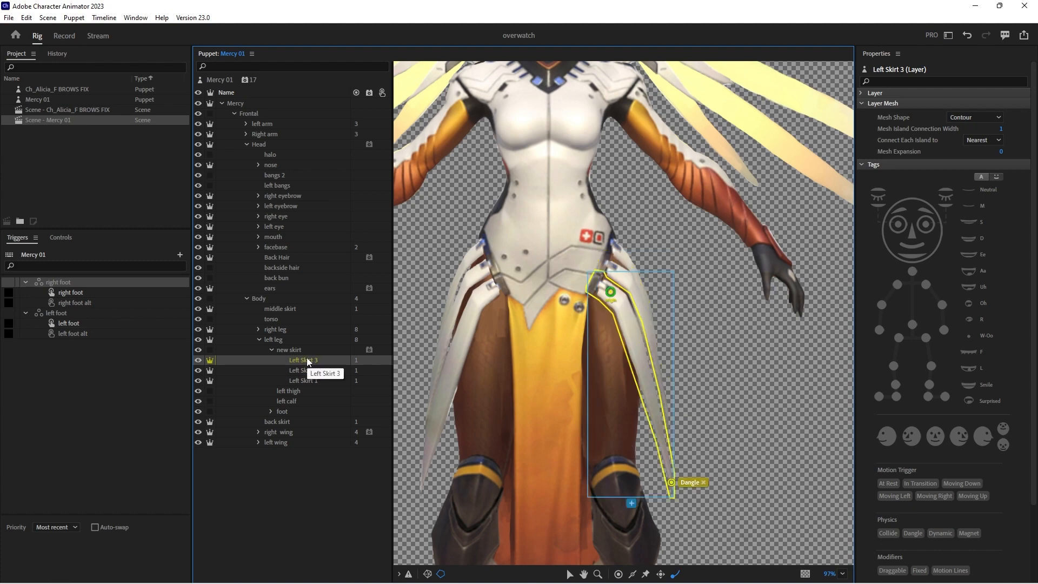
# In the scene, set the gravity direction of Physics [new skirt] to 155° and pull the left foot to test the skirt
pyautogui.click(65, 35)
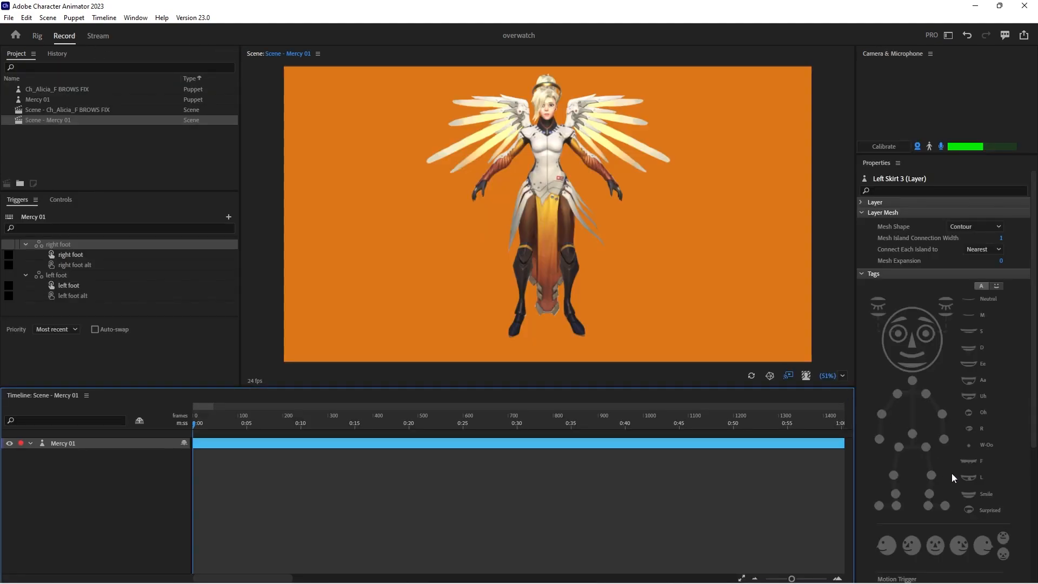
pyautogui.scroll(-5, 966, 484)
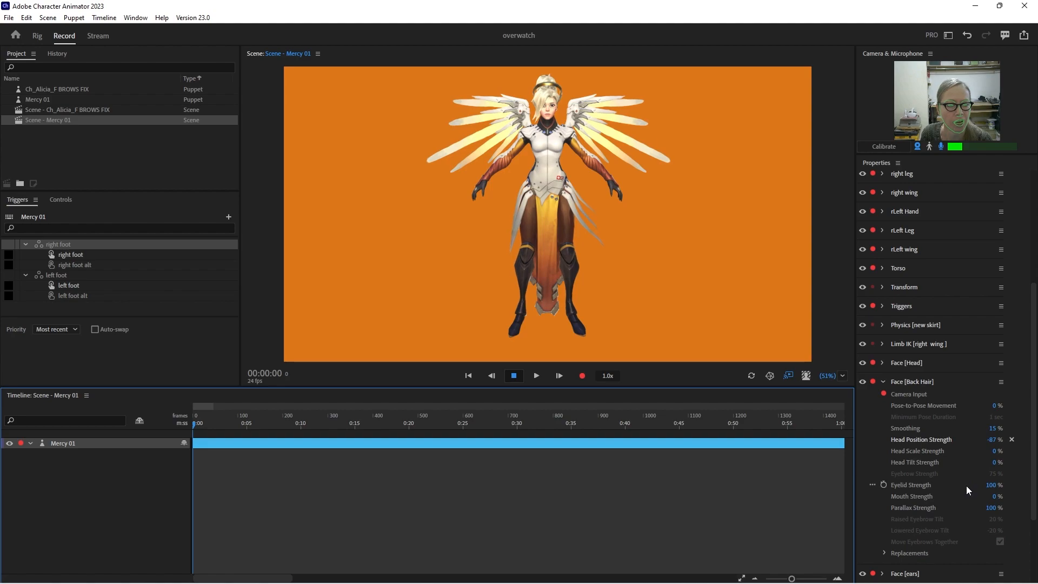
pyautogui.scroll(-1, 894, 384)
pyautogui.click(883, 333)
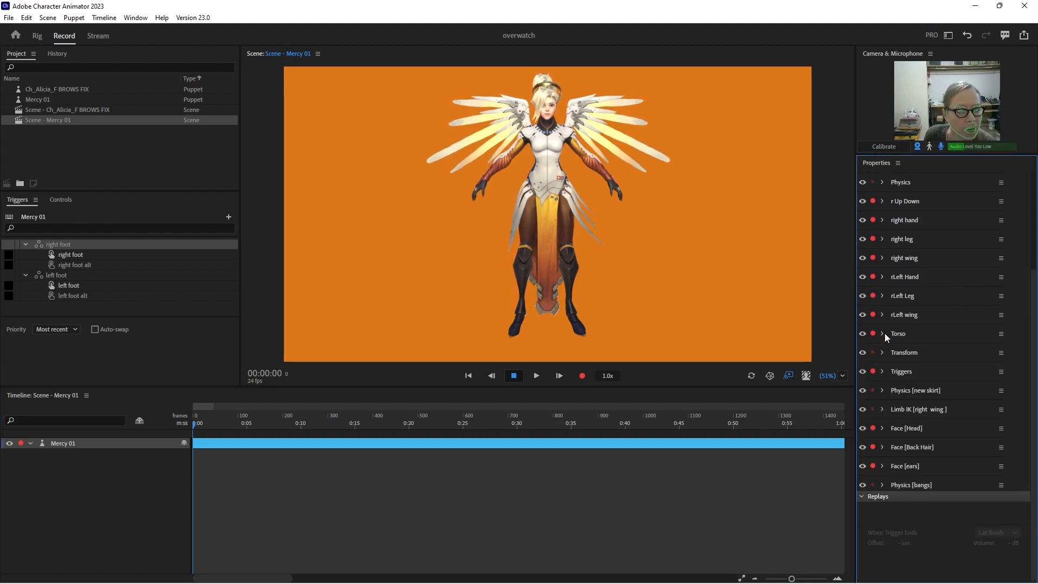
pyautogui.click(882, 391)
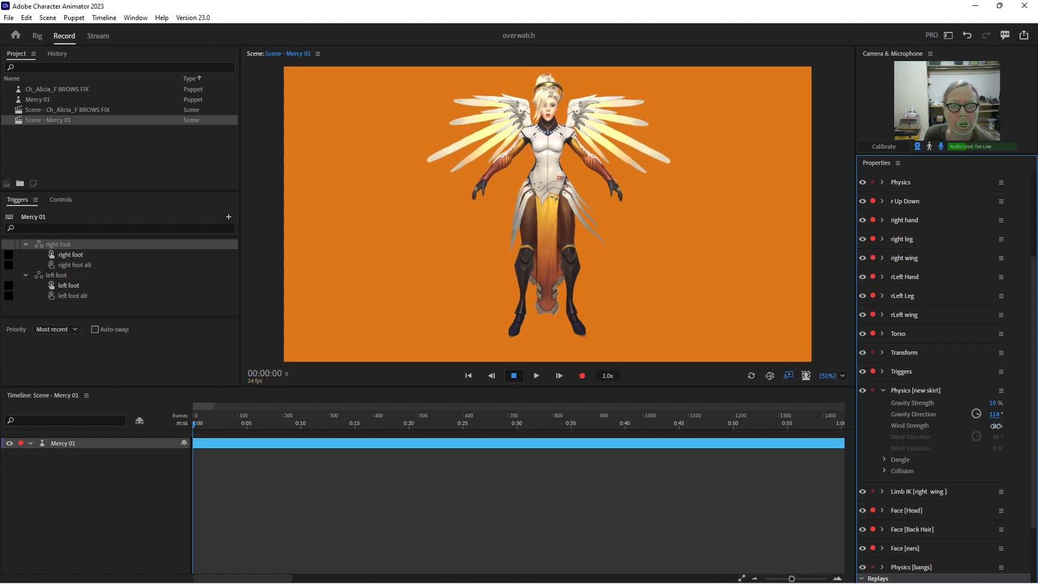
pyautogui.moveTo(992, 413); pyautogui.dragTo(995, 403)
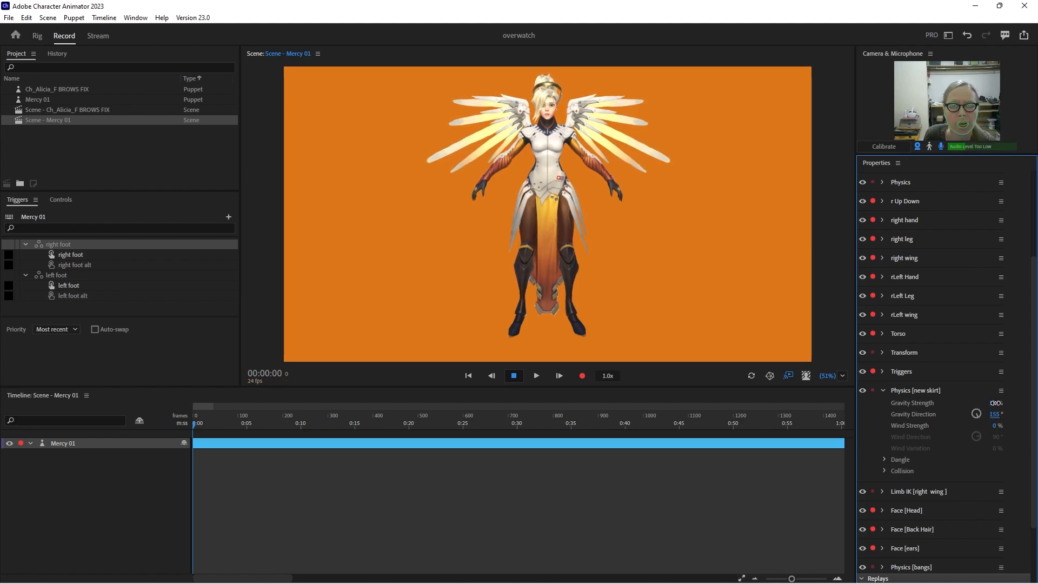
pyautogui.moveTo(578, 328)
pyautogui.mouseDown()
pyautogui.moveTo(581, 309)
pyautogui.moveTo(569, 329)
pyautogui.mouseUp()
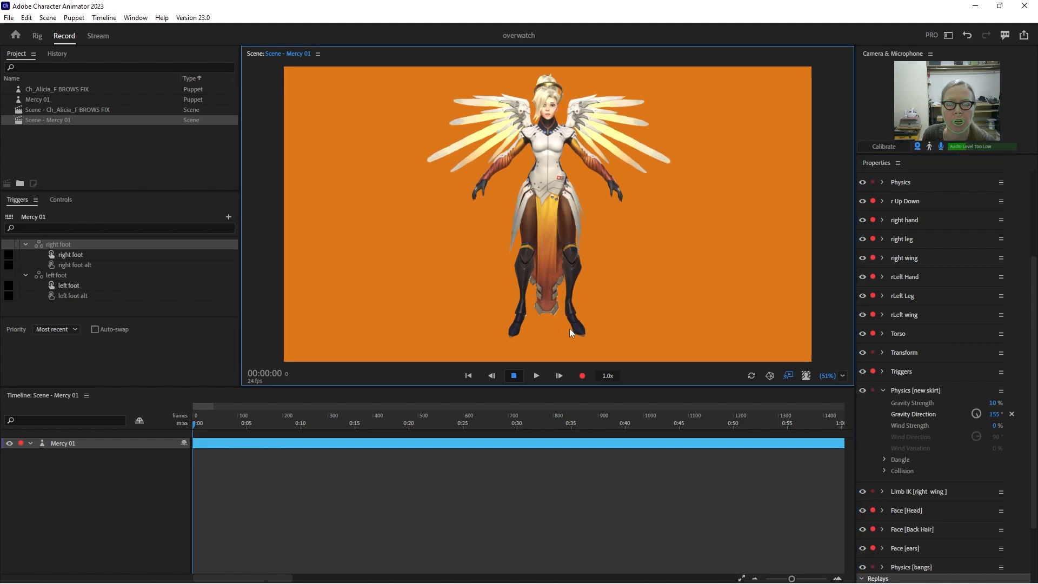
# In the rig, shift Left Skirt 1's origin slightly down the panel and raise its Dangle handle, and test the left leg in the scene
pyautogui.click(37, 35)
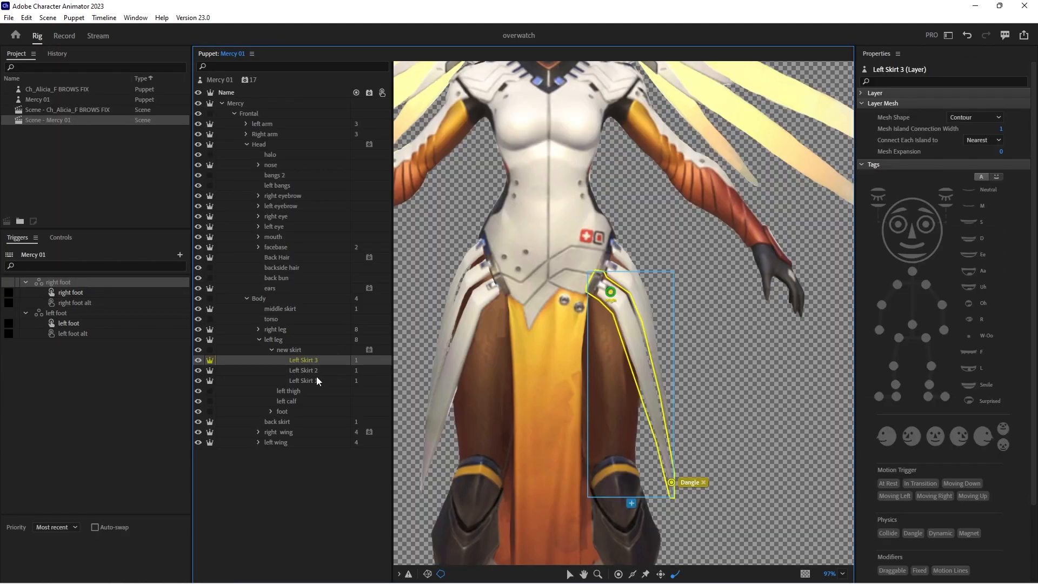
pyautogui.click(316, 378)
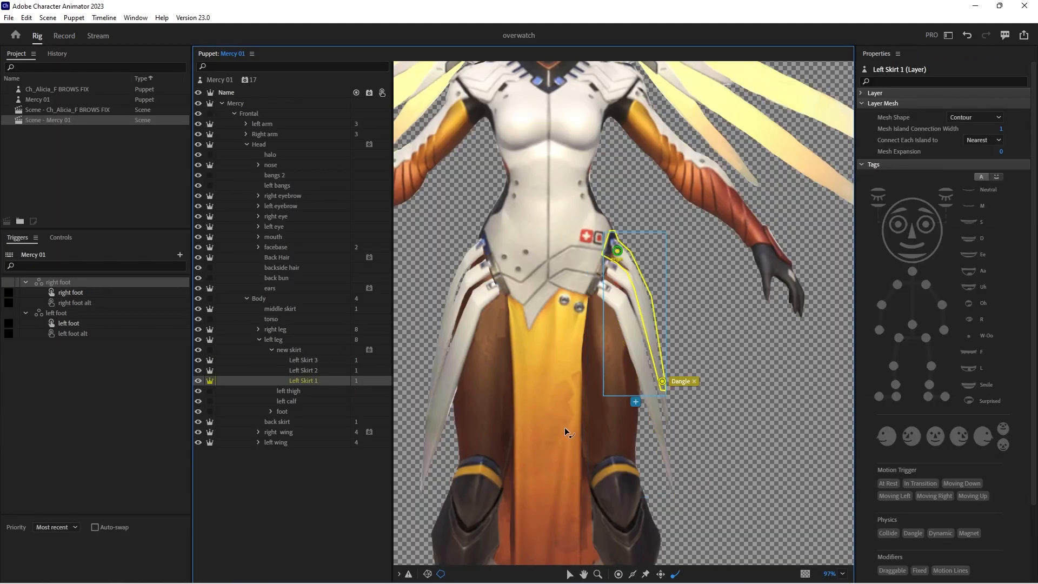
pyautogui.press('v')
pyautogui.click(622, 255)
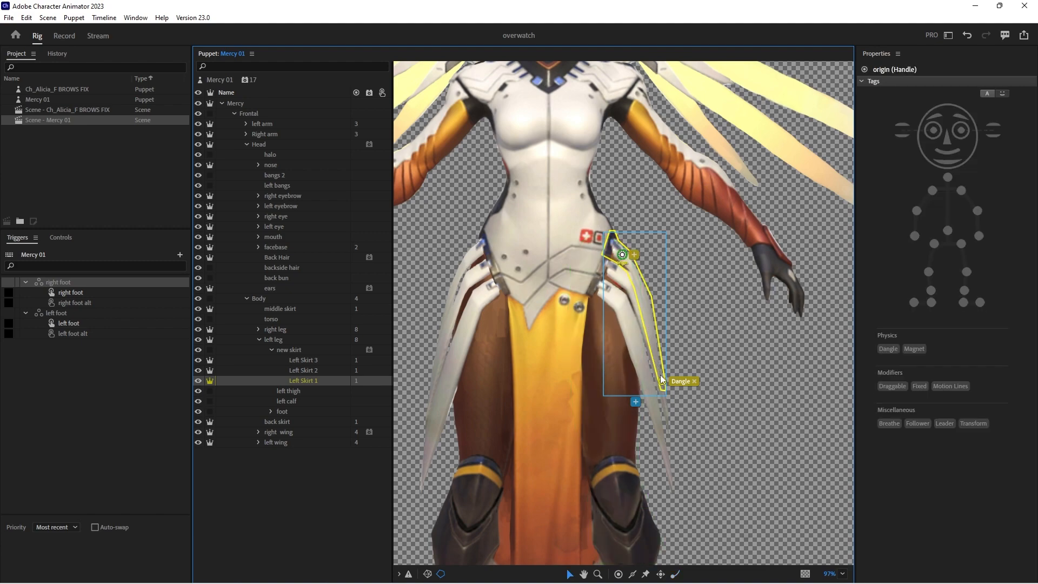
pyautogui.click(64, 36)
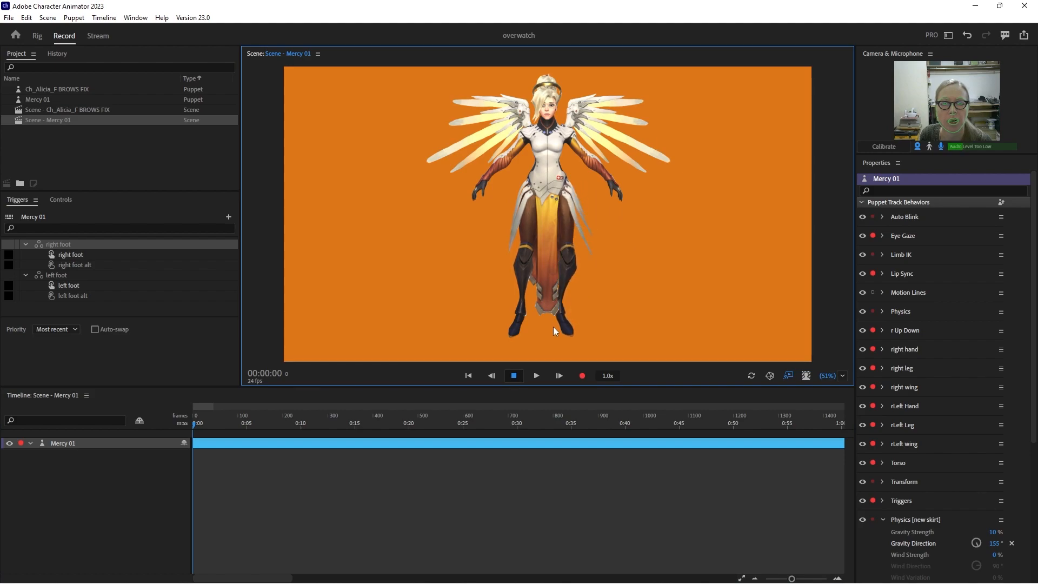
# Lower Left Skirt 1's origin toward the panel's inner edge in the rig and test the skirt by moving the puppet's legs in the scene
pyautogui.click(37, 35)
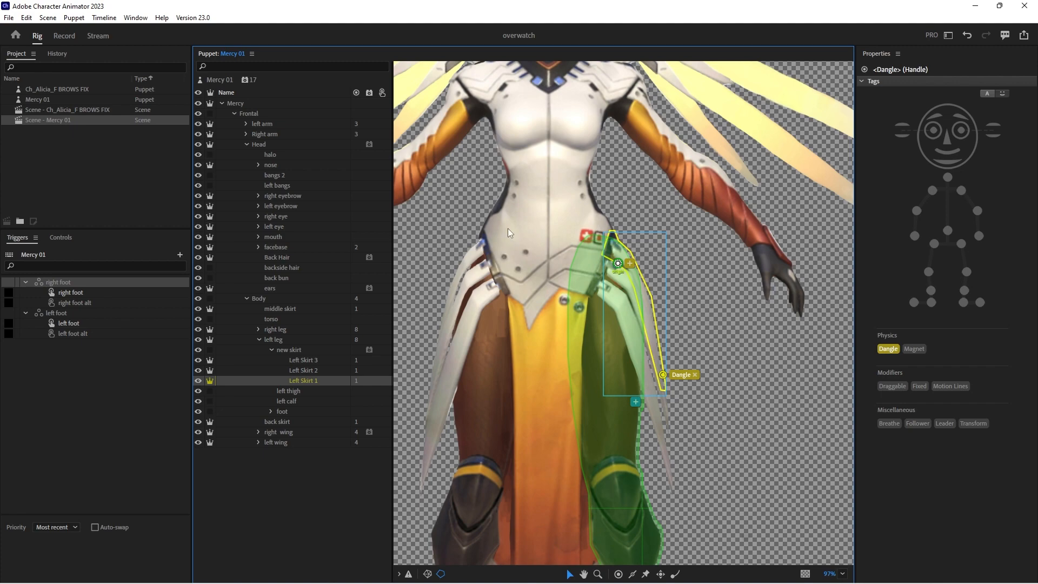
pyautogui.click(69, 34)
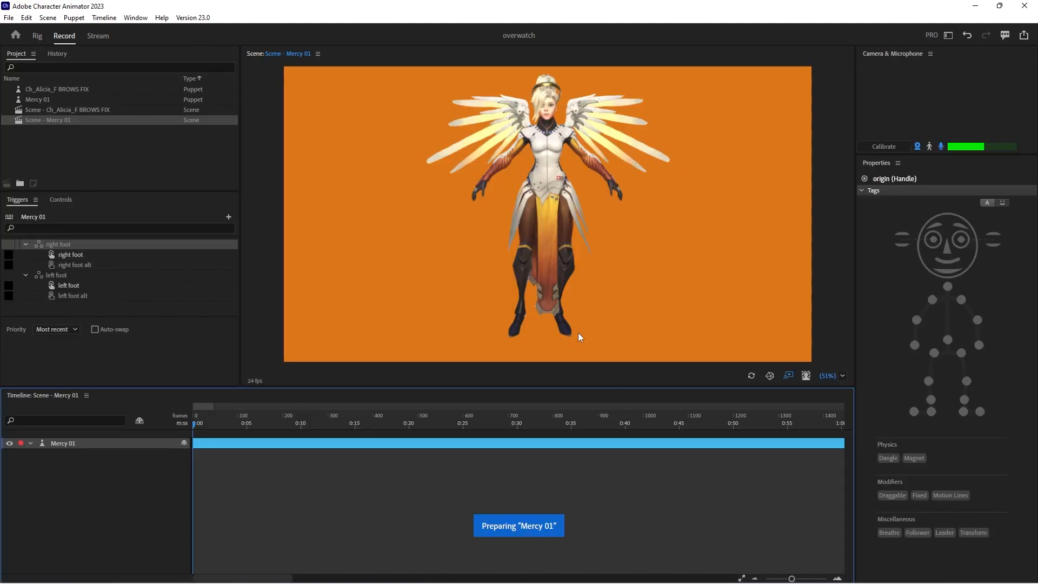
pyautogui.moveTo(573, 313)
pyautogui.mouseDown()
pyautogui.moveTo(603, 291)
pyautogui.moveTo(580, 322)
pyautogui.moveTo(600, 306)
pyautogui.moveTo(569, 319)
pyautogui.mouseUp()
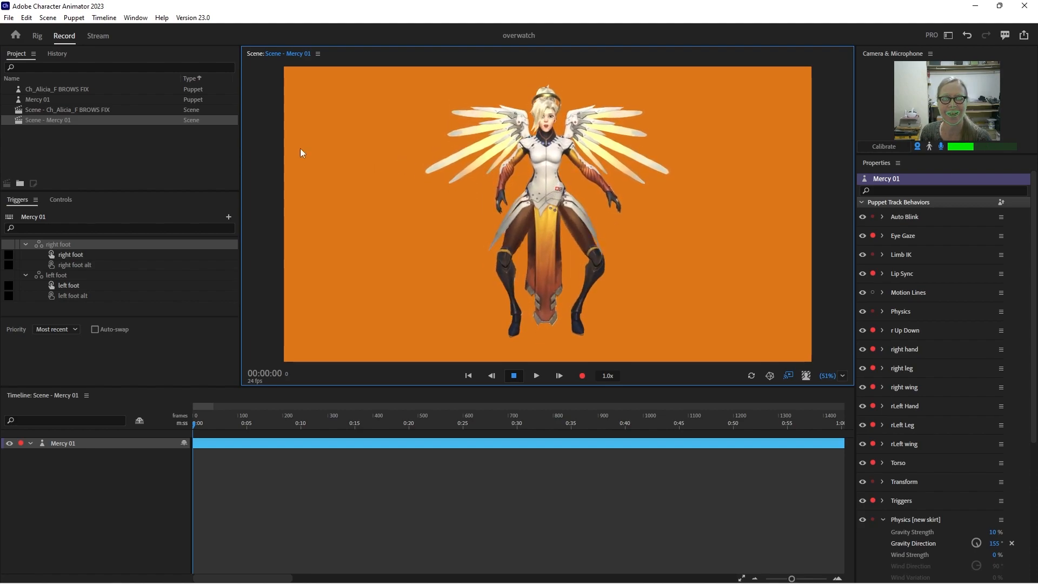
# In the rig, make the right leg's Right Skirt 3 warp independently from an origin at its hip end, with a Dangle handle near its lower tip
pyautogui.click(37, 35)
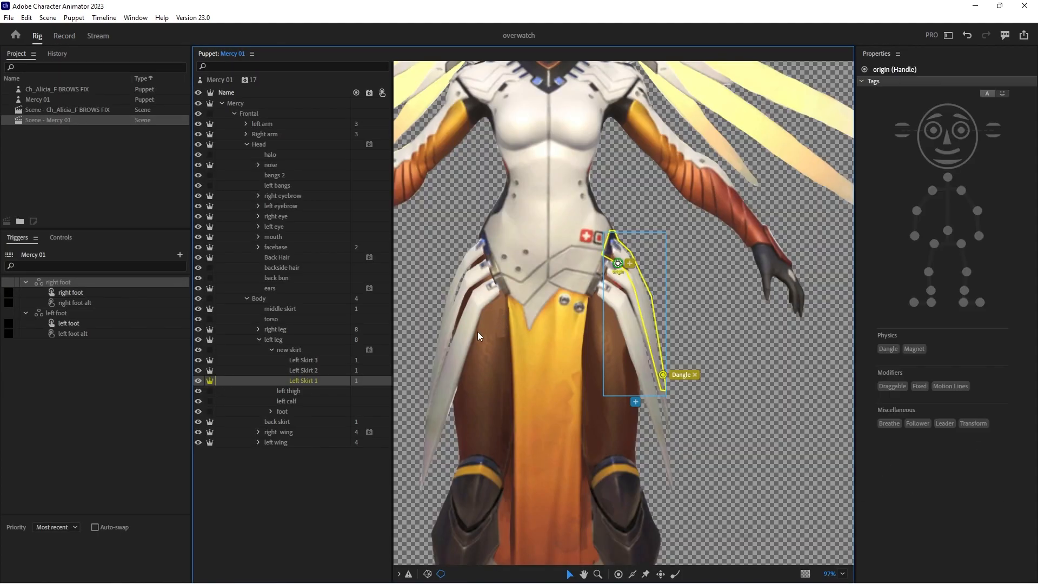
pyautogui.click(272, 350)
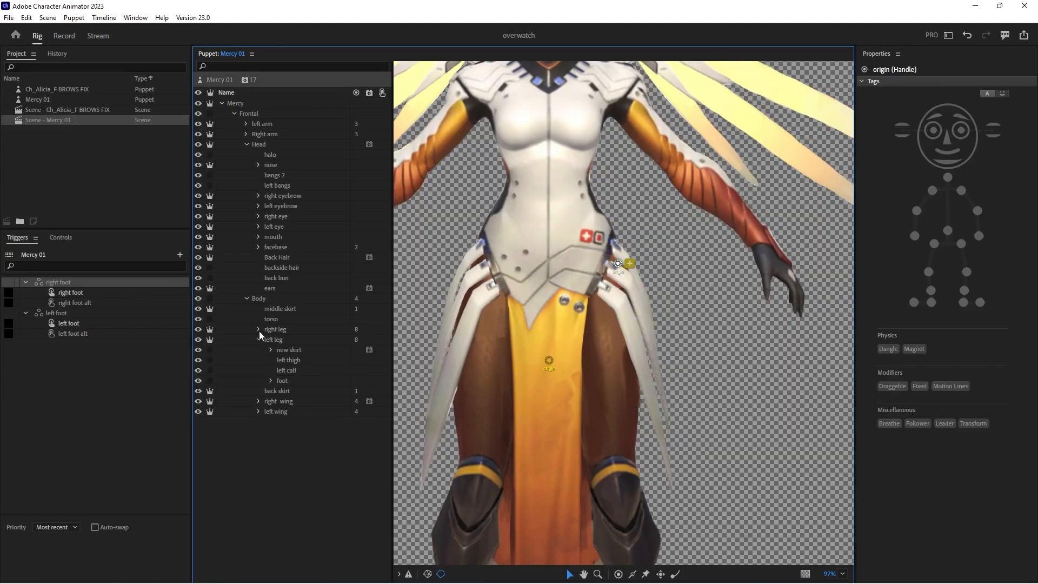
pyautogui.click(258, 330)
pyautogui.click(292, 342)
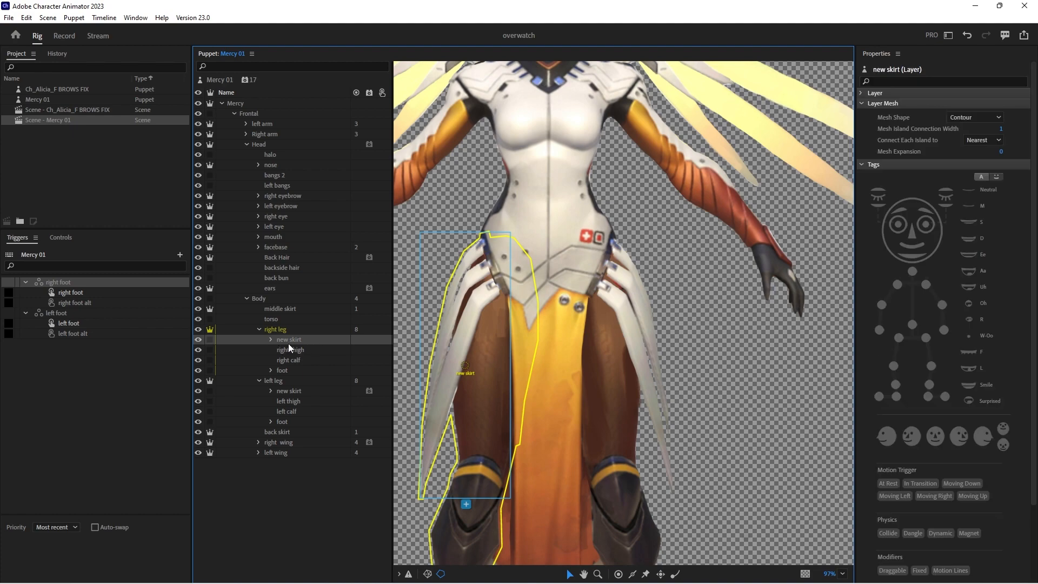
pyautogui.click(272, 340)
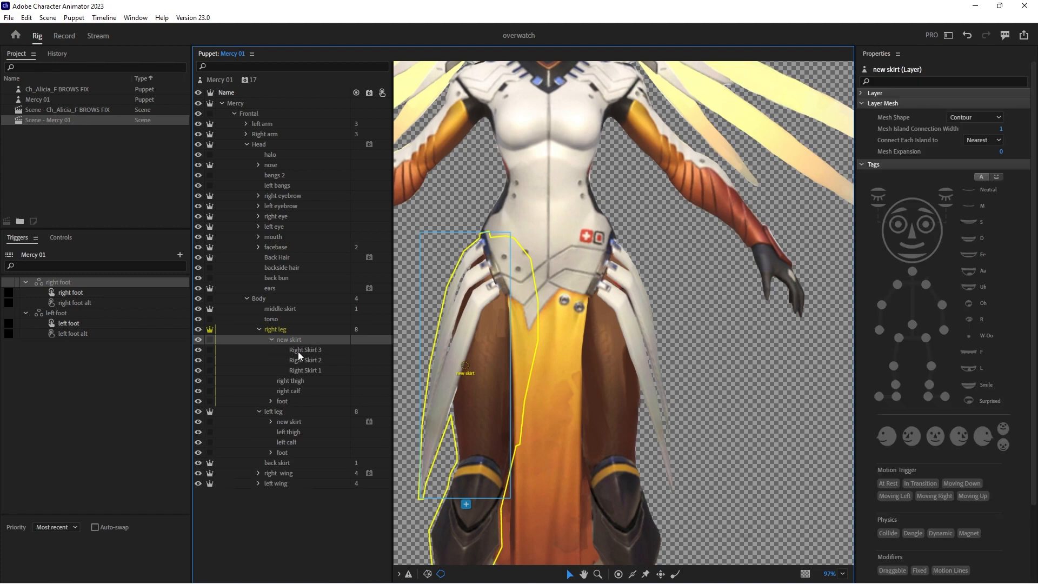
pyautogui.click(297, 349)
pyautogui.click(210, 350)
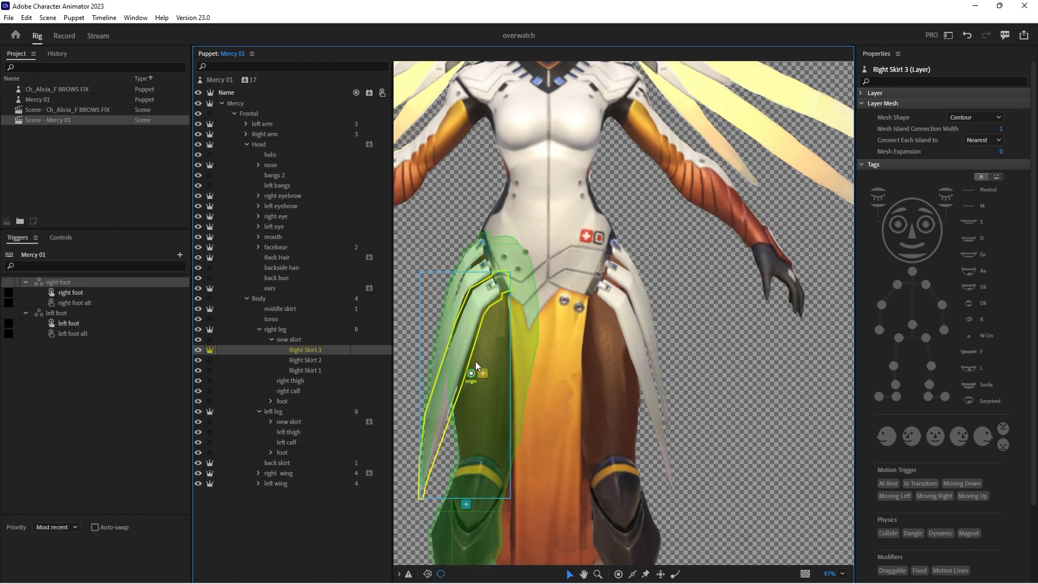
pyautogui.click(488, 290)
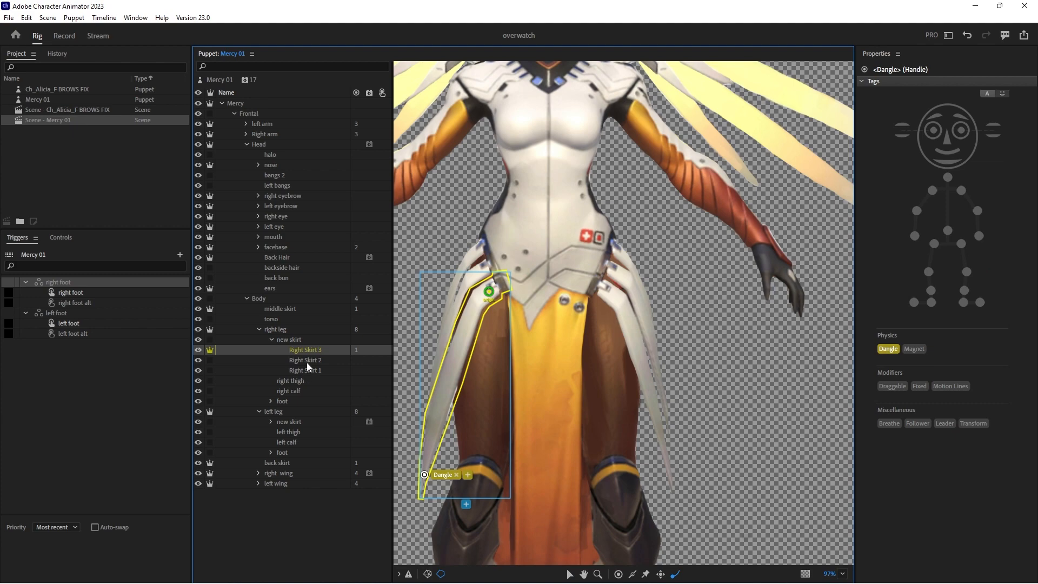
# Make the right leg's Right Skirt 2 warp independently, with its origin at the hip end and a Dangle handle near its lower tip
pyautogui.click(221, 359)
pyautogui.click(210, 359)
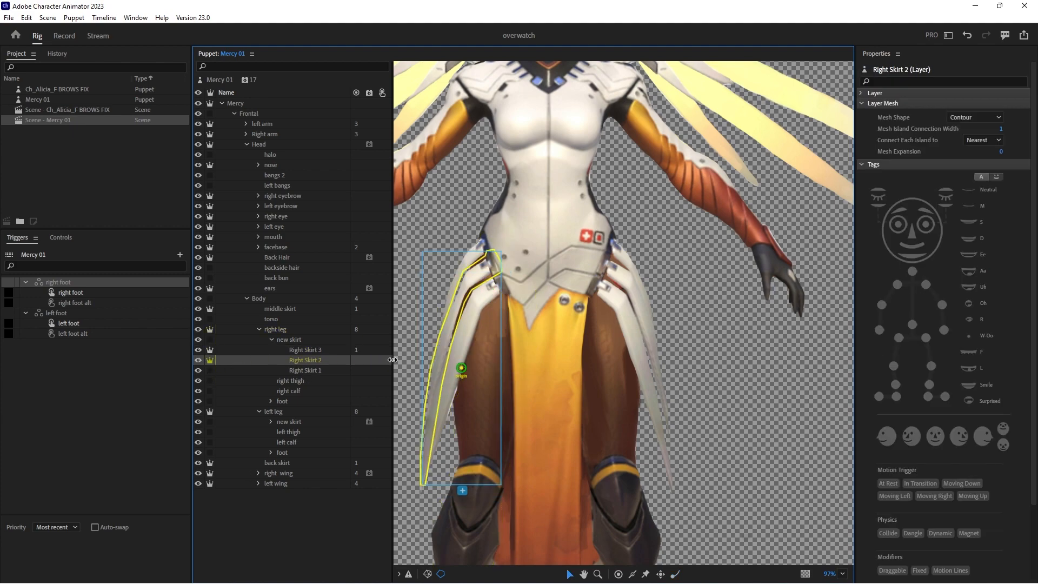
pyautogui.moveTo(461, 373); pyautogui.dragTo(462, 365)
pyautogui.moveTo(481, 270); pyautogui.dragTo(484, 267)
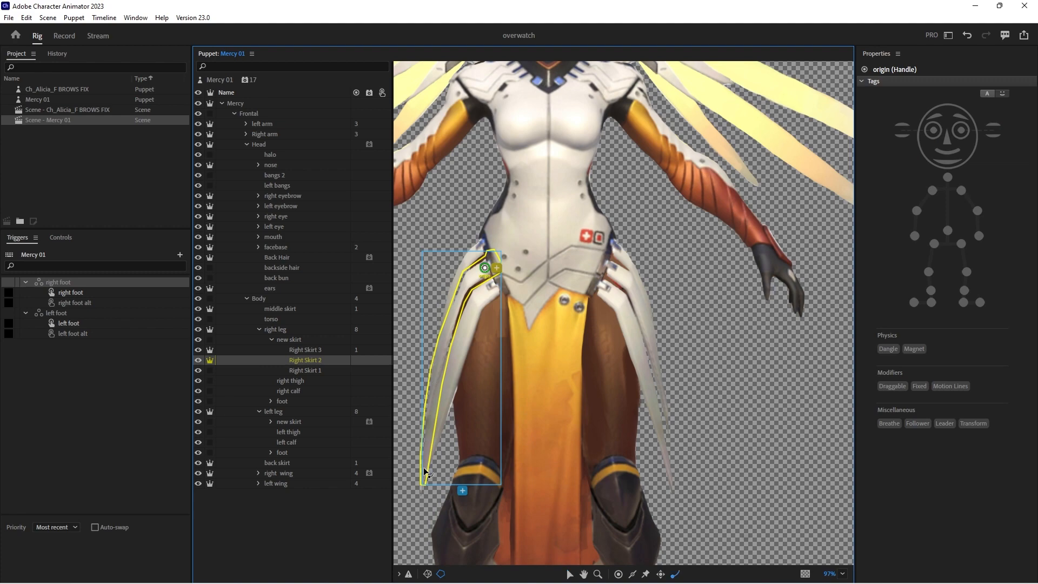
# Make Right Skirt 1 warp independently, move its origin to the hip end and add a Dangle handle near its lower tip
pyautogui.click(321, 372)
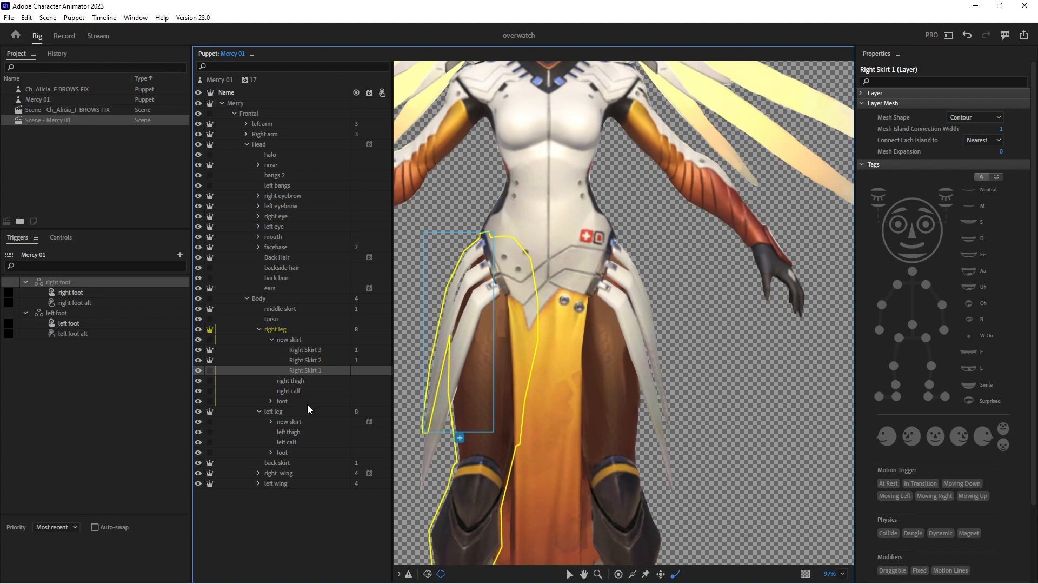
pyautogui.moveTo(459, 332); pyautogui.dragTo(482, 252)
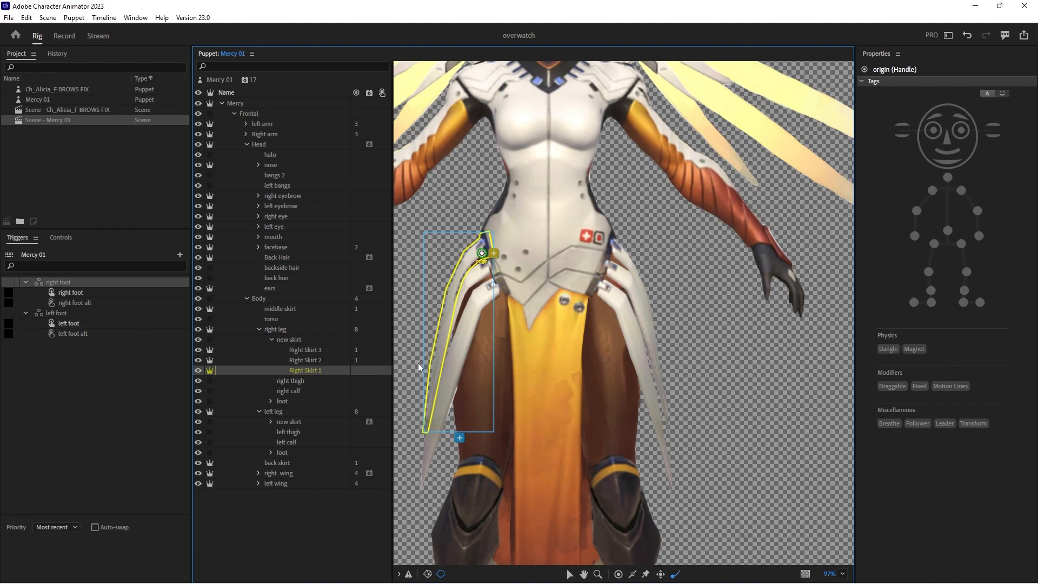
pyautogui.click(427, 420)
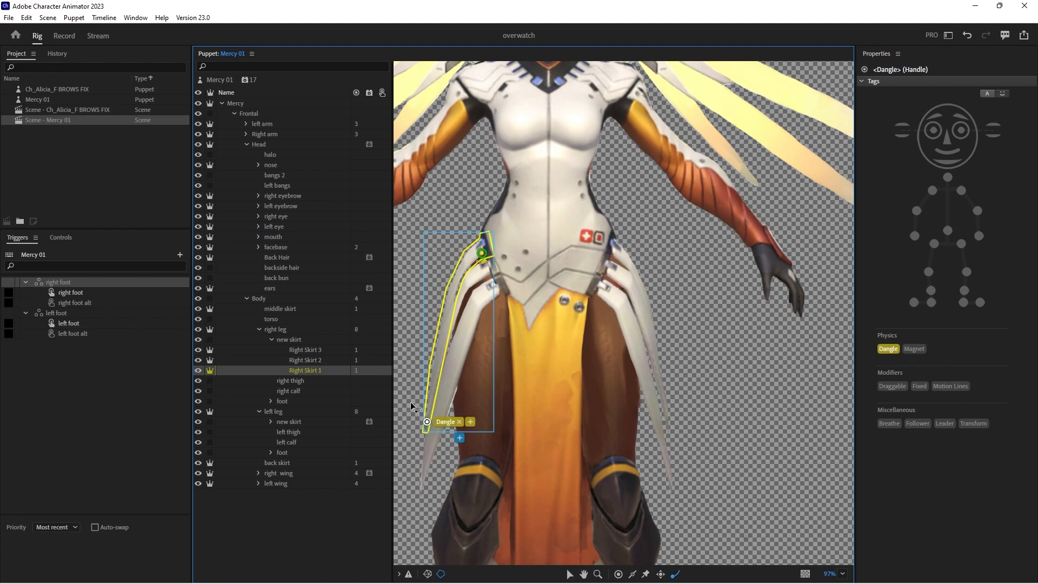
# Add the Physics behavior to the right leg's new skirt group
pyautogui.click(310, 339)
pyautogui.click(369, 340)
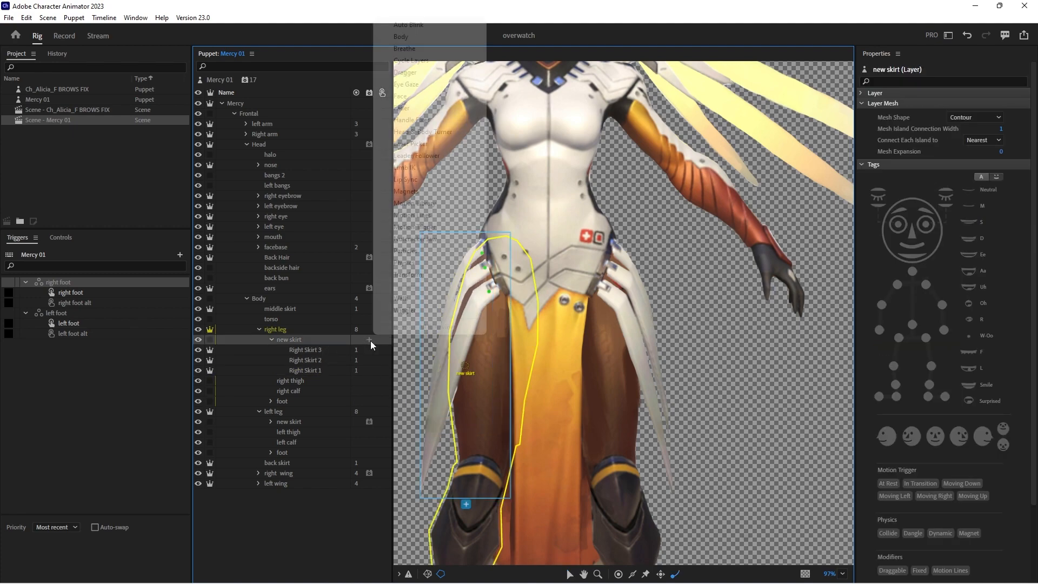
pyautogui.click(404, 262)
# In the scene, set the gravity direction of the right leg skirt's Physics behavior to 205° and test it by moving the torso
pyautogui.click(63, 36)
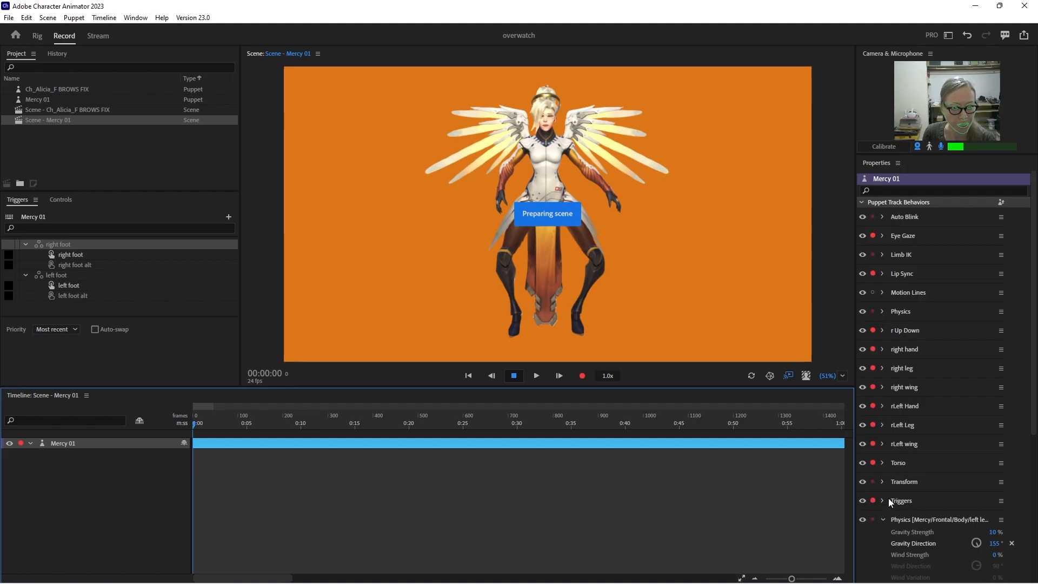
pyautogui.click(882, 520)
pyautogui.scroll(-3, 919, 462)
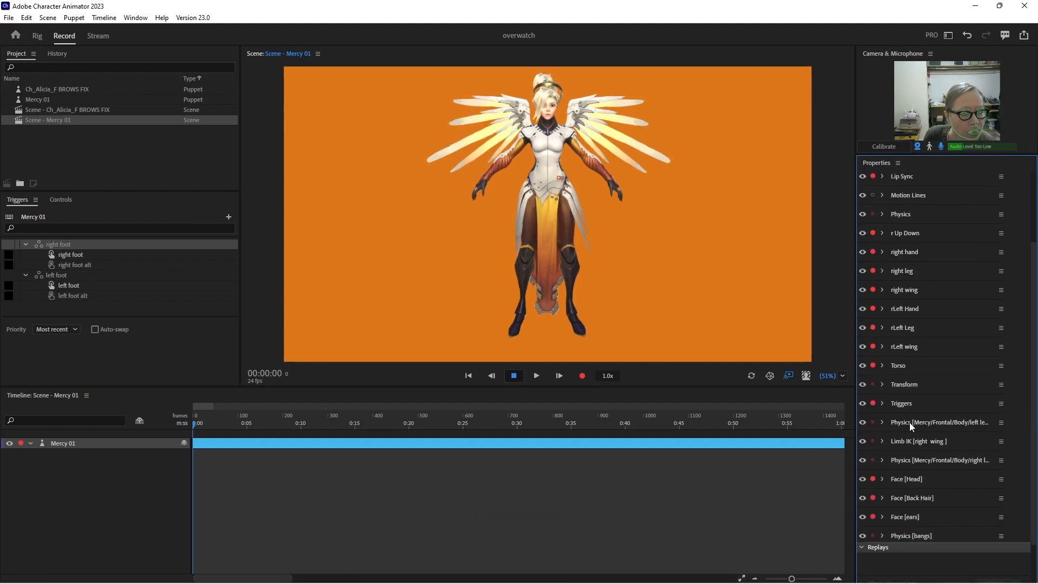
pyautogui.click(882, 423)
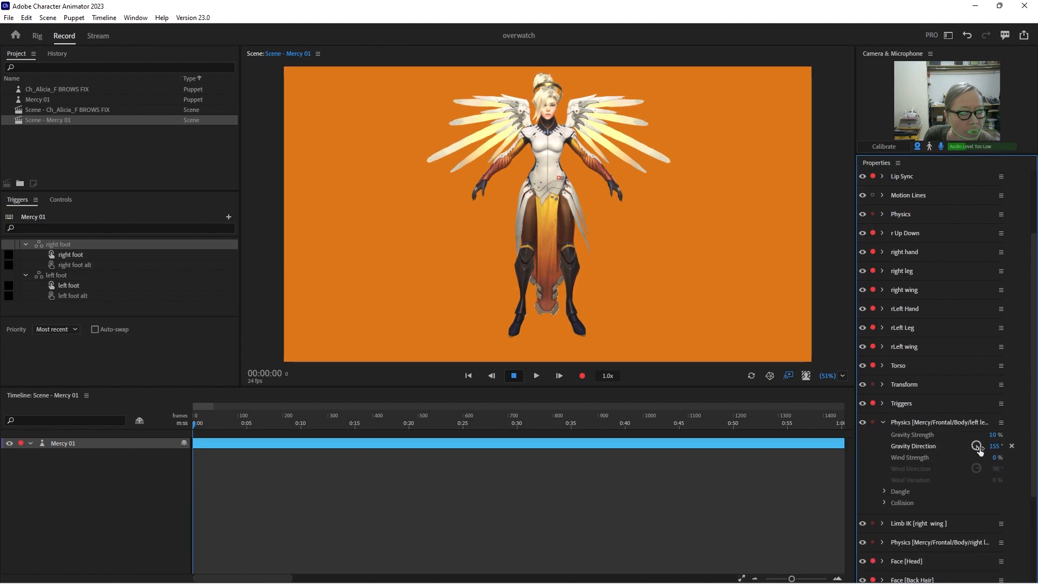
pyautogui.click(883, 543)
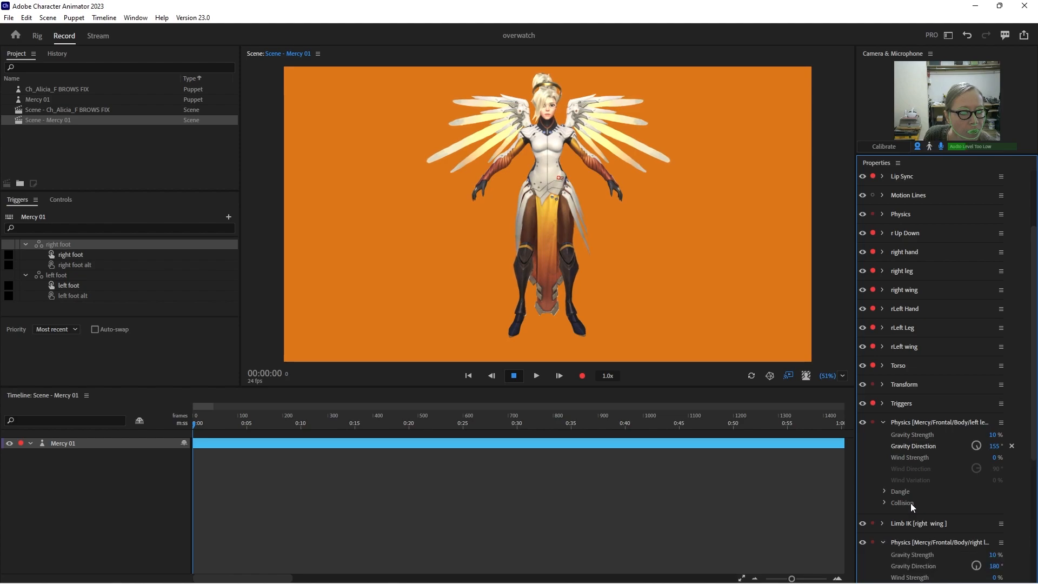
pyautogui.scroll(-3, 911, 502)
pyautogui.moveTo(996, 471)
pyautogui.mouseDown()
pyautogui.moveTo(998, 481)
pyautogui.moveTo(997, 471)
pyautogui.mouseUp()
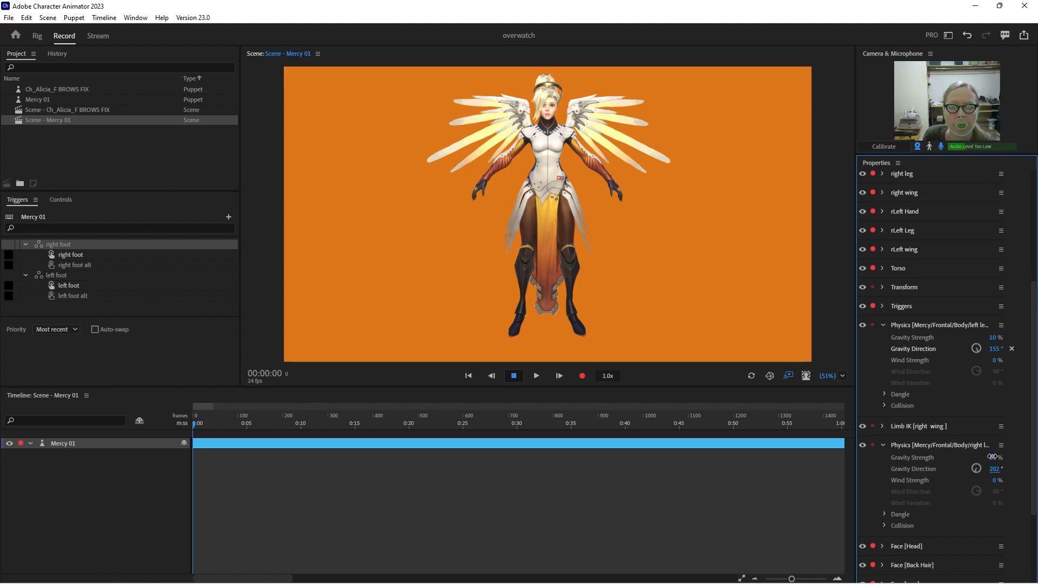
pyautogui.moveTo(993, 454); pyautogui.dragTo(992, 454)
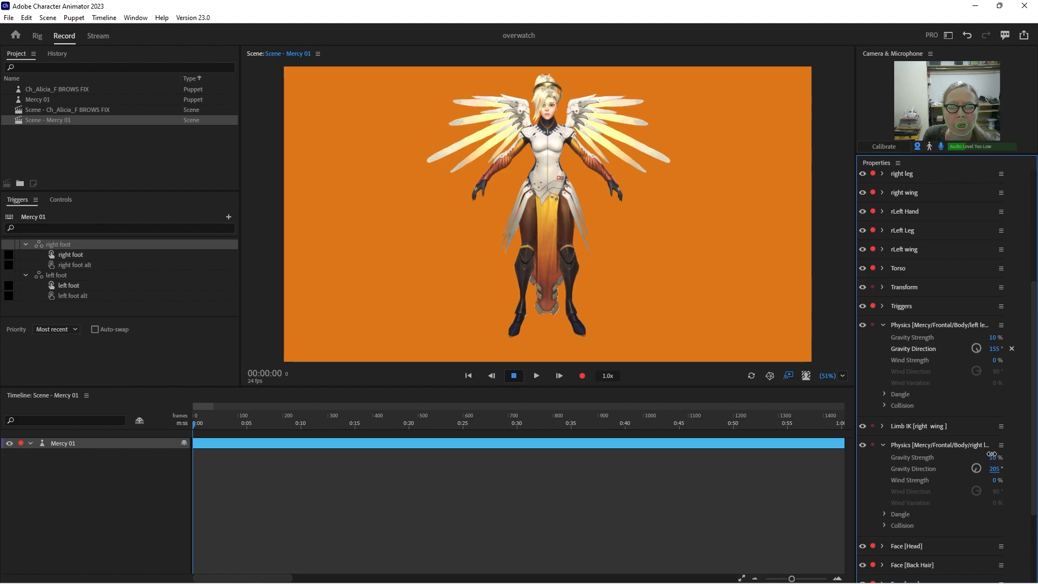
pyautogui.click(554, 201)
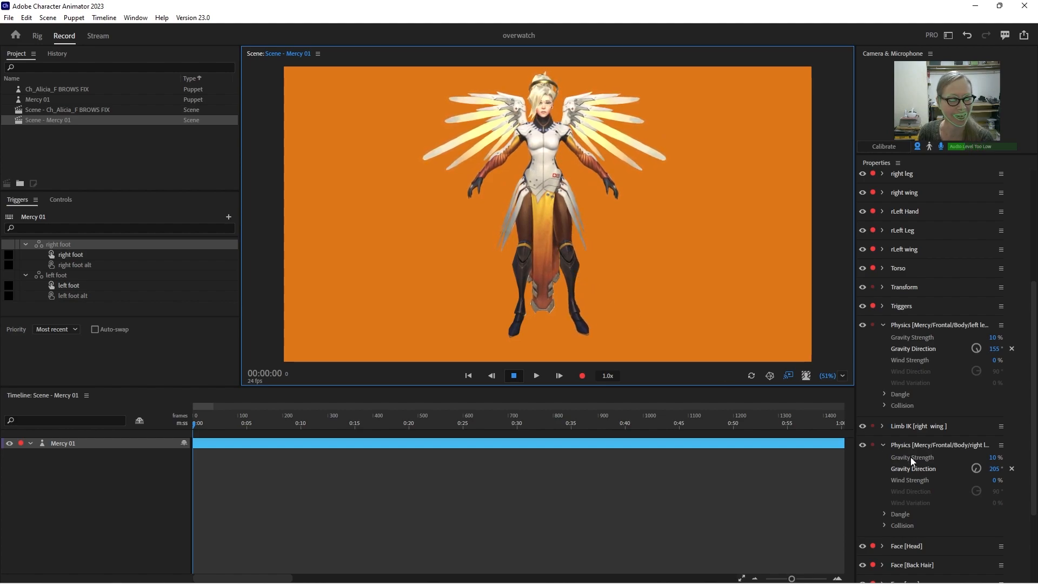
# Set the Dangle damping of the right leg skirt's Physics to 83% and test the puppet by moving its torso and both wings
pyautogui.click(886, 515)
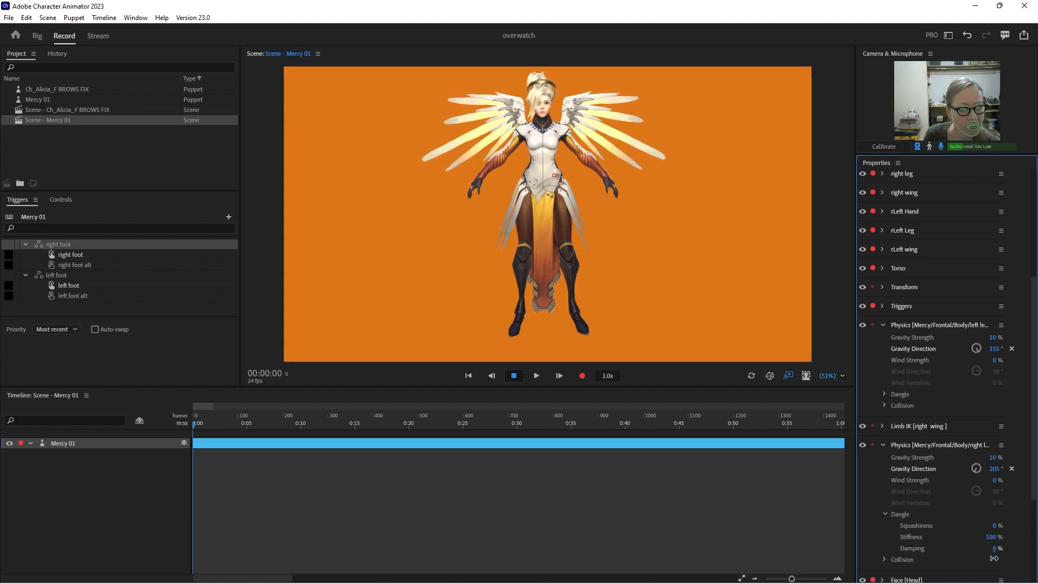
pyautogui.moveTo(997, 560); pyautogui.dragTo(1000, 528)
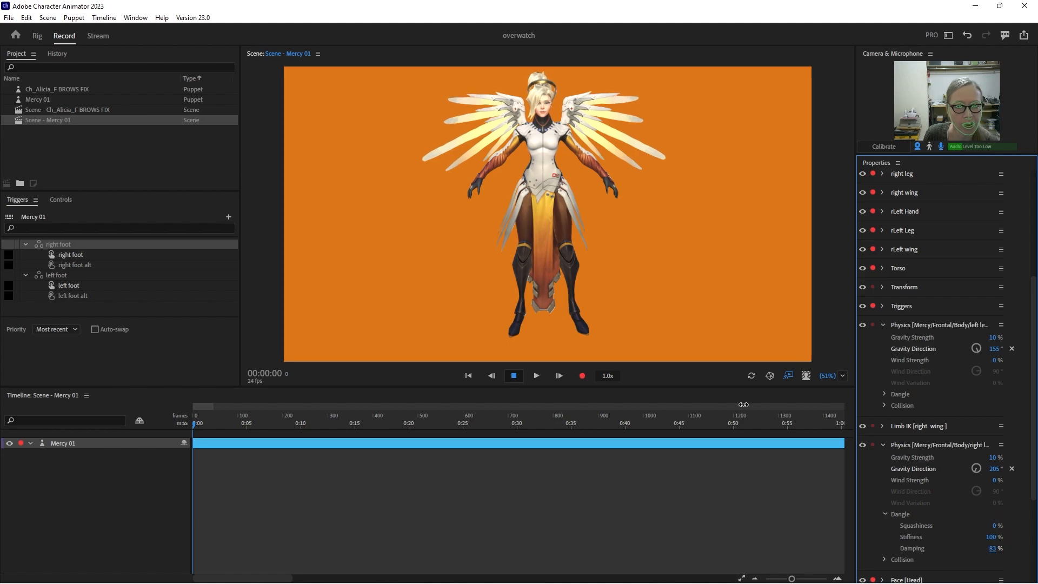
pyautogui.moveTo(536, 170)
pyautogui.mouseDown()
pyautogui.moveTo(488, 174)
pyautogui.moveTo(548, 172)
pyautogui.moveTo(537, 158)
pyautogui.moveTo(544, 171)
pyautogui.mouseUp()
pyautogui.moveTo(481, 109); pyautogui.dragTo(501, 144)
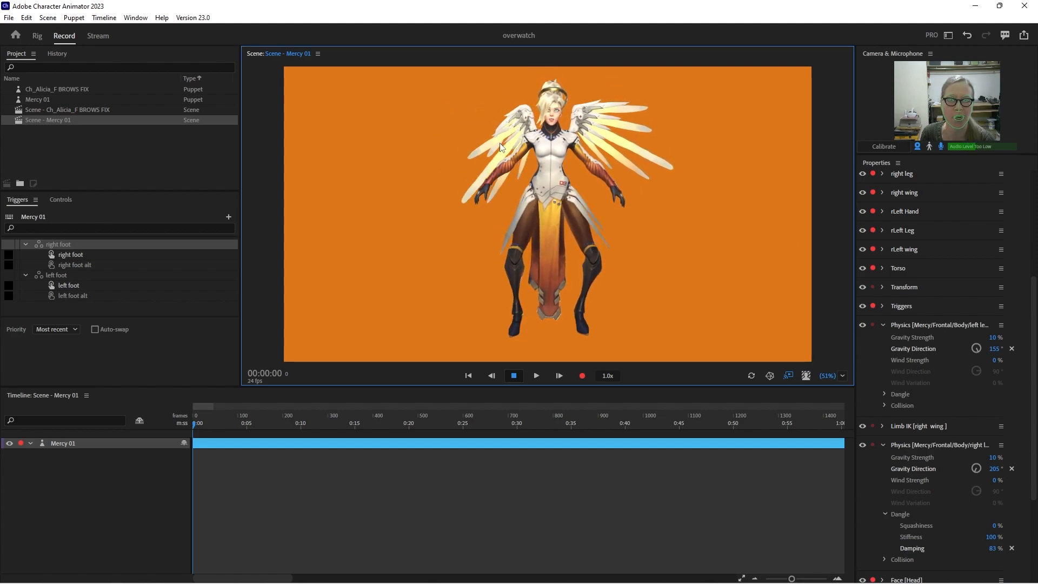
pyautogui.moveTo(637, 115); pyautogui.dragTo(612, 139)
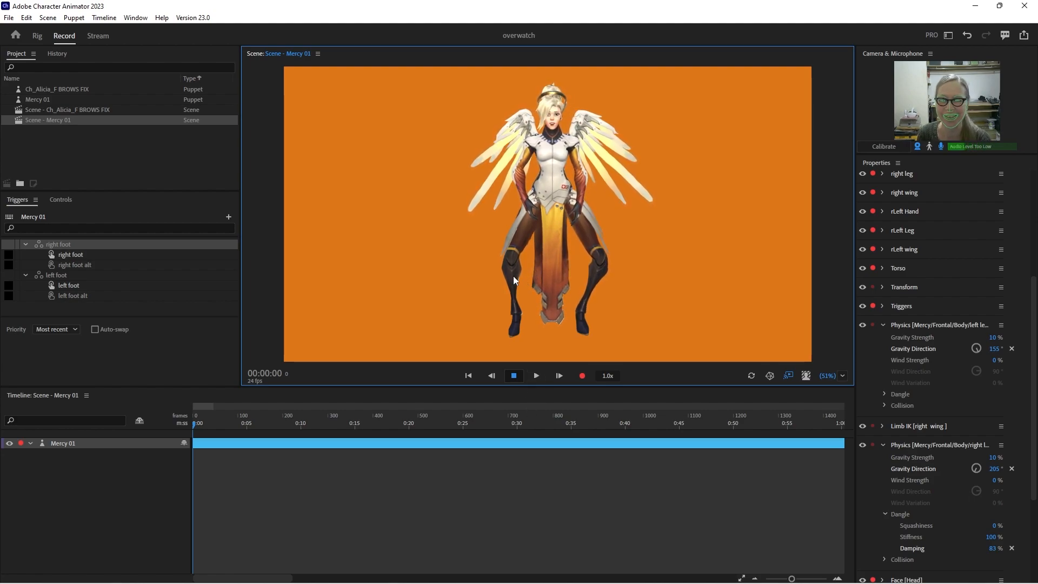
# Save a project version and export the puppet to the Mercy folder as "Mercy 01 motion library"
pyautogui.hotkey('ctrl', 's')
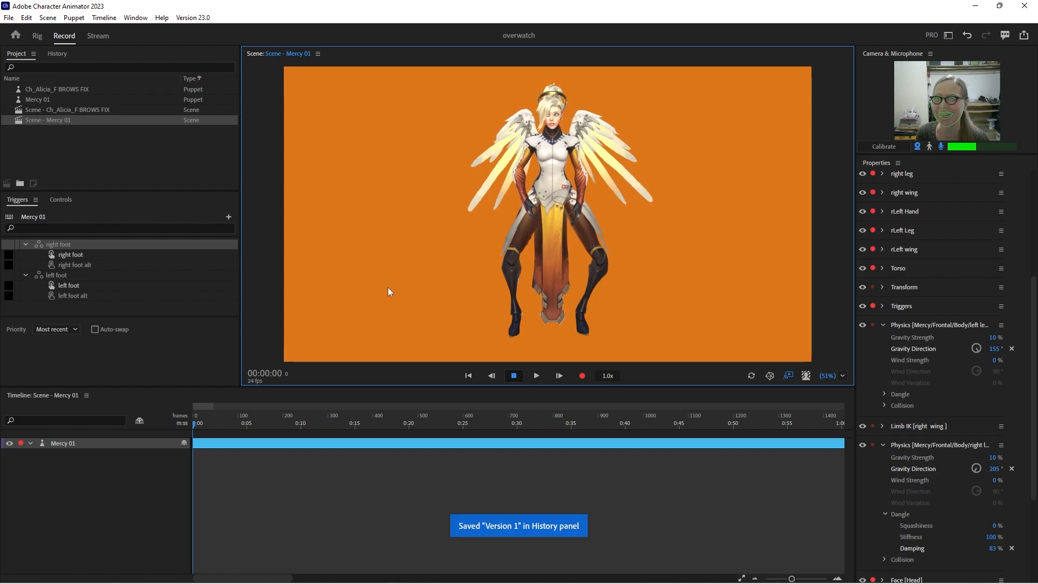
pyautogui.click(15, 20)
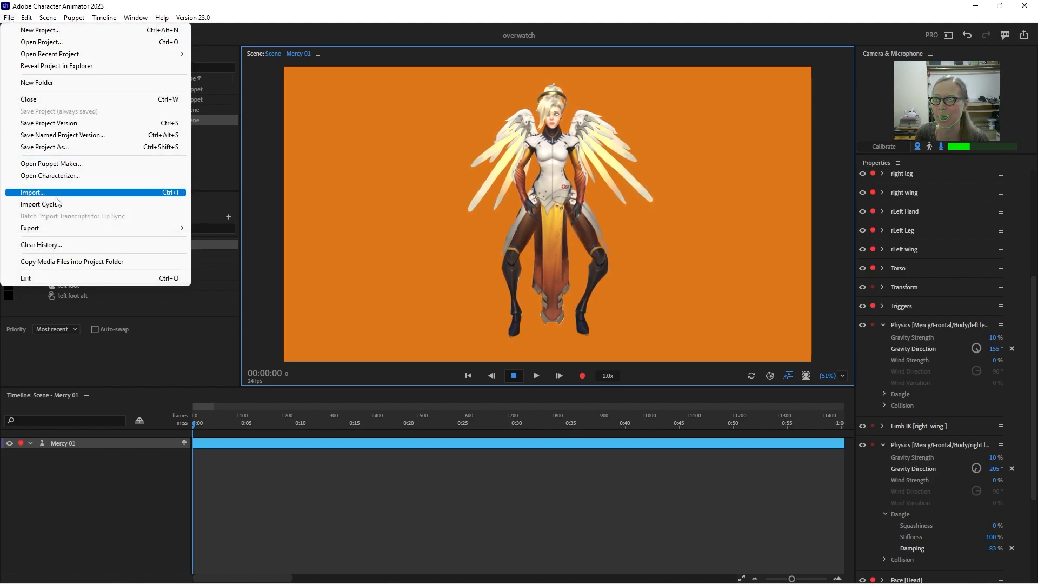
pyautogui.moveTo(184, 233)
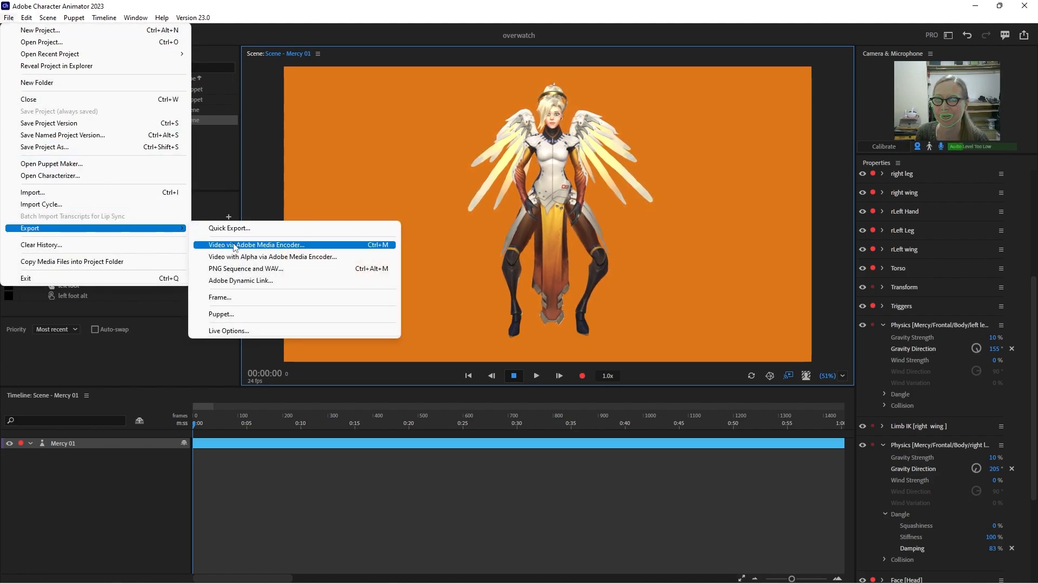
pyautogui.click(227, 314)
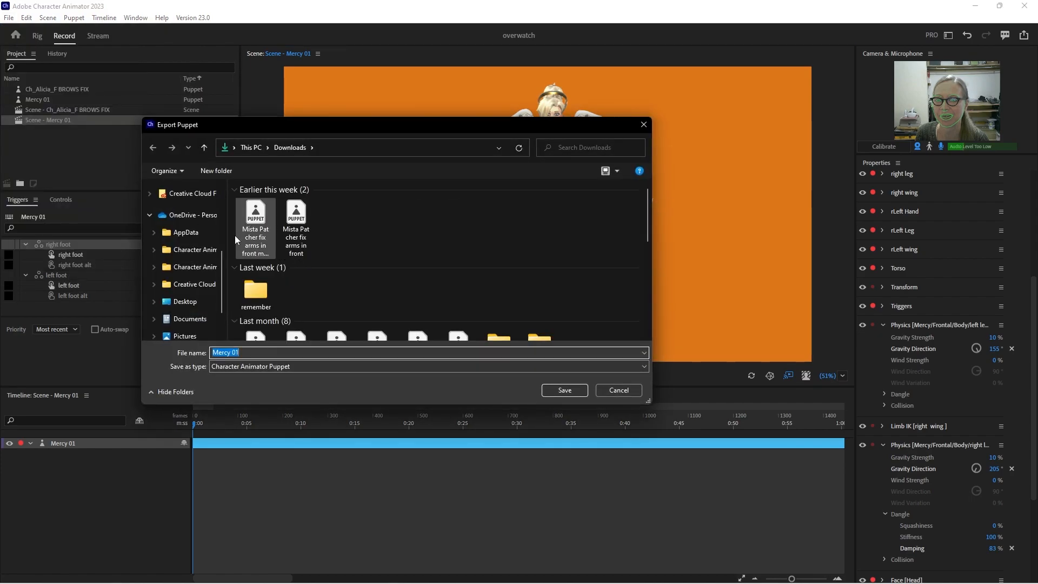
pyautogui.scroll(1, 198, 275)
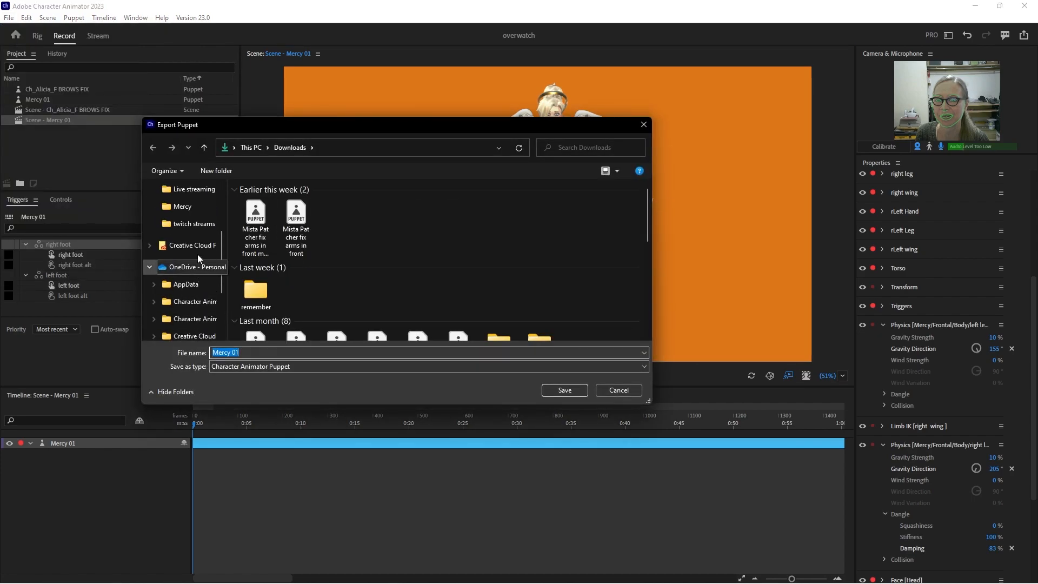
pyautogui.click(181, 207)
pyautogui.click(262, 352)
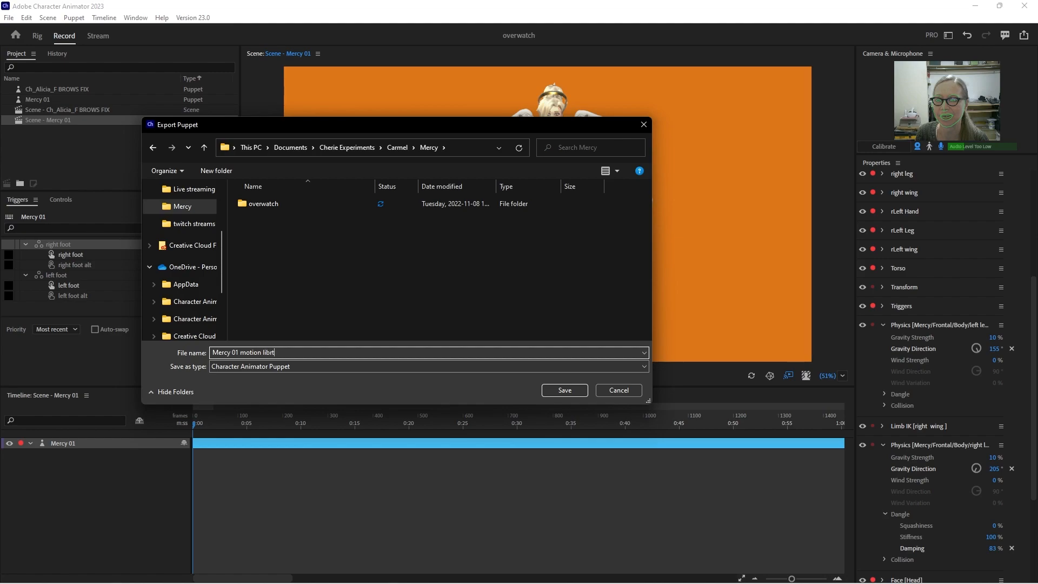
pyautogui.write('motion library')
pyautogui.press('Return')
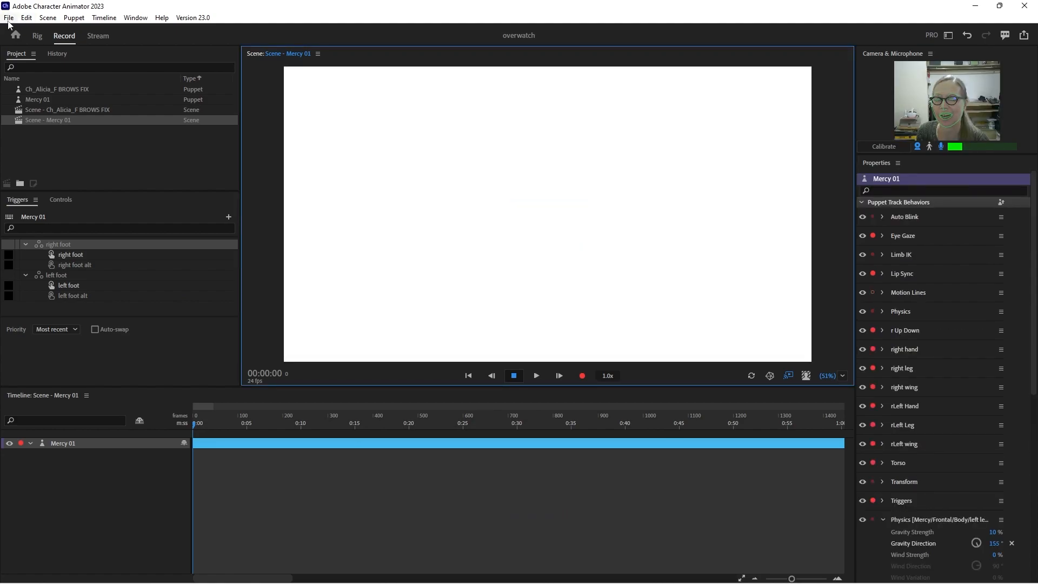
# Import the "Mercy 01 motion library" puppet file from the Mercy folder into the project
pyautogui.click(9, 18)
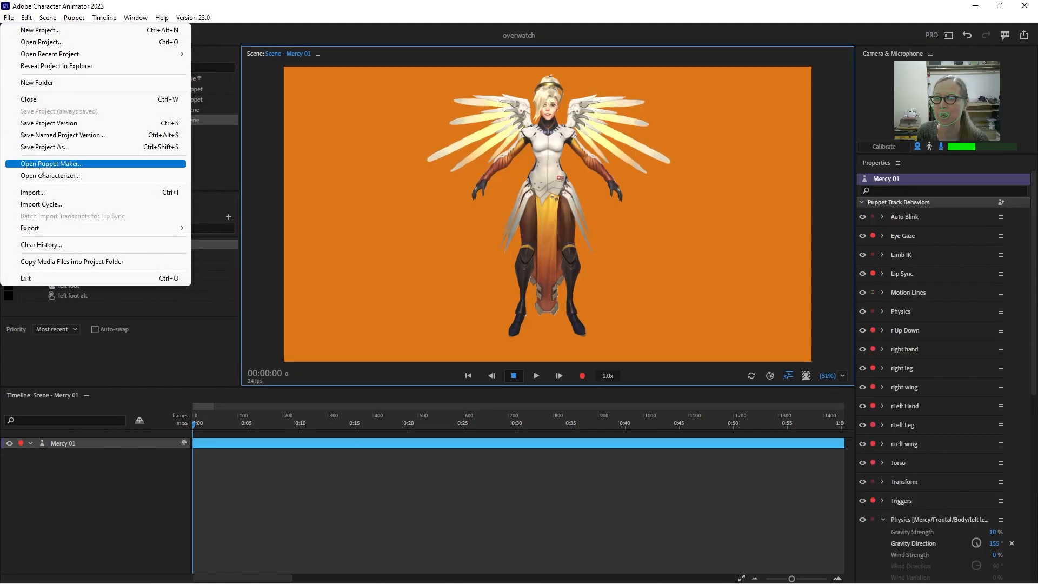
pyautogui.click(43, 195)
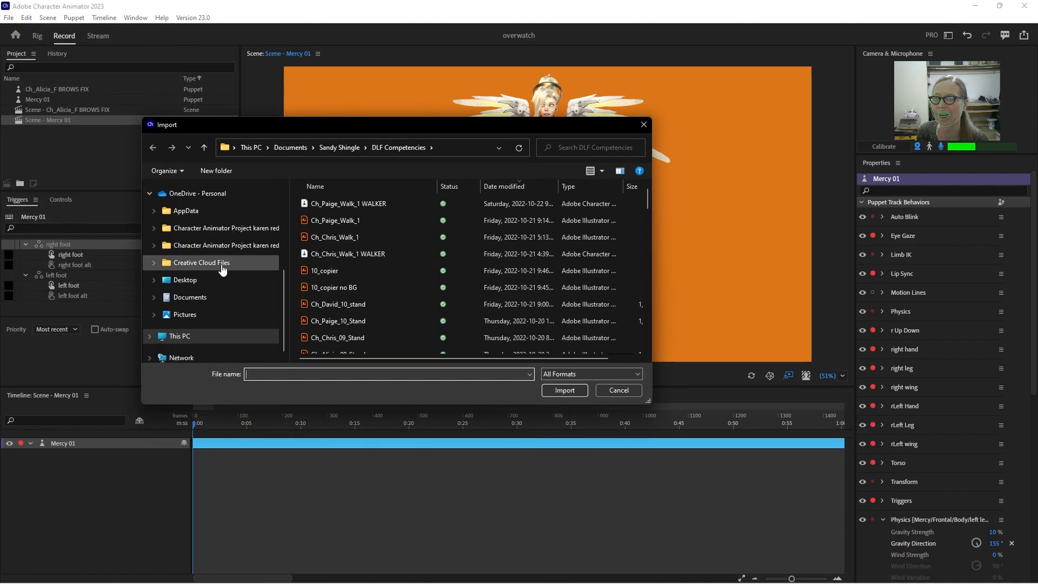
pyautogui.scroll(2, 212, 281)
pyautogui.scroll(1, 211, 276)
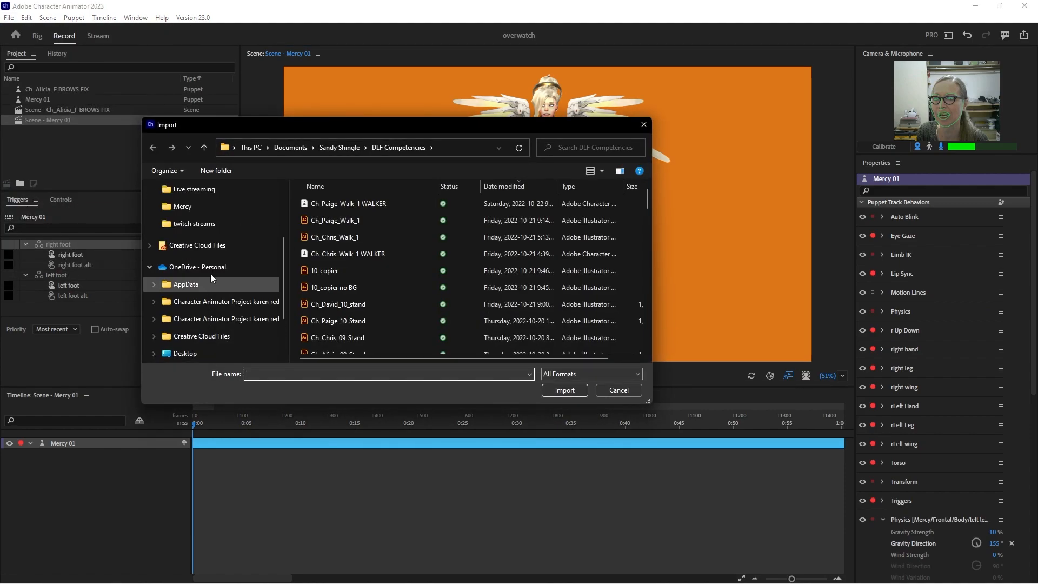
pyautogui.click(184, 206)
pyautogui.click(444, 216)
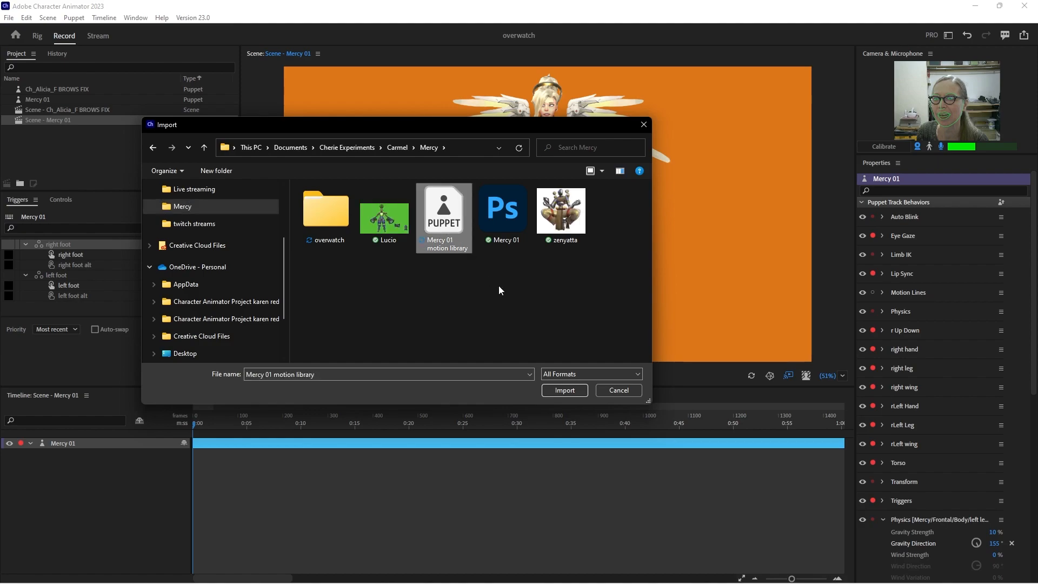
pyautogui.click(558, 391)
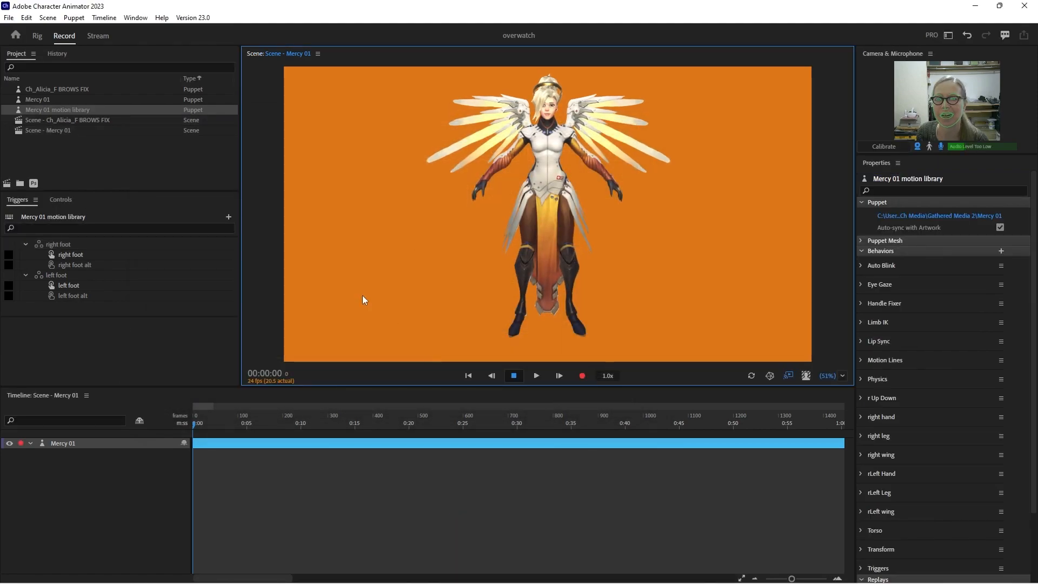
# Open the Mercy 01 motion library puppet in the rig and add the Body and Motion Library behaviors to it
pyautogui.doubleClick(74, 110)
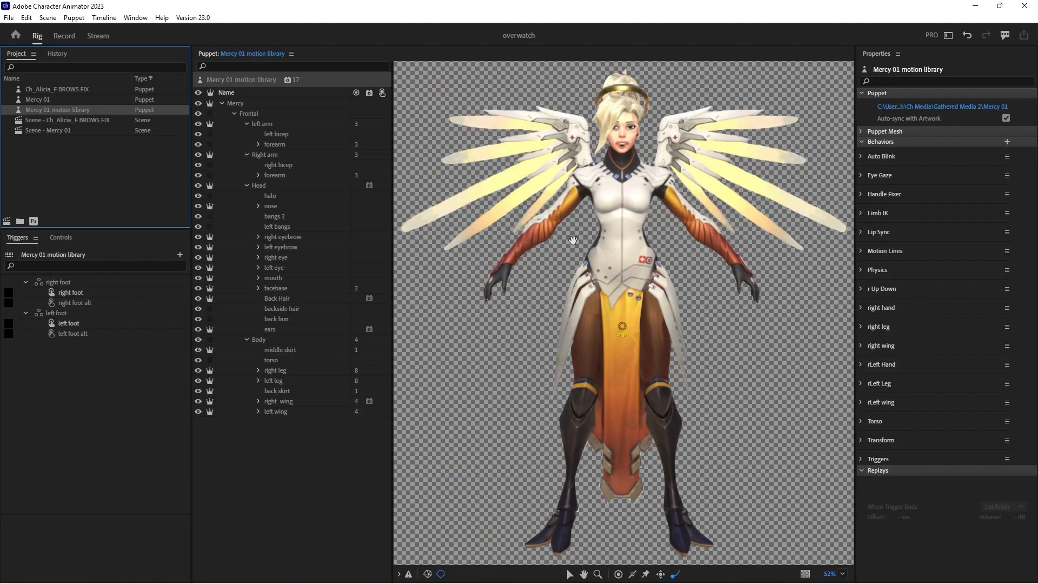
pyautogui.click(573, 240)
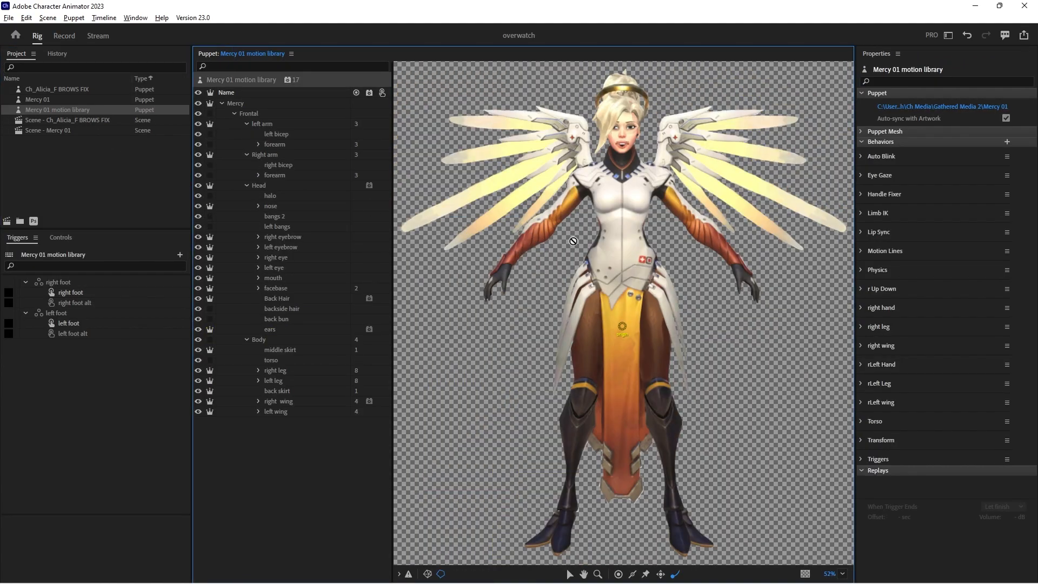
pyautogui.click(288, 80)
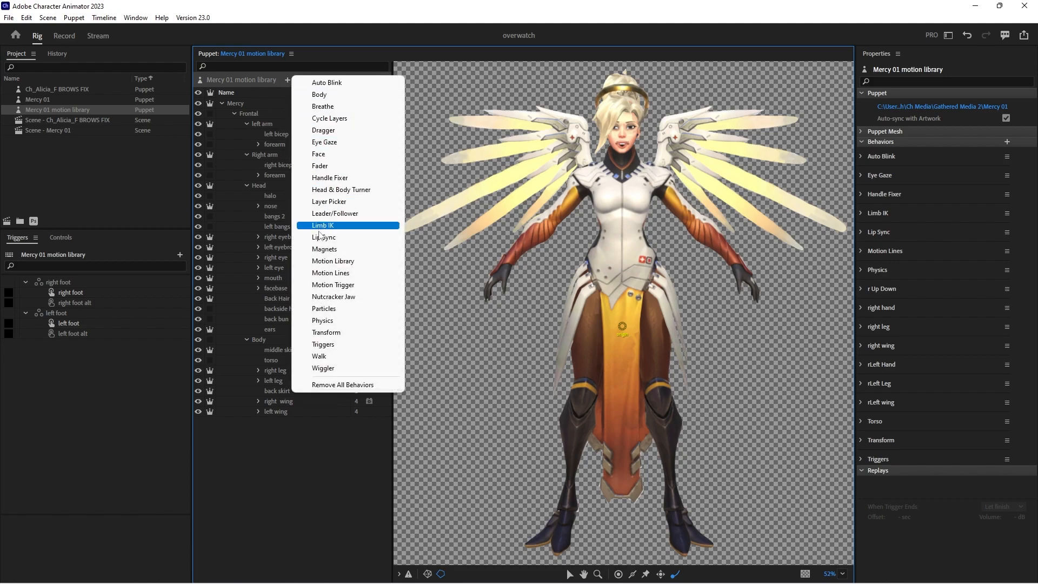
pyautogui.click(324, 96)
pyautogui.click(288, 80)
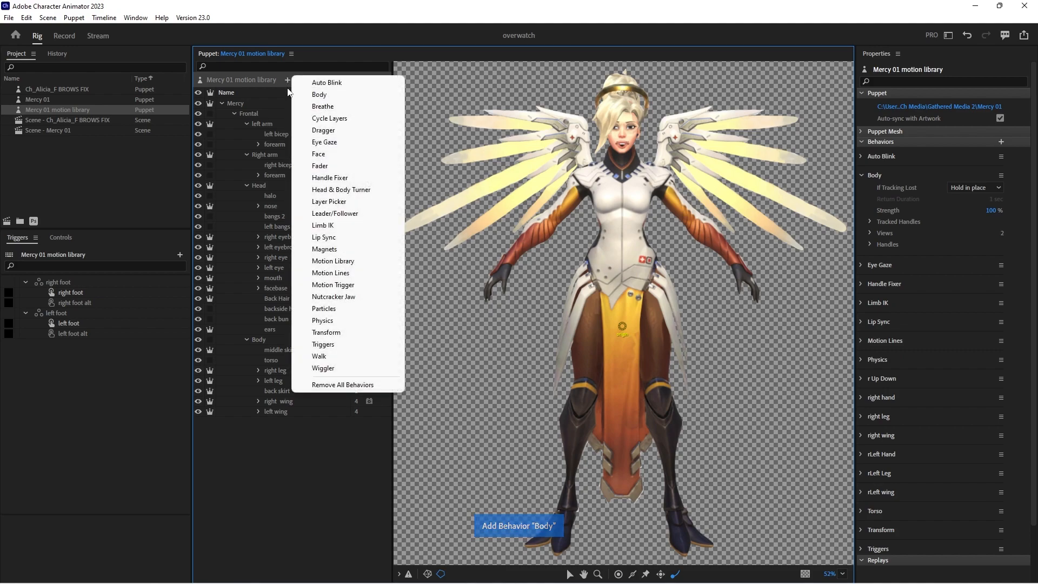
pyautogui.click(332, 261)
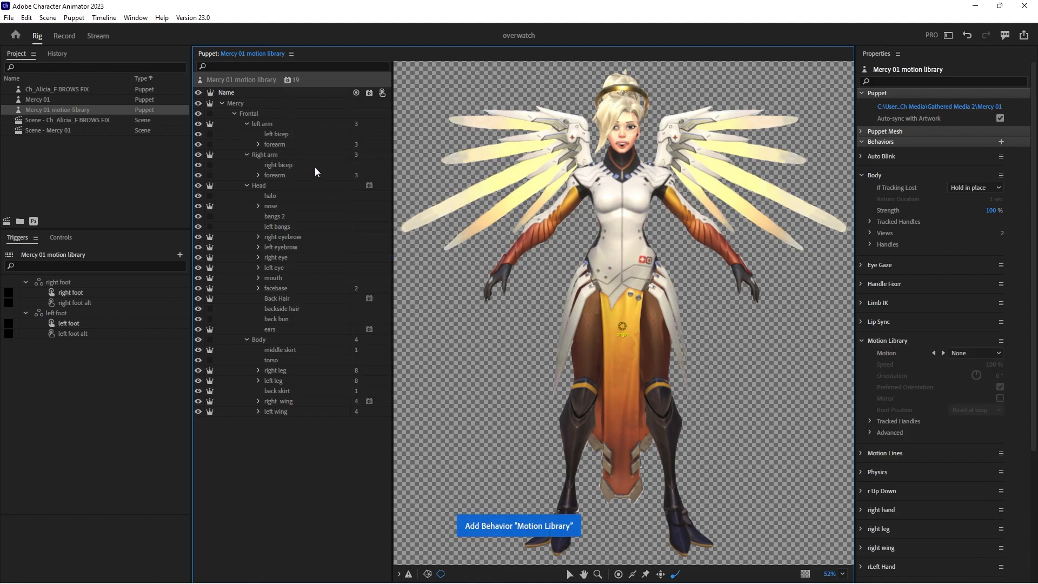
# Add a handle at the centre of the hips on the Body layer and tag it as Waist
pyautogui.click(275, 339)
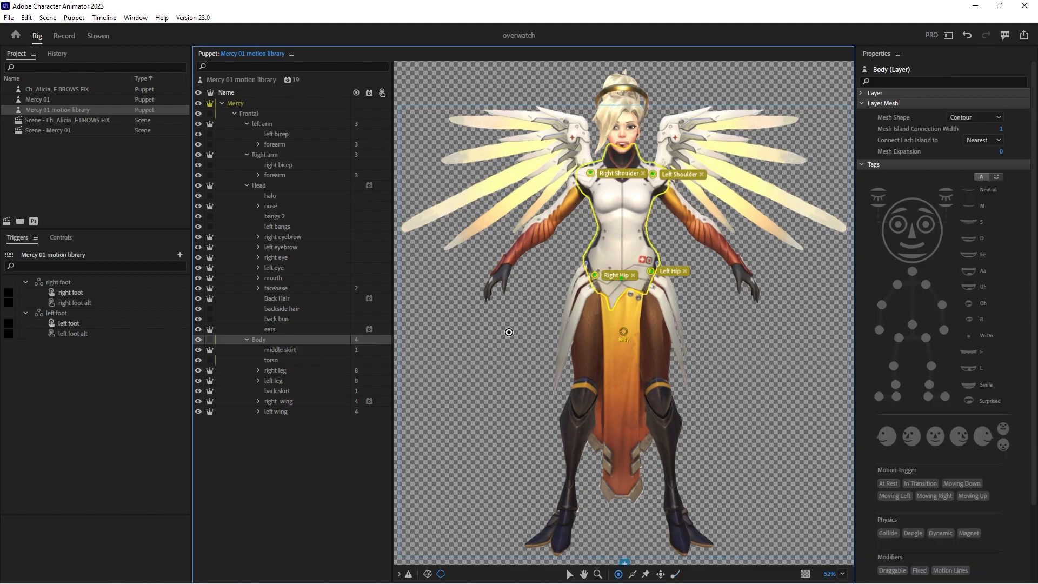
pyautogui.click(623, 275)
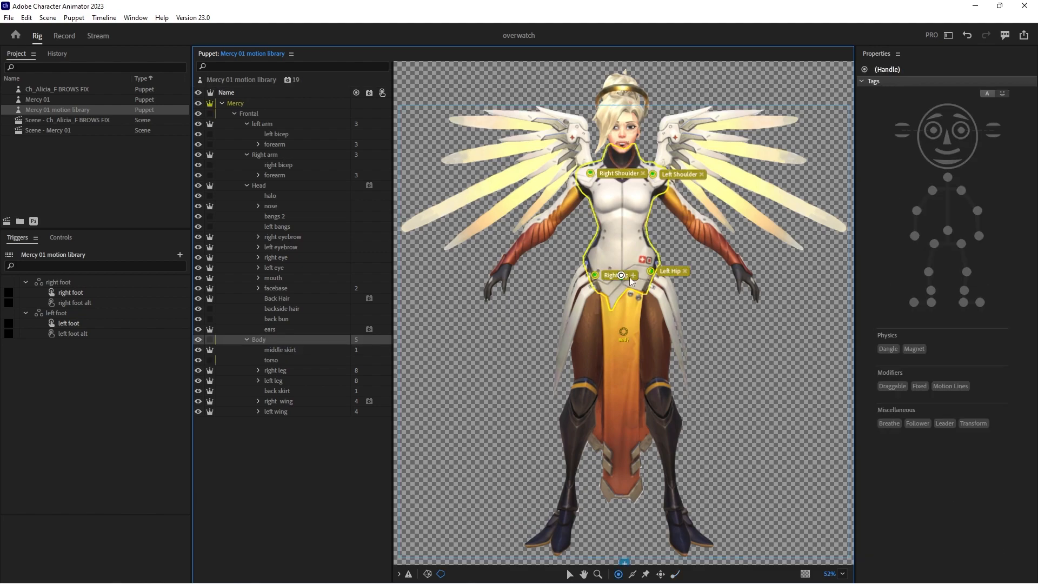
pyautogui.click(947, 231)
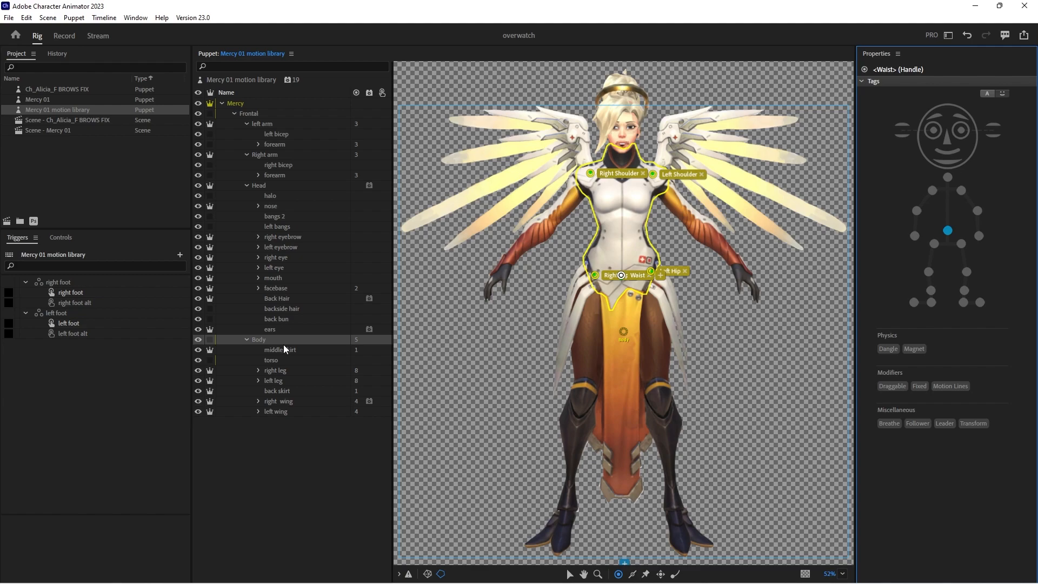
# Remove the Right Wrist and Right Elbow tags from the right wing layer's handles
pyautogui.click(280, 401)
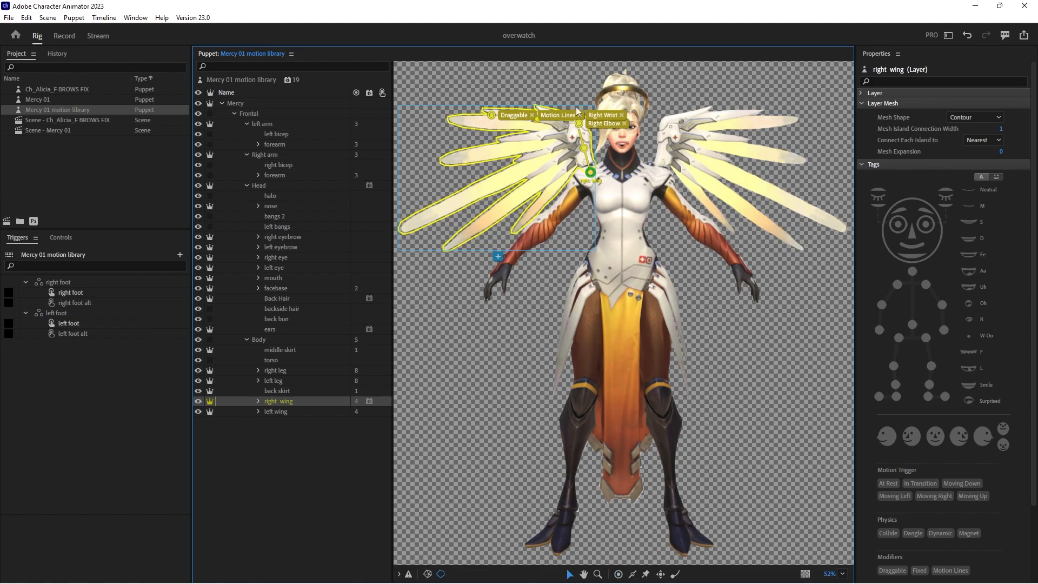
pyautogui.click(625, 123)
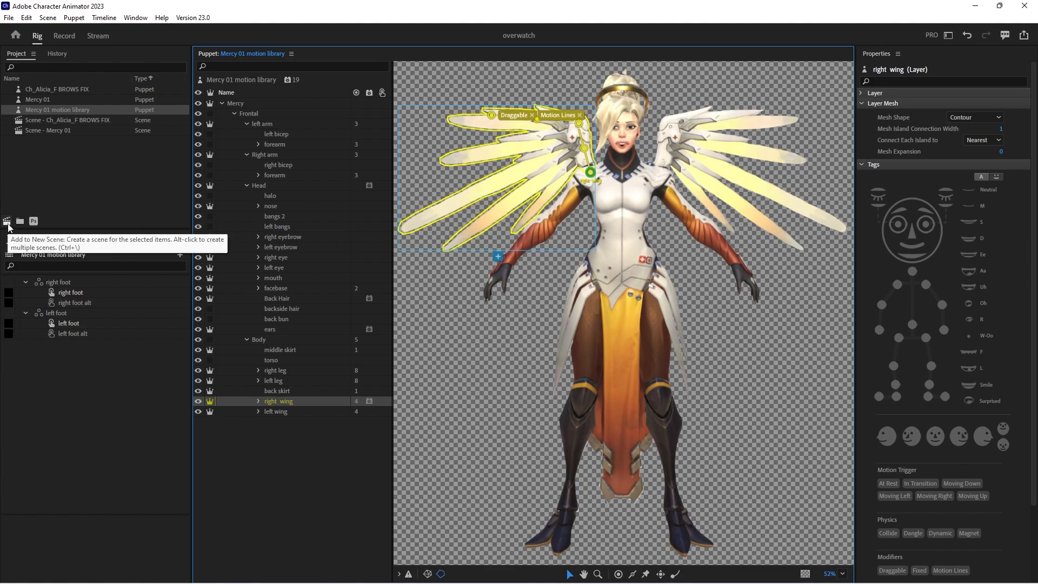
# Turn off independent warping for the Head layer so it attaches to the Frontal mesh
pyautogui.click(252, 115)
pyautogui.click(924, 205)
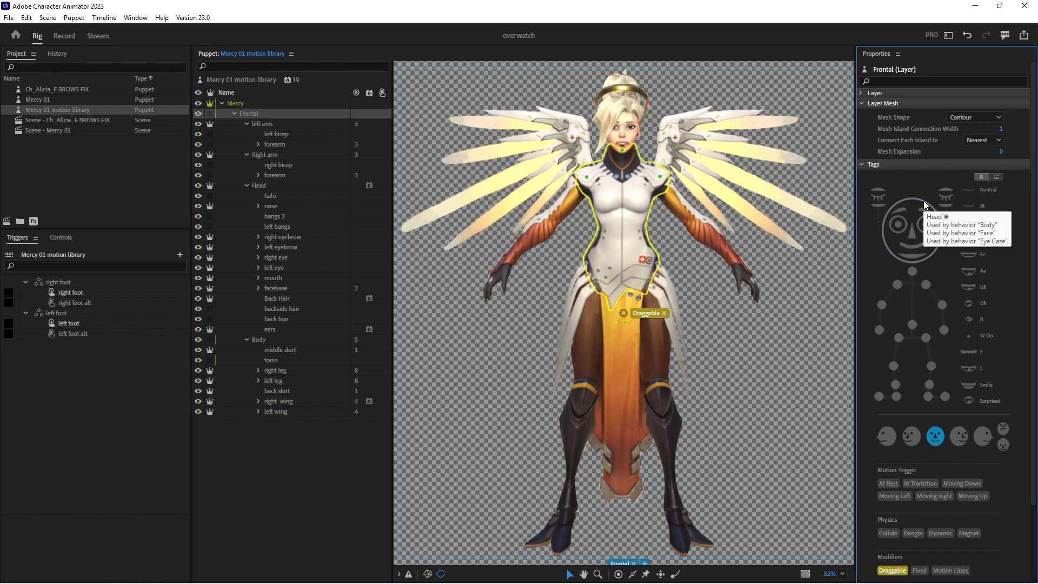
pyautogui.click(264, 185)
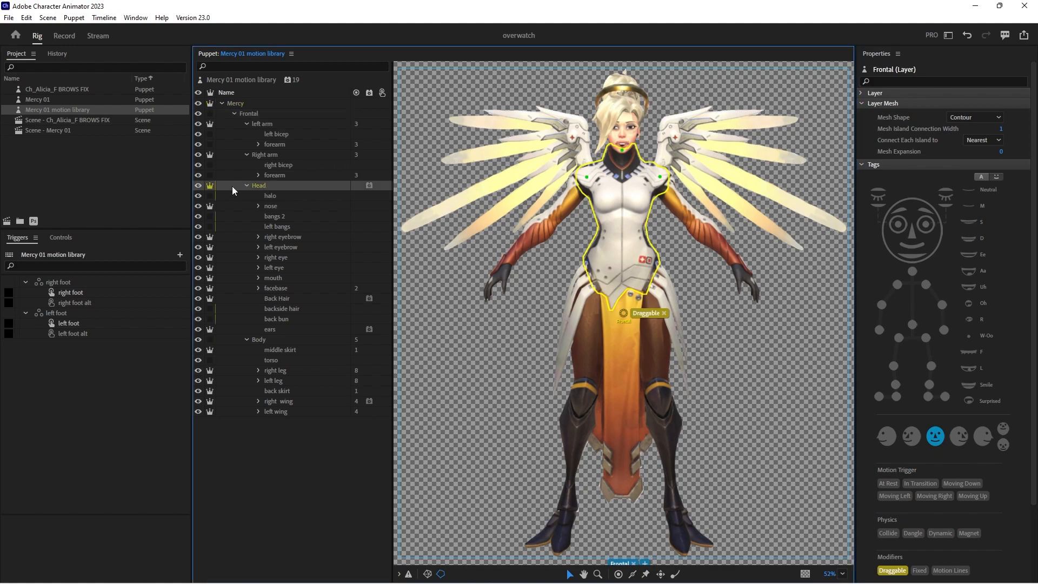
pyautogui.click(210, 186)
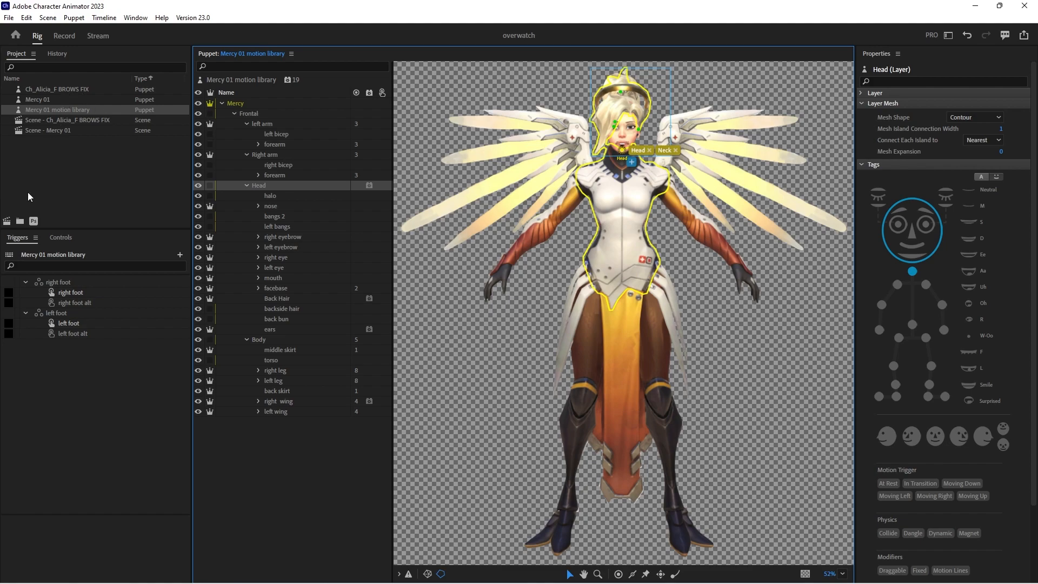
# Create a new scene from the Mercy 01 motion library puppet and give it a solid orange background
pyautogui.click(7, 220)
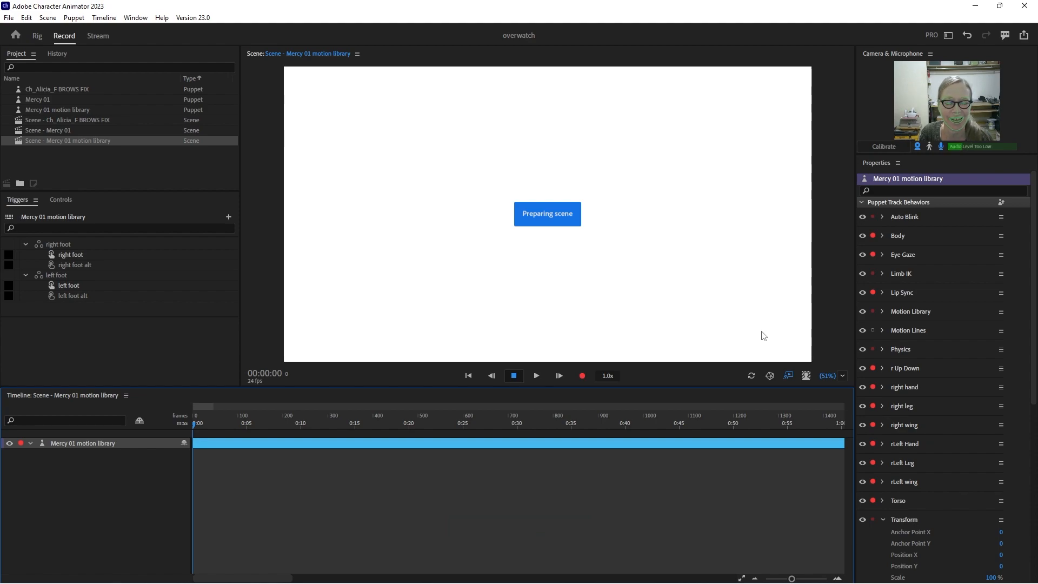
pyautogui.click(790, 375)
pyautogui.click(623, 341)
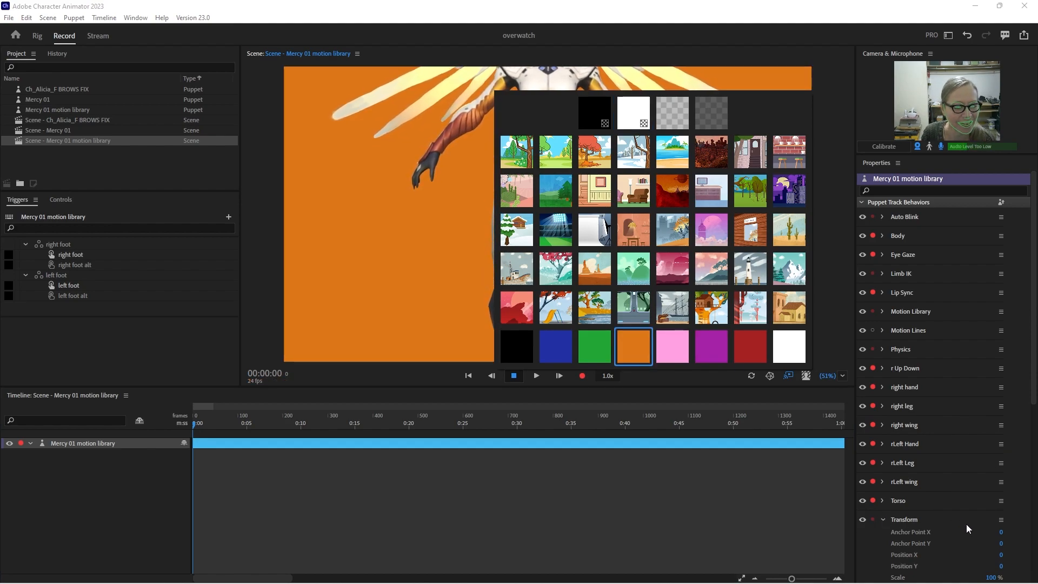
# Reduce the puppet's Transform scale until the whole figure, from halo to feet, fits inside the scene
pyautogui.scroll(-3, 965, 524)
pyautogui.click(996, 485)
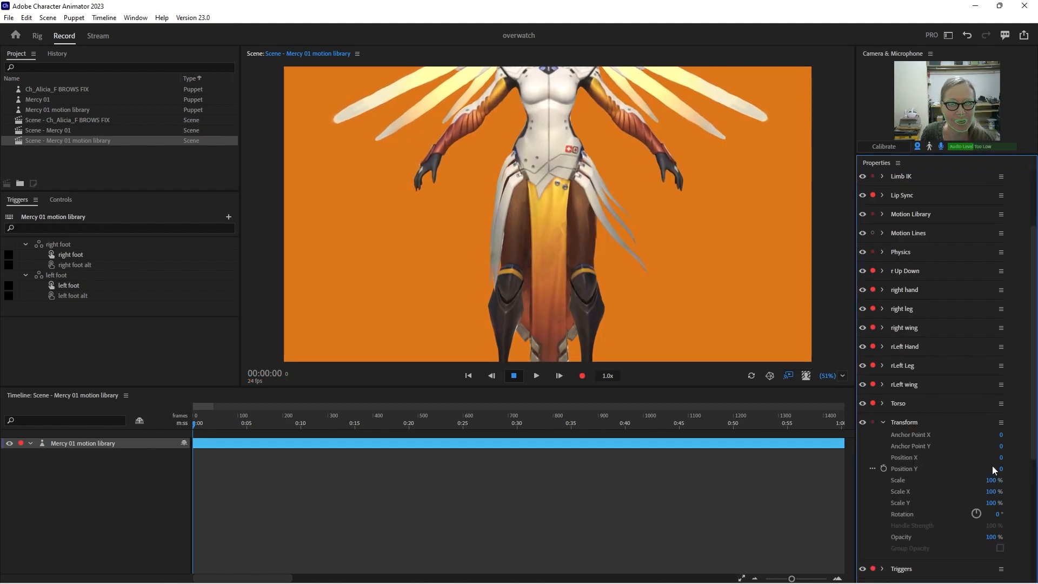
pyautogui.moveTo(993, 482); pyautogui.dragTo(995, 504)
pyautogui.click(885, 422)
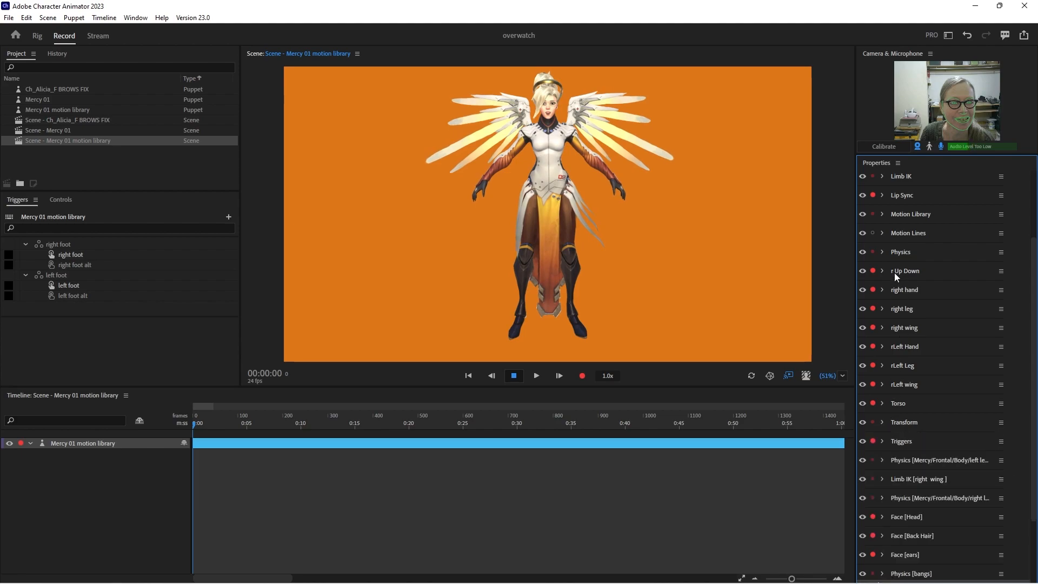
# Apply the Salsa 5 dance motion to the puppet and set the Motion Library's Root Position to Treadmill
pyautogui.click(884, 214)
pyautogui.click(962, 225)
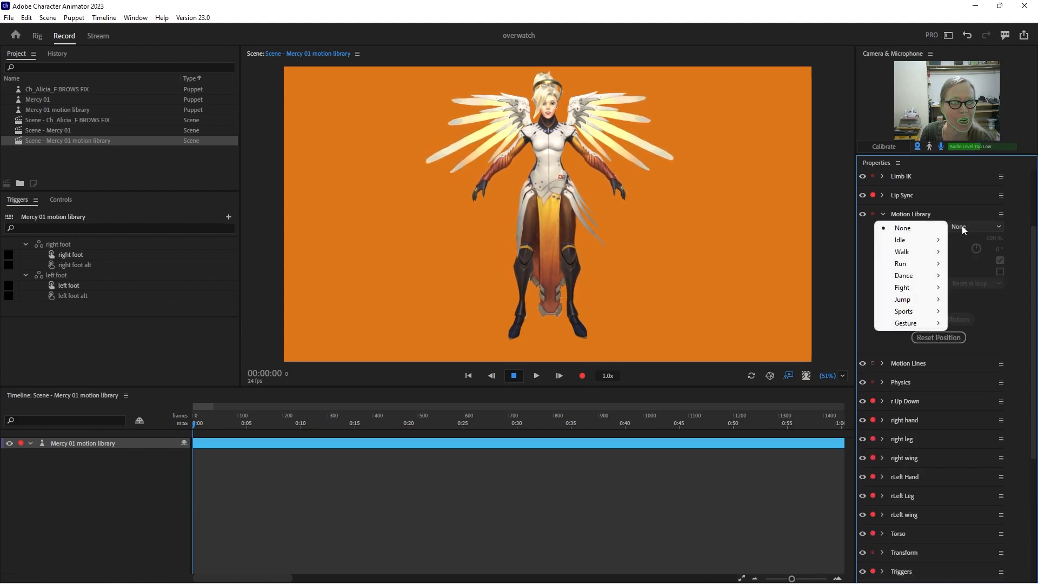
pyautogui.moveTo(917, 276)
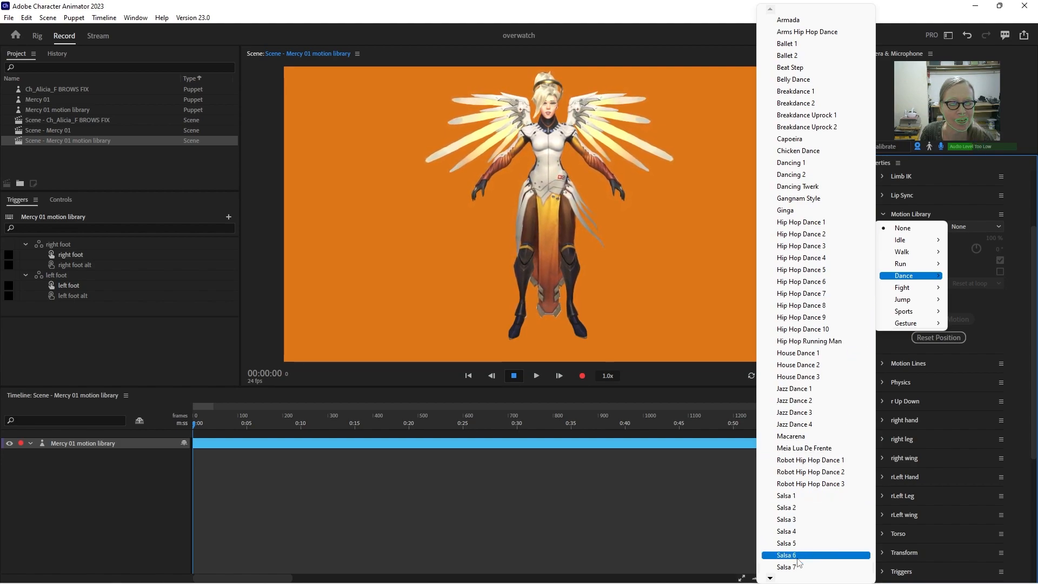
pyautogui.click(790, 543)
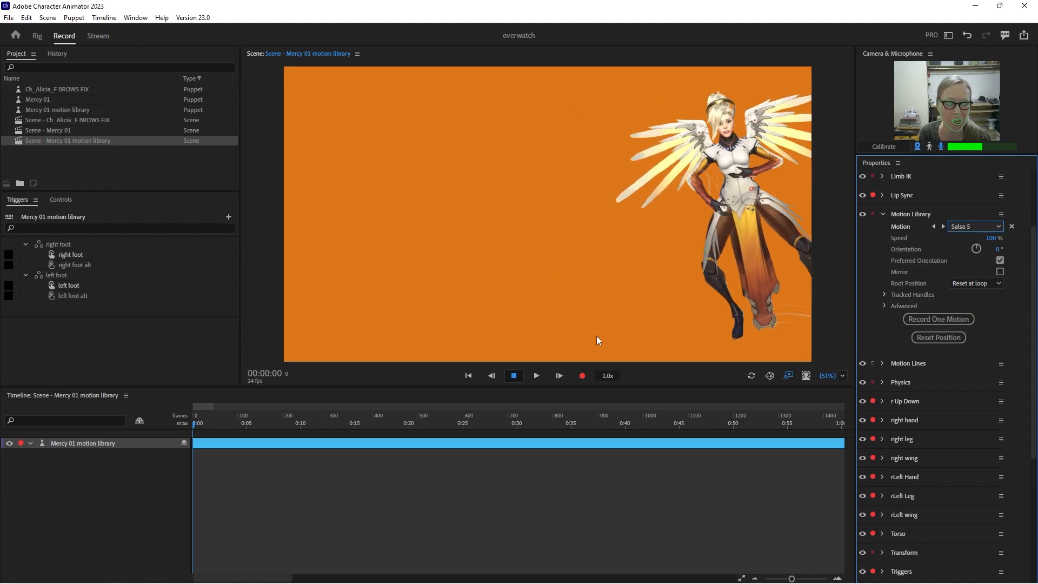
pyautogui.click(939, 319)
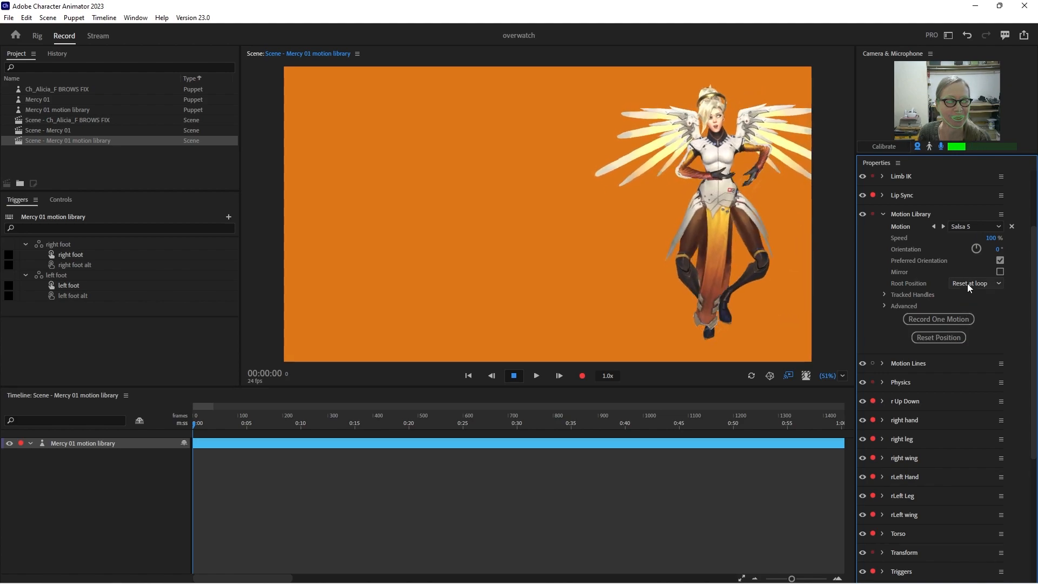
pyautogui.click(966, 286)
pyautogui.click(969, 316)
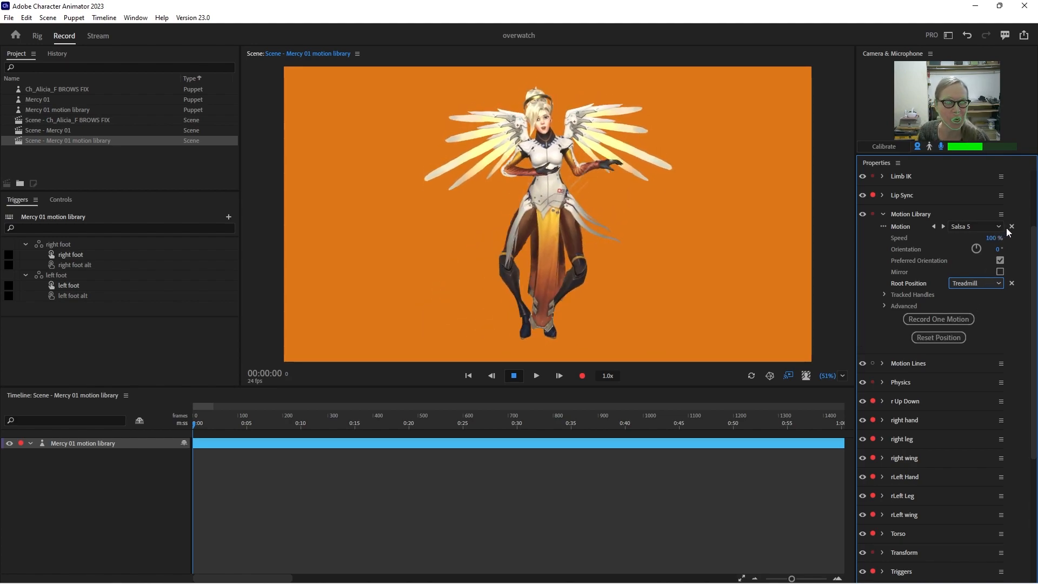
# Preview the Salsa 6 motion on the puppet and set the Motion Library's motion back to None
pyautogui.click(945, 227)
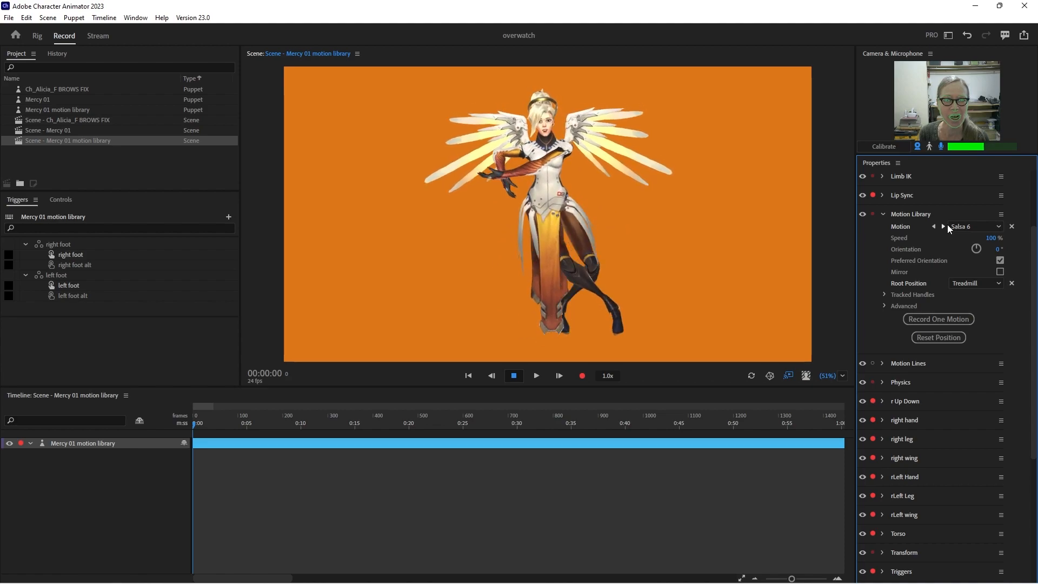
pyautogui.click(987, 226)
pyautogui.click(918, 228)
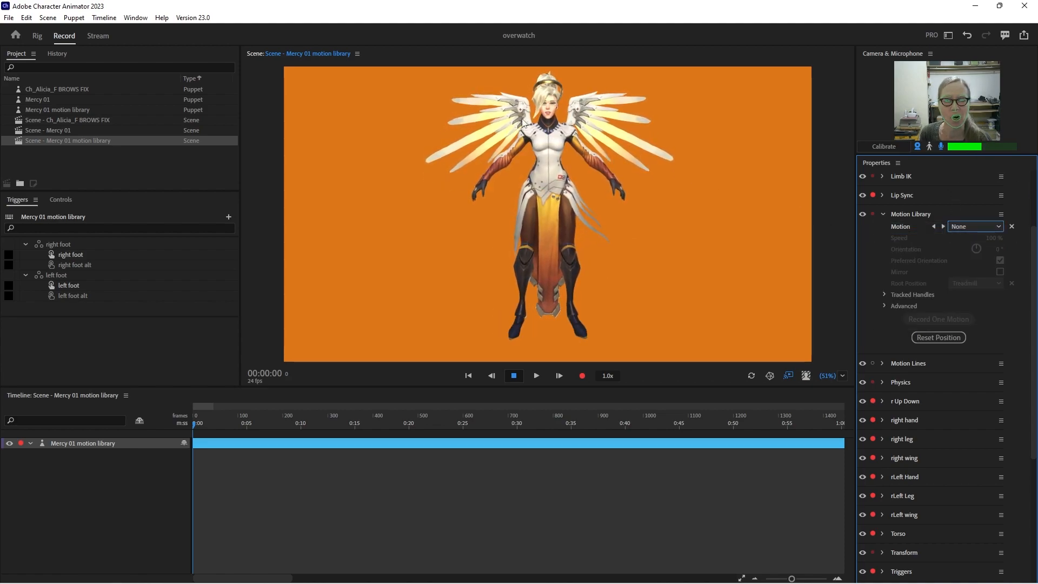
# Test the rig by moving the puppet's right and left wings in the scene
pyautogui.moveTo(469, 105); pyautogui.dragTo(450, 122)
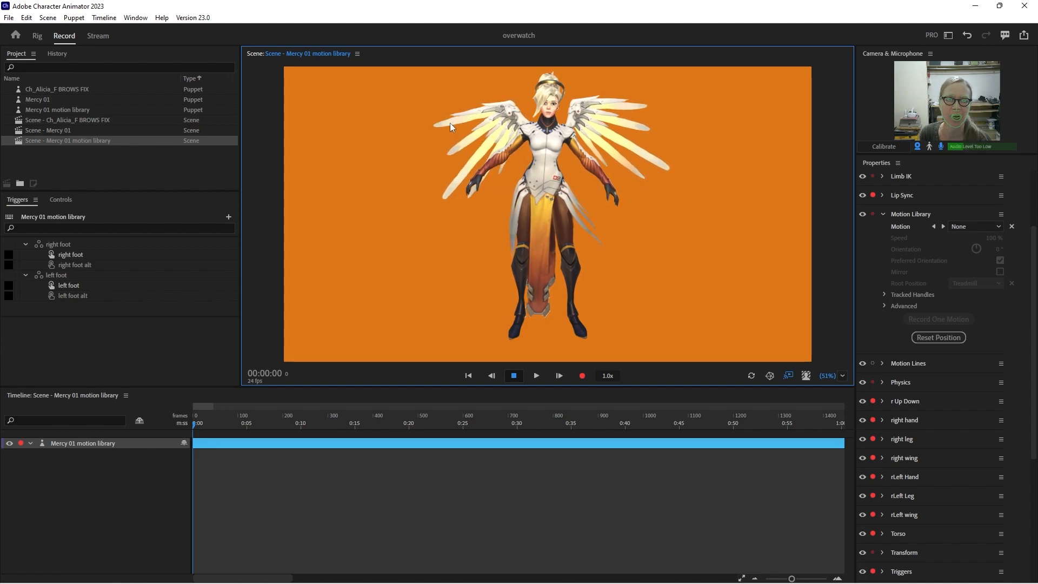
pyautogui.moveTo(635, 112); pyautogui.dragTo(583, 109)
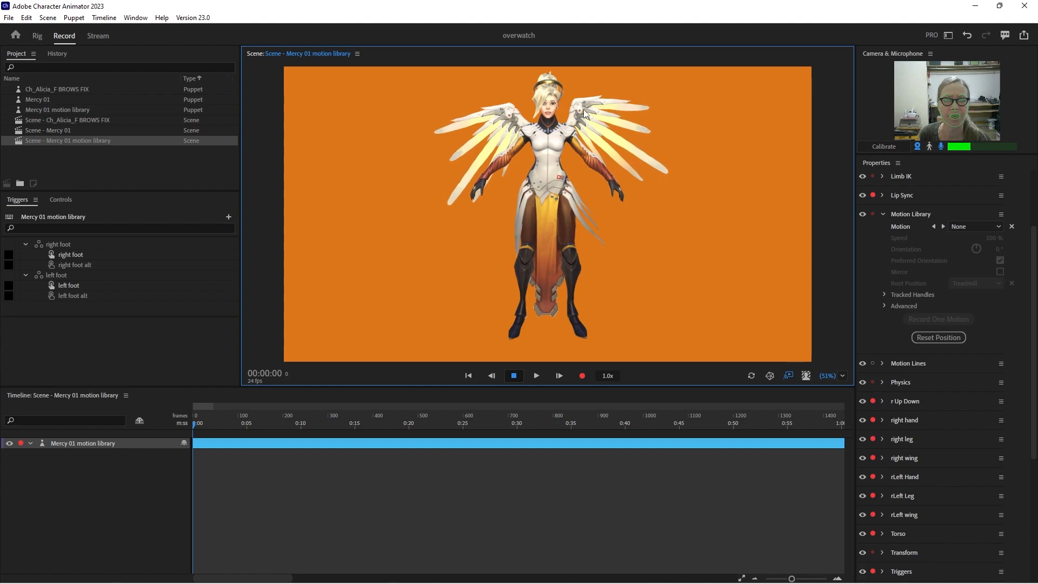